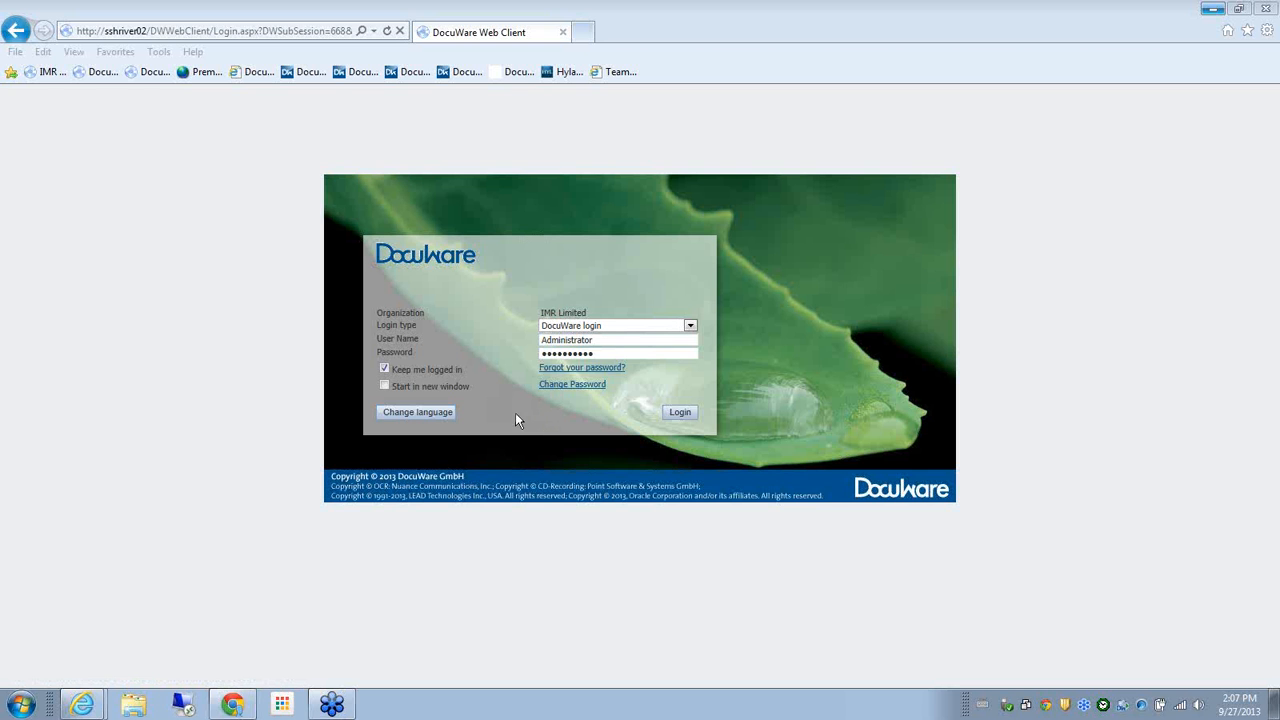
Choose English as the login page language and log in to the web client
click(432, 413)
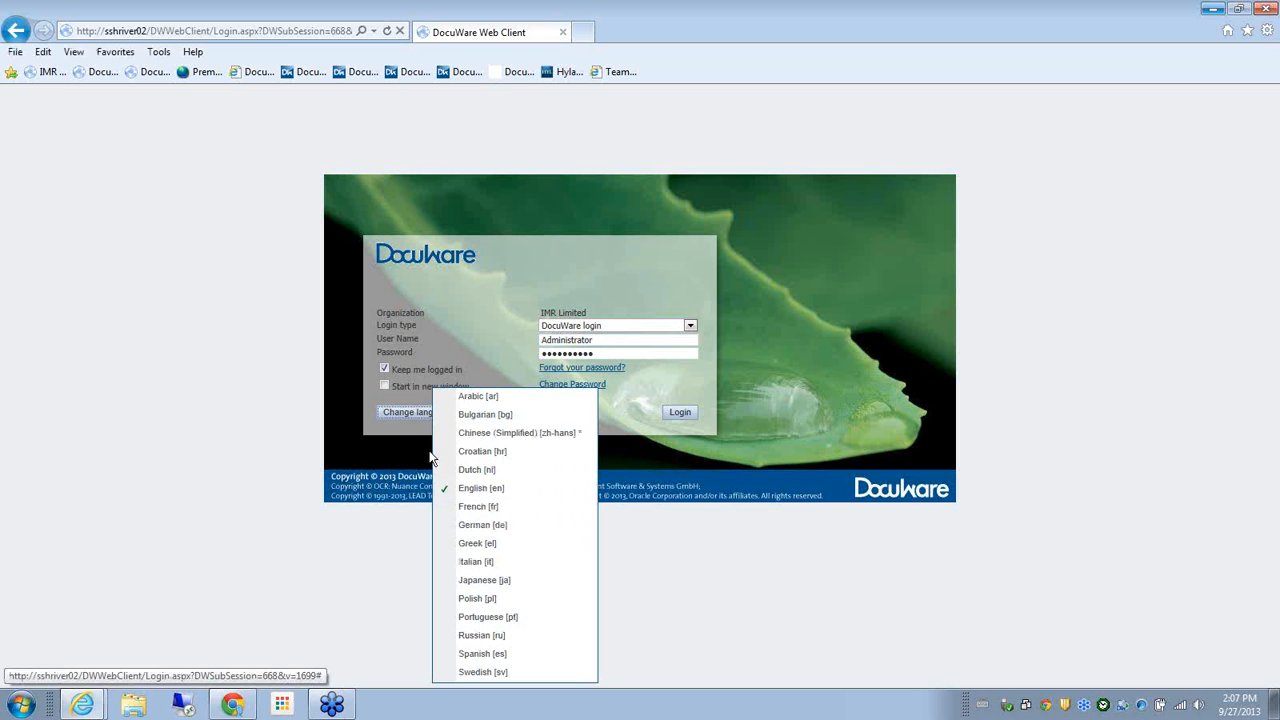
click(406, 412)
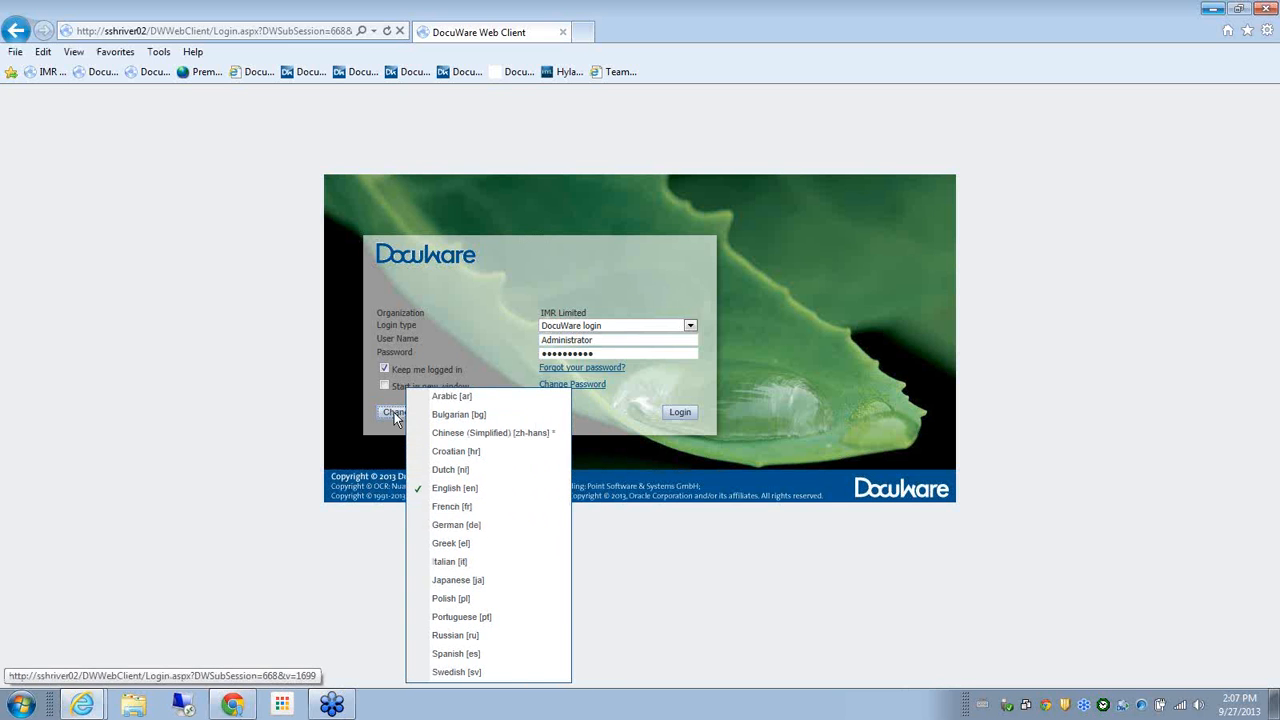
click(455, 490)
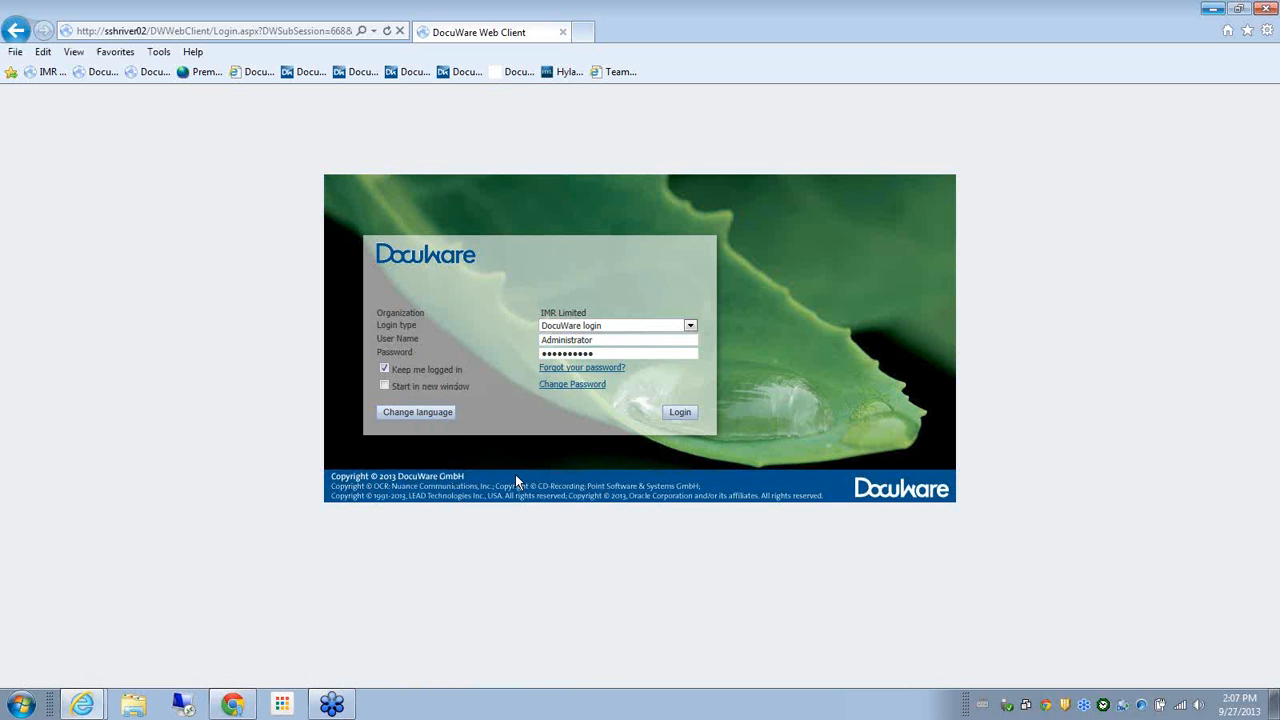
click(686, 415)
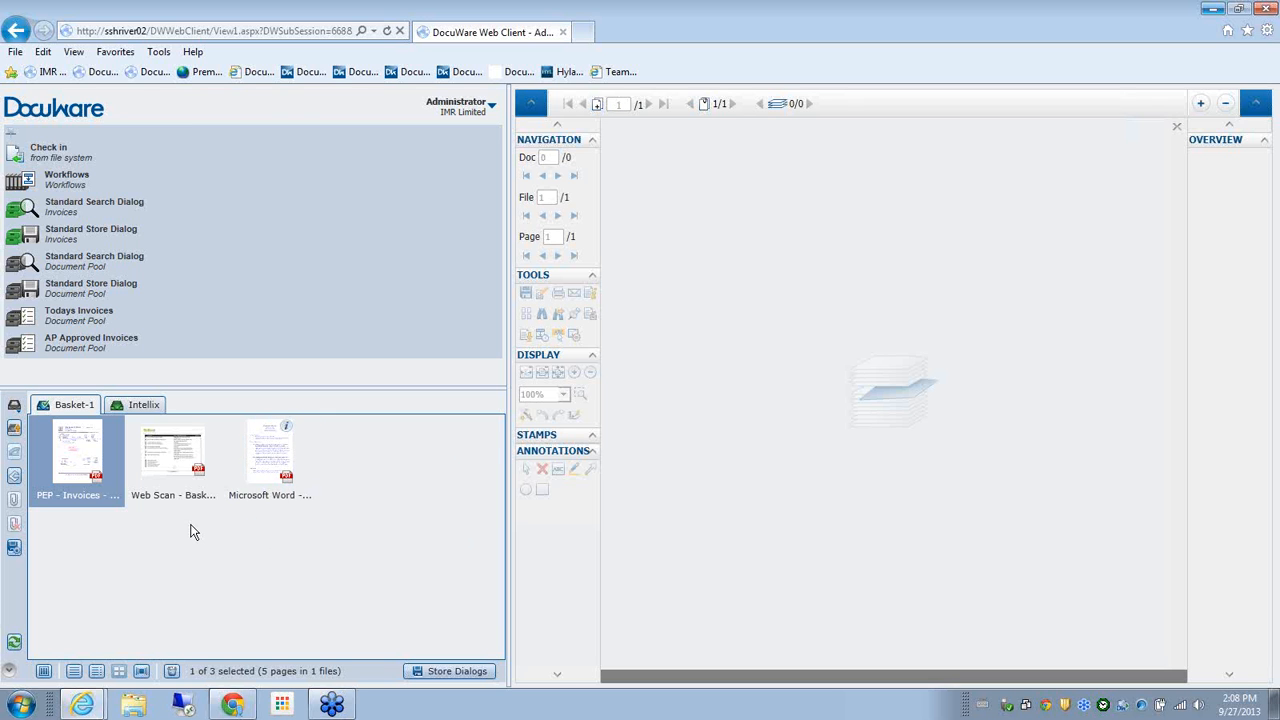
mouse_move(280, 466)
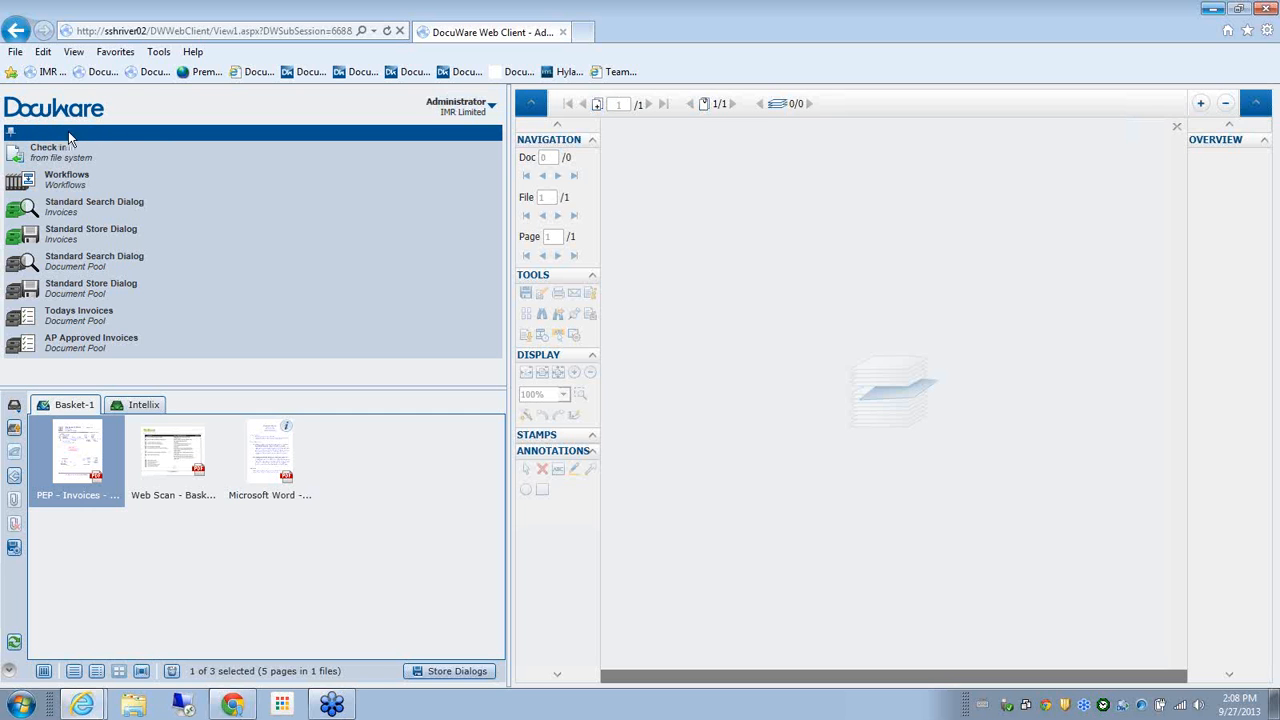
click(467, 108)
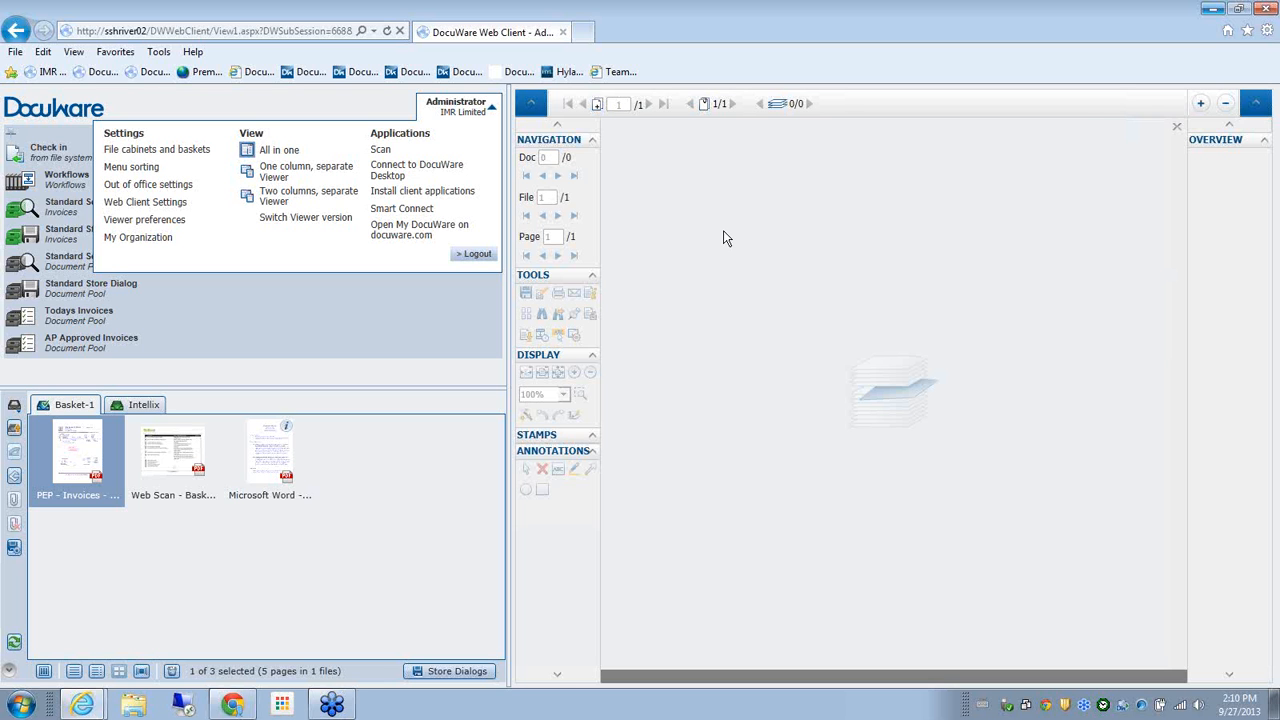
click(289, 108)
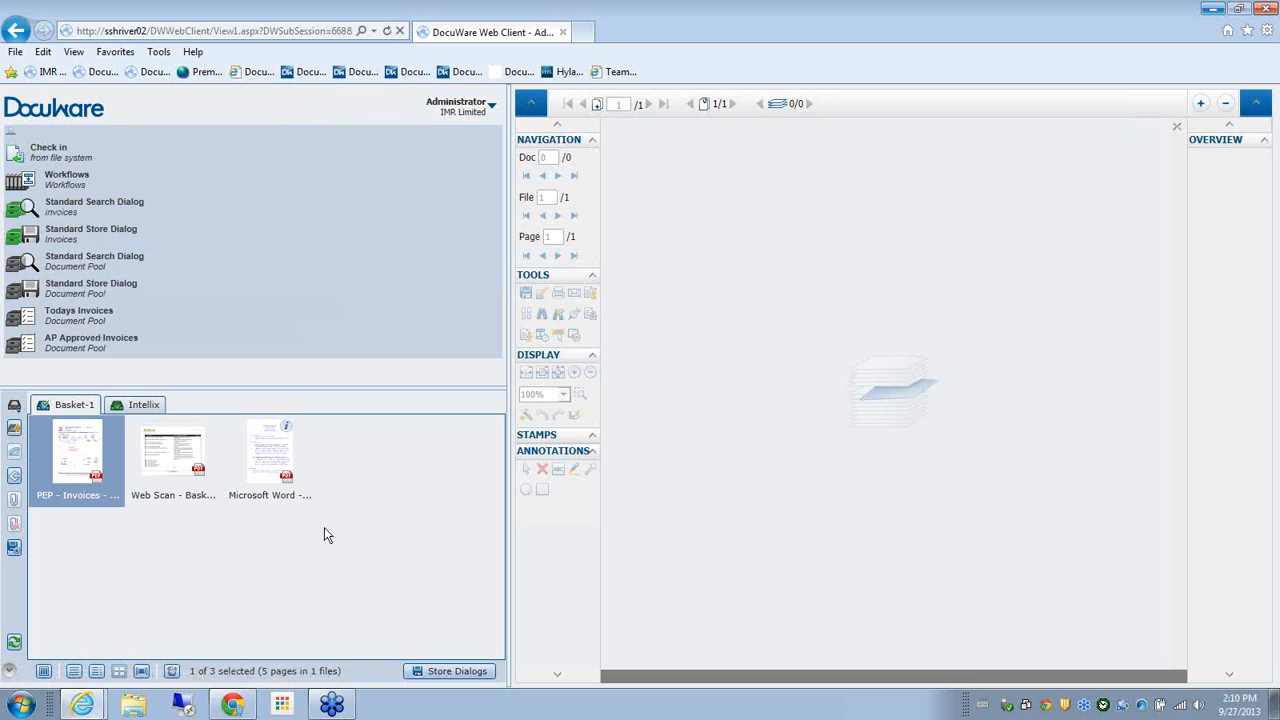
right_click(86, 454)
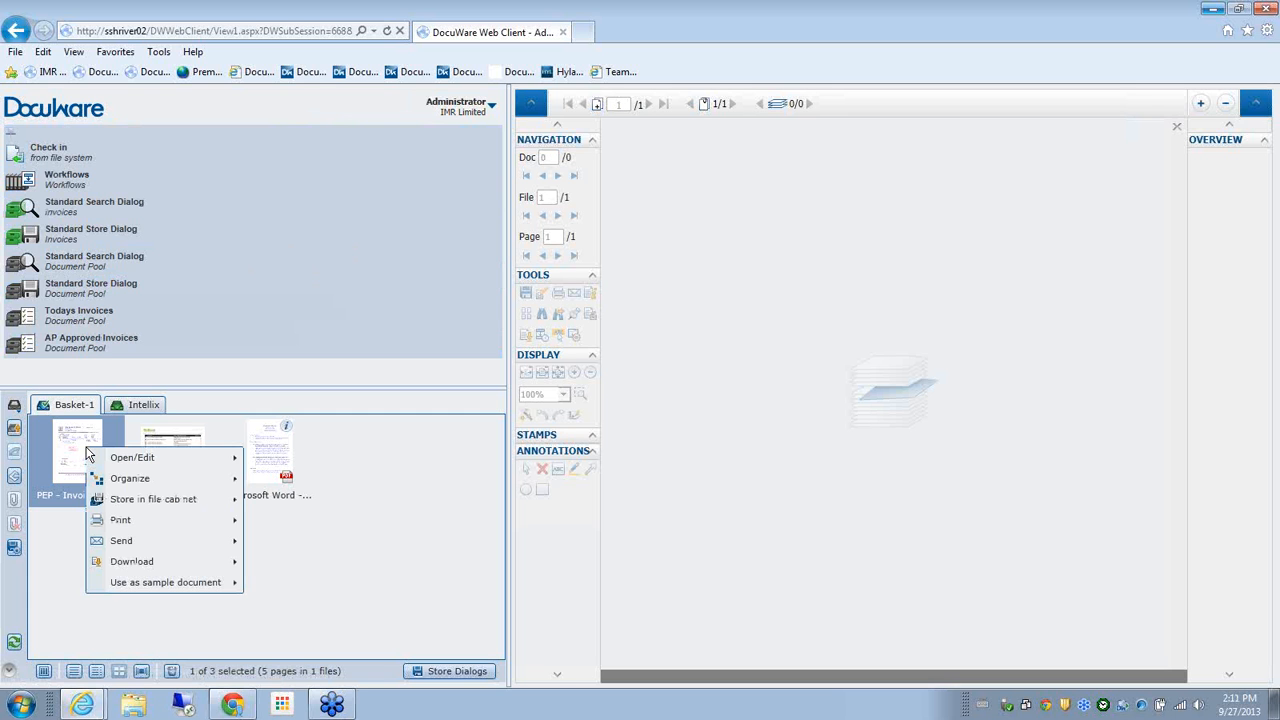
mouse_move(139, 461)
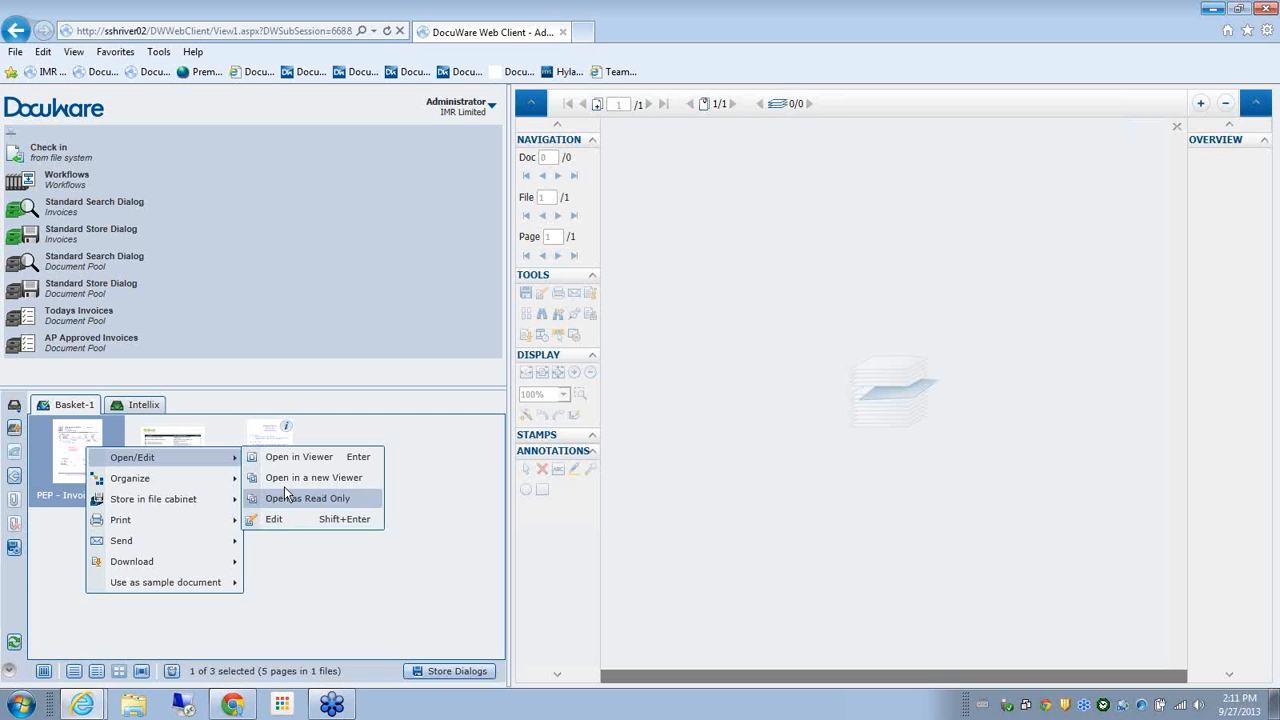
mouse_move(168, 484)
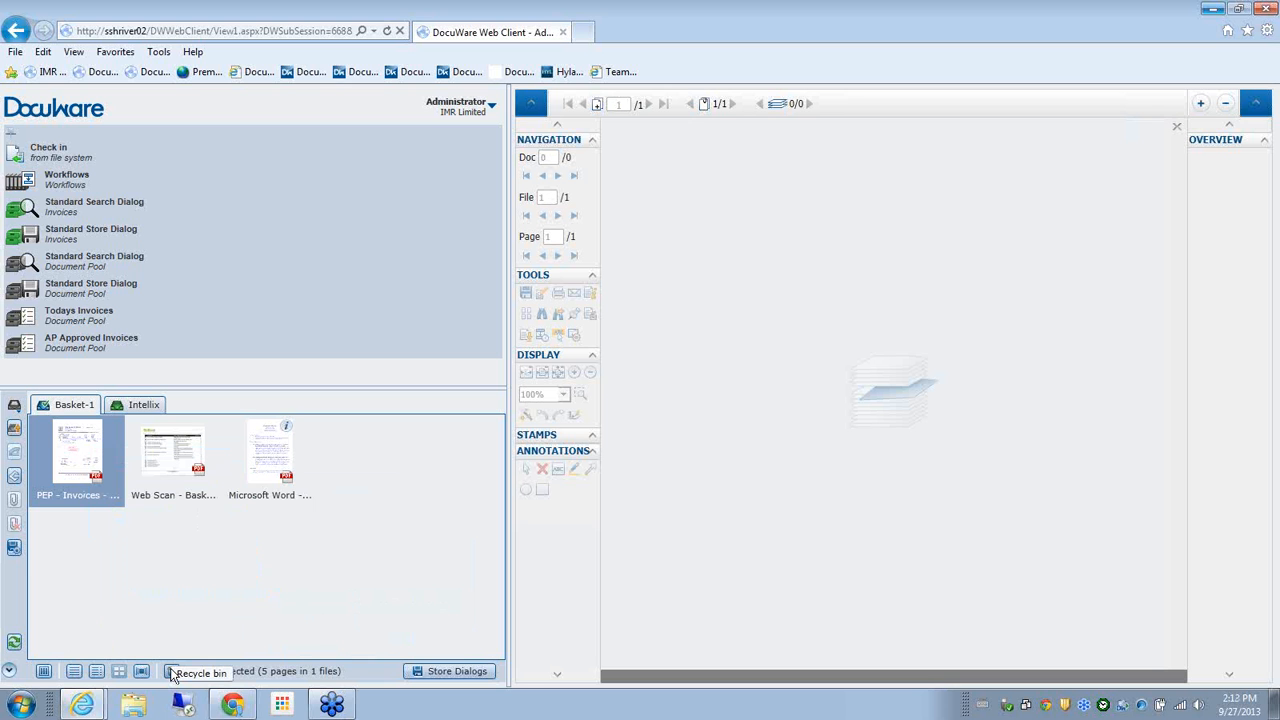
Permanently delete the recycle bin documents in the block from 36c1440b-f0ff-... through CodeFromCompa...
click(172, 672)
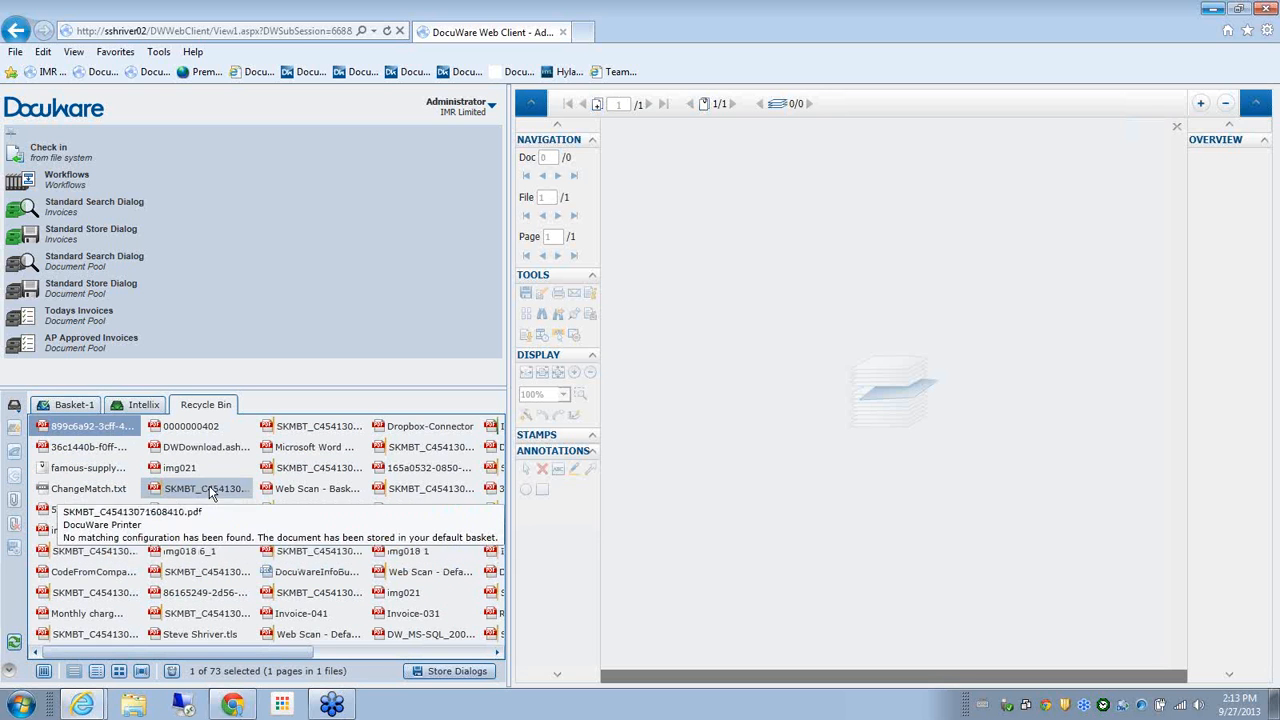
right_click(210, 490)
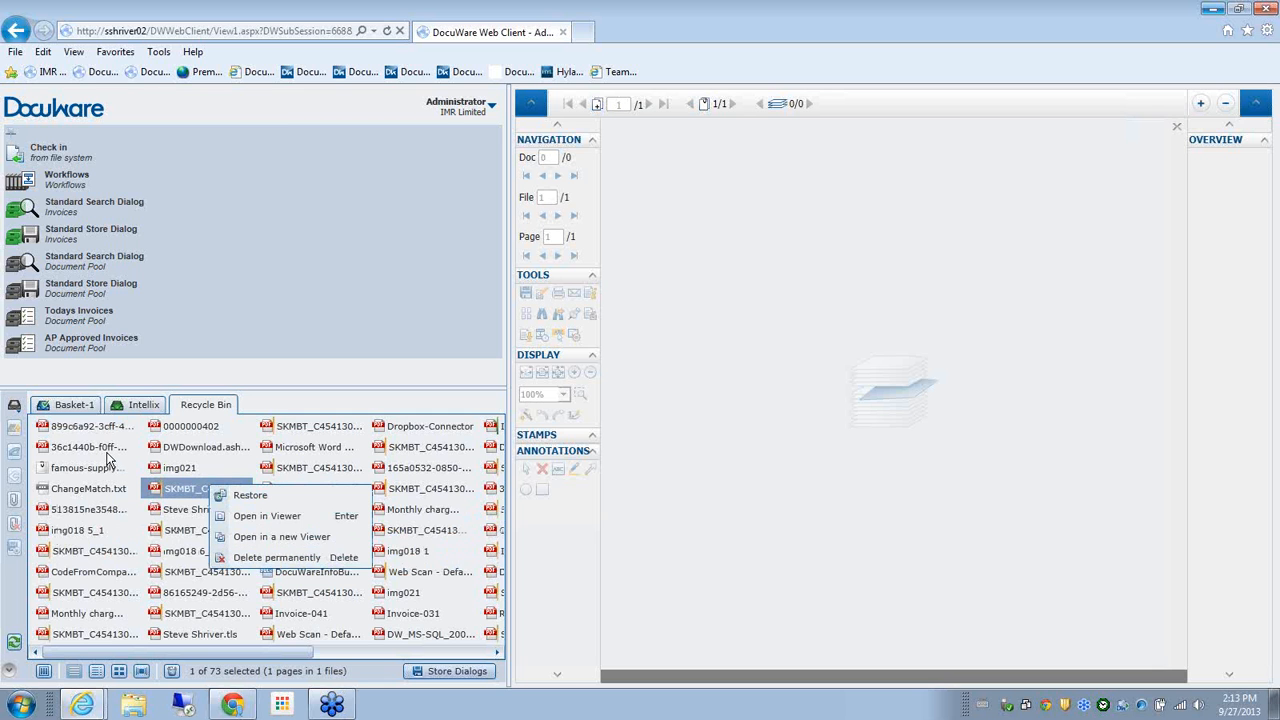
click(107, 450)
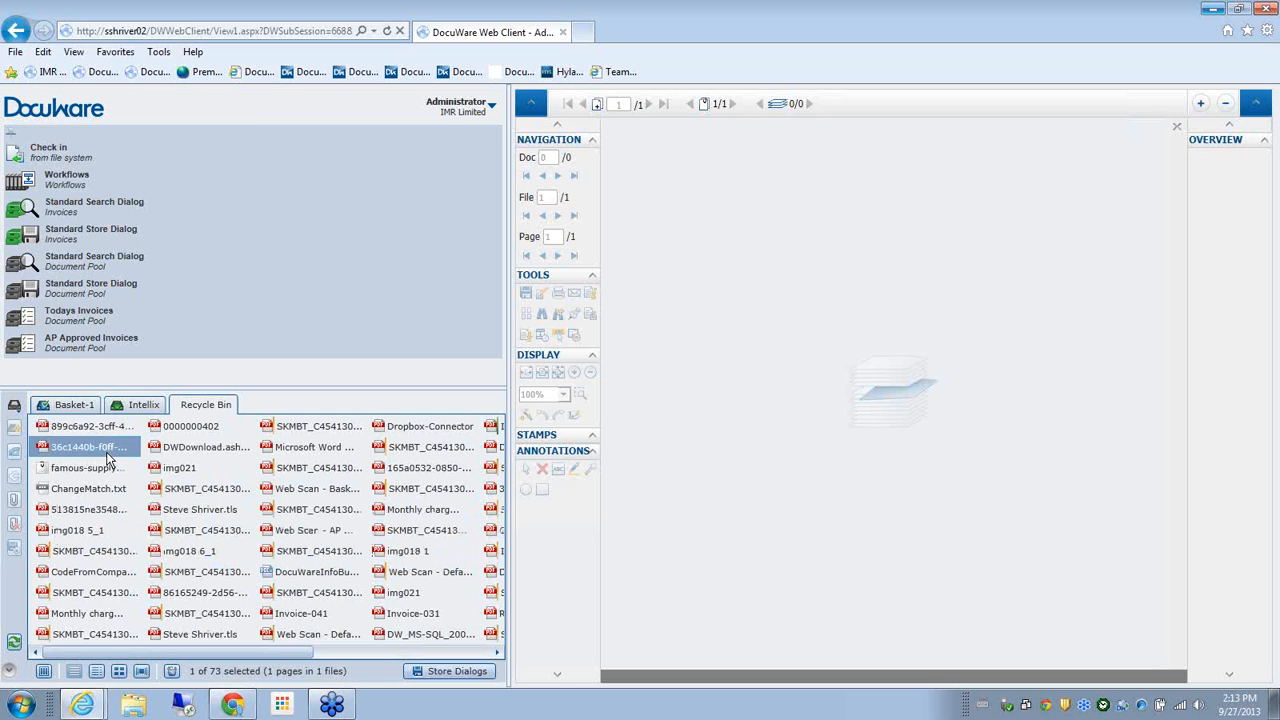
shift+click(102, 566)
key(Delete)
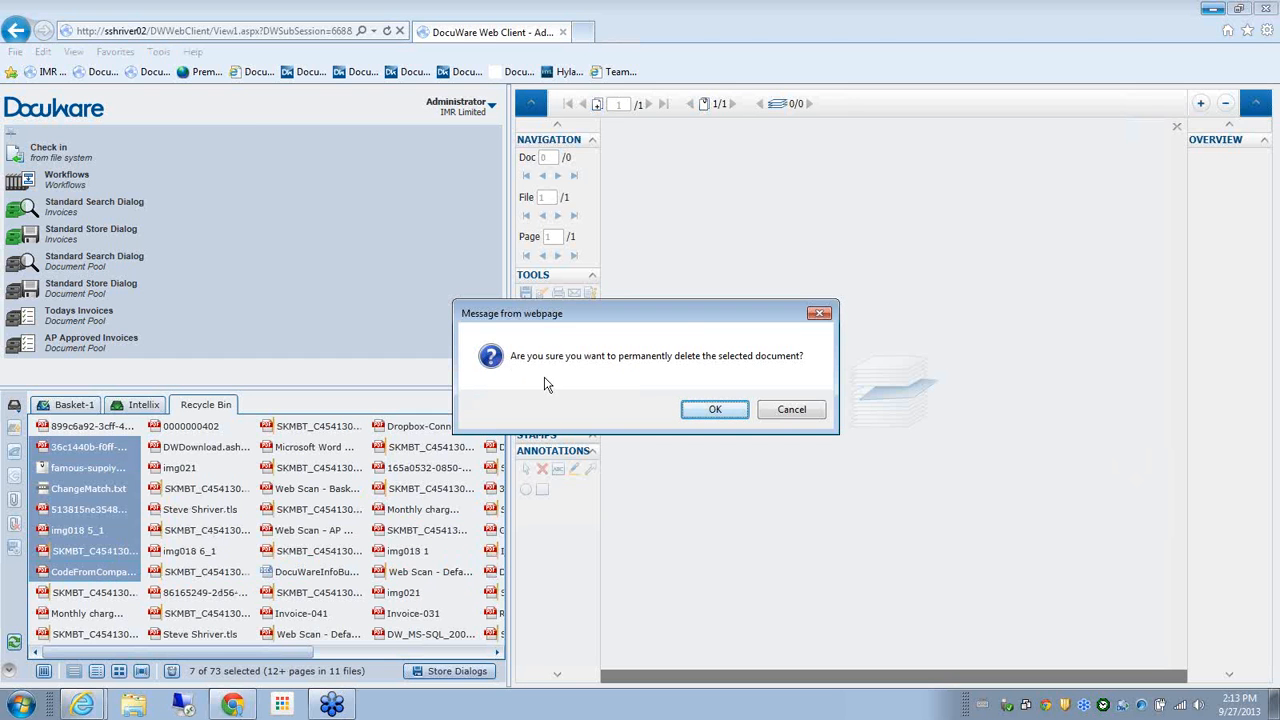
click(719, 411)
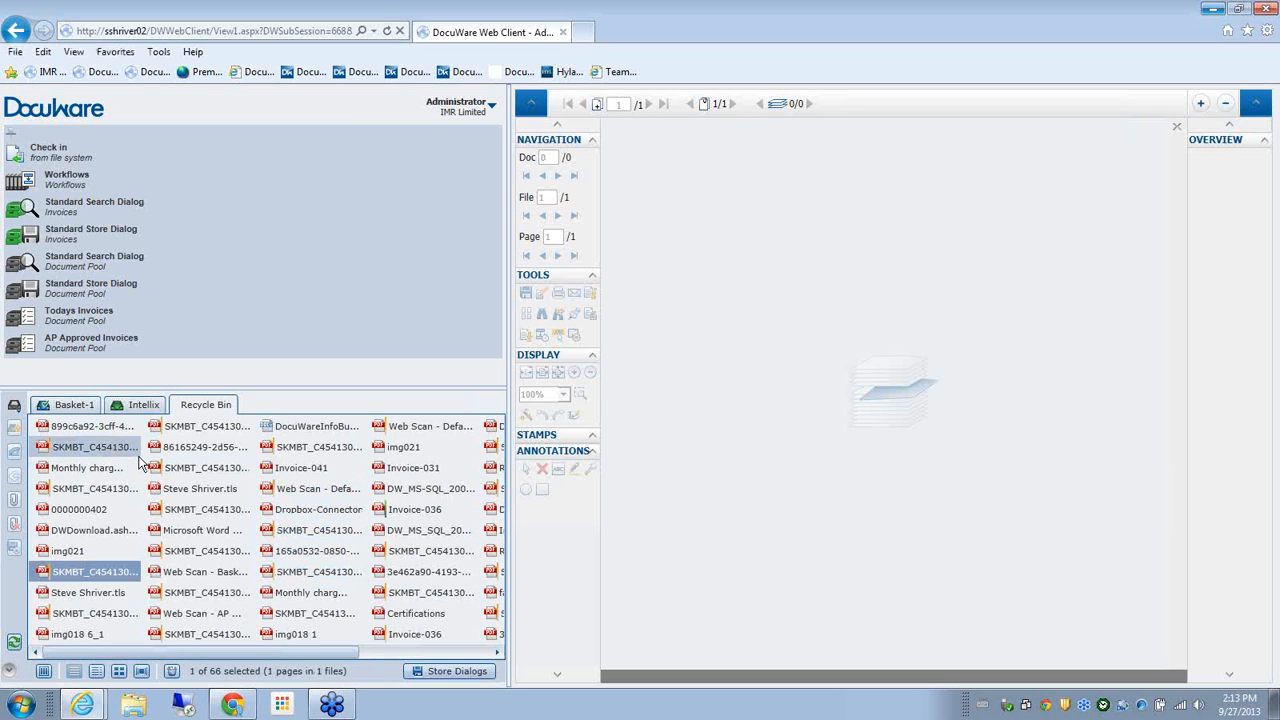
Start storing the PEP - Invoices document from Basket-1 in the Invoices file cabinet
click(79, 406)
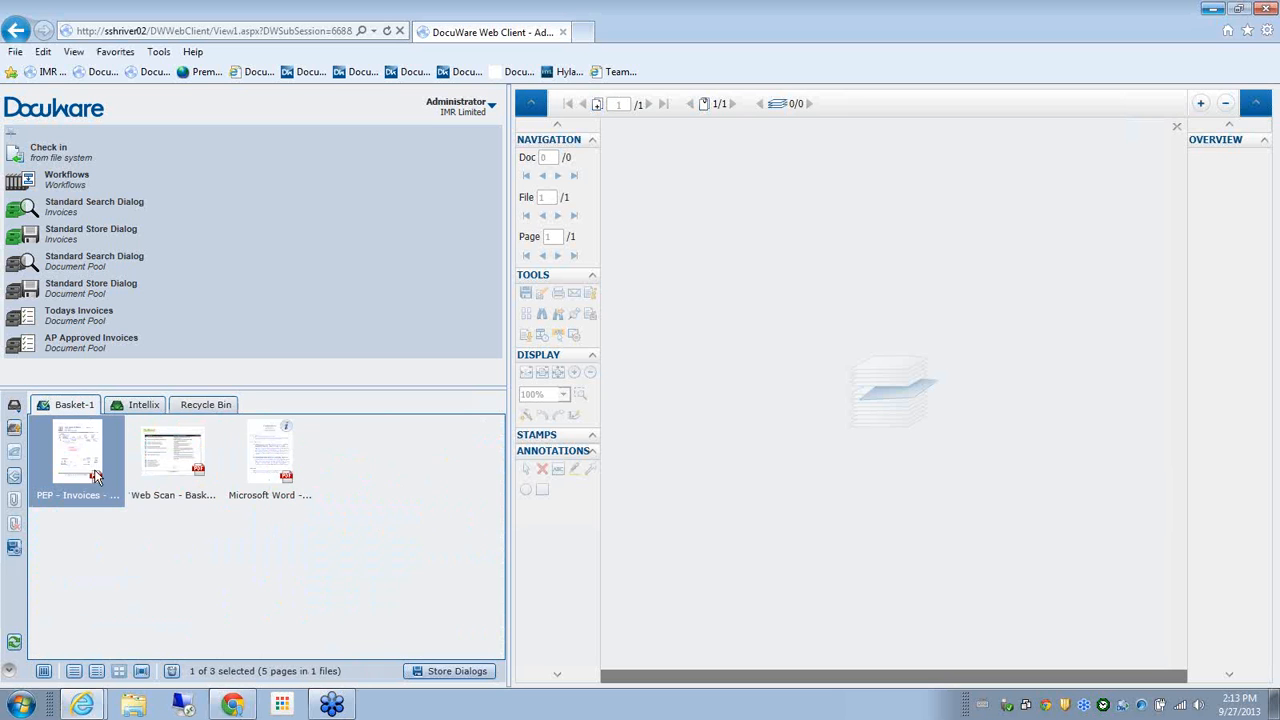
right_click(85, 467)
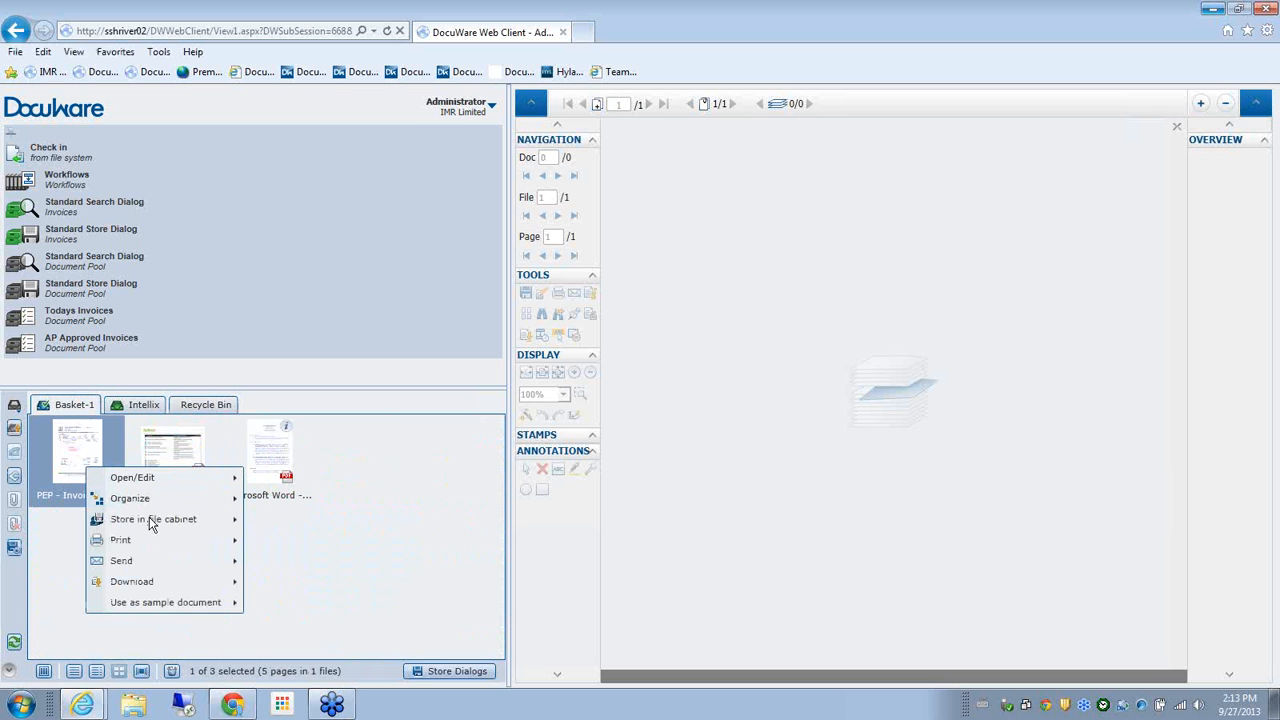
mouse_move(156, 545)
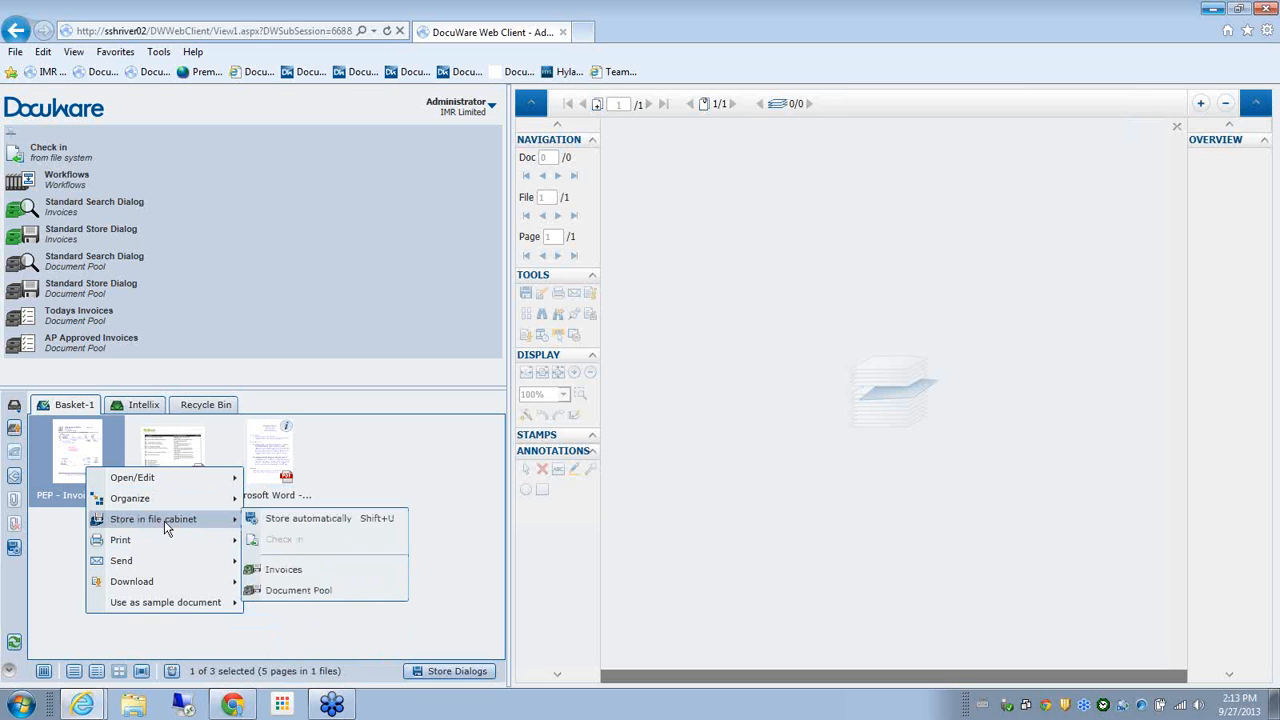
click(283, 570)
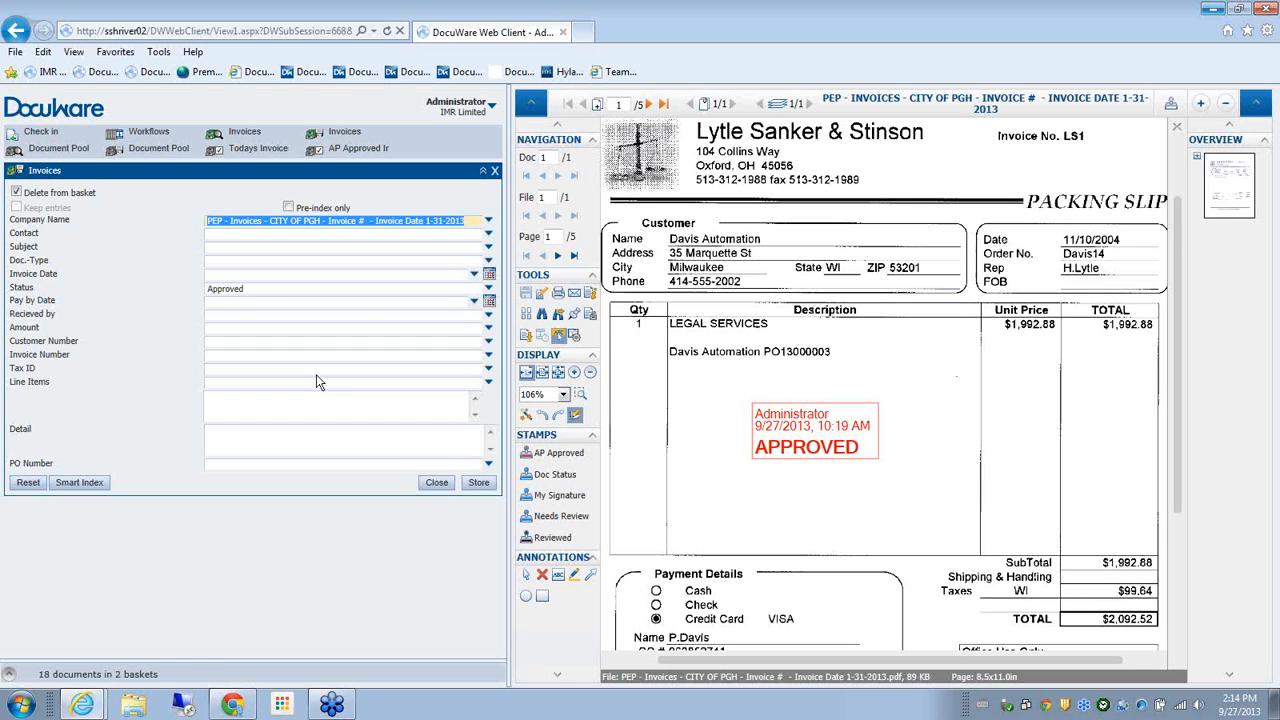
click(10, 674)
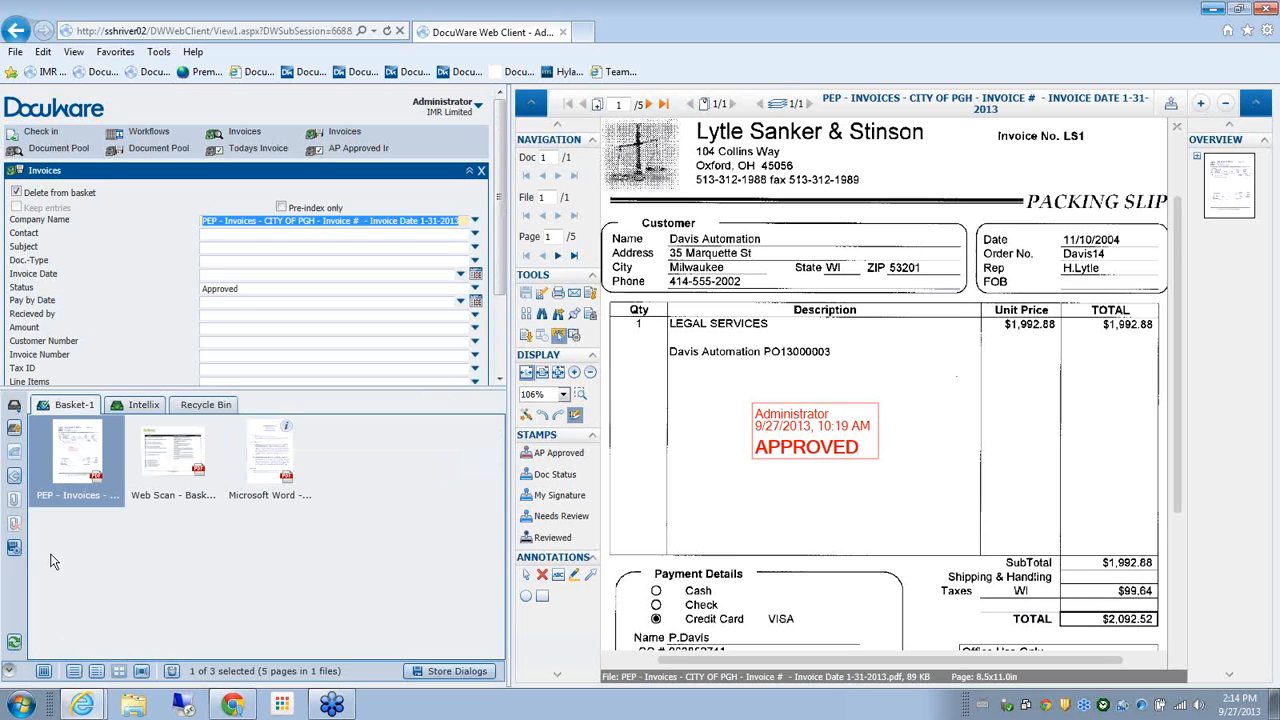
right_click(88, 454)
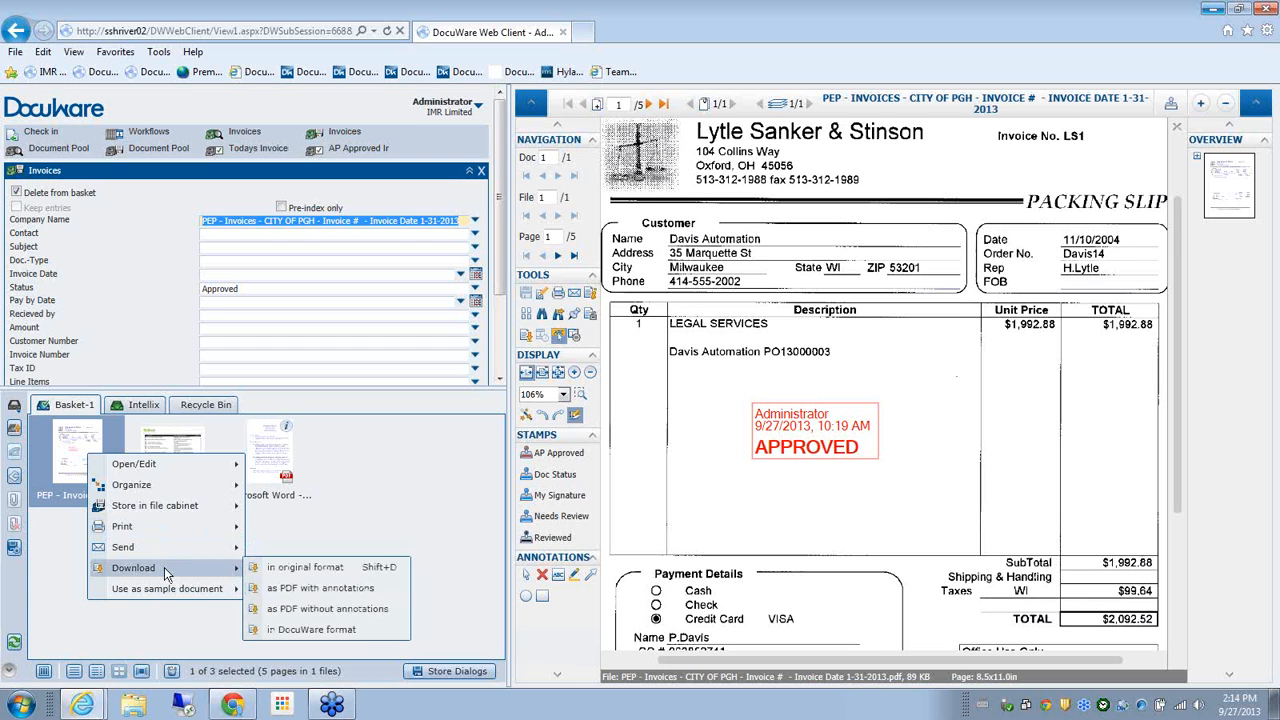
mouse_move(164, 524)
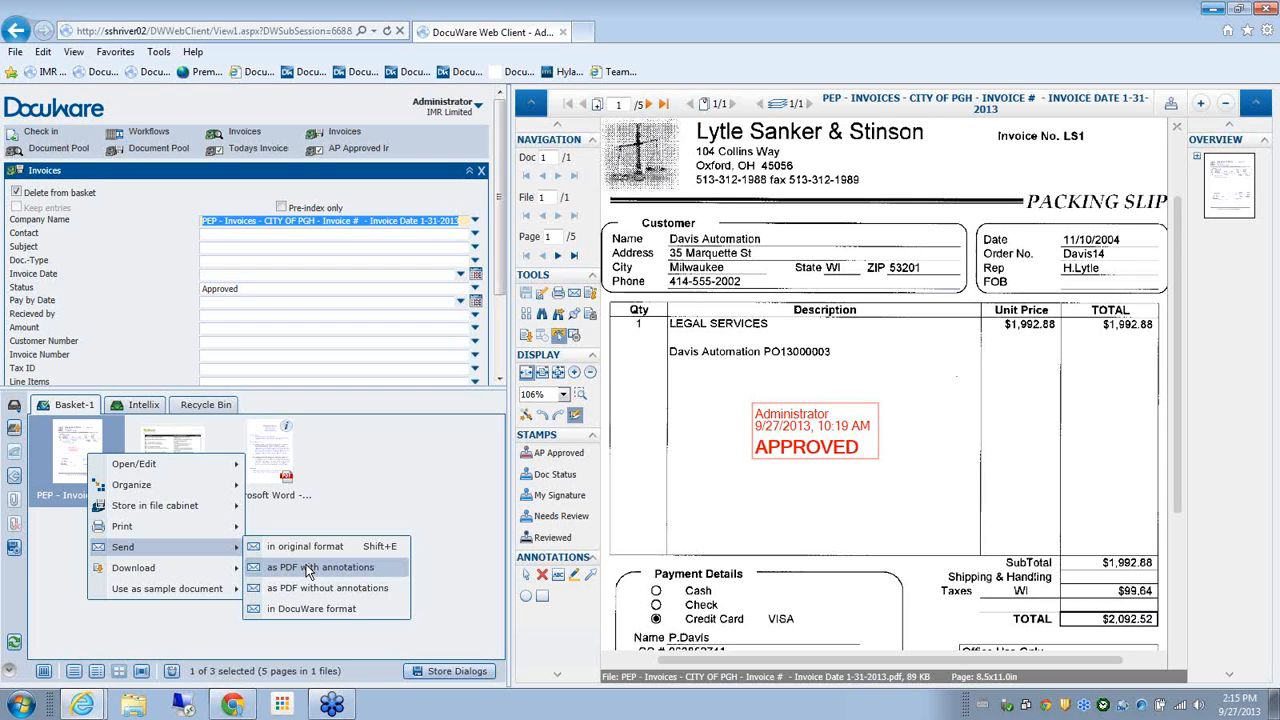
mouse_move(180, 568)
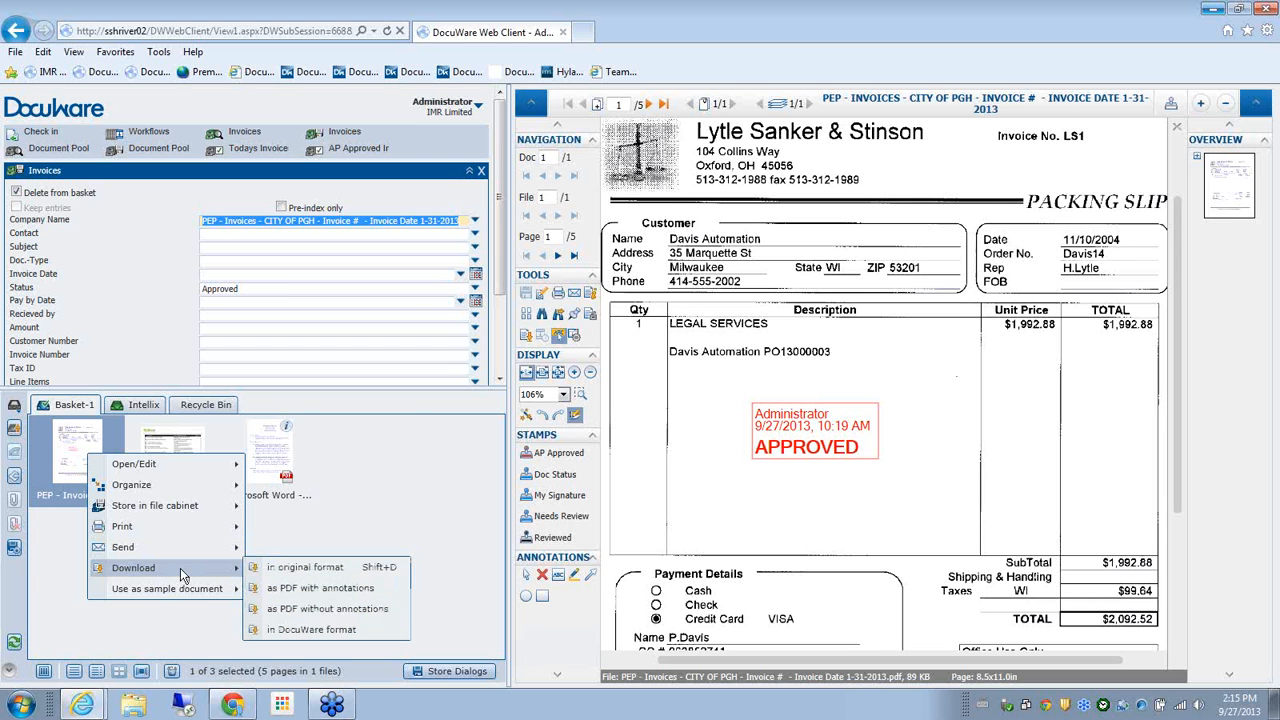
mouse_move(177, 590)
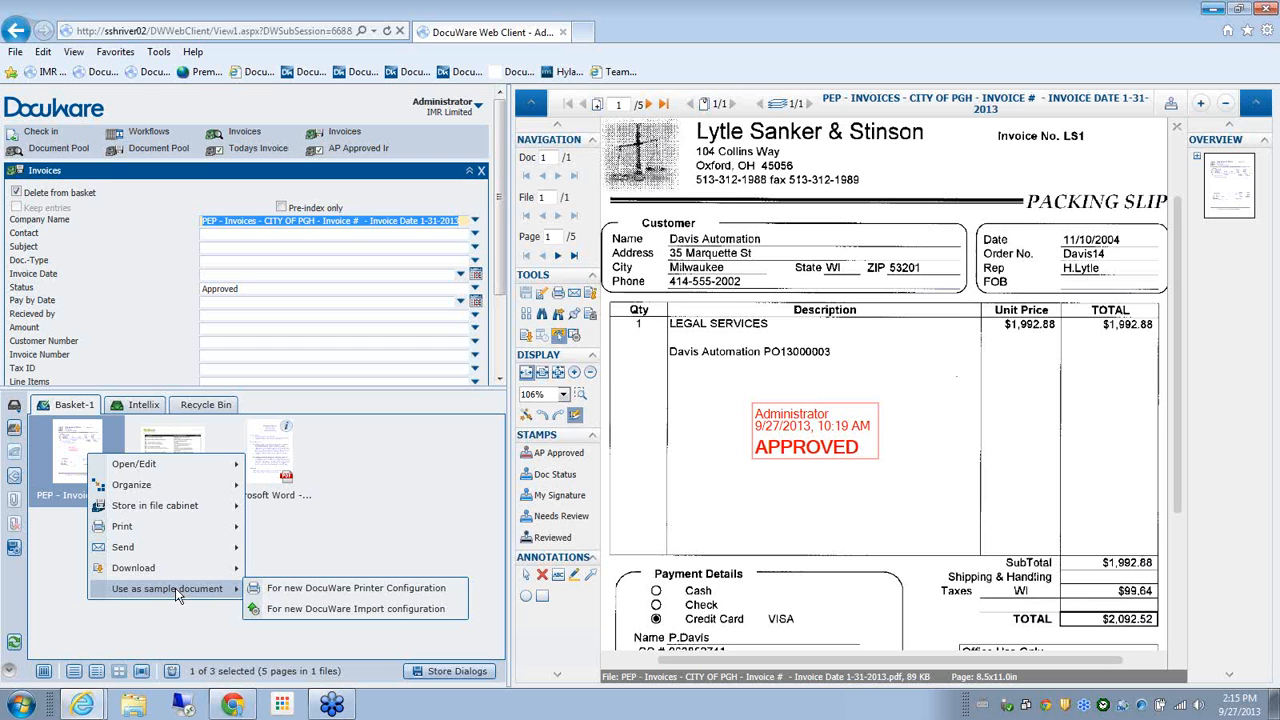
click(419, 512)
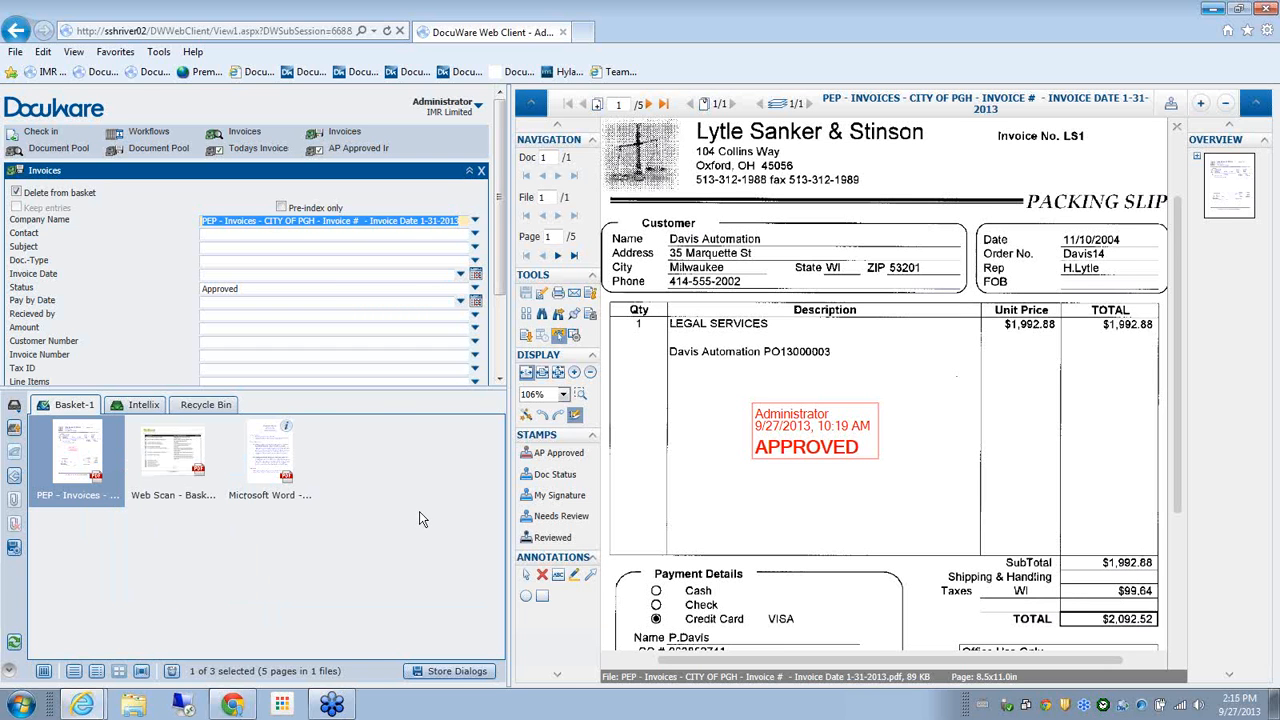
click(9, 671)
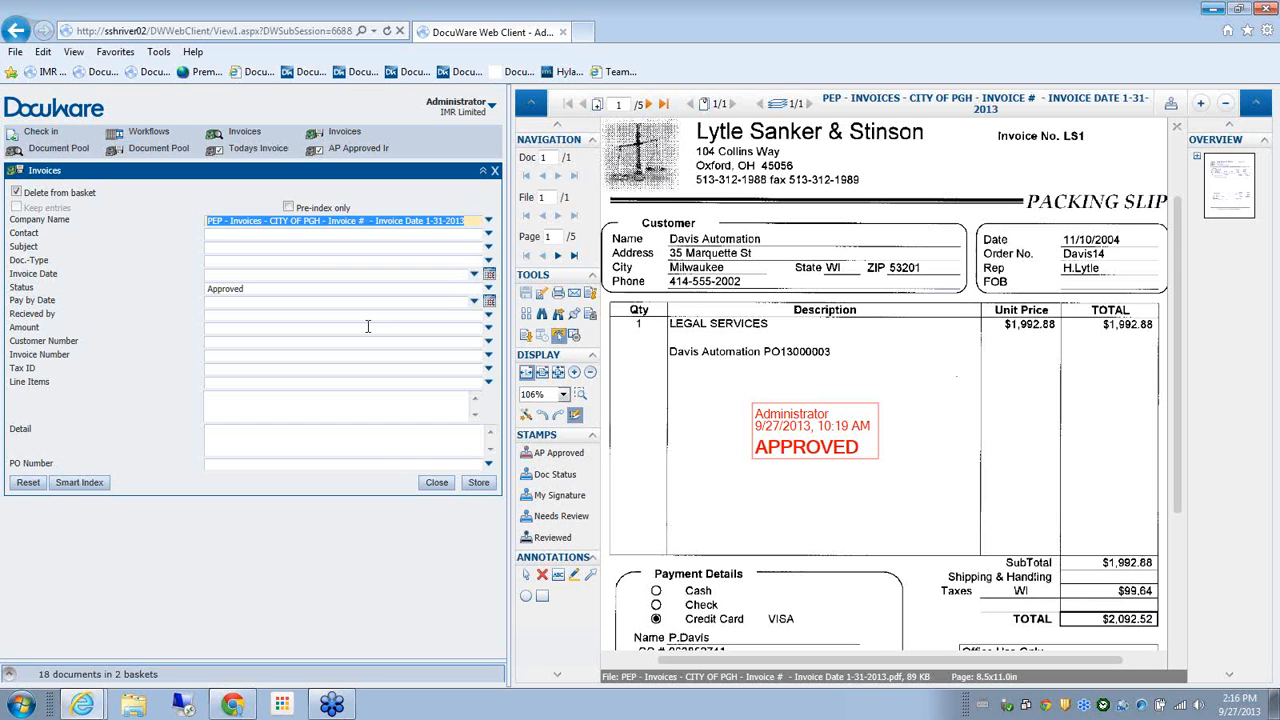
Fill Contact with the rep's name and Subject with LEGAL SERVICES from the document, and set Doc.-Type to INVOICE
click(303, 234)
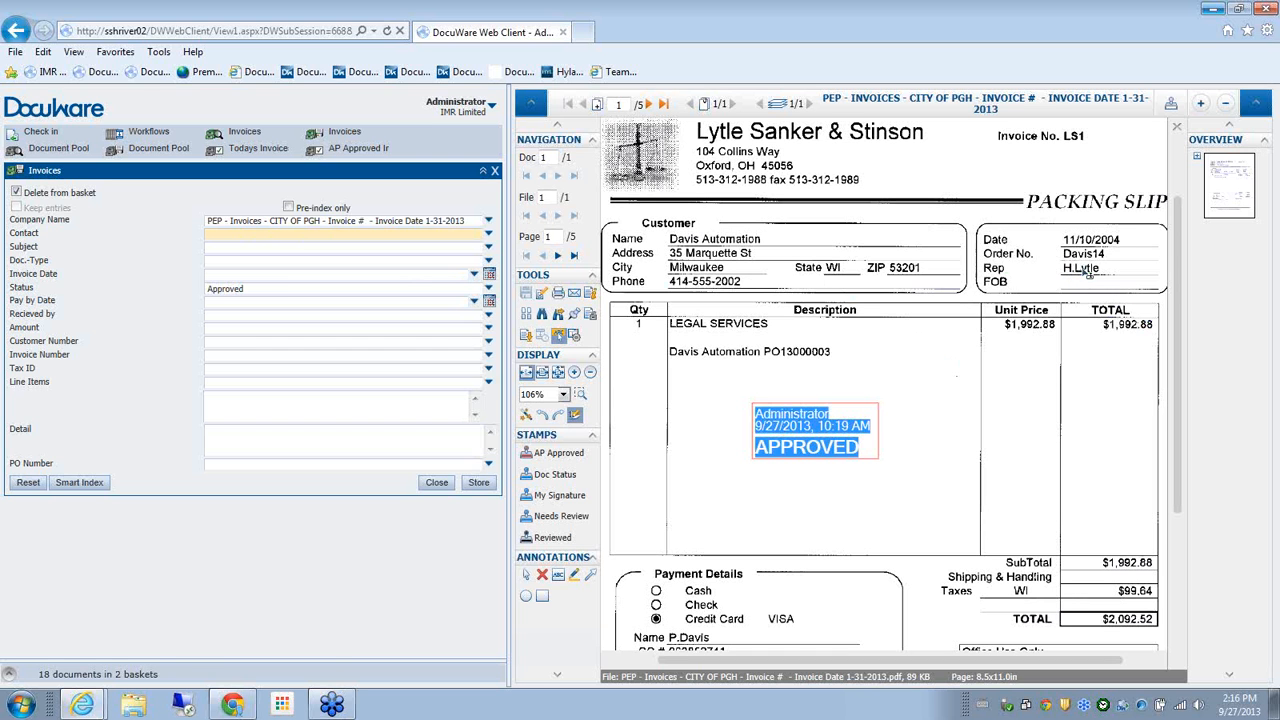
drag(1066, 272, 1100, 276)
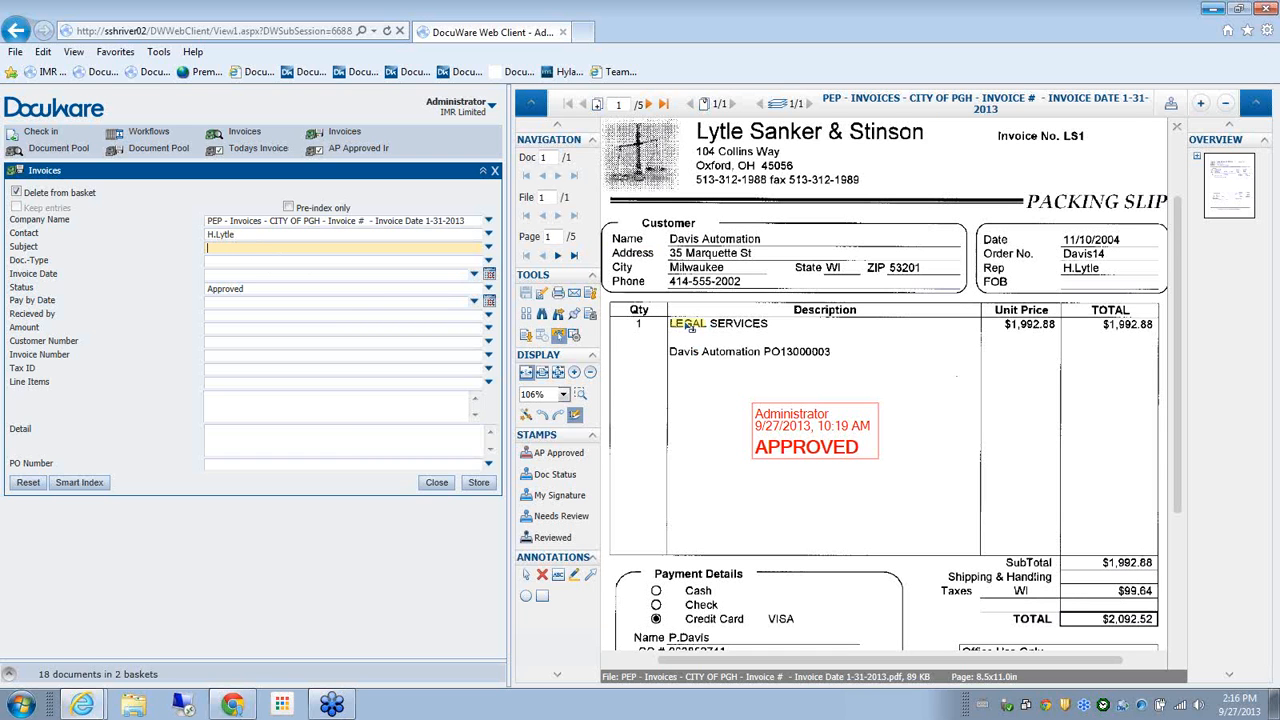
drag(670, 324, 760, 327)
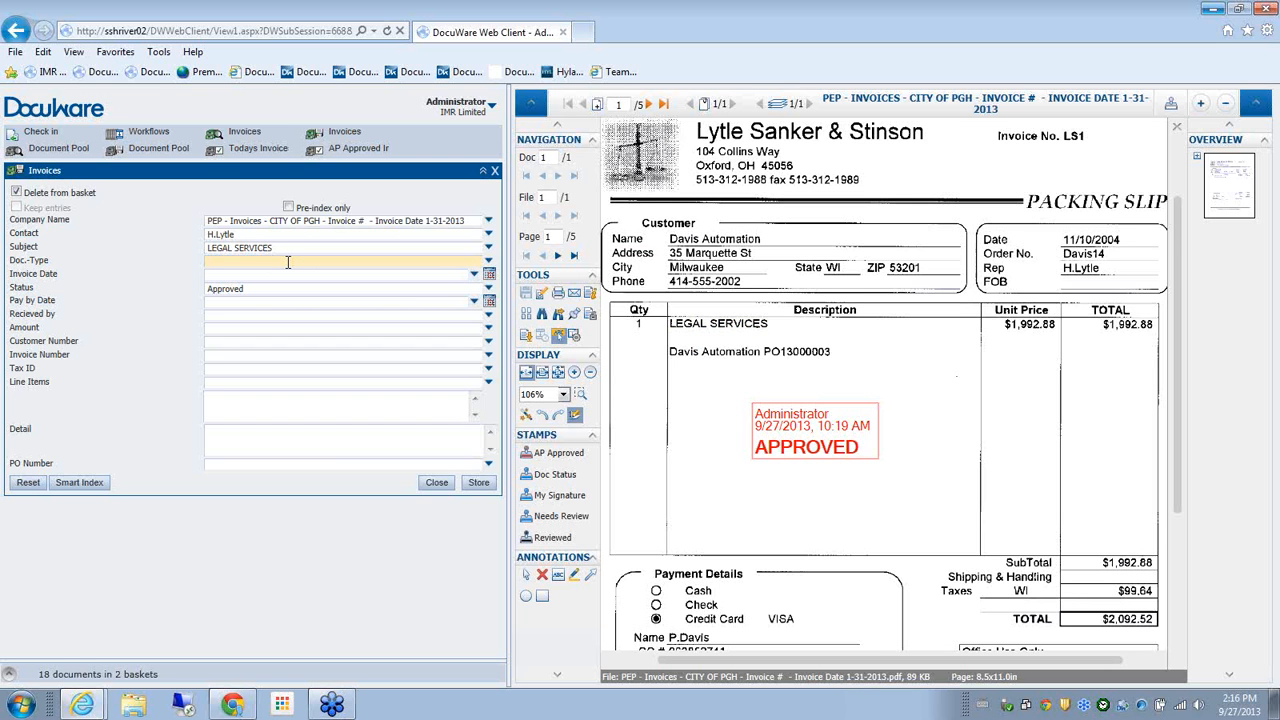
click(489, 261)
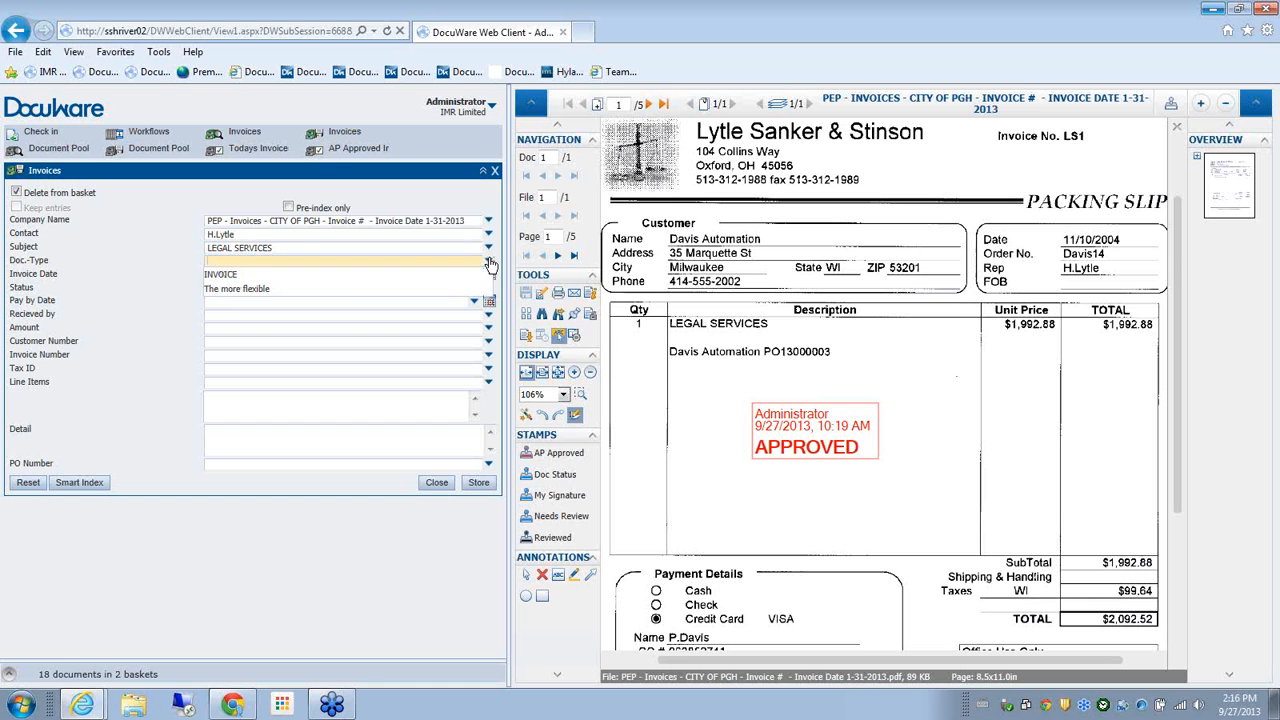
click(346, 274)
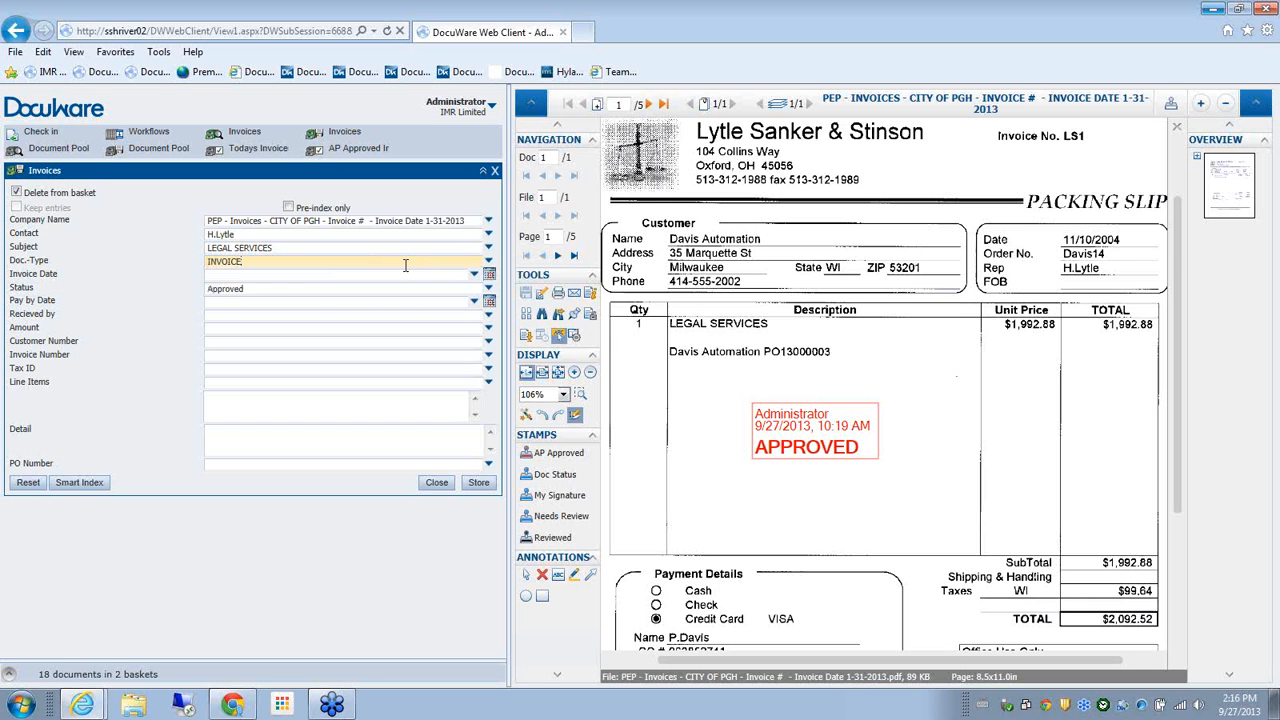
Fill both the Invoice Date and the Pay by Date with 11/10/2004 taken from the document
click(292, 275)
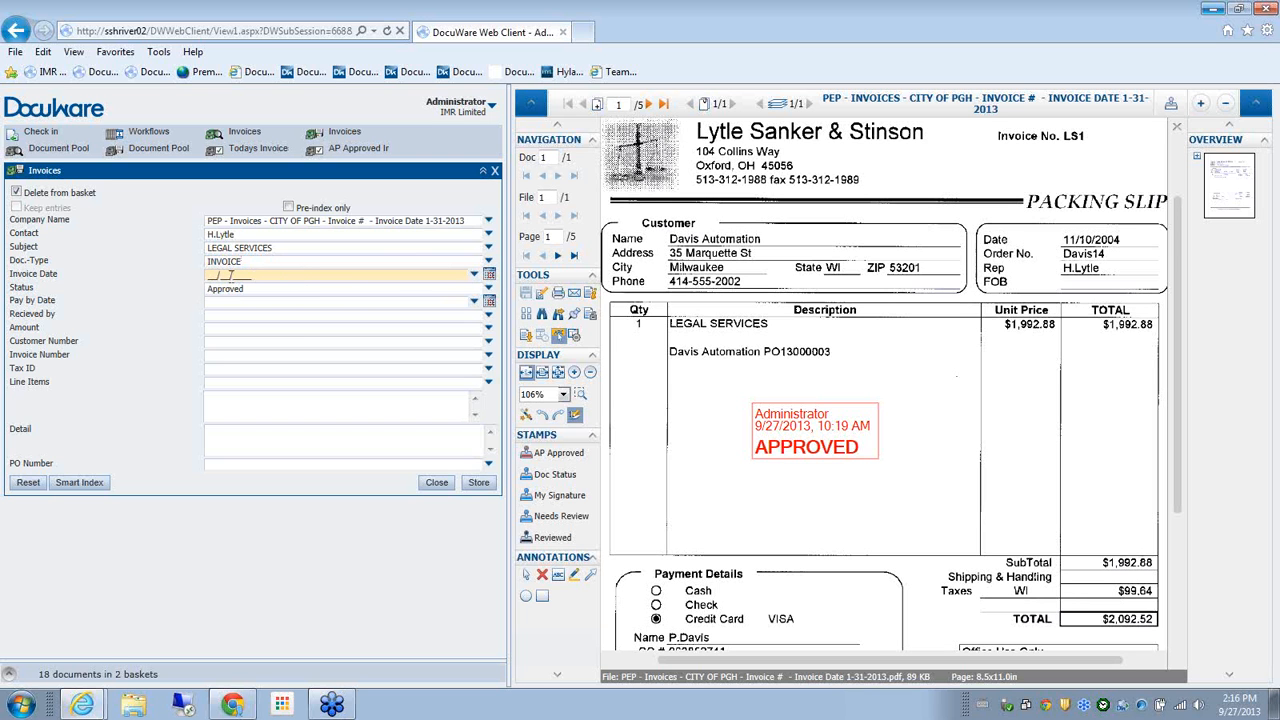
click(1077, 244)
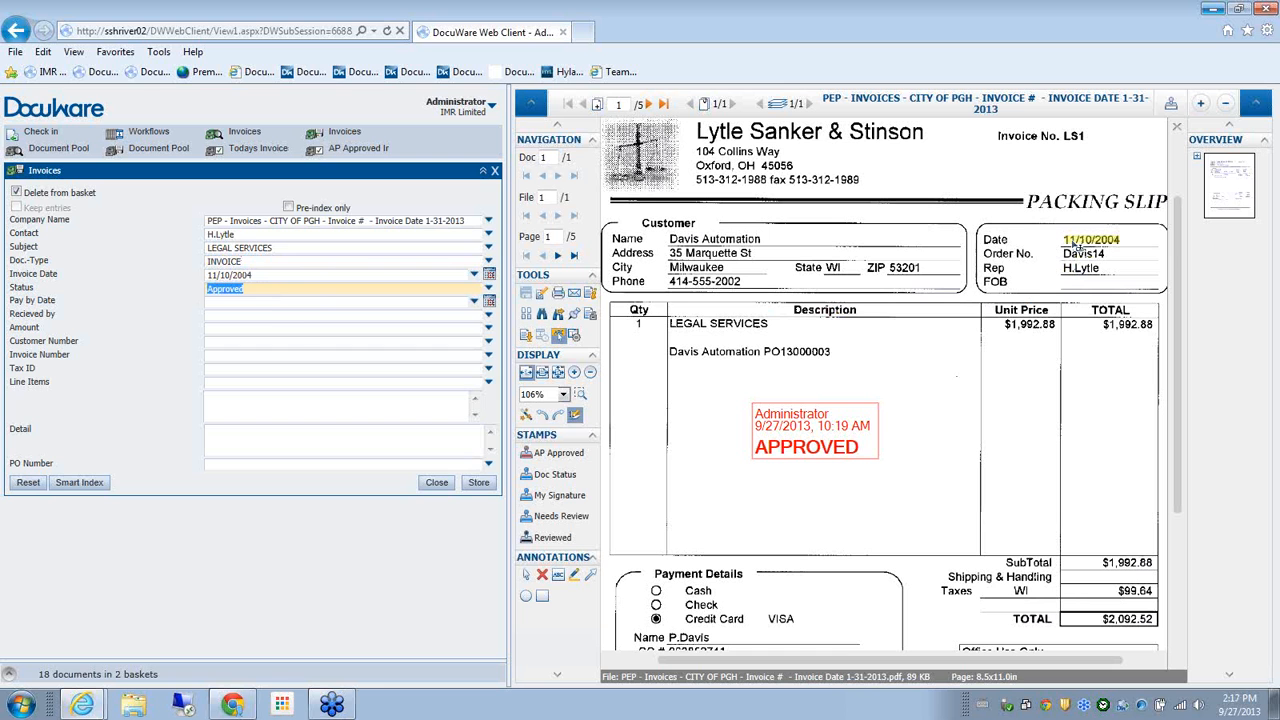
click(263, 300)
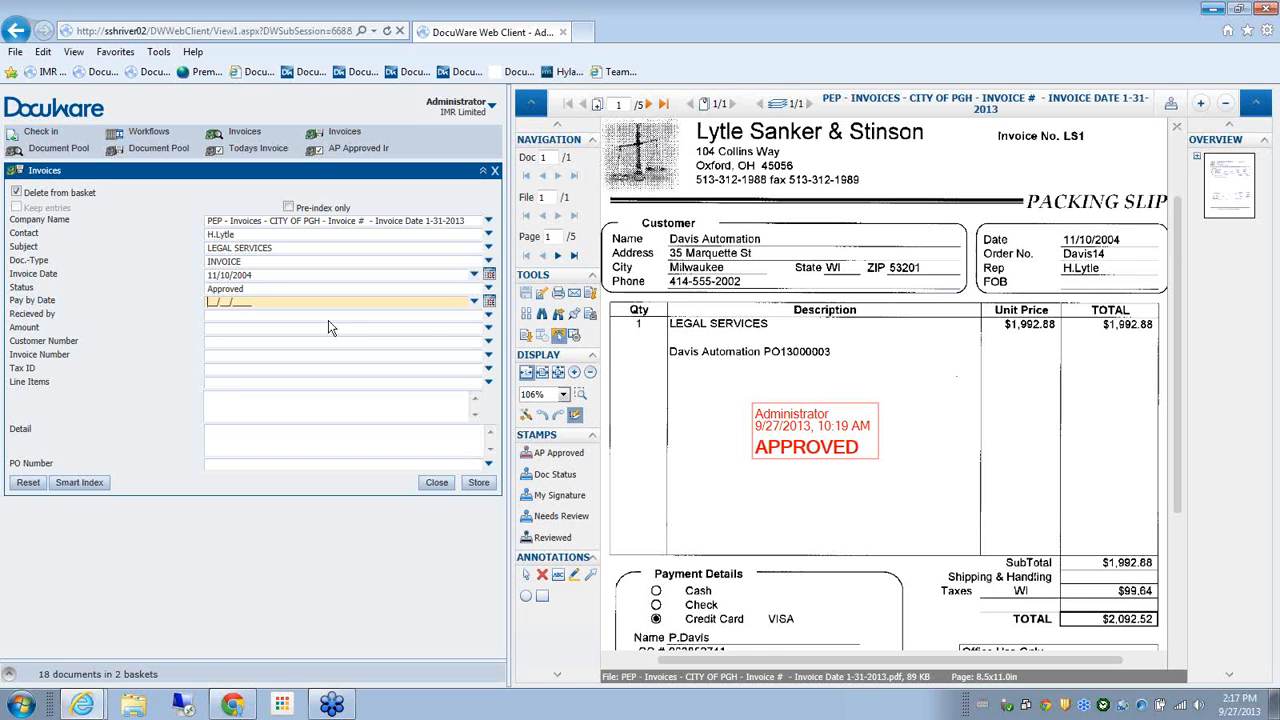
click(1091, 242)
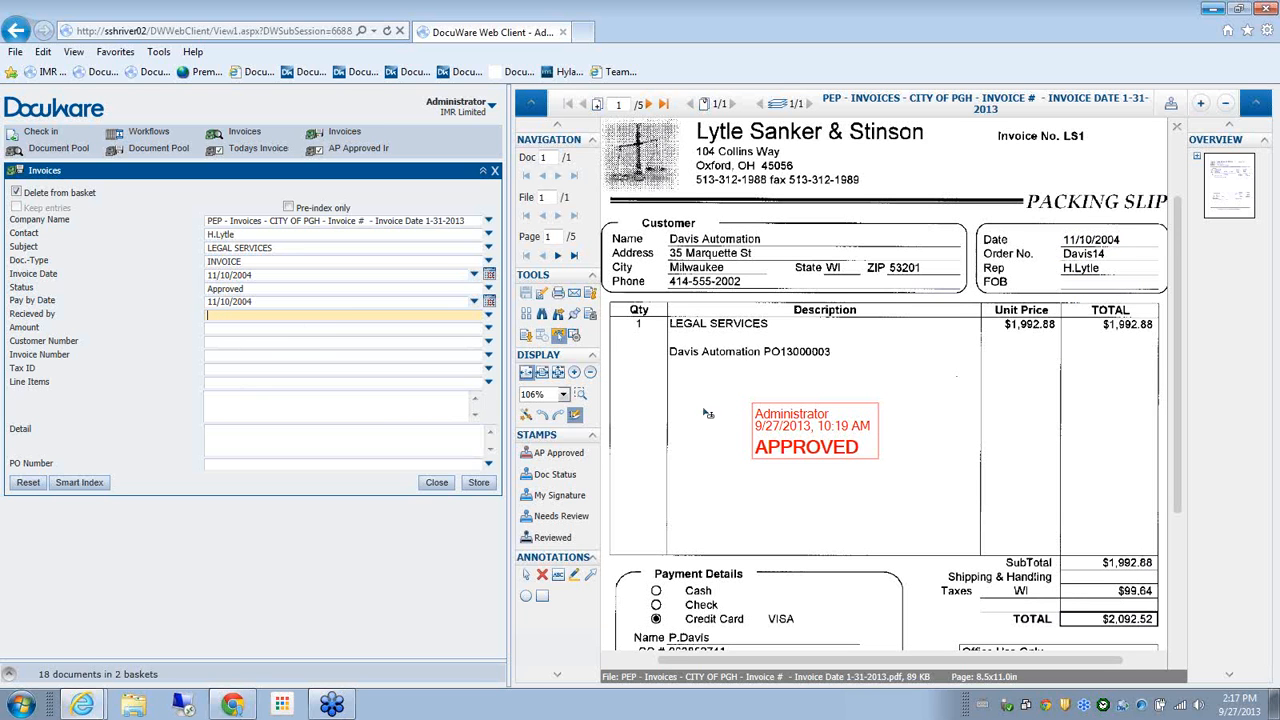
Fill Recieved by with Davis Automation, Amount with 1,992.88, Customer Number with the customer's phone number, and Invoice Number with LS1 from the document
drag(677, 245, 745, 243)
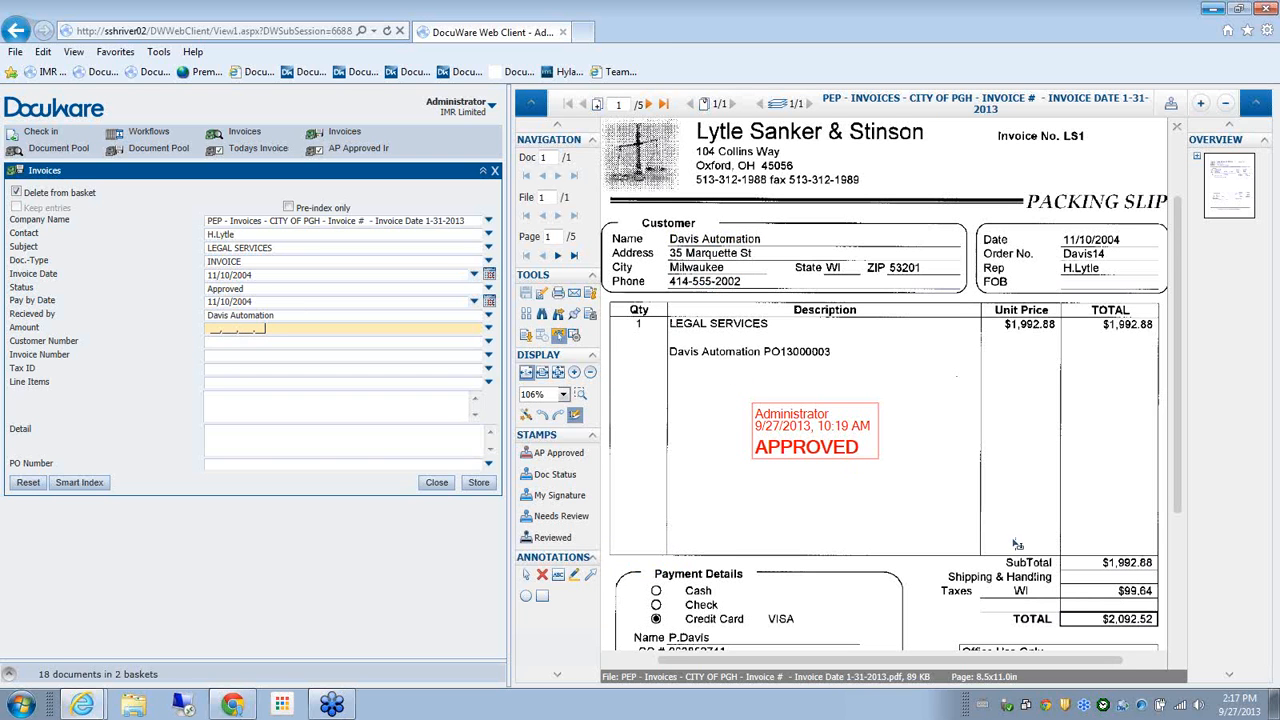
click(1130, 563)
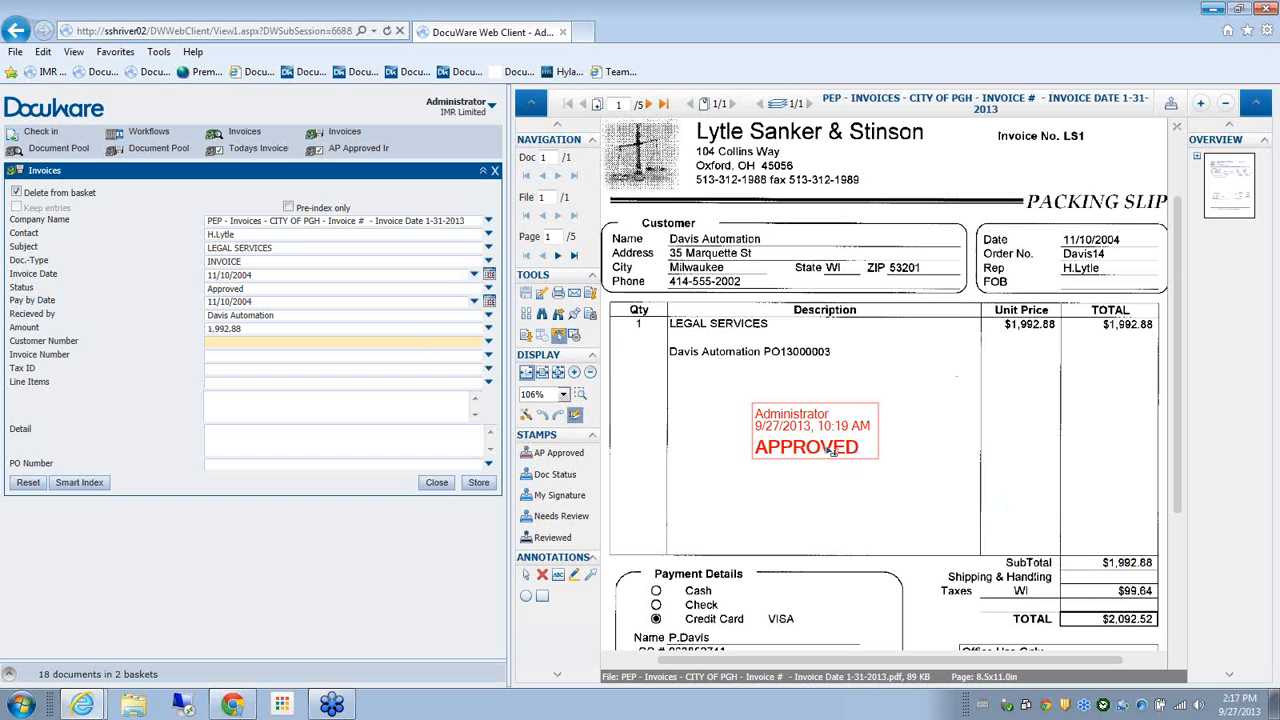
click(684, 284)
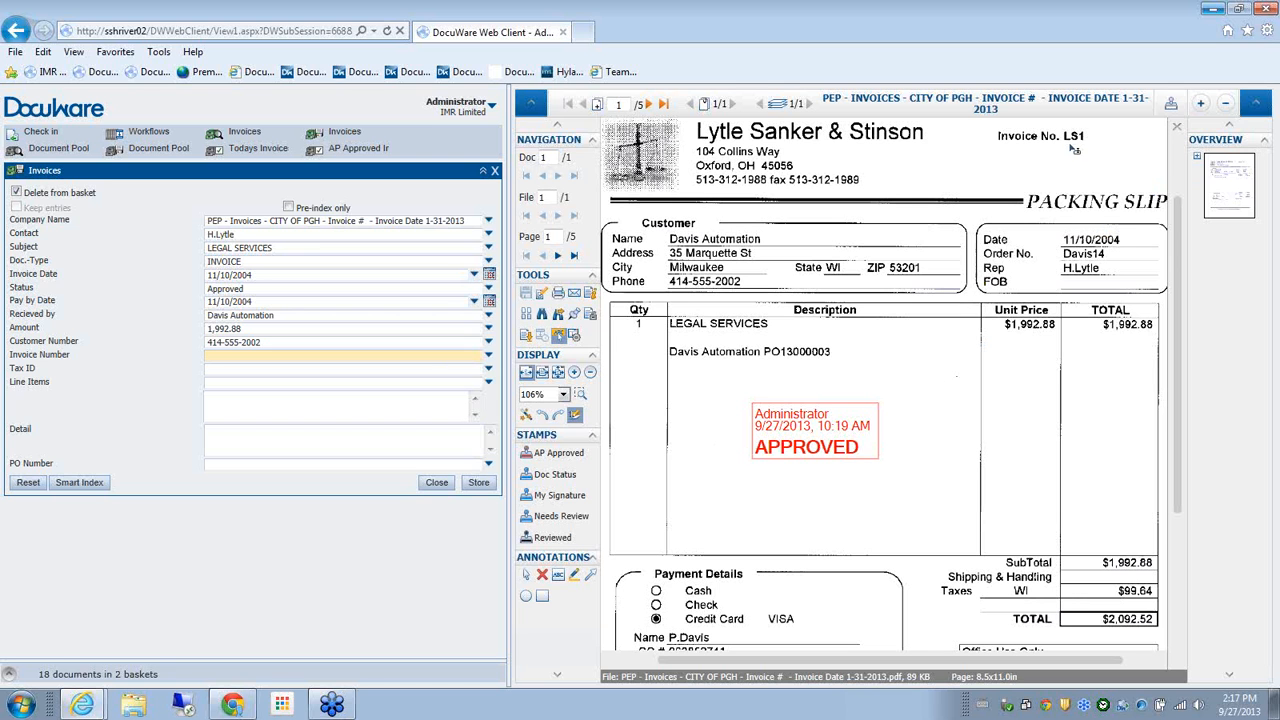
drag(1096, 142, 1068, 143)
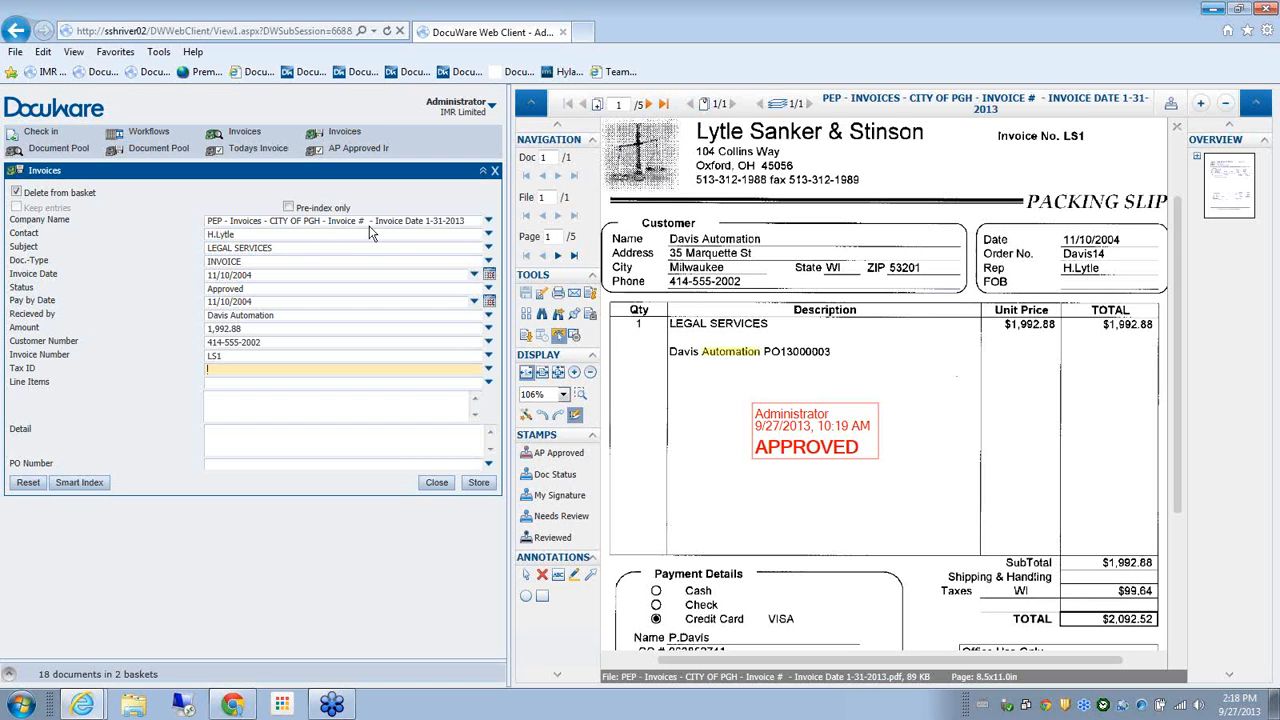
Replace the Company Name with Lytle Sanker & Stinson from the document's letterhead and store the invoice in the file cabinet
drag(472, 221, 200, 221)
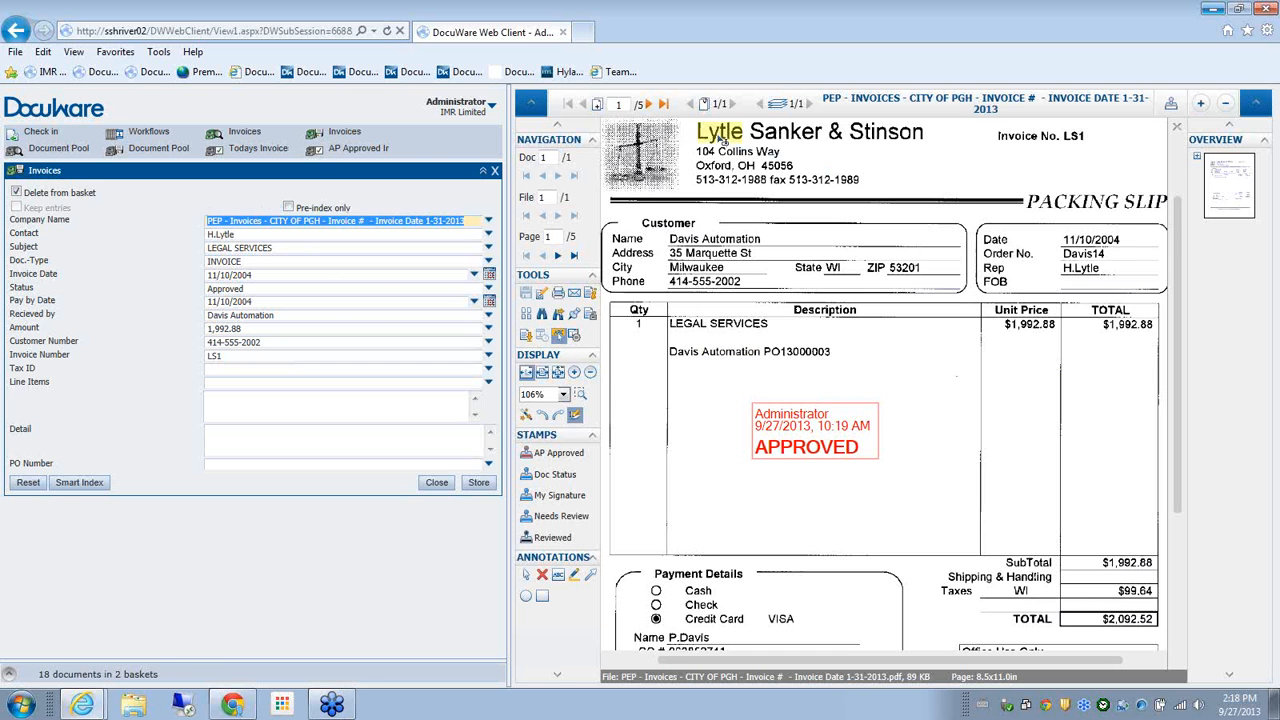
drag(724, 141, 916, 141)
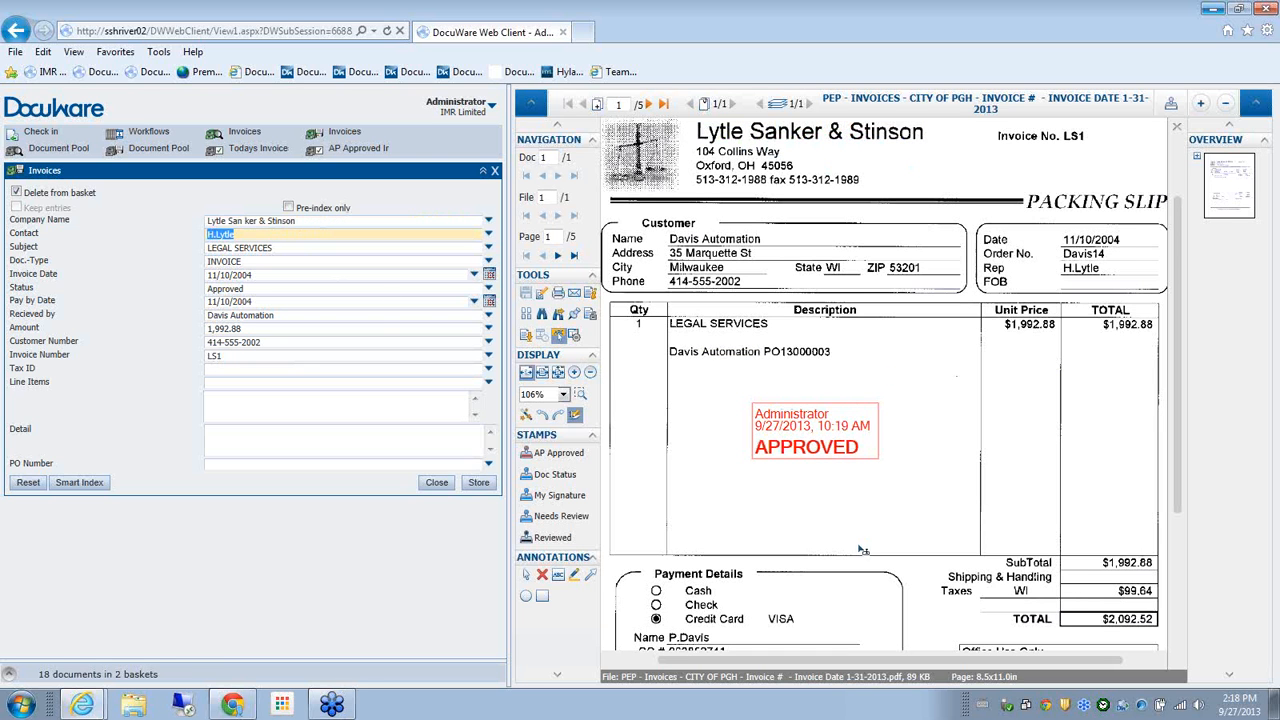
click(380, 302)
click(349, 356)
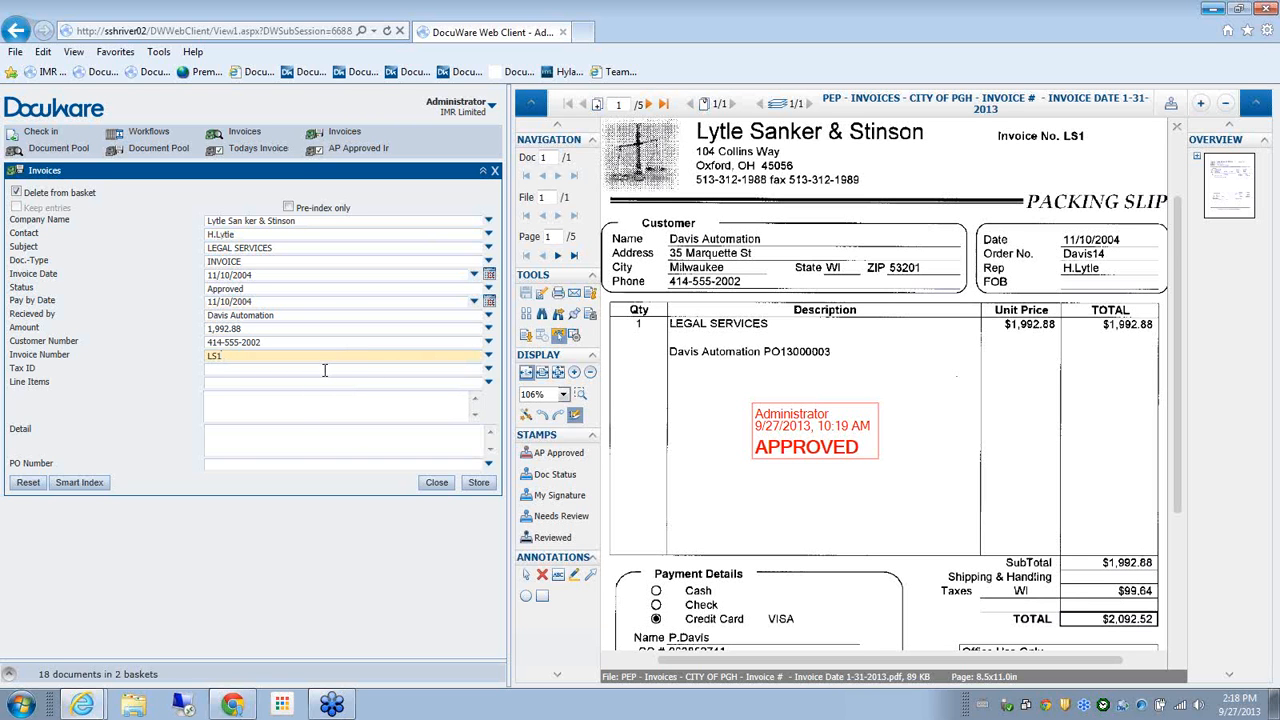
click(324, 369)
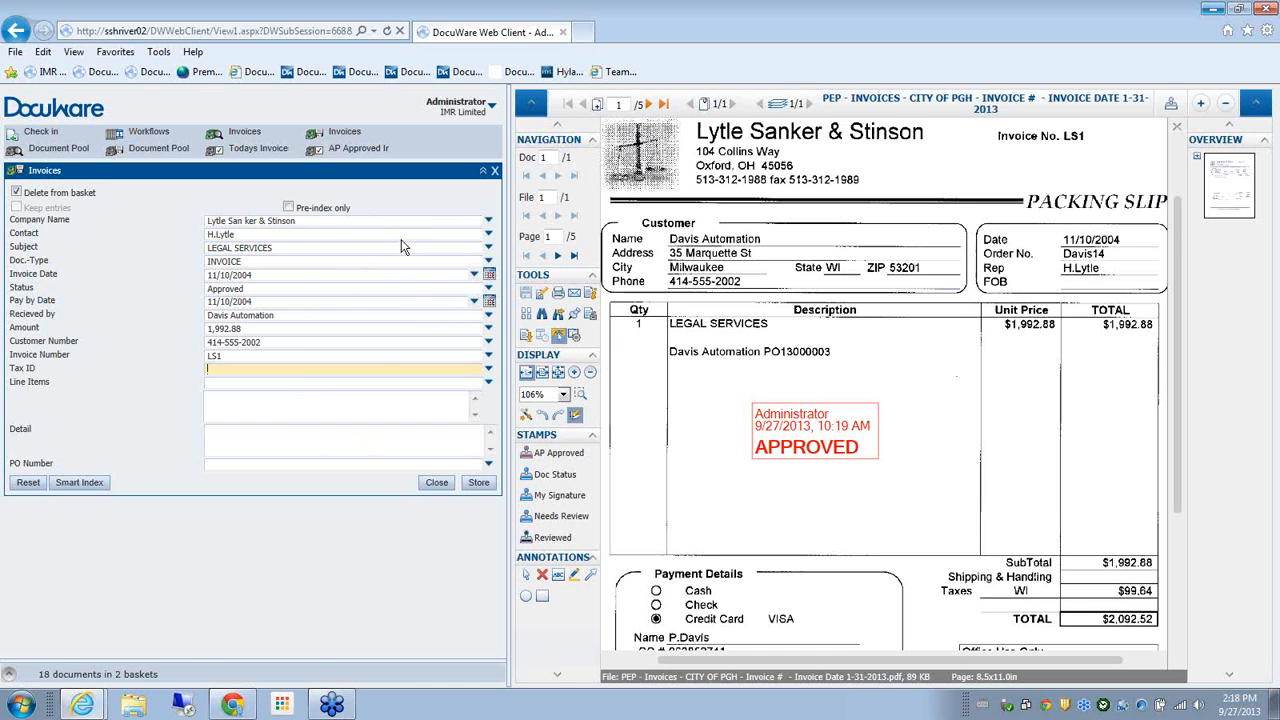
click(476, 483)
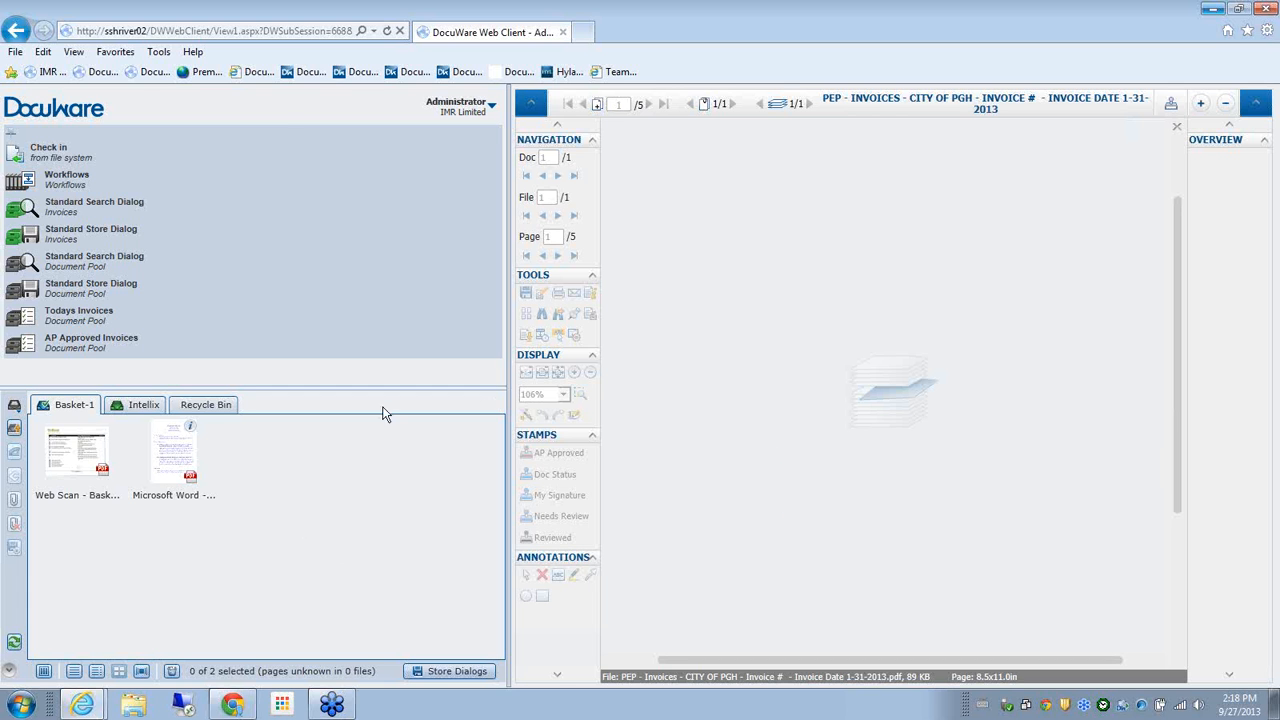
Look through the actions available for the Microsoft Word document in Basket-1, including its use as a sample document
right_click(176, 456)
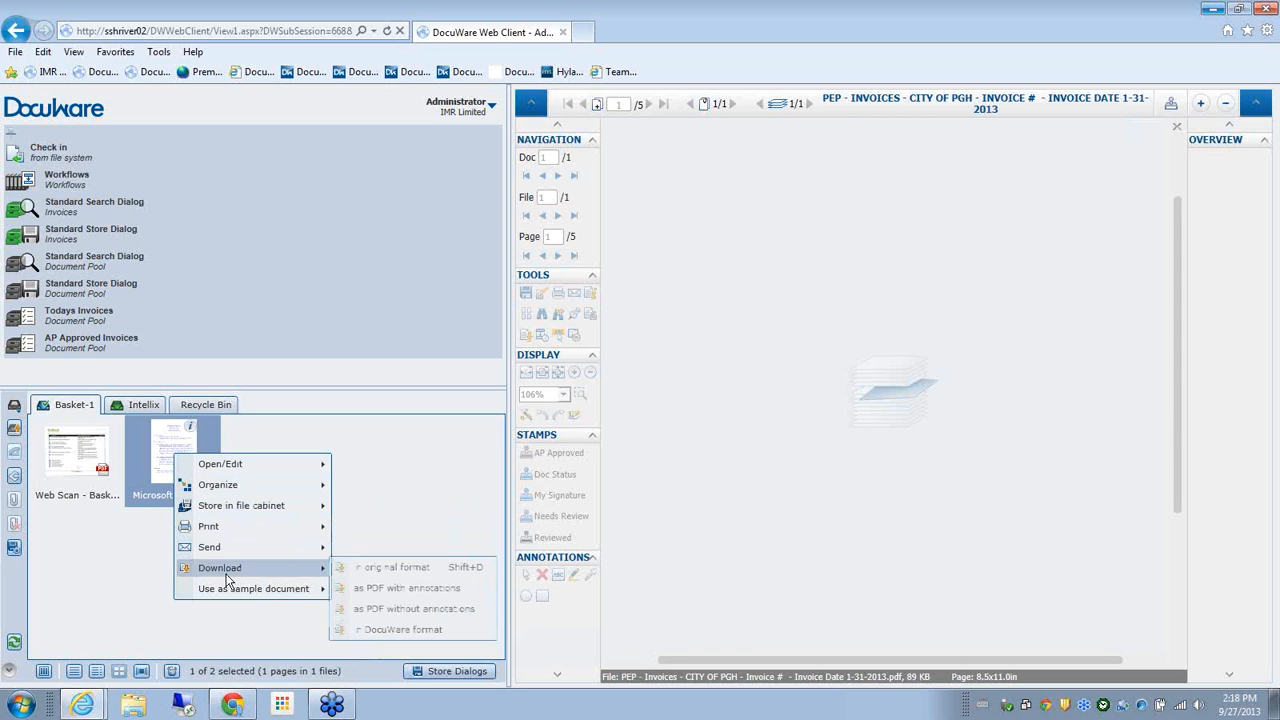
mouse_move(229, 587)
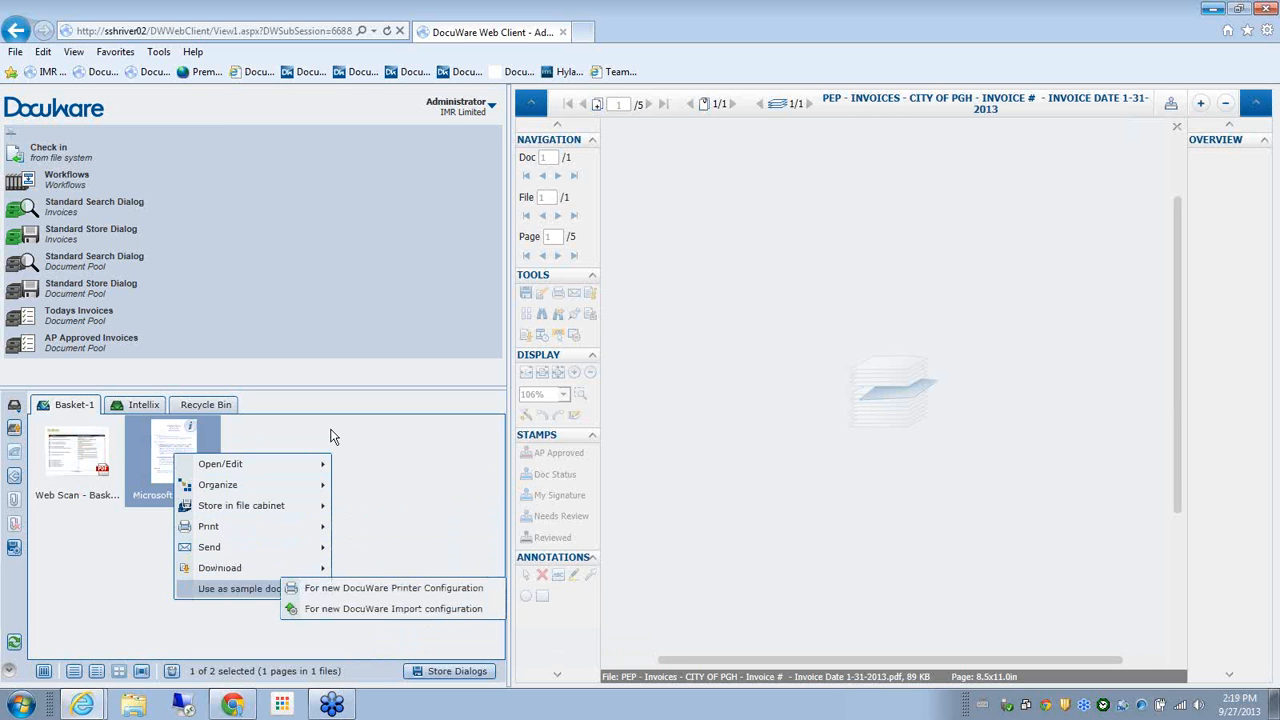
click(85, 565)
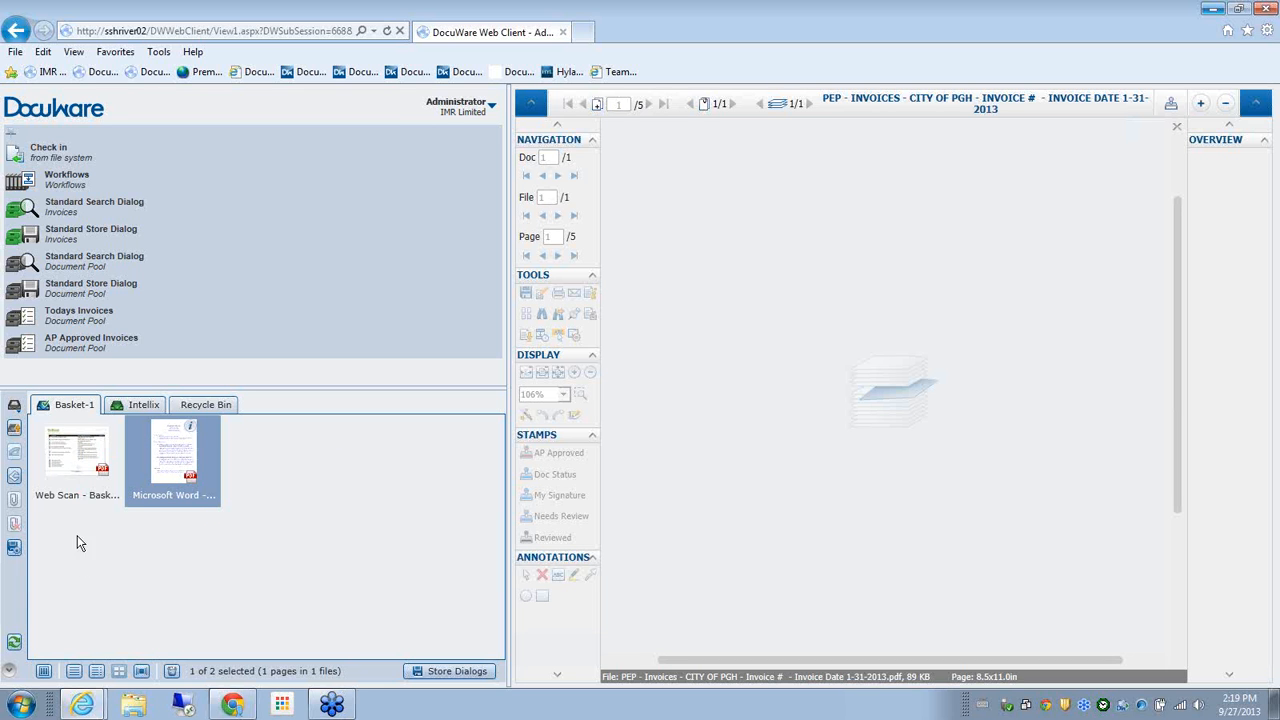
Import the PEP - Invoices PDFs for AT&T and IMR from the Demo\Invoices folder into Basket-1
click(13, 430)
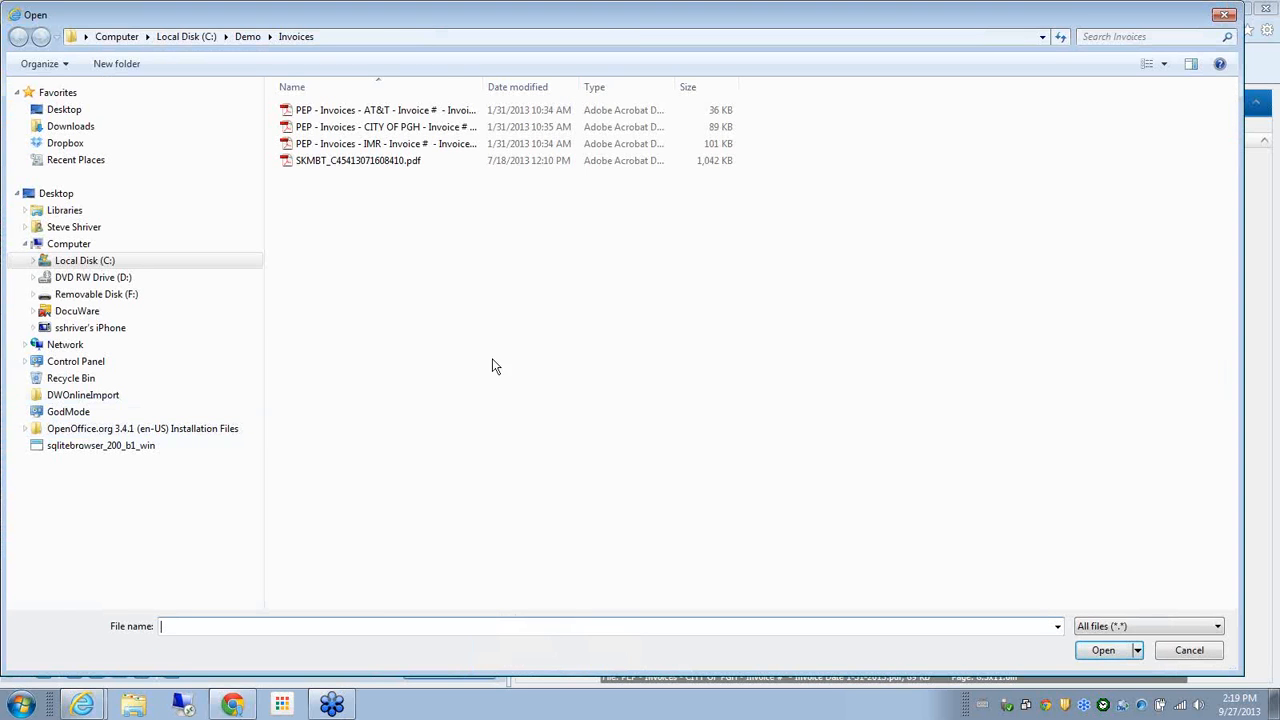
click(375, 143)
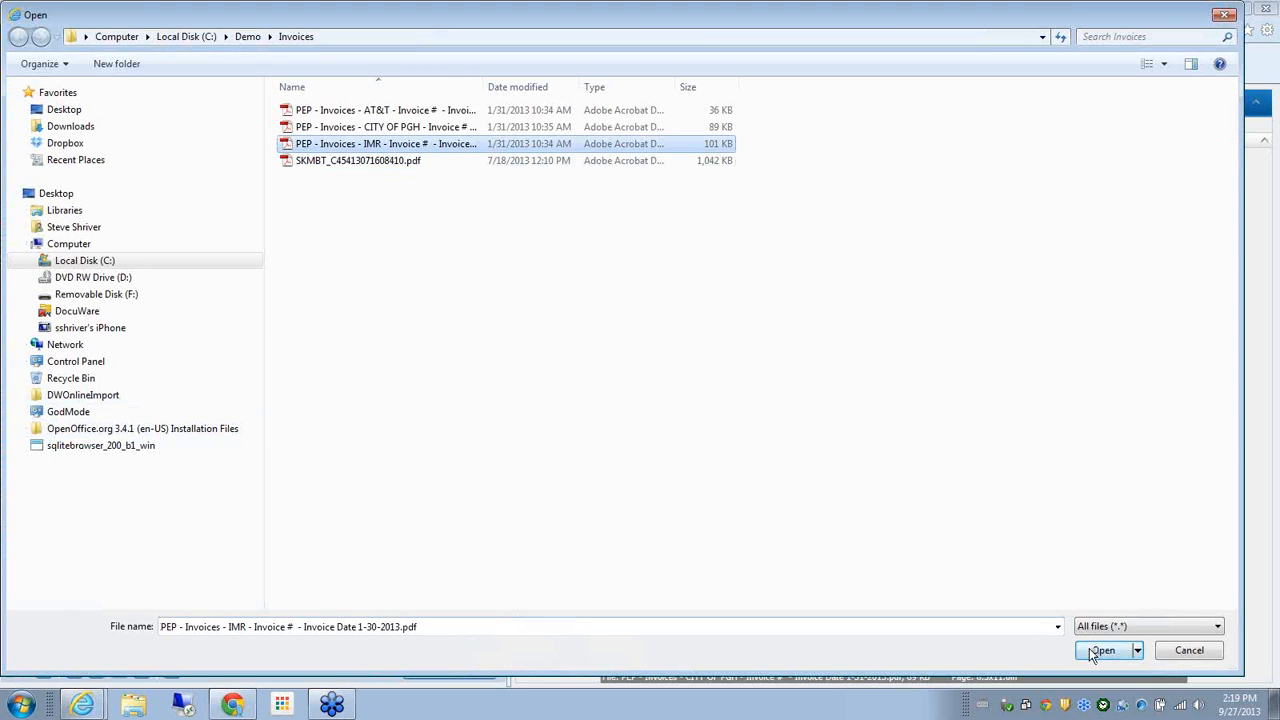
ctrl+click(380, 115)
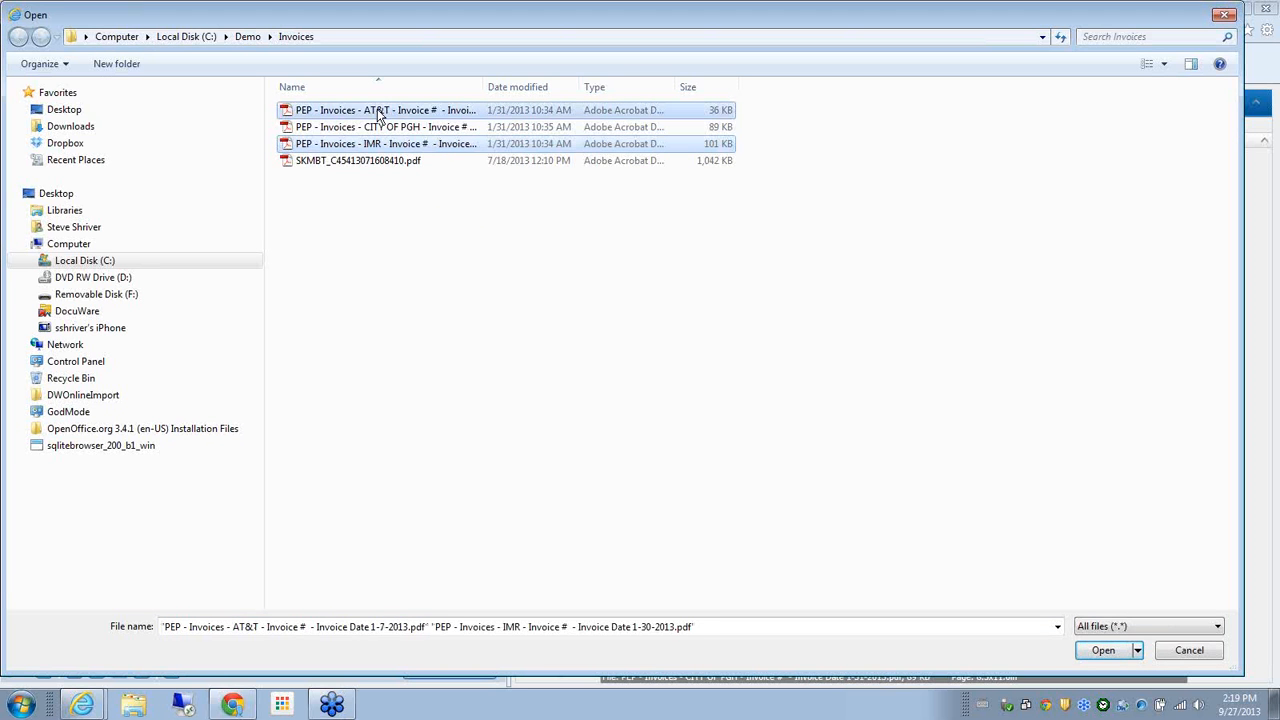
click(1118, 652)
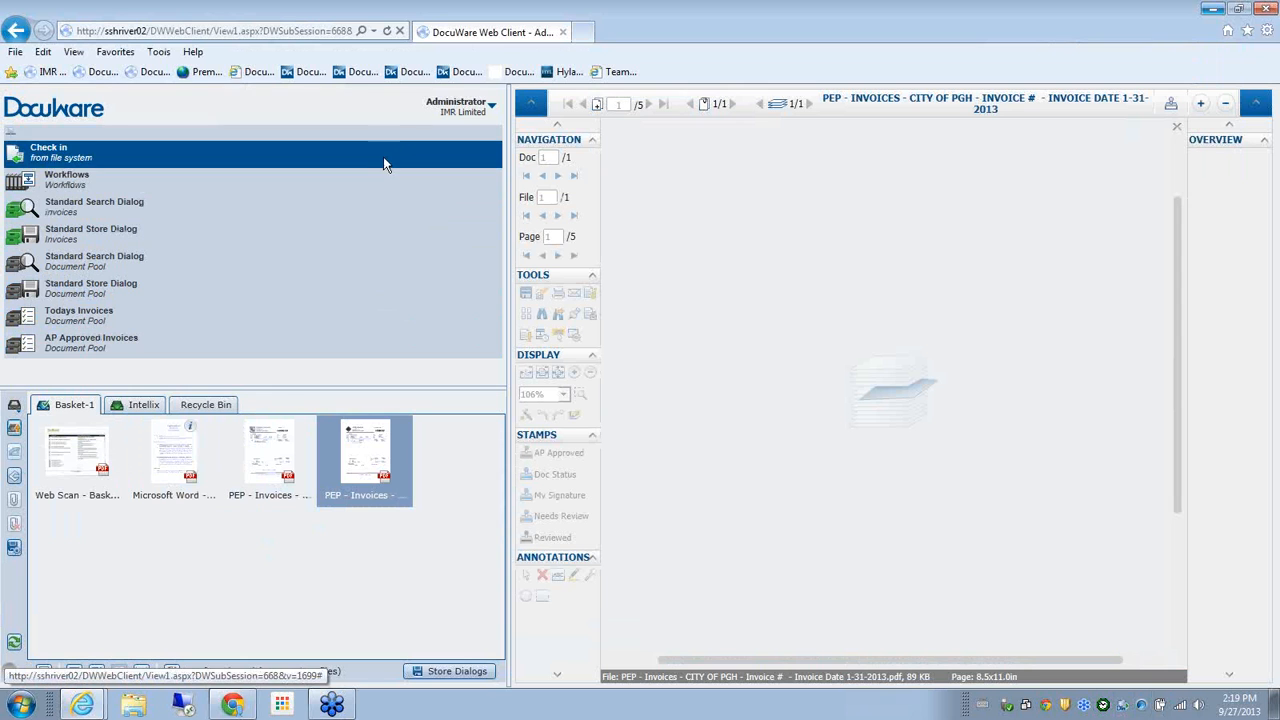
click(461, 108)
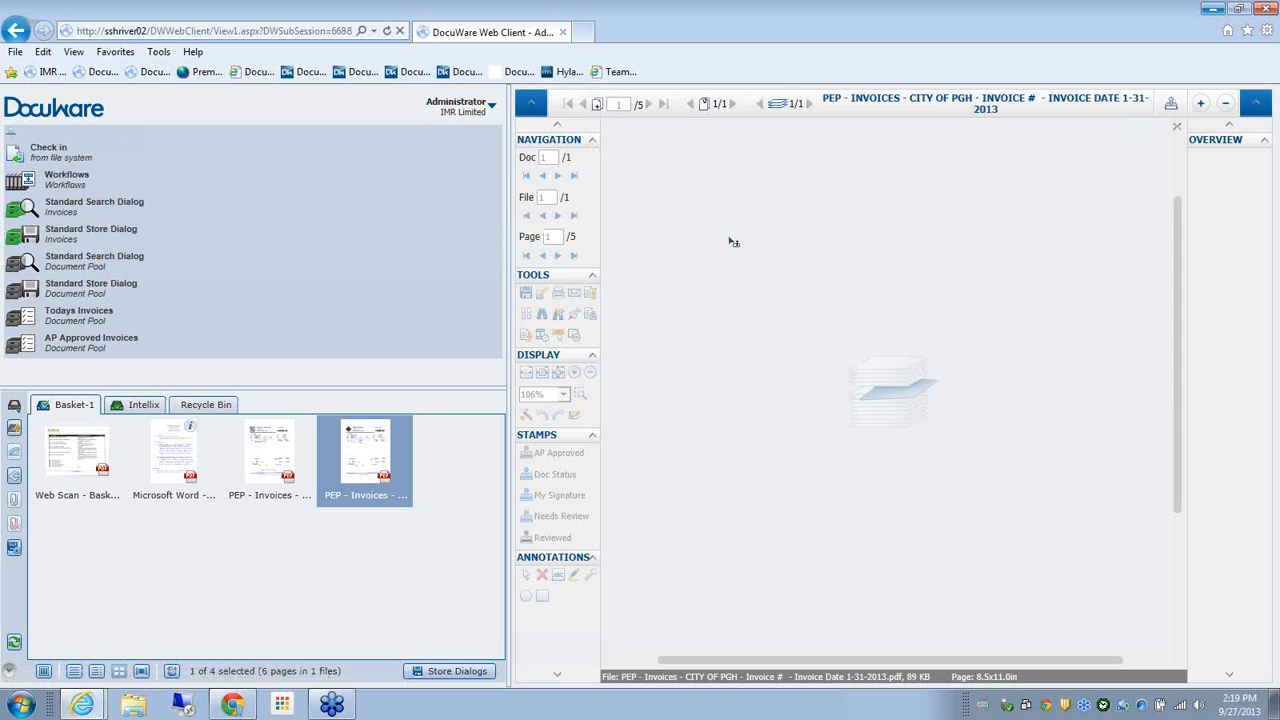
Open the IMR invoice document from Basket-1, view its second page, and browse back through the preceding basket documents and return to it
double_click(353, 443)
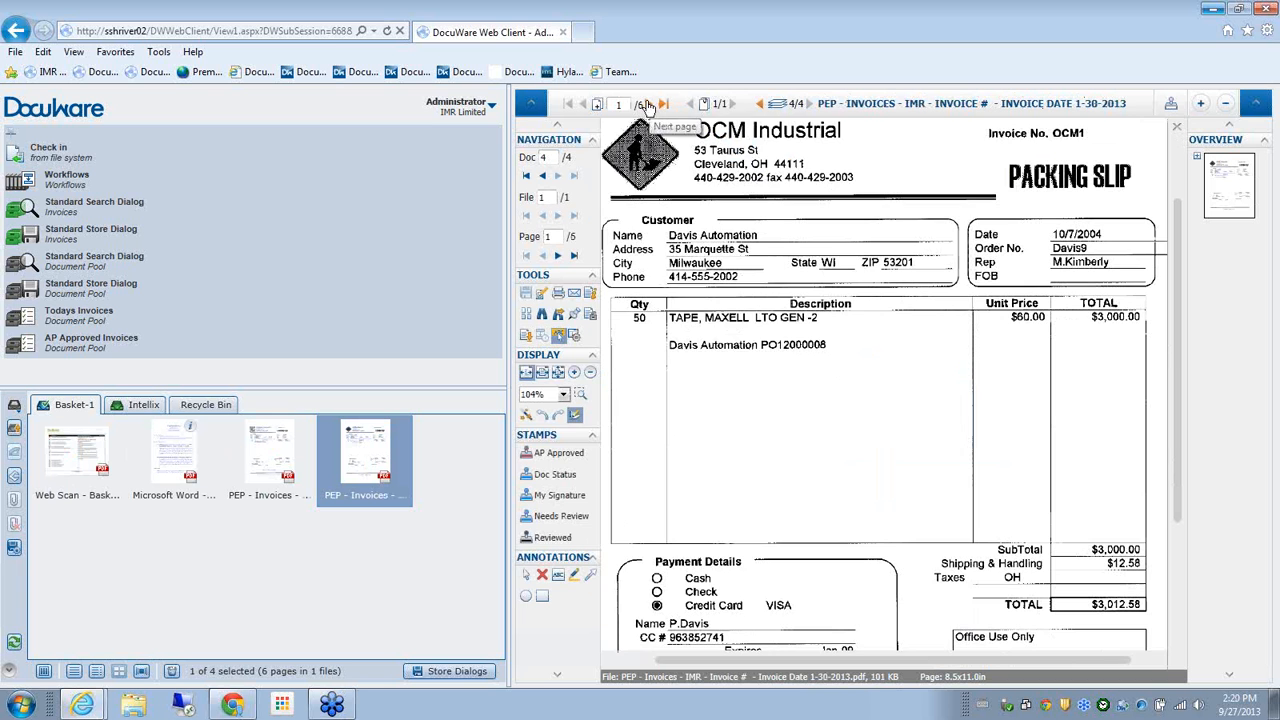
click(648, 104)
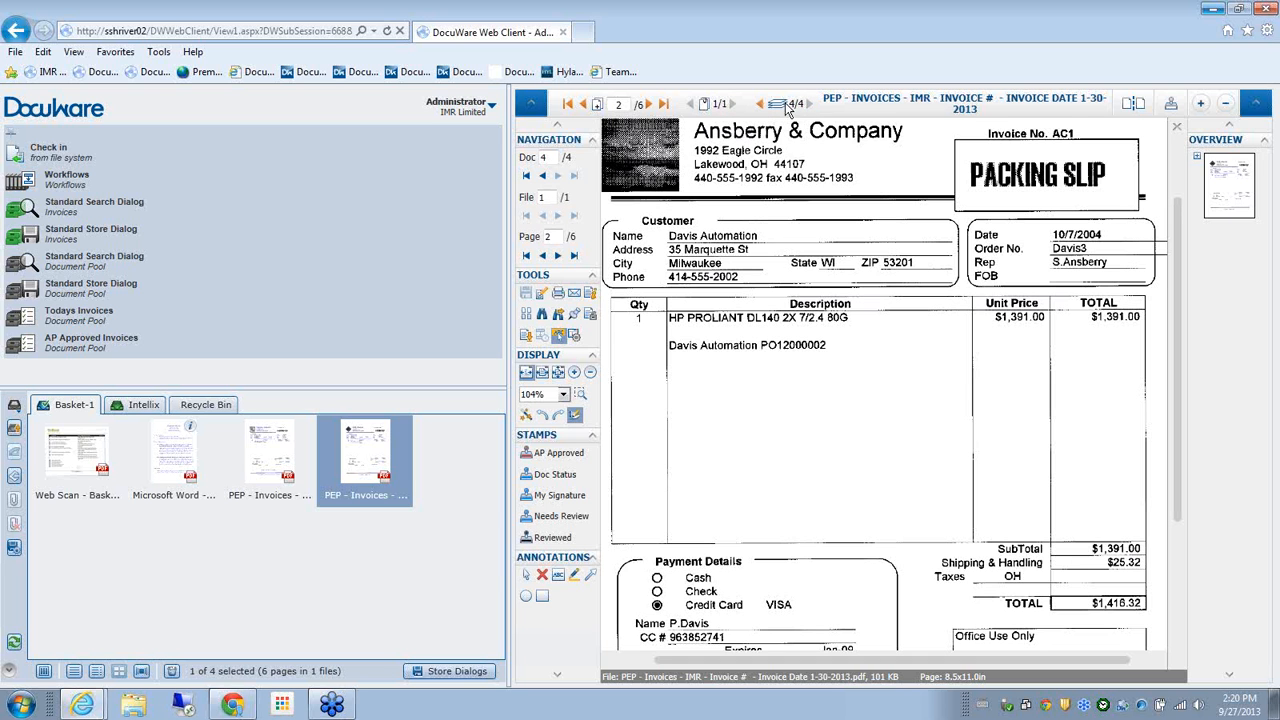
click(759, 105)
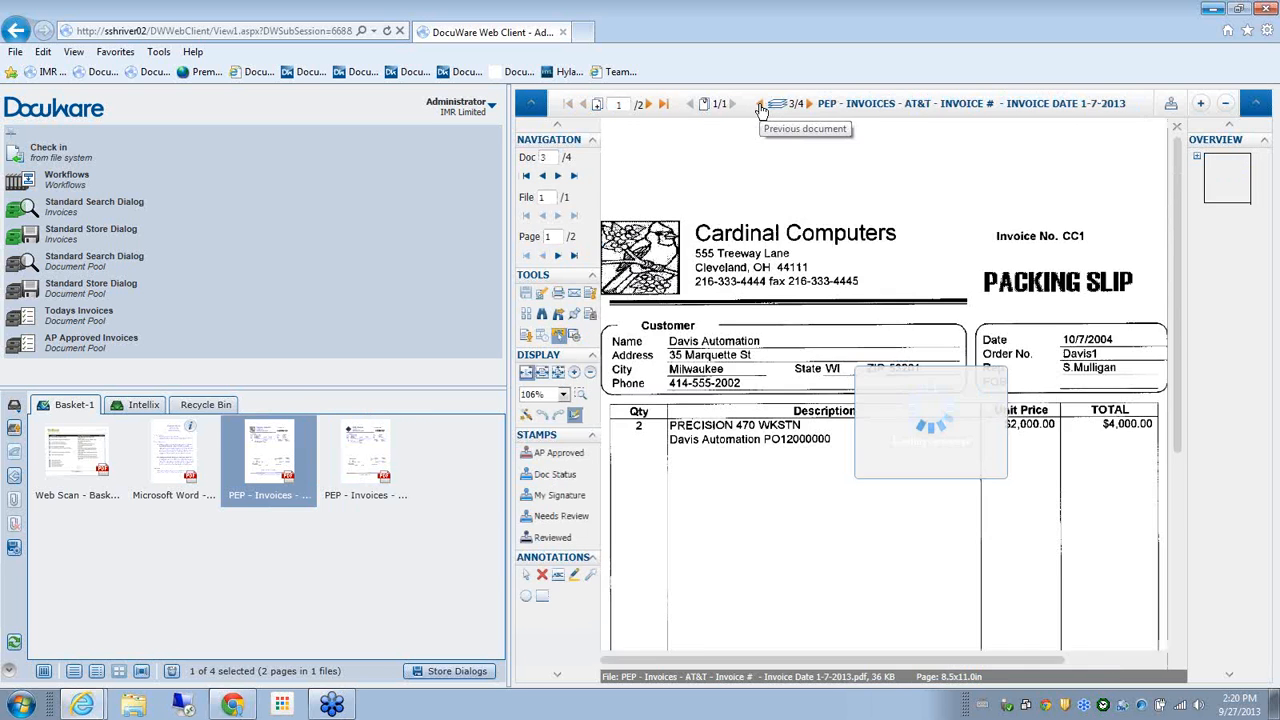
click(759, 105)
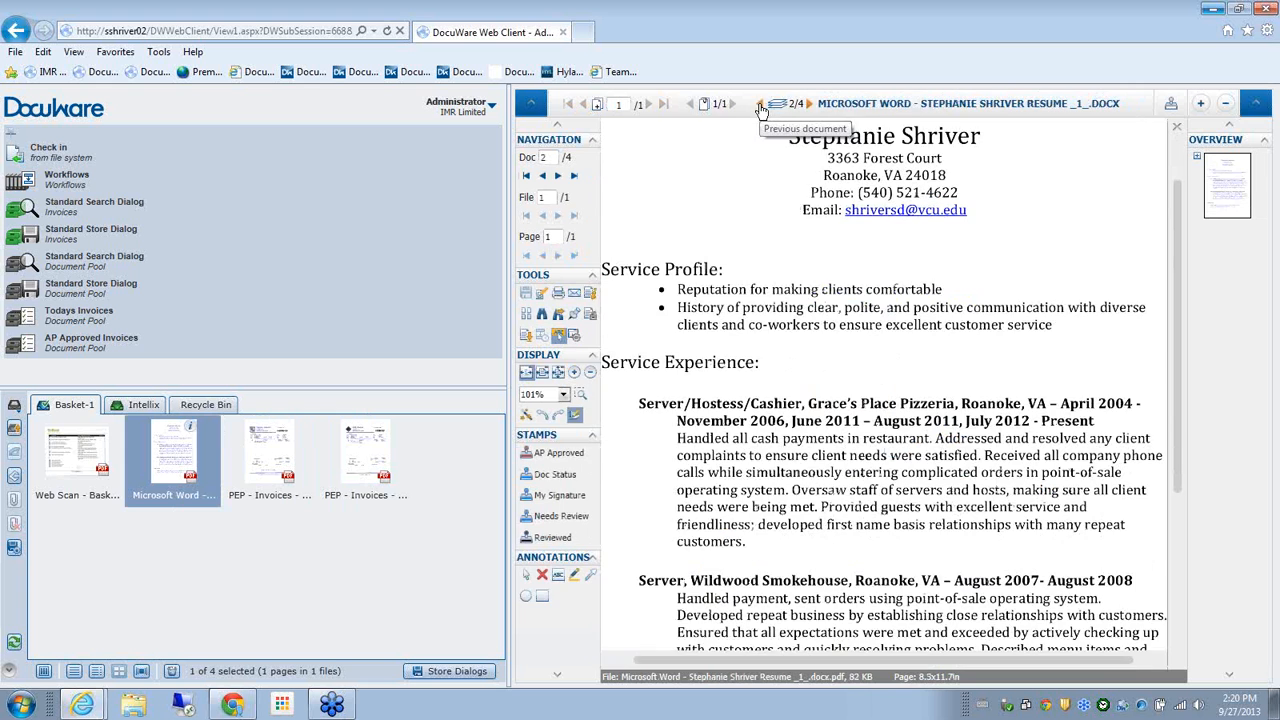
click(806, 104)
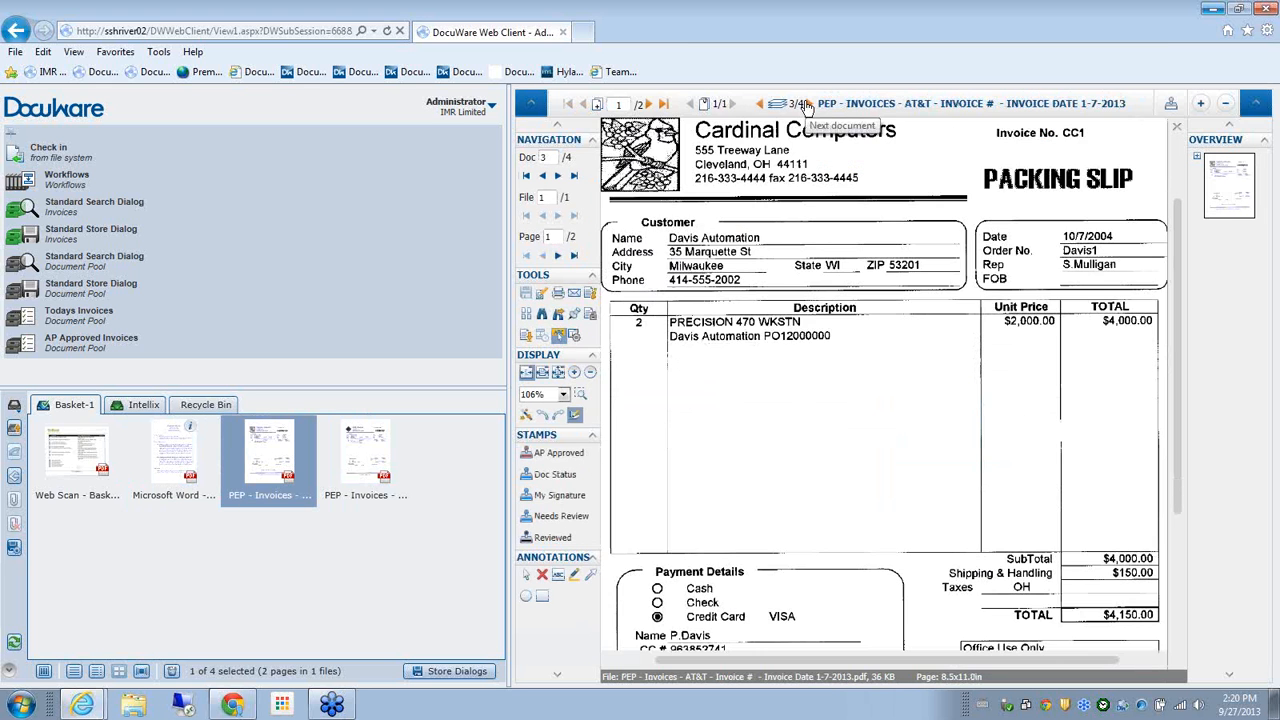
click(806, 104)
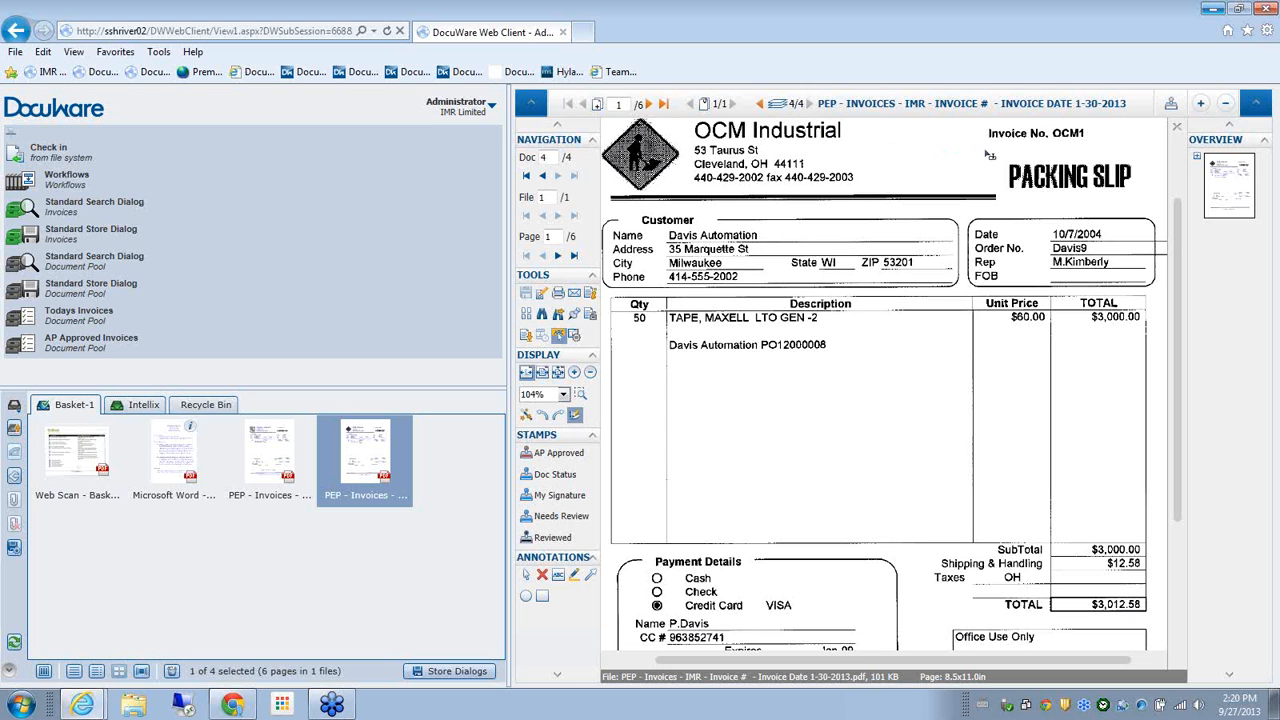
Show the stamps available for the IMR invoice, and zoom its page in to 175% and back out to 100%
click(1172, 106)
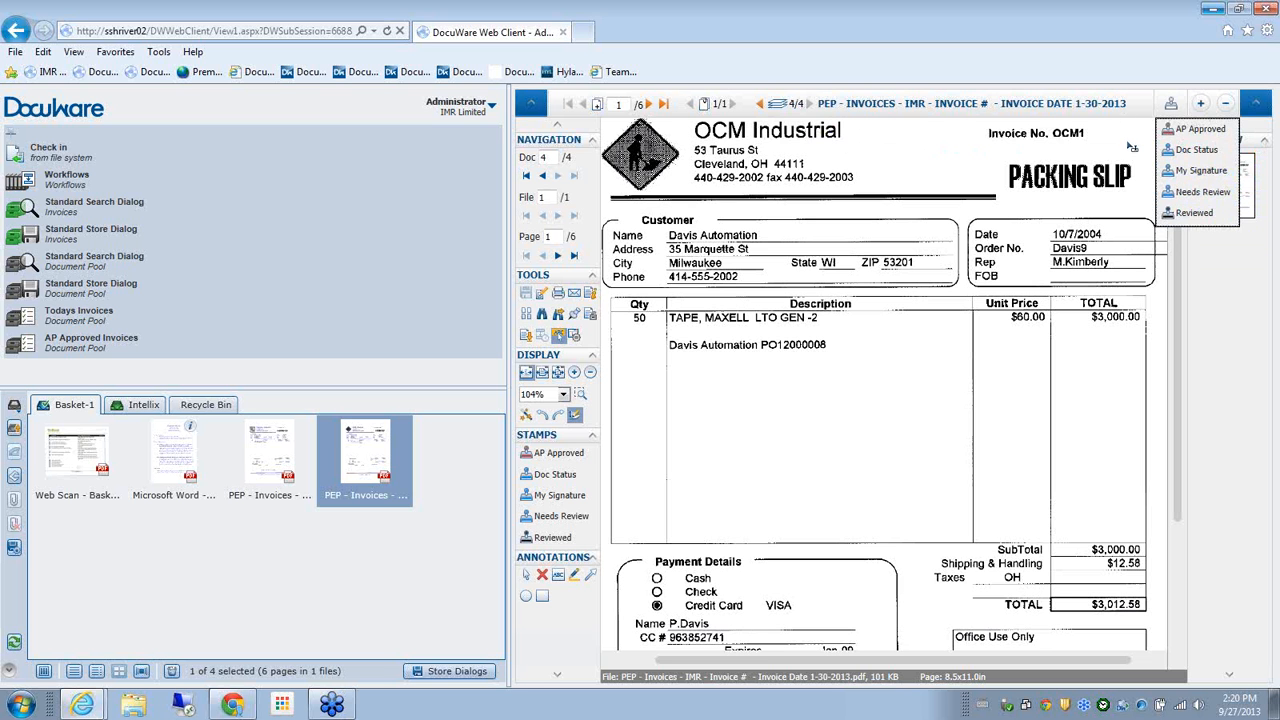
click(1201, 105)
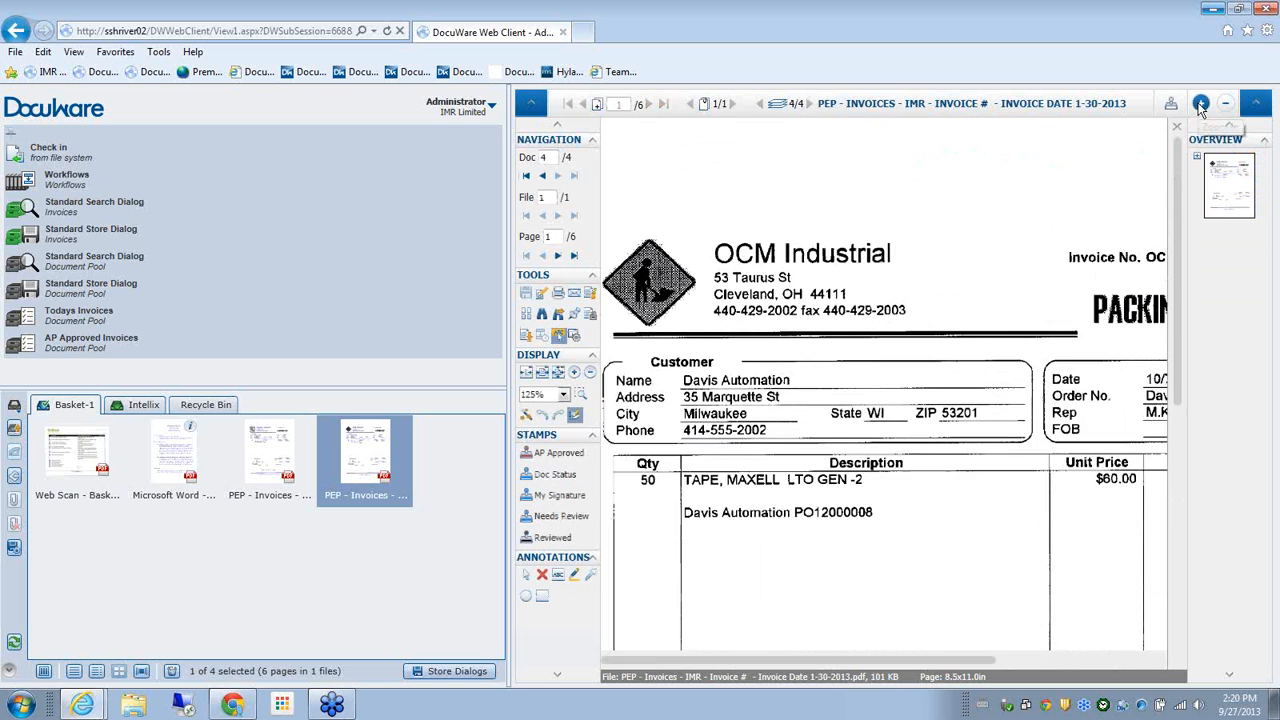
click(1201, 105)
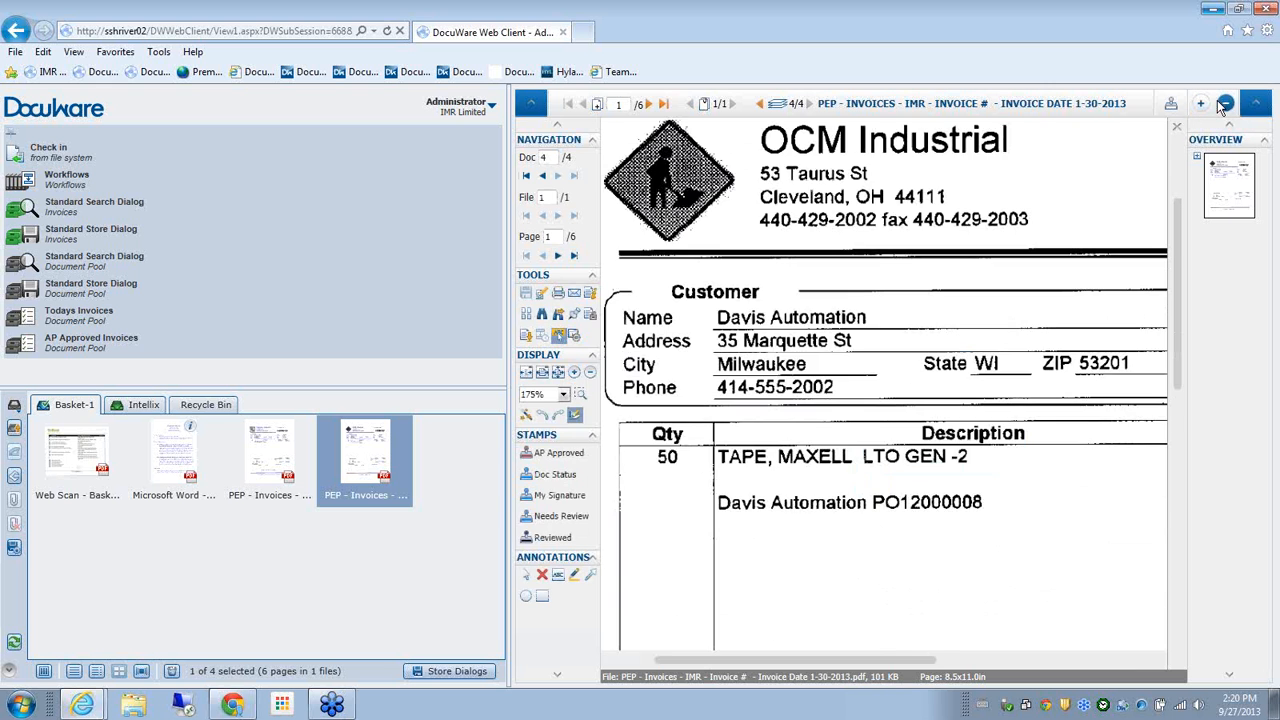
click(1226, 105)
click(1226, 105)
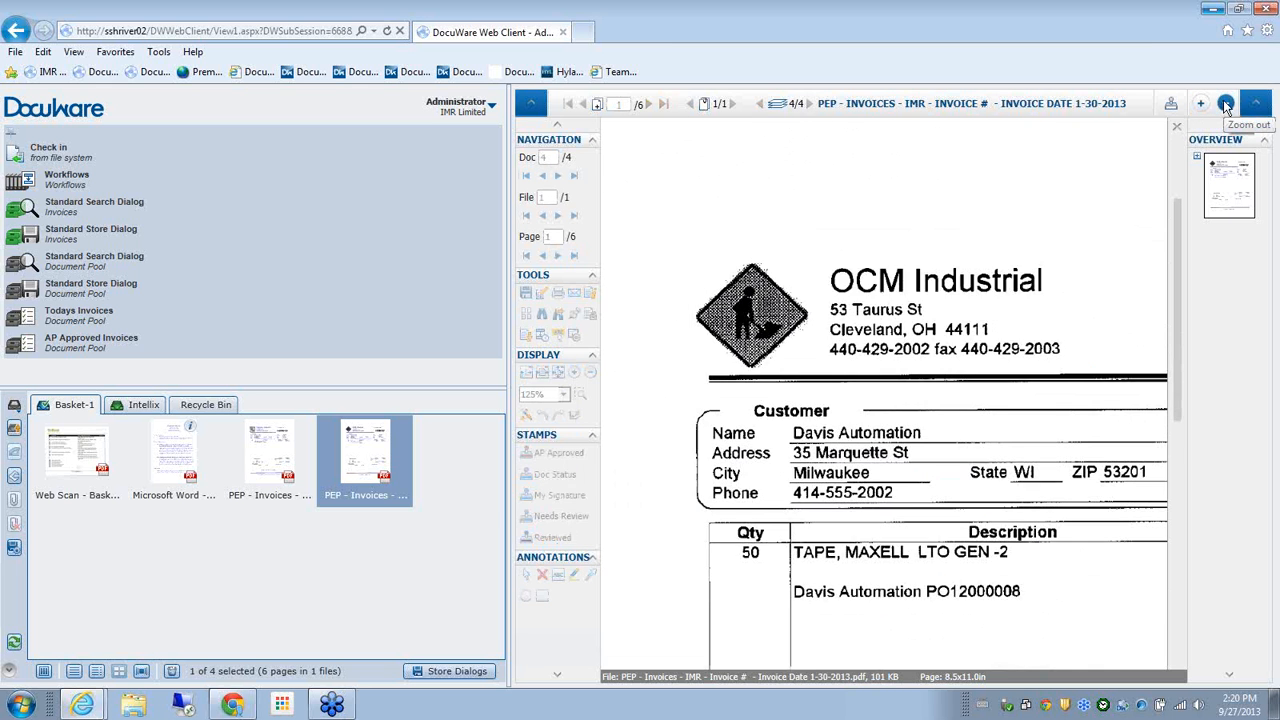
click(1226, 105)
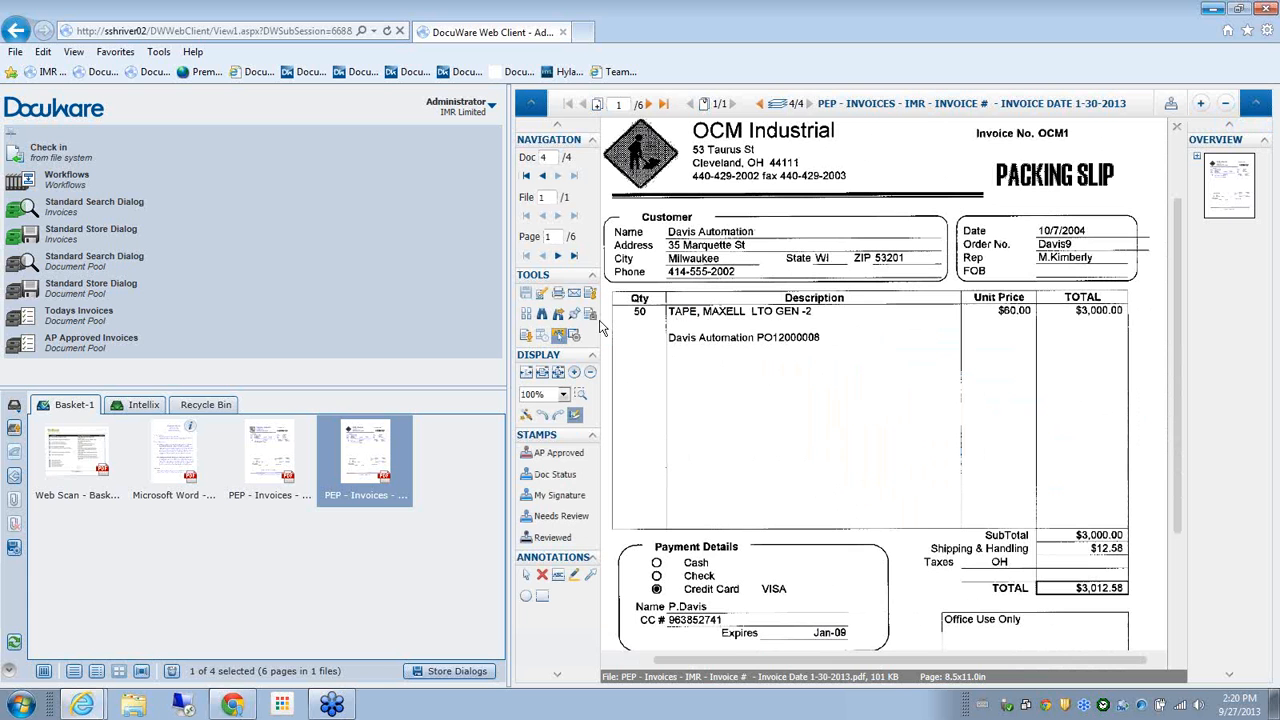
Split the IMR document at the Ansberry & Company page, and split the separated part again at the Edward Manufacturing page
click(558, 257)
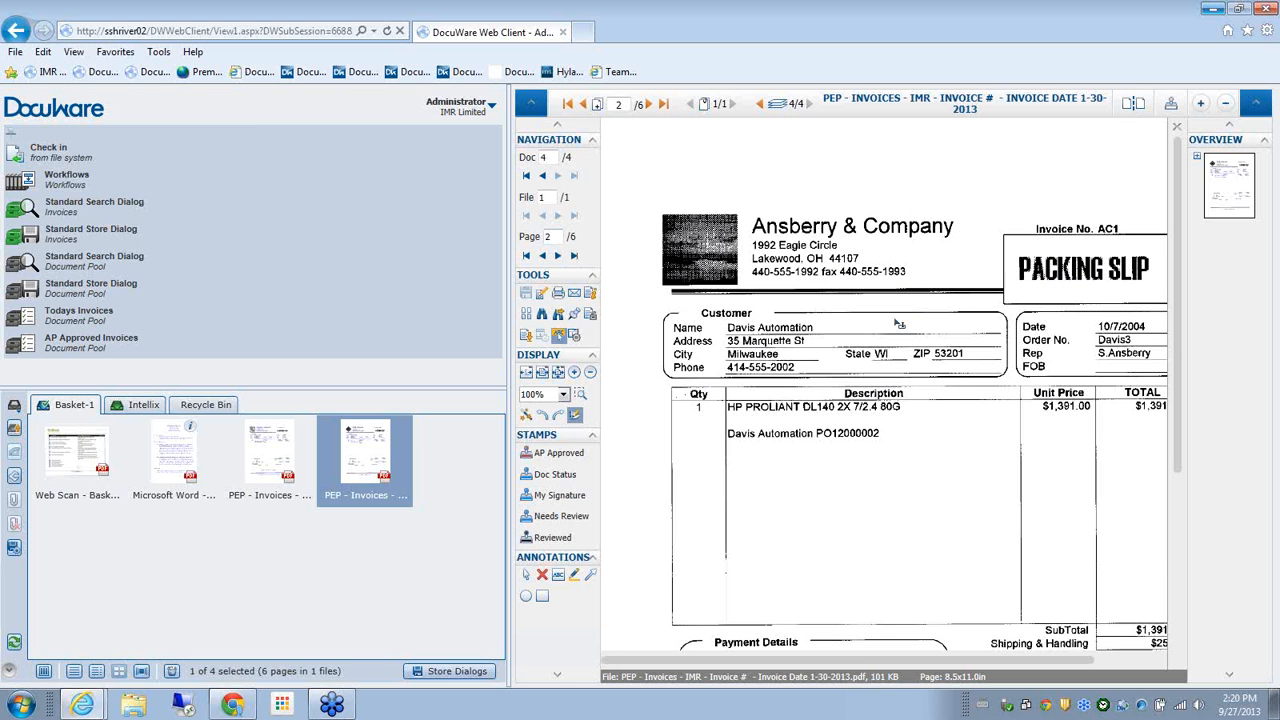
click(1135, 107)
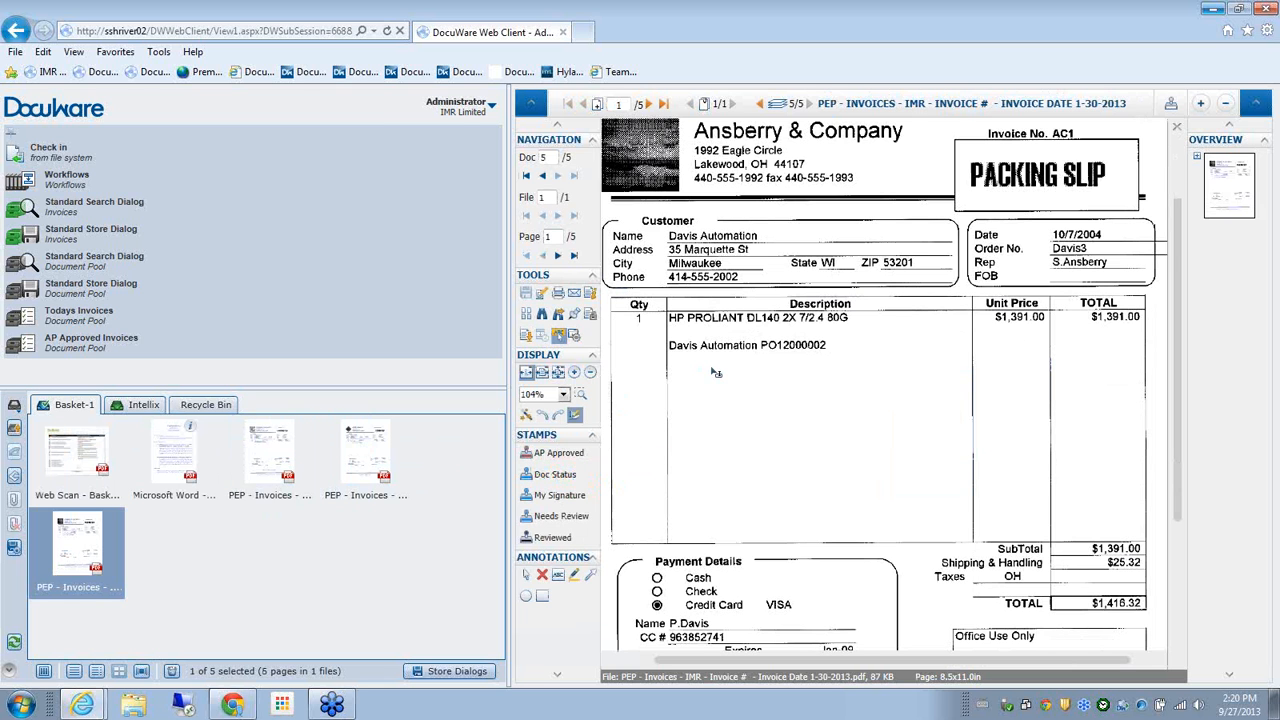
click(558, 256)
scroll(850, 338, down, 1)
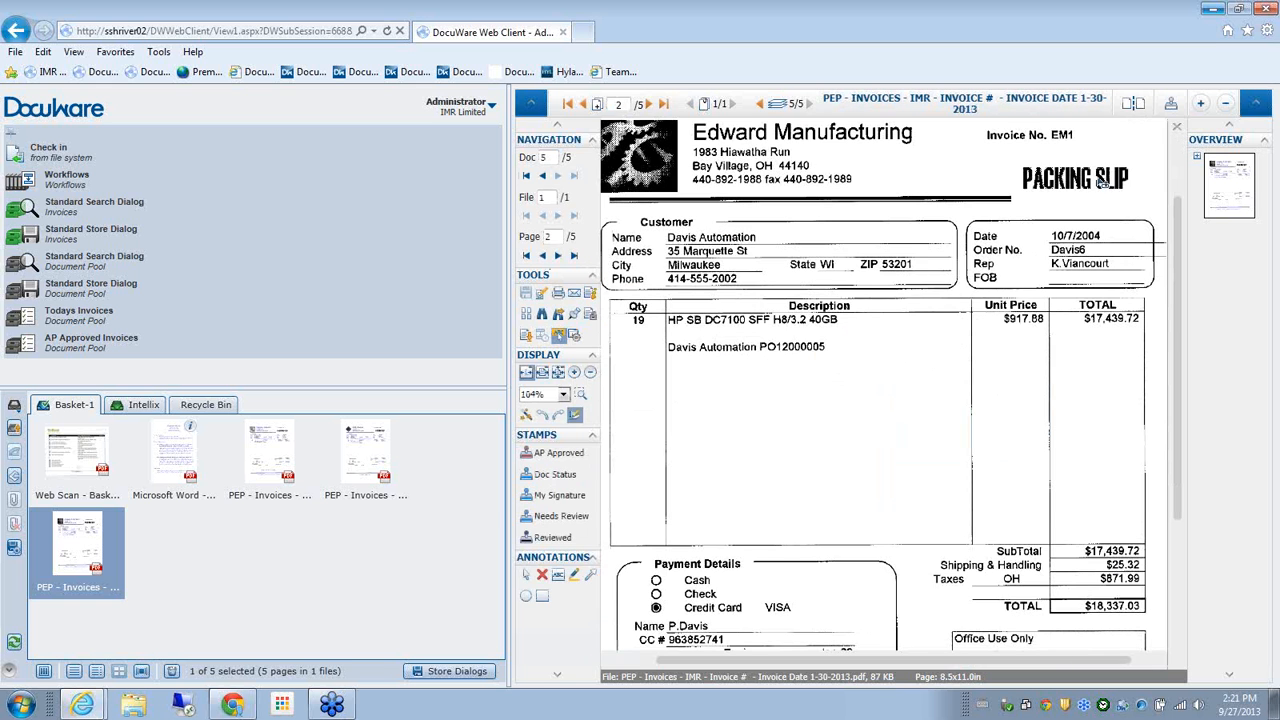
click(1129, 105)
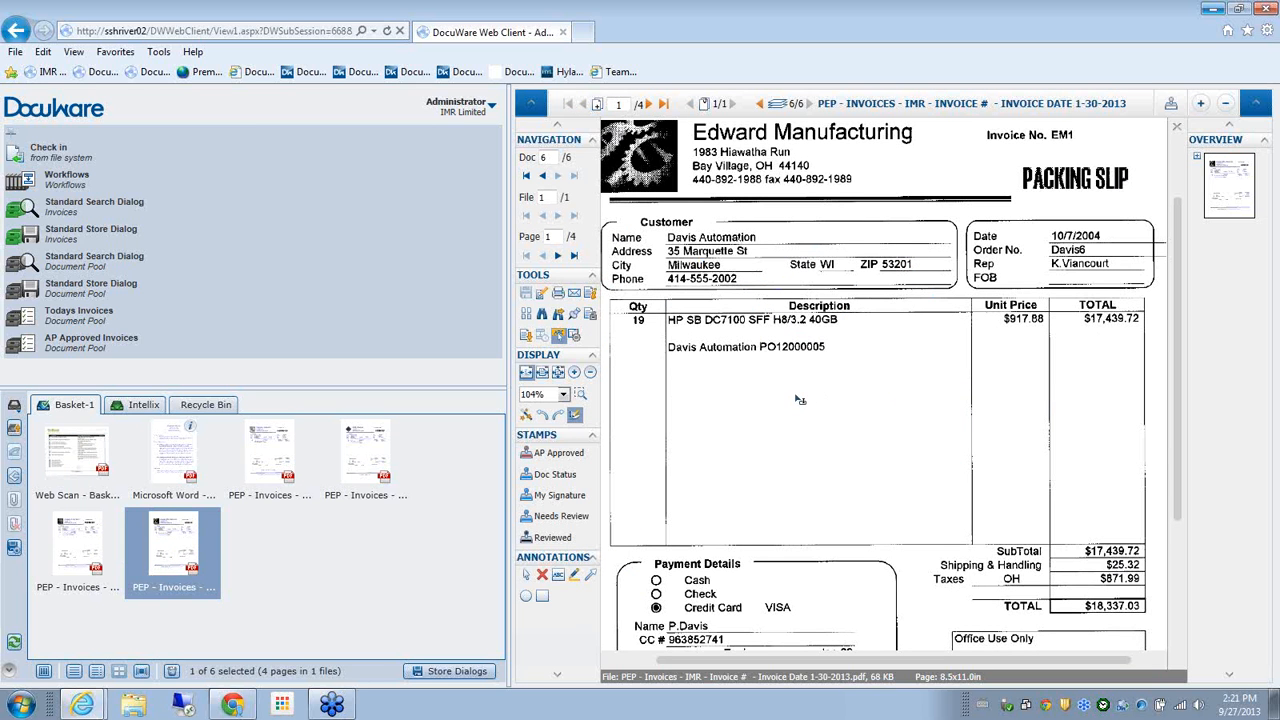
Expand the page overview of the Edward Manufacturing document, view page 3, and display all its pages as thumbnails in the viewer
click(1198, 158)
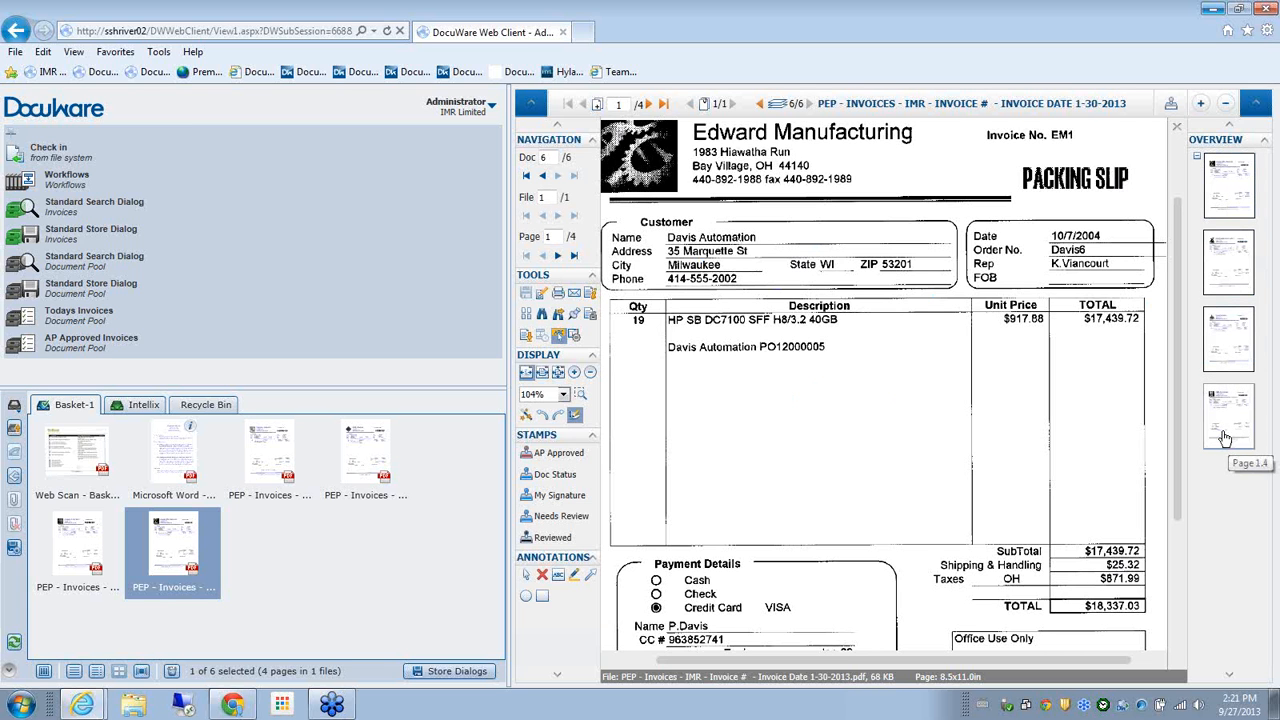
click(1230, 361)
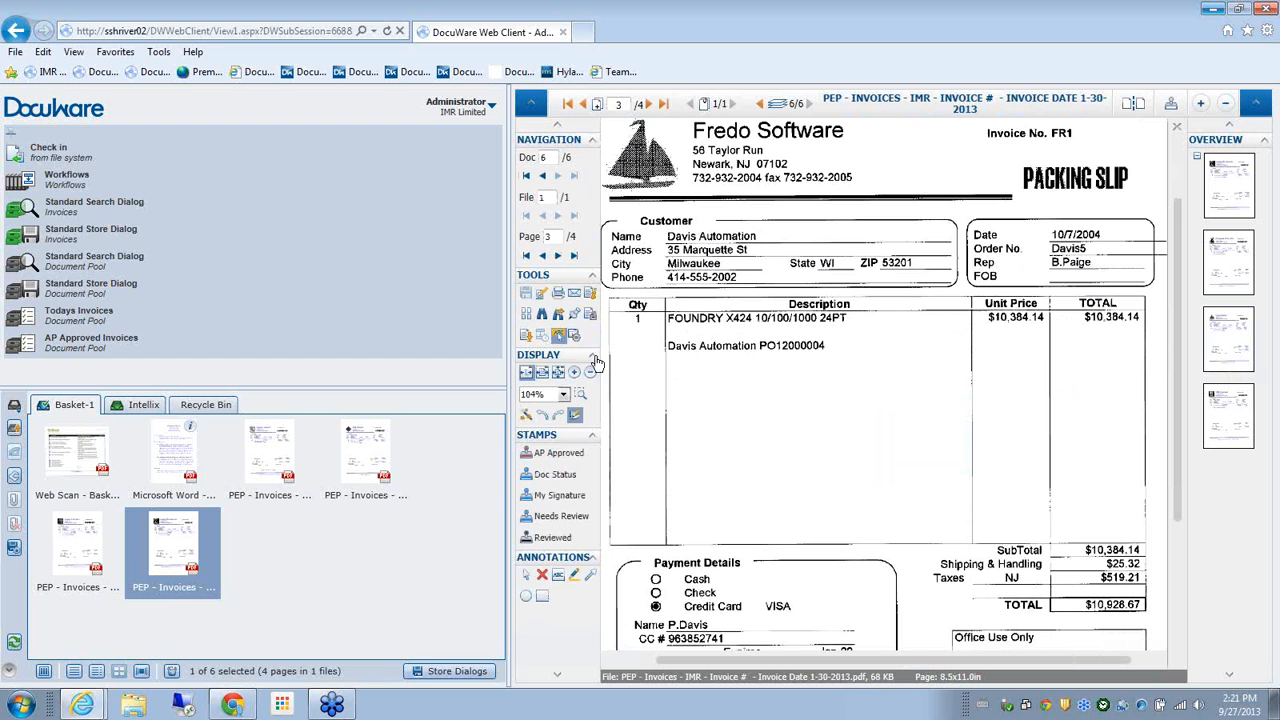
click(527, 316)
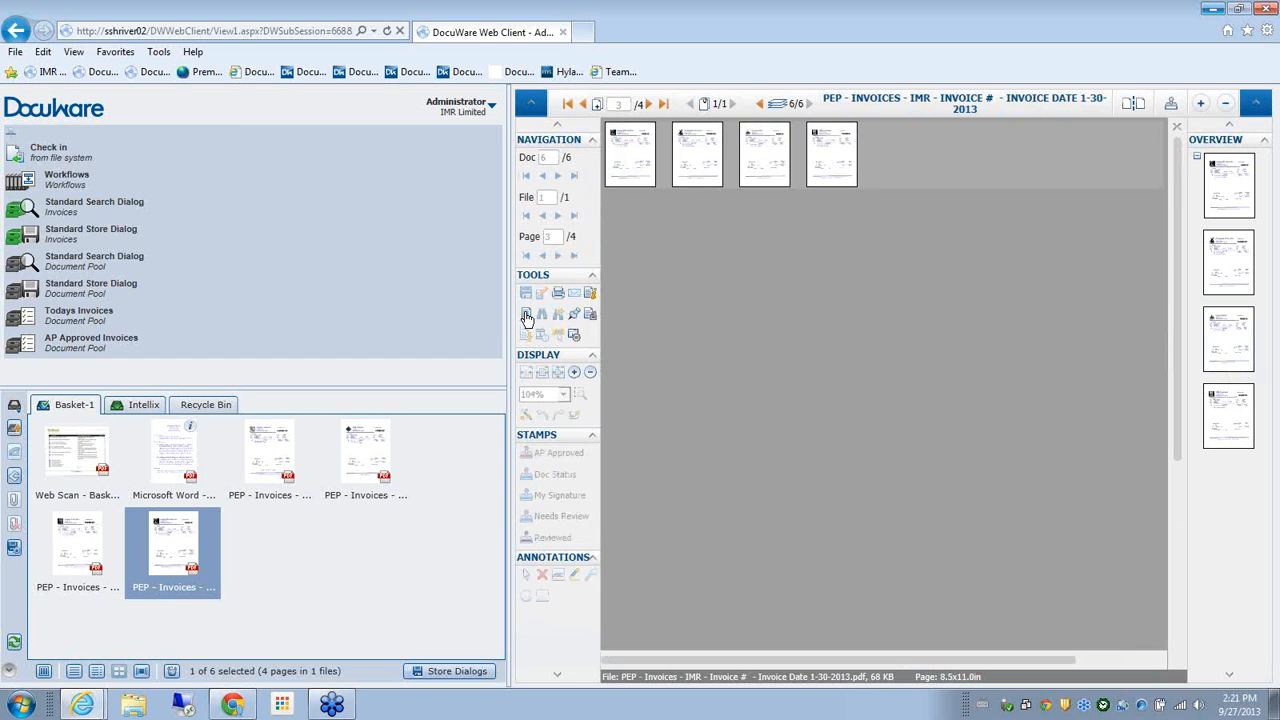
Enlarge the page thumbnails in the viewer to 175% and open the CMM Enterprises page from them
click(574, 374)
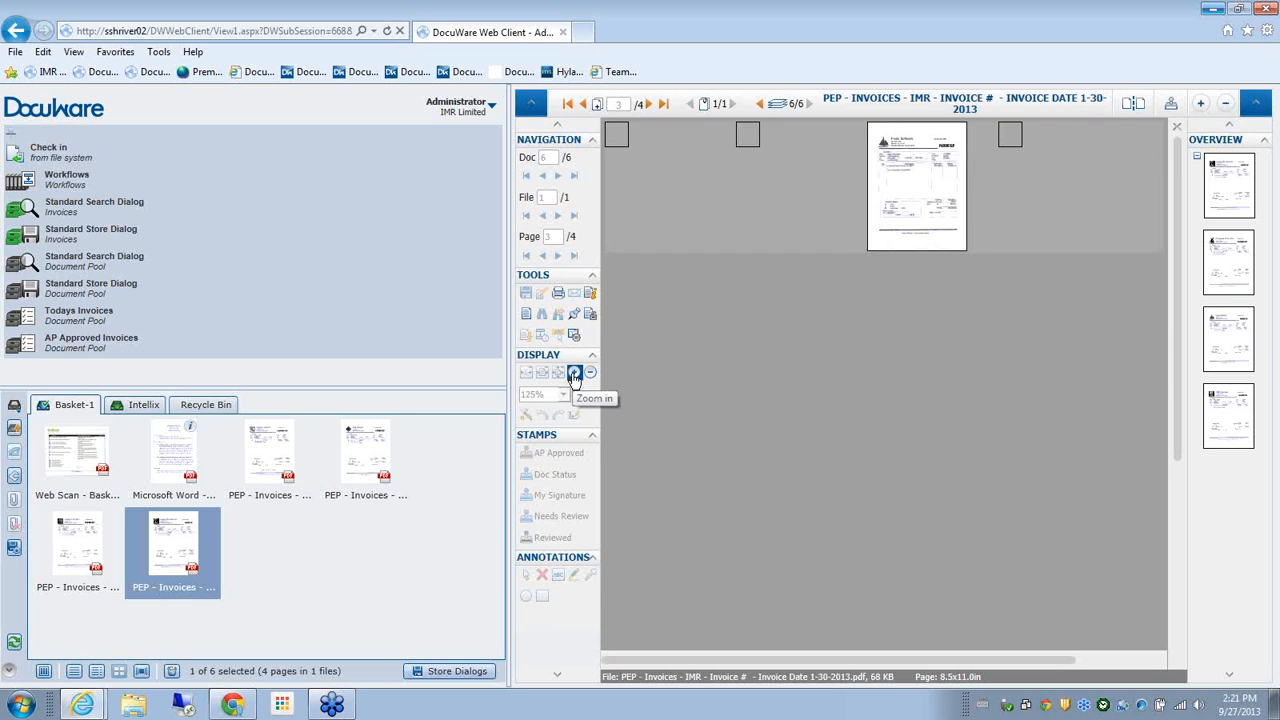
click(574, 374)
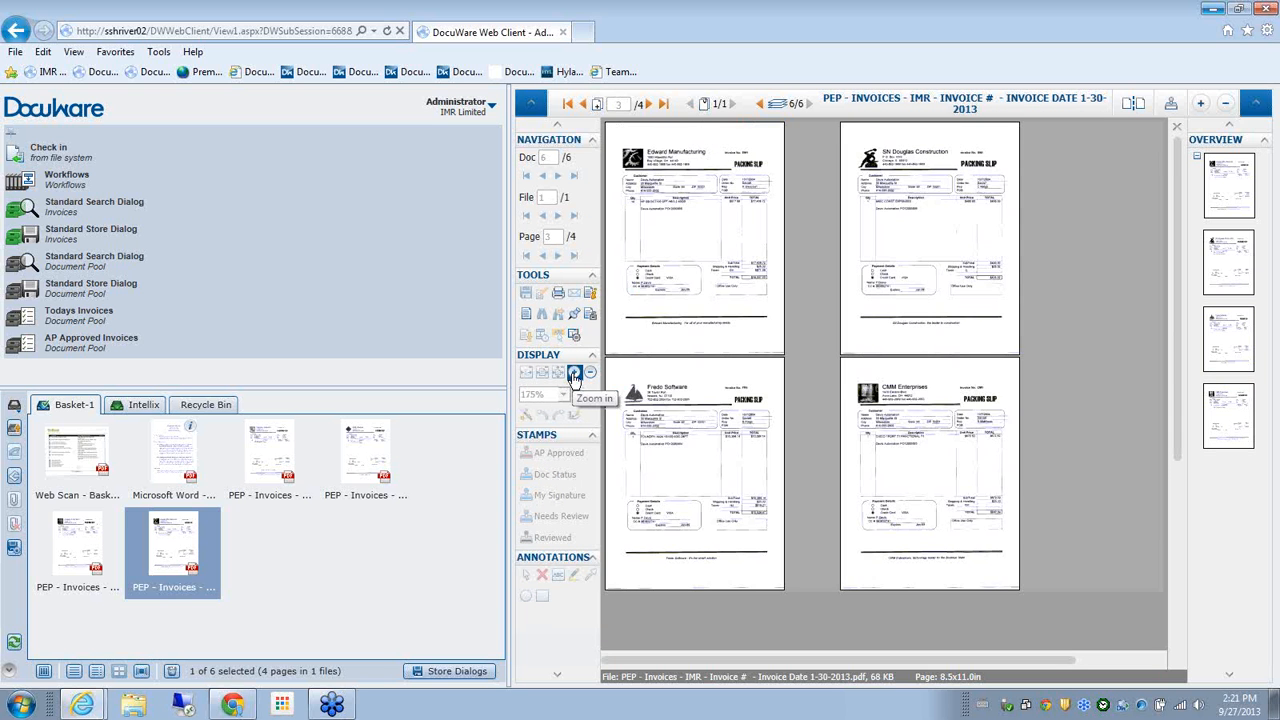
double_click(863, 466)
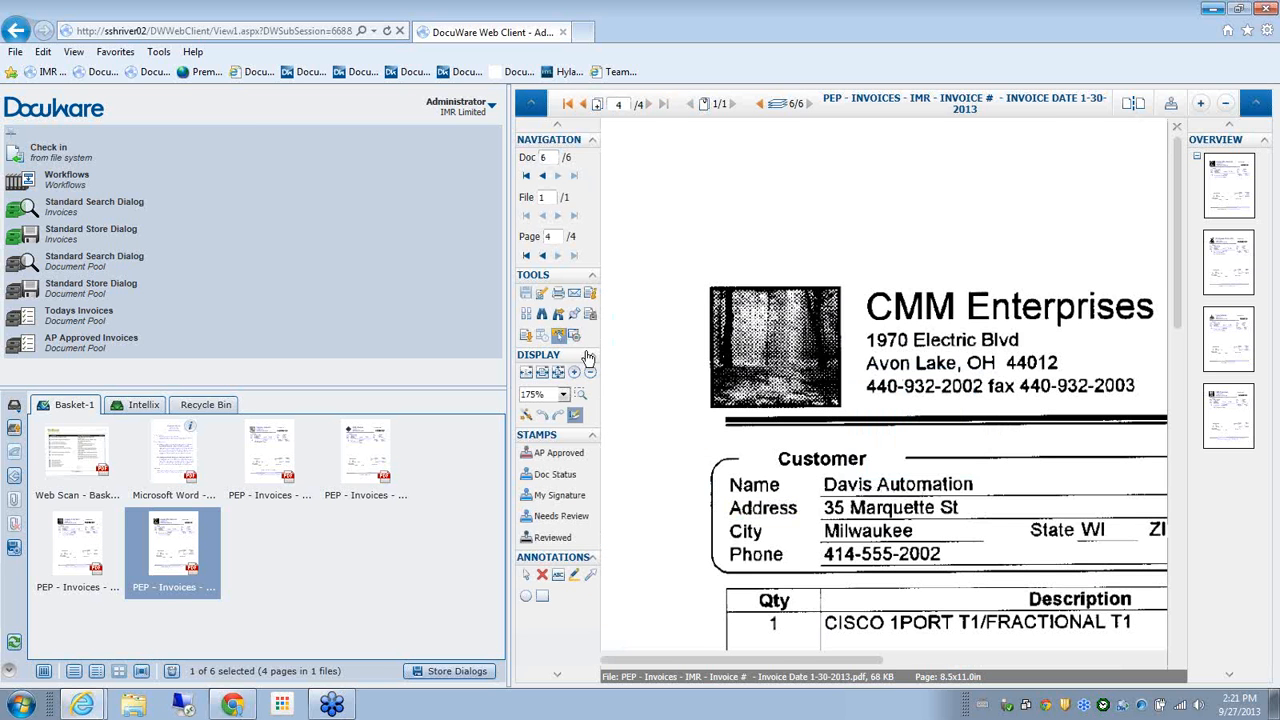
Fit the CMM Enterprises page to the width for optimized viewing, and scale it to show the whole page
click(541, 373)
click(527, 373)
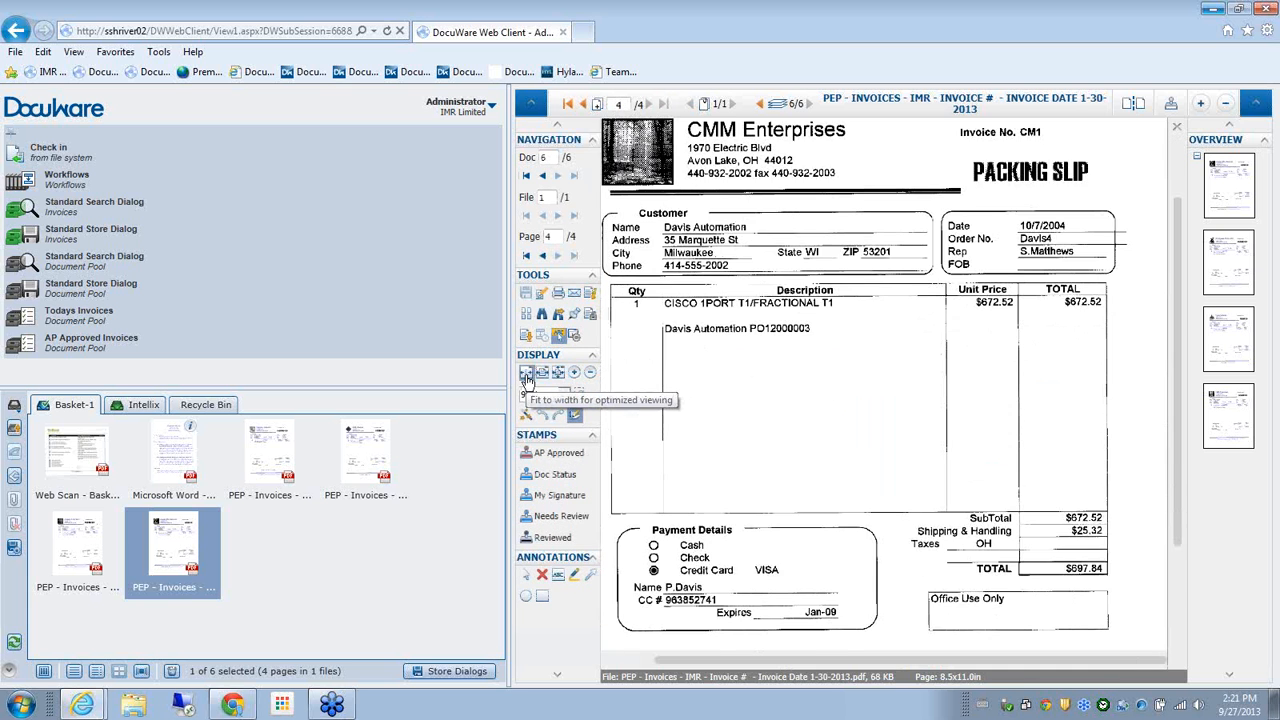
click(545, 377)
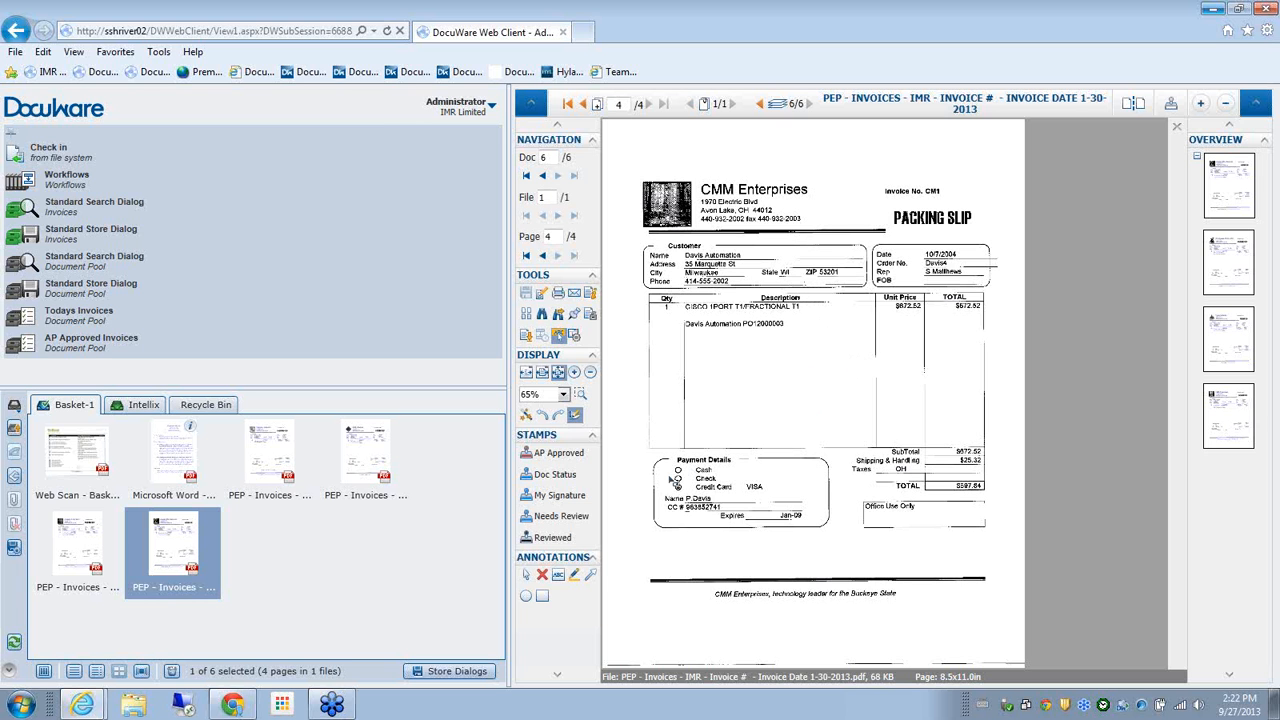
Collapse the viewer's Stamps and Display tool groups and expand both again
click(592, 435)
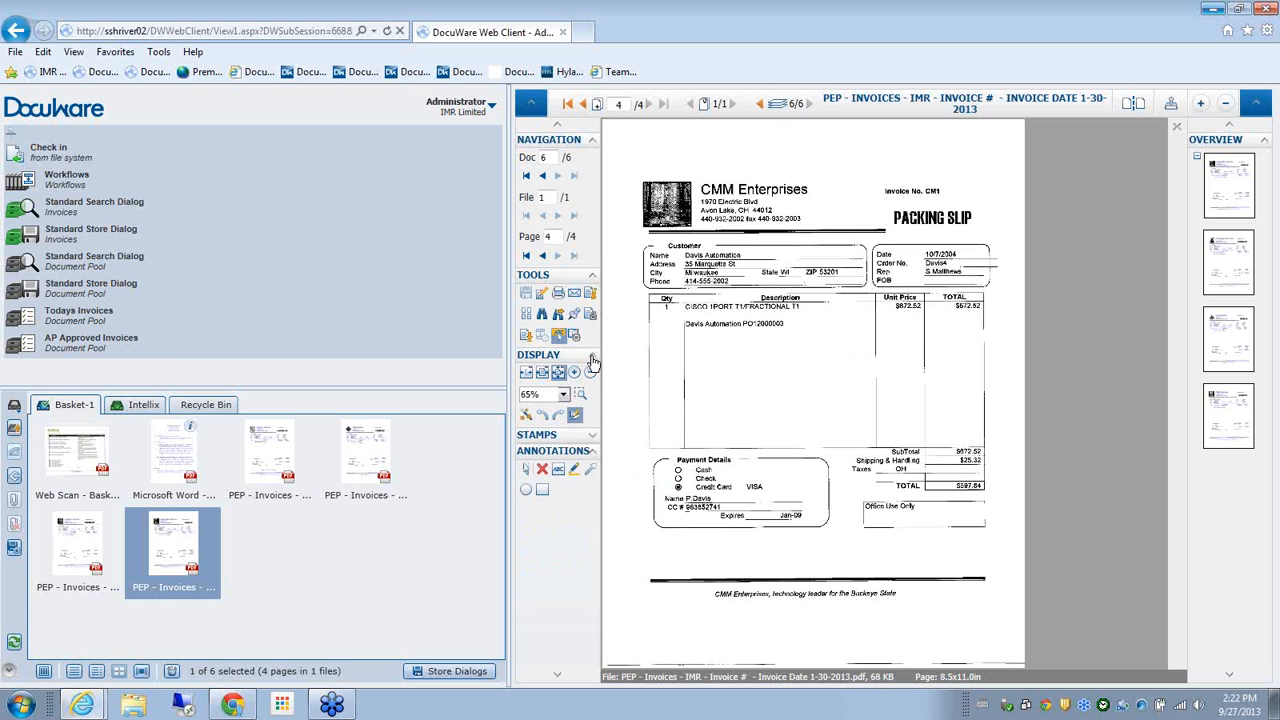
click(592, 357)
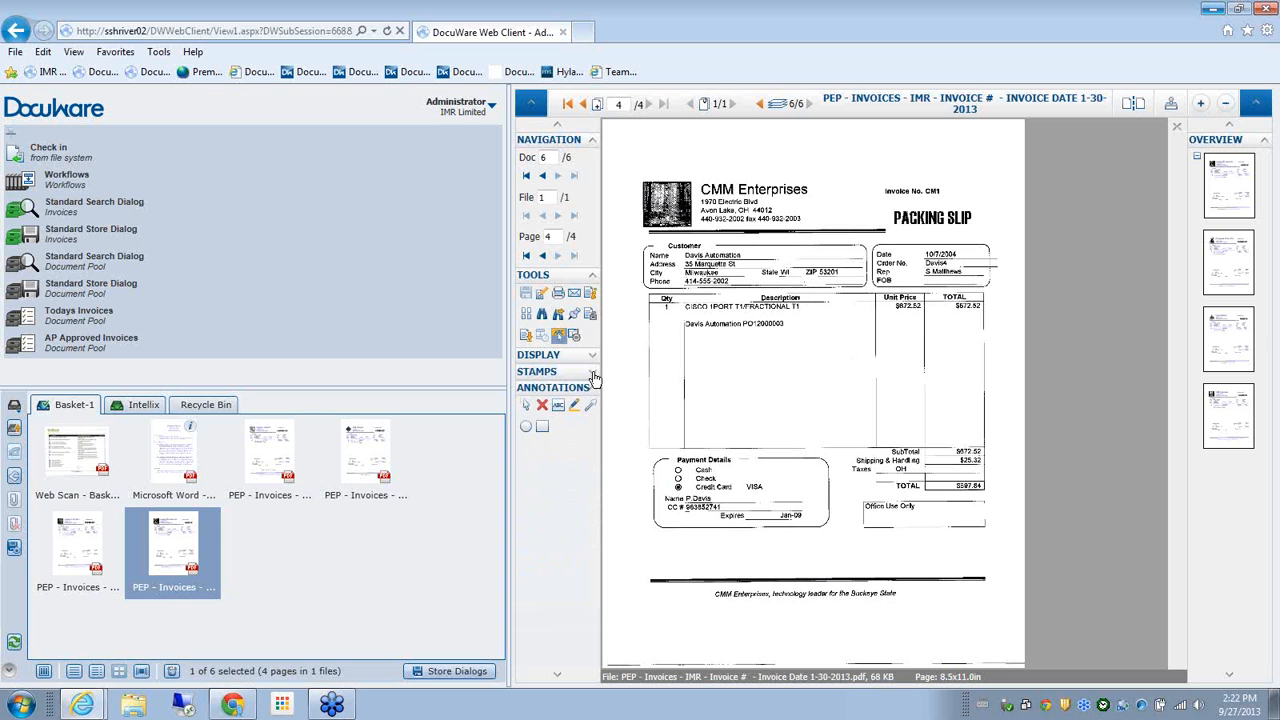
click(592, 373)
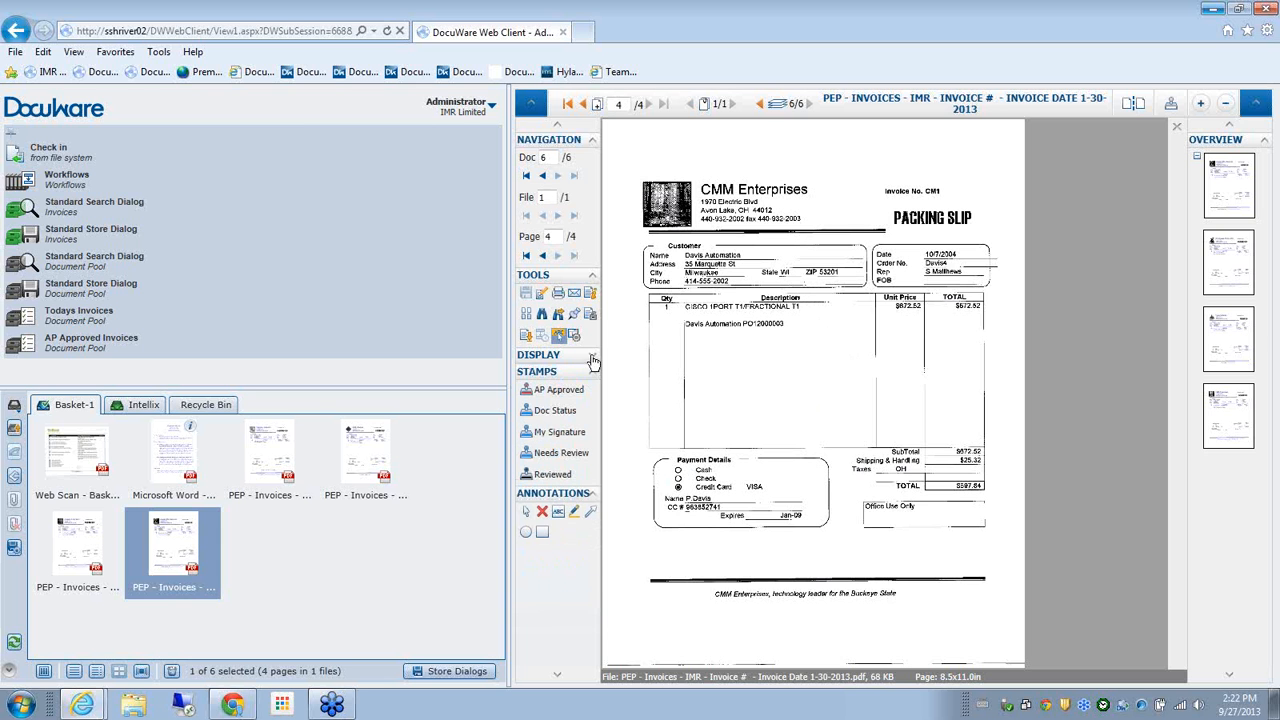
click(592, 355)
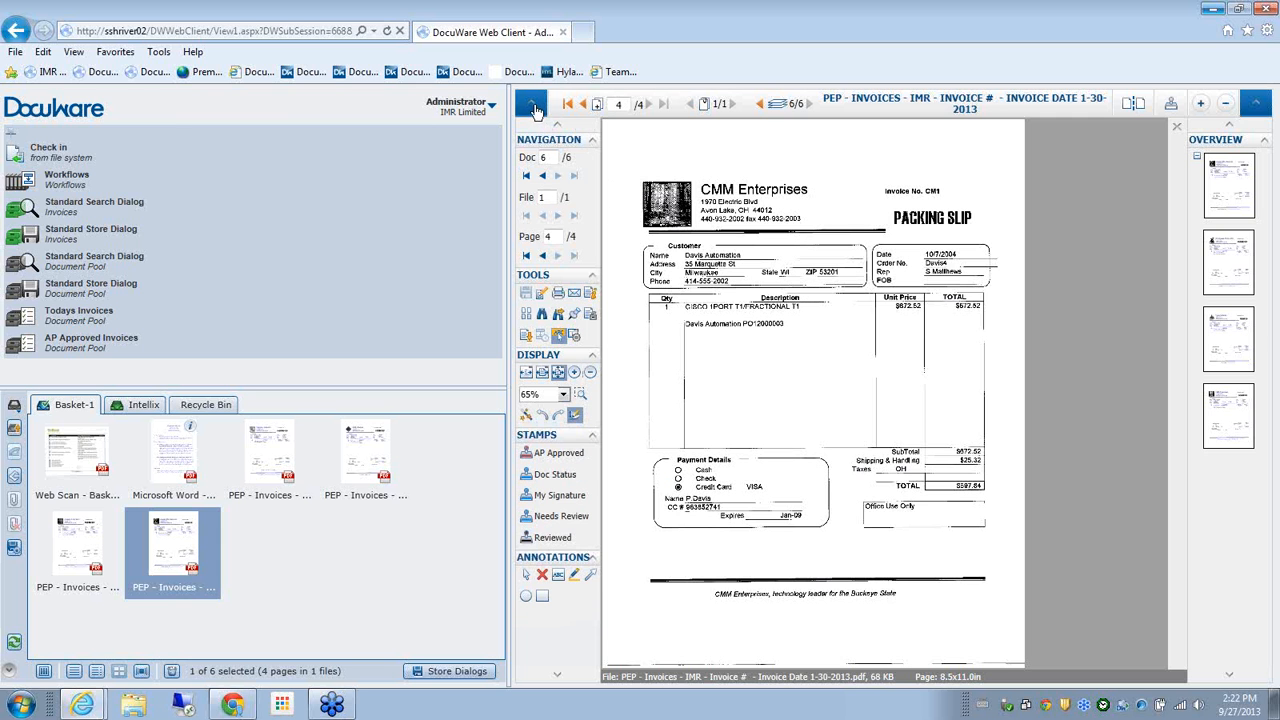
Hide the viewer's tool palette, zoom the CMM Enterprises page in to 100%, and show the palette again
click(532, 107)
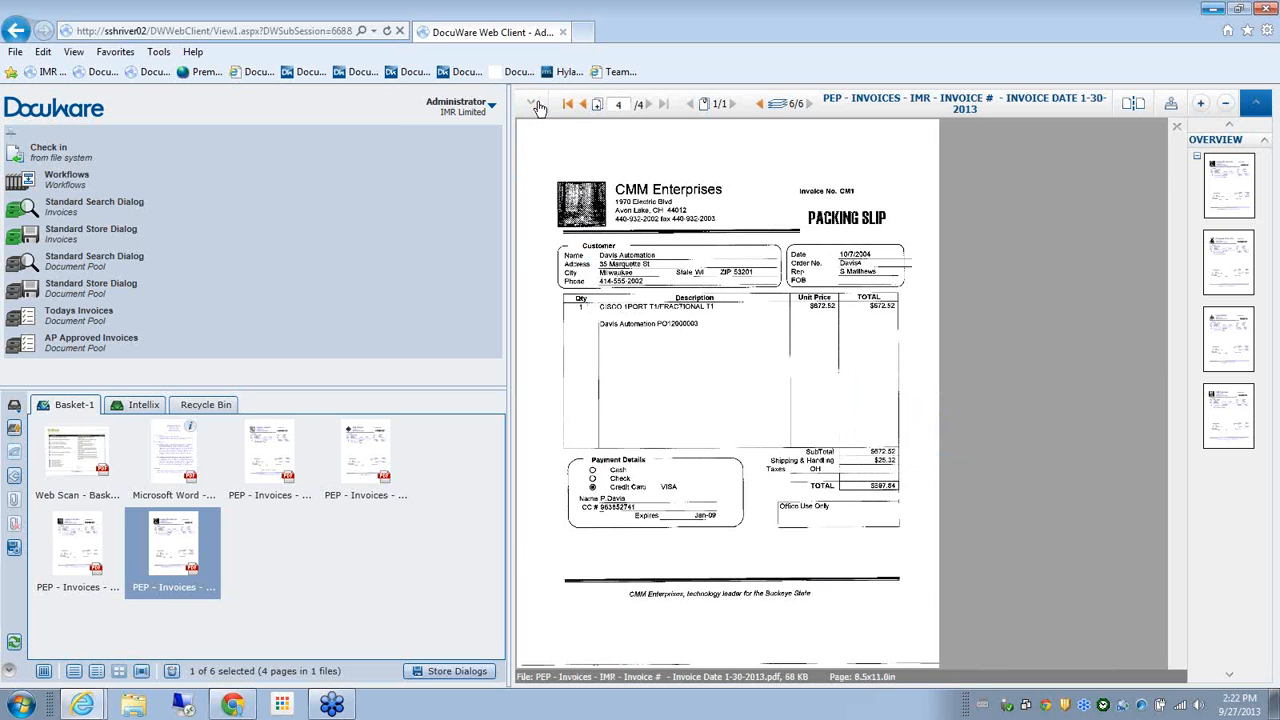
click(536, 107)
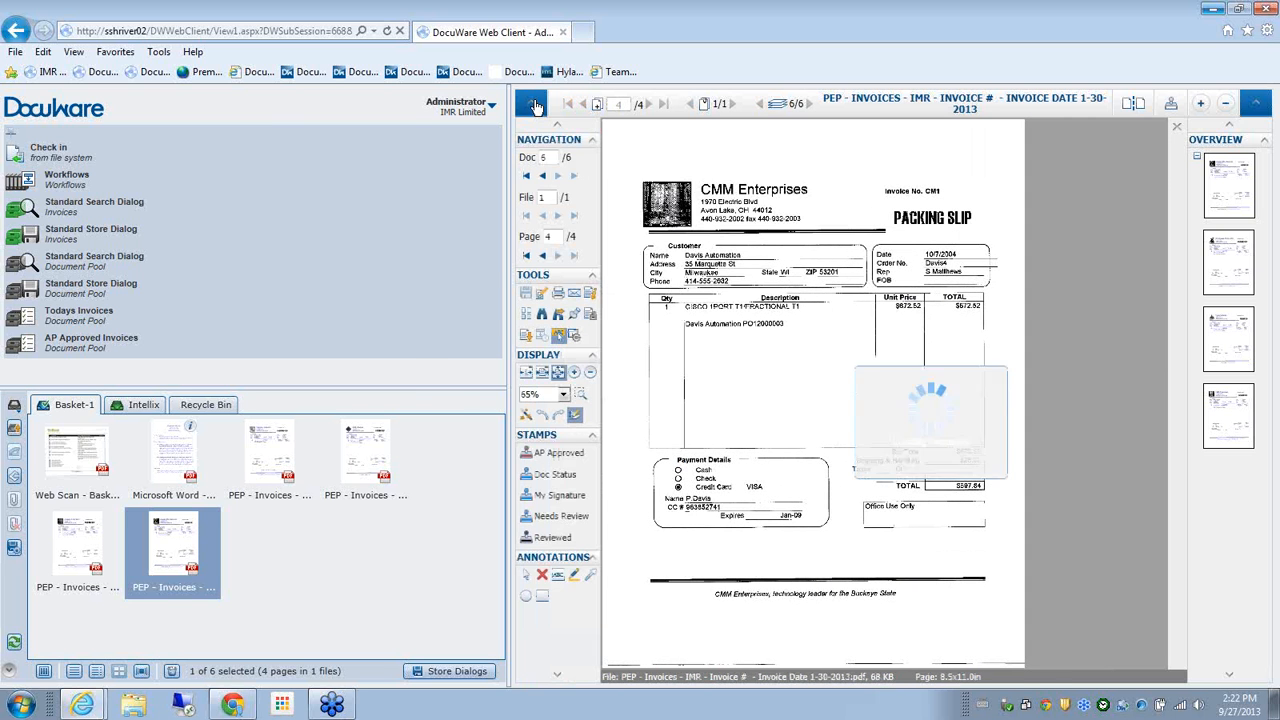
click(536, 107)
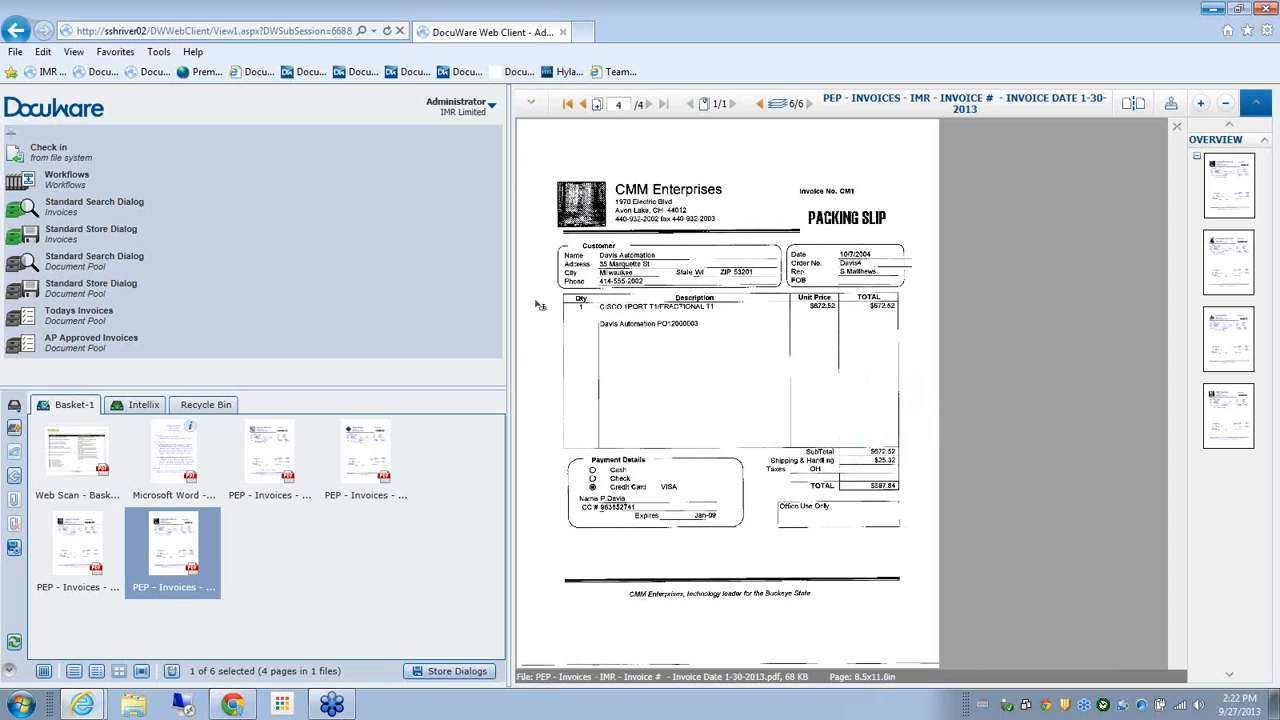
click(1201, 104)
click(1201, 104)
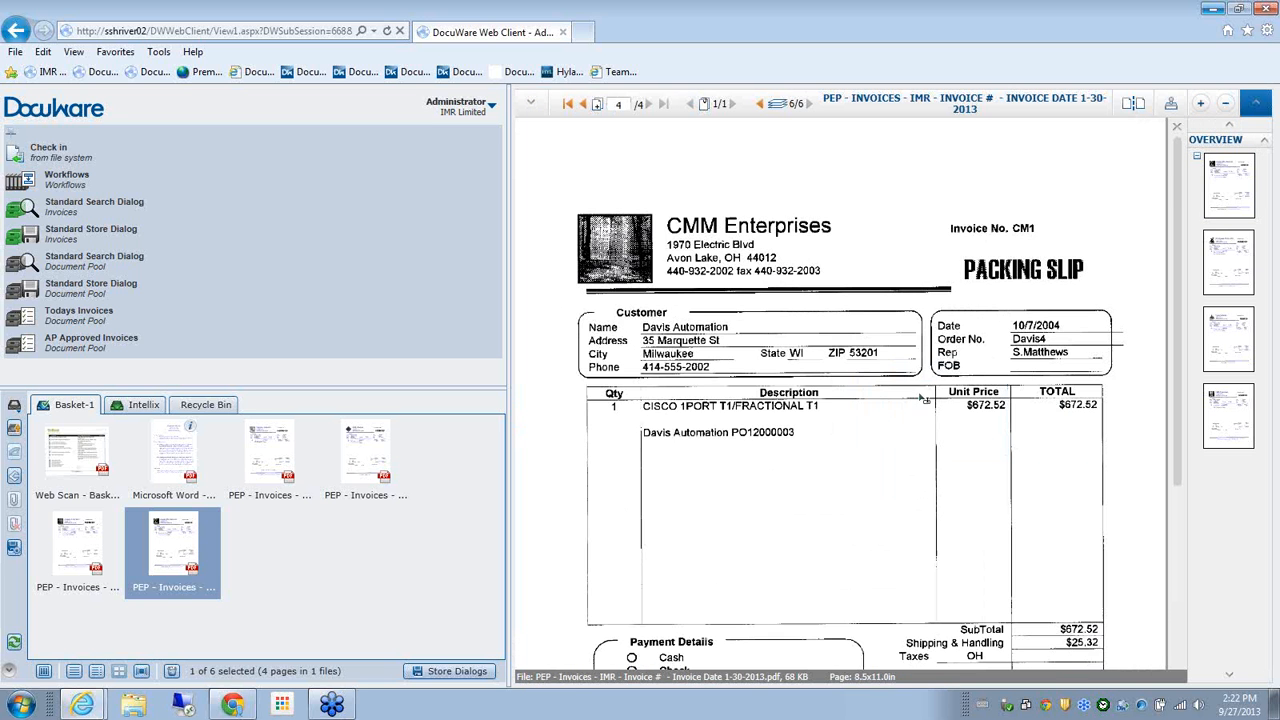
click(530, 103)
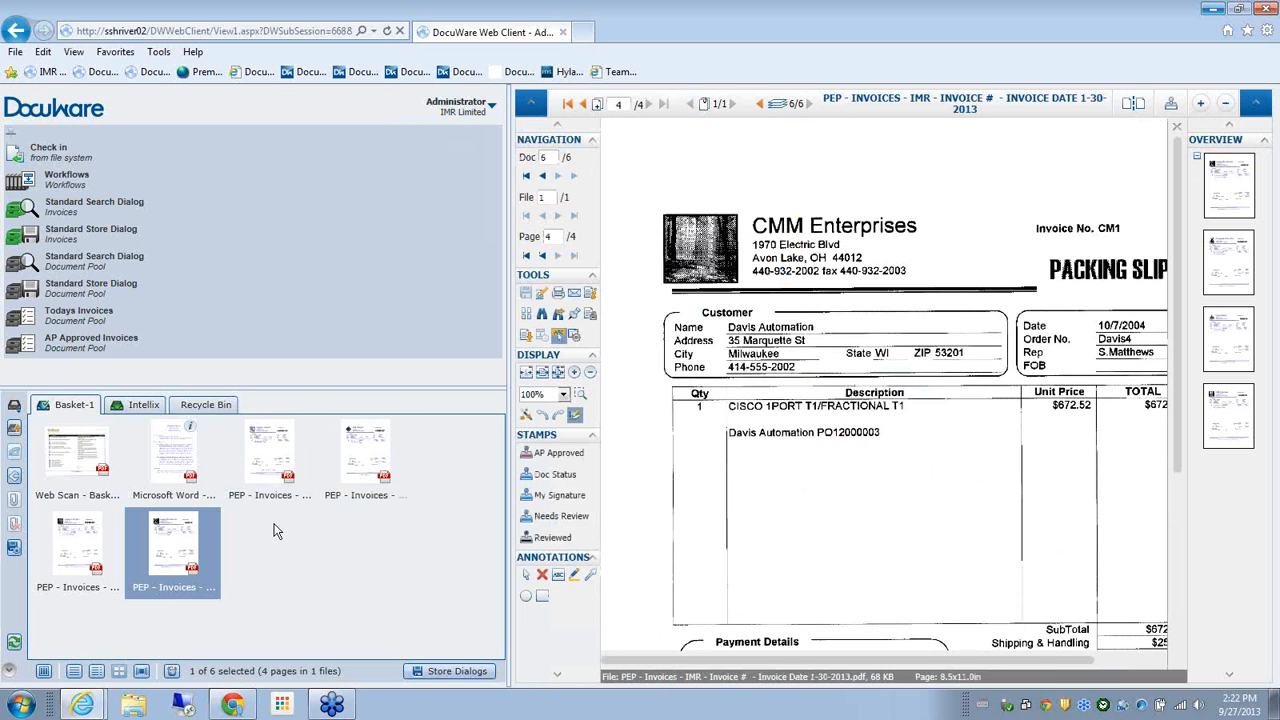
Switch to the other viewer version, view and pan the OCM Industrial document from Basket-1 in it, and switch back
right_click(183, 540)
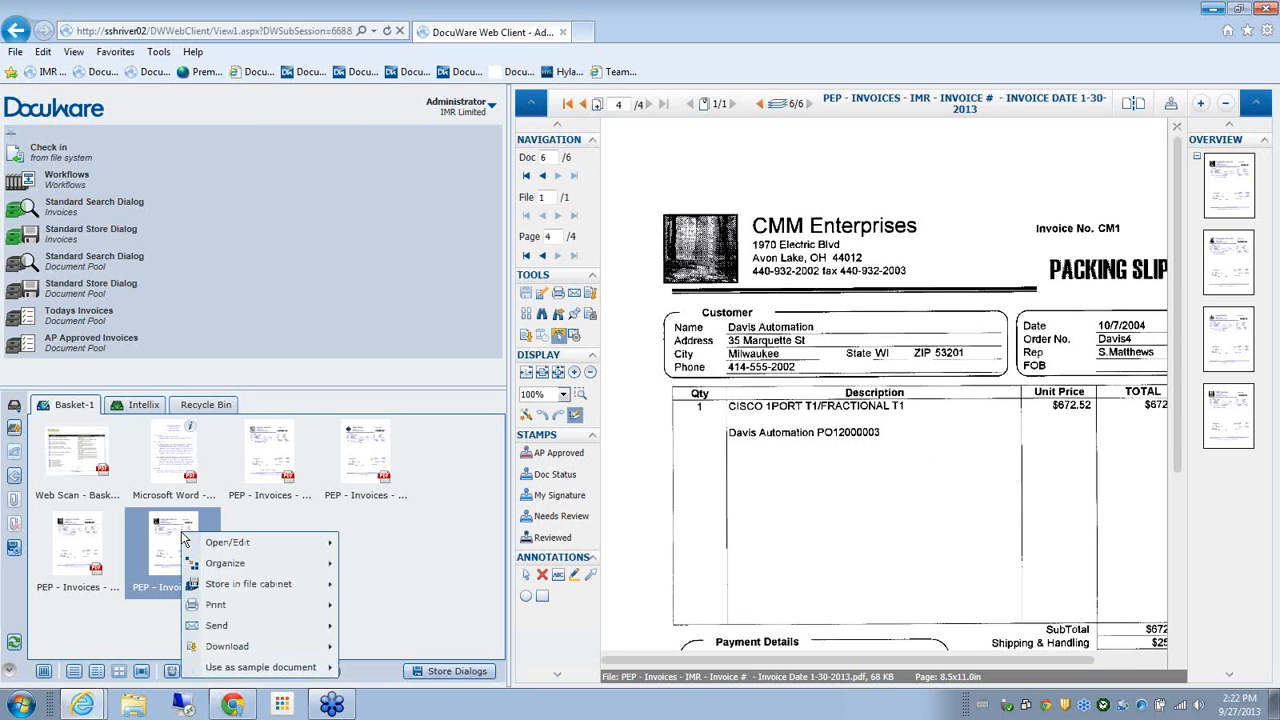
click(465, 106)
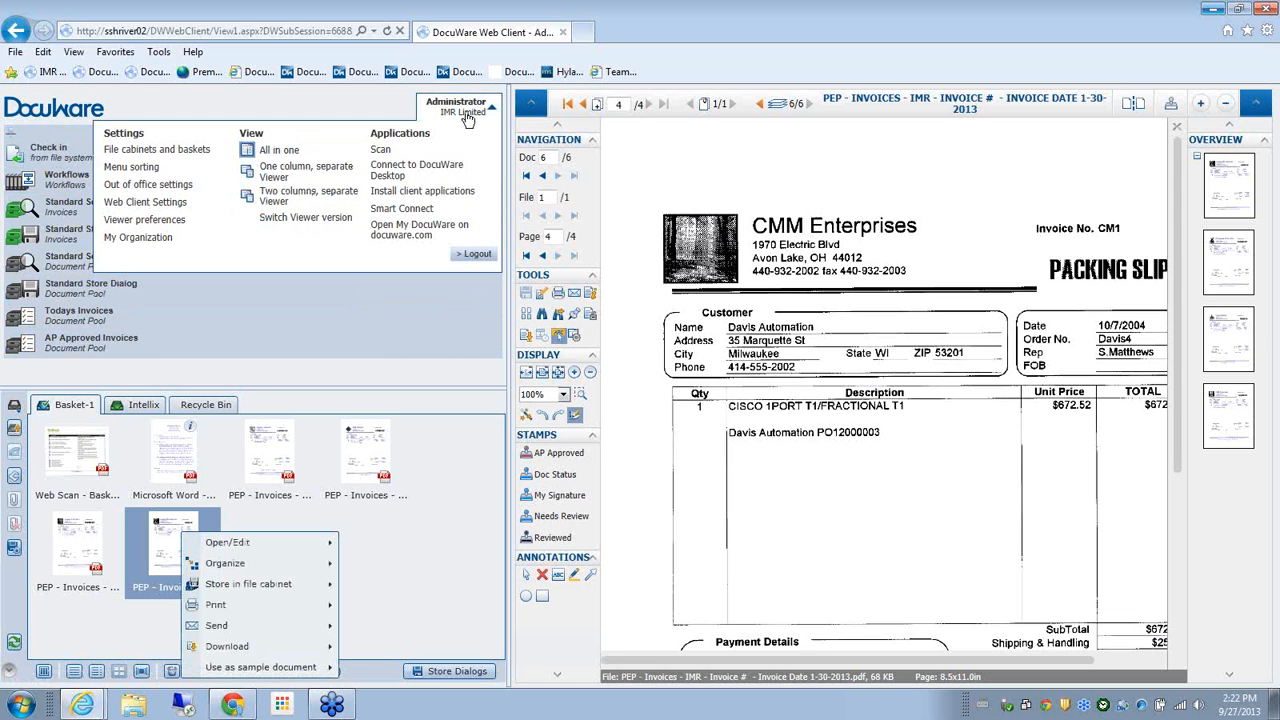
click(305, 219)
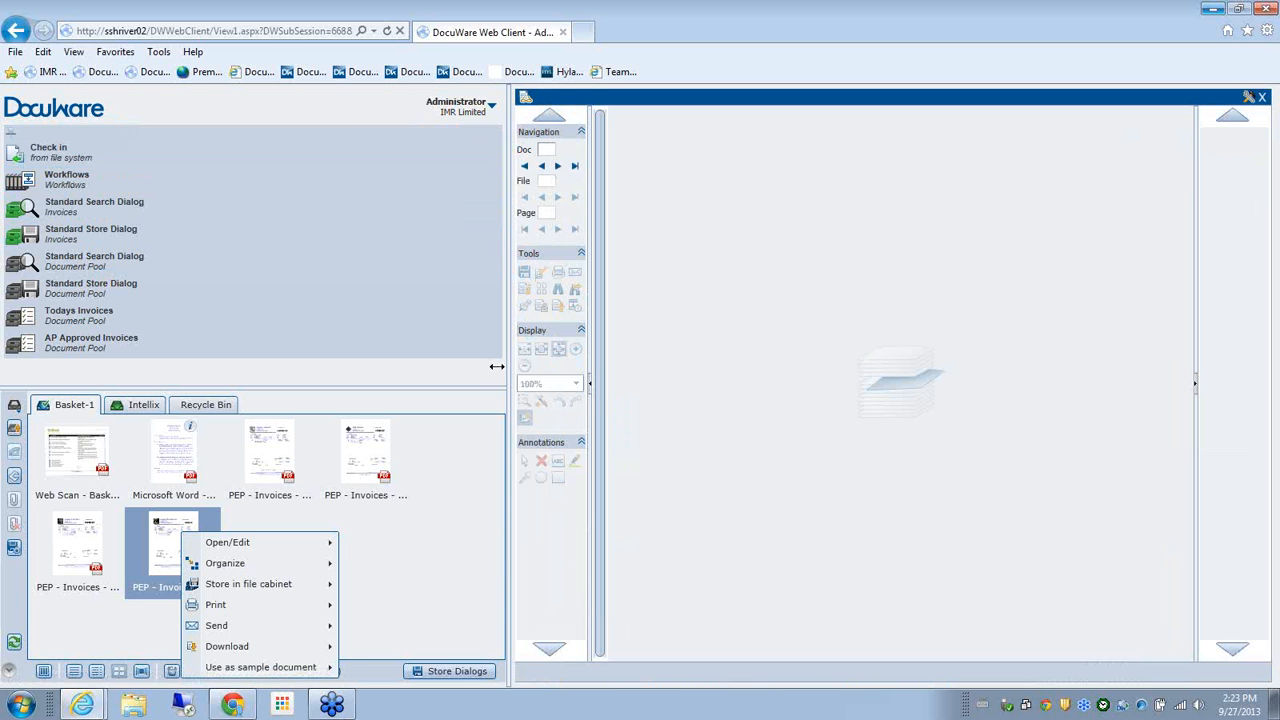
click(372, 468)
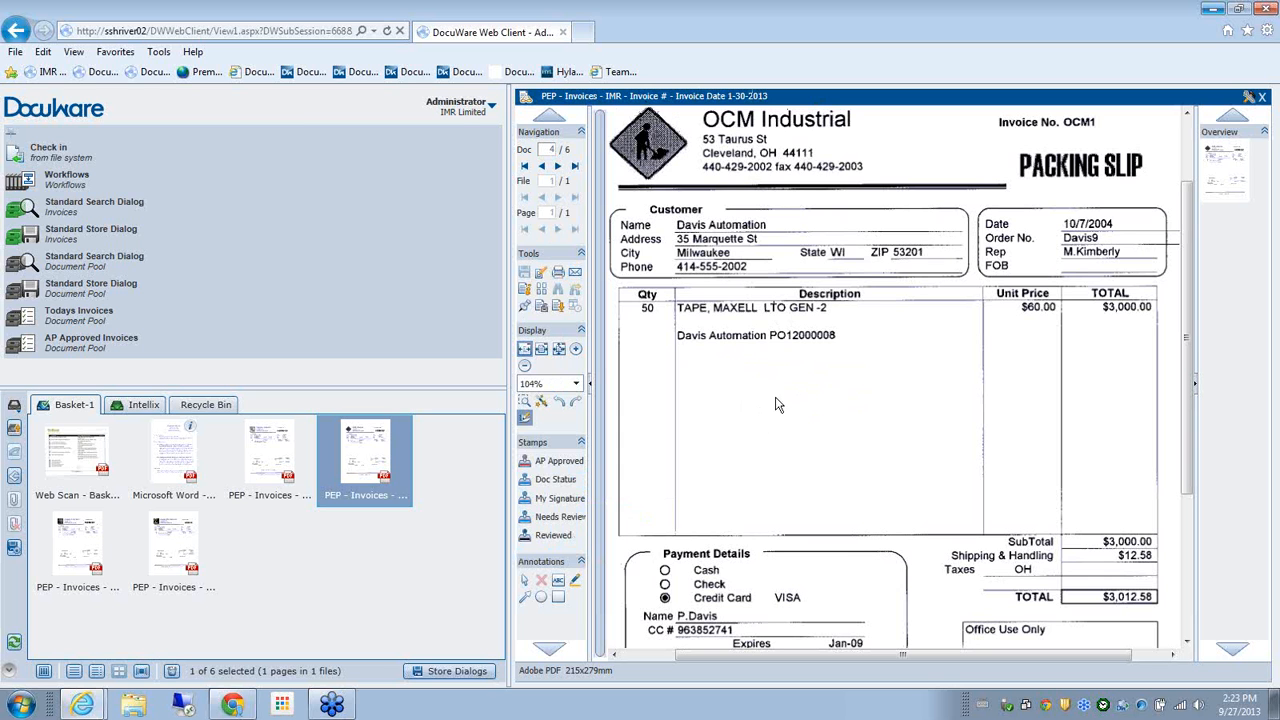
drag(767, 386, 828, 341)
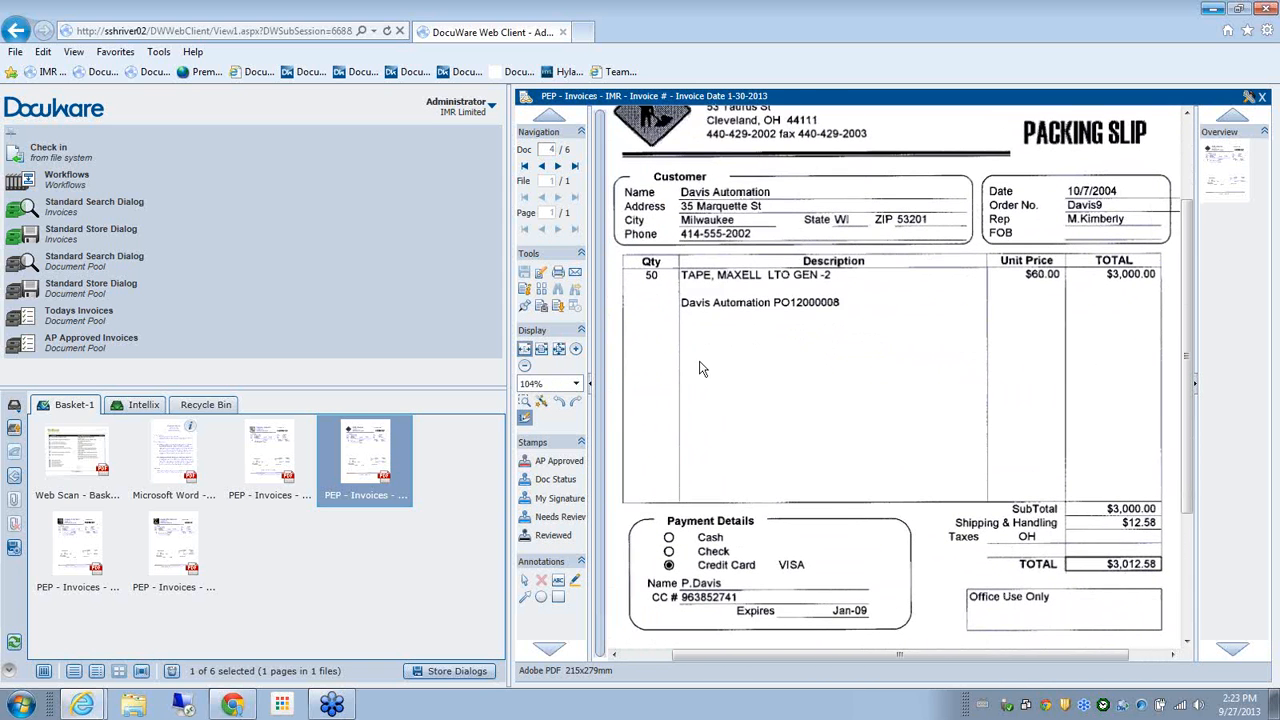
drag(714, 337, 723, 377)
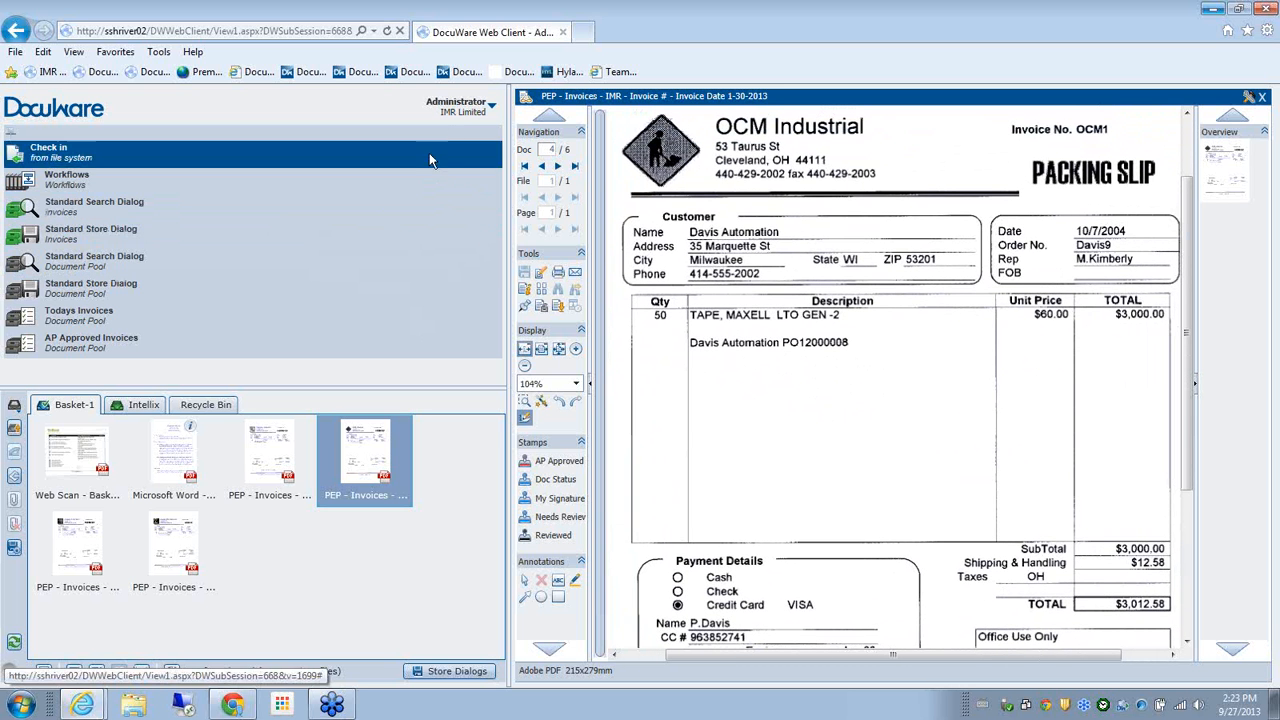
click(458, 106)
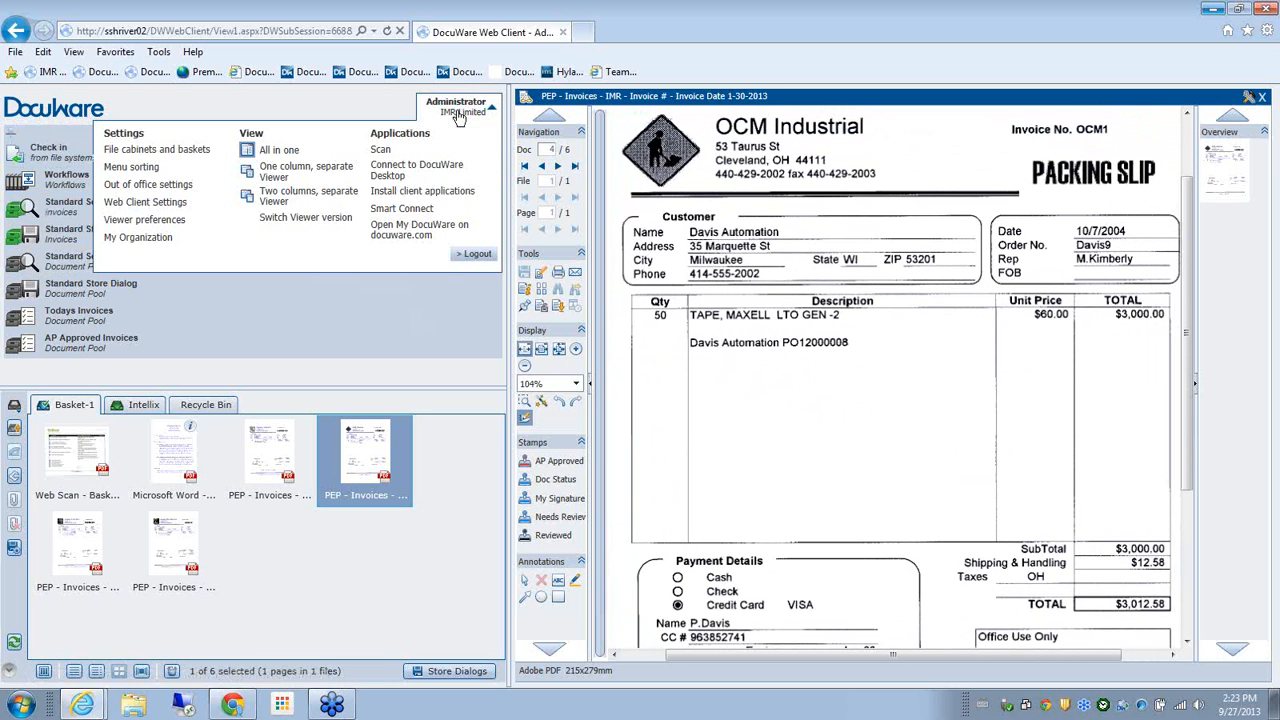
click(305, 218)
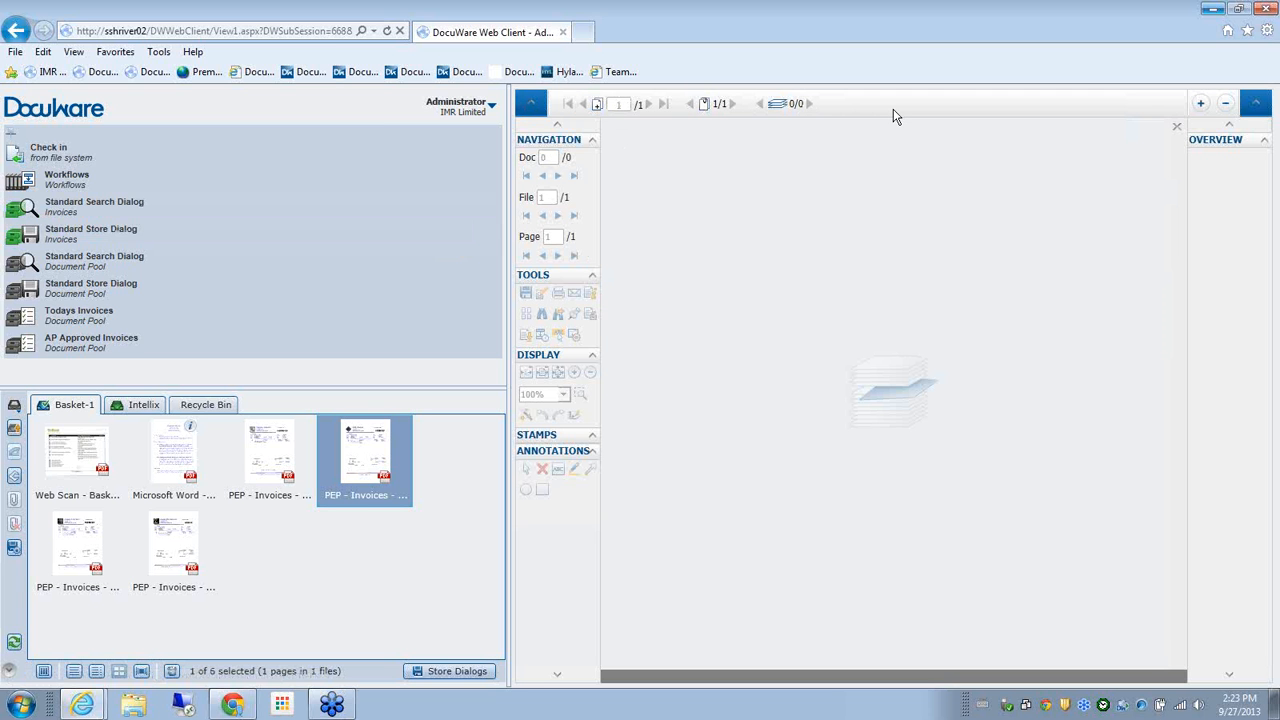
Start storing the OCM Industrial document from Basket-1 in the Invoices file cabinet
right_click(376, 457)
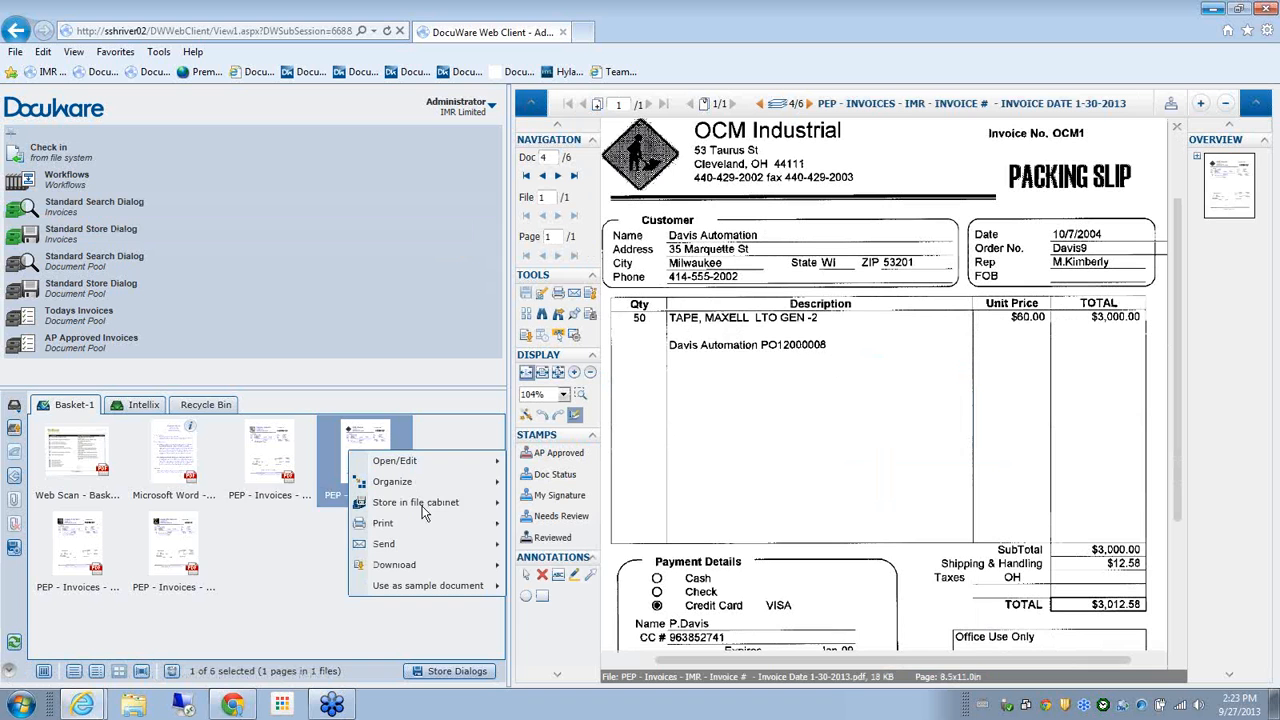
mouse_move(397, 504)
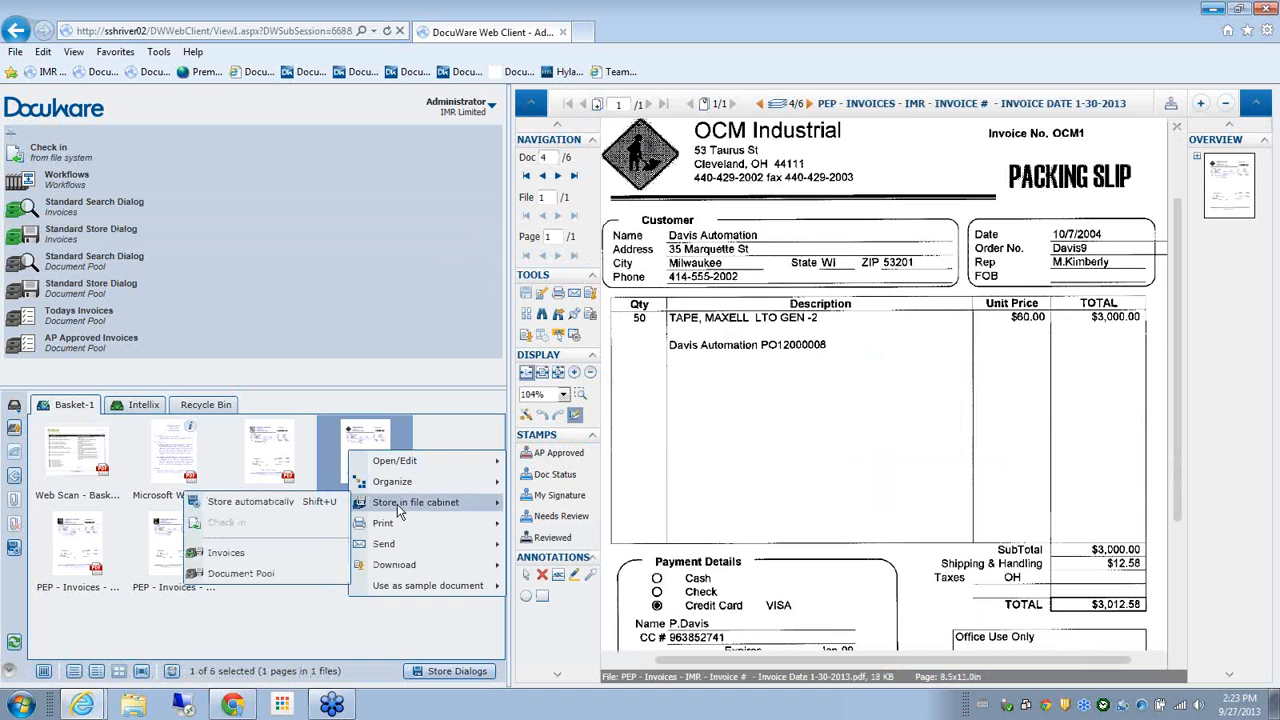
click(292, 556)
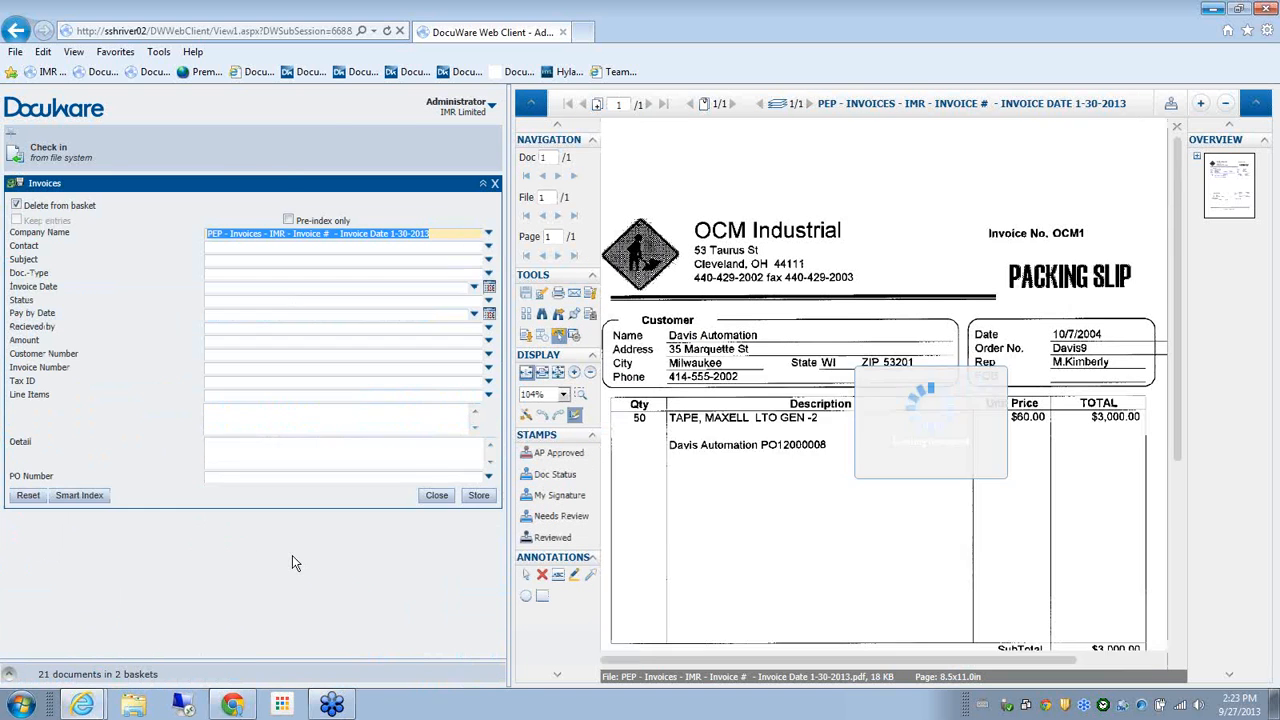
Index the document with company OCM Industrial, the rep's name as contact, subject TAPE, MAXELL LTO GEN -2 and type INVOICE, and store it
drag(720, 137, 820, 133)
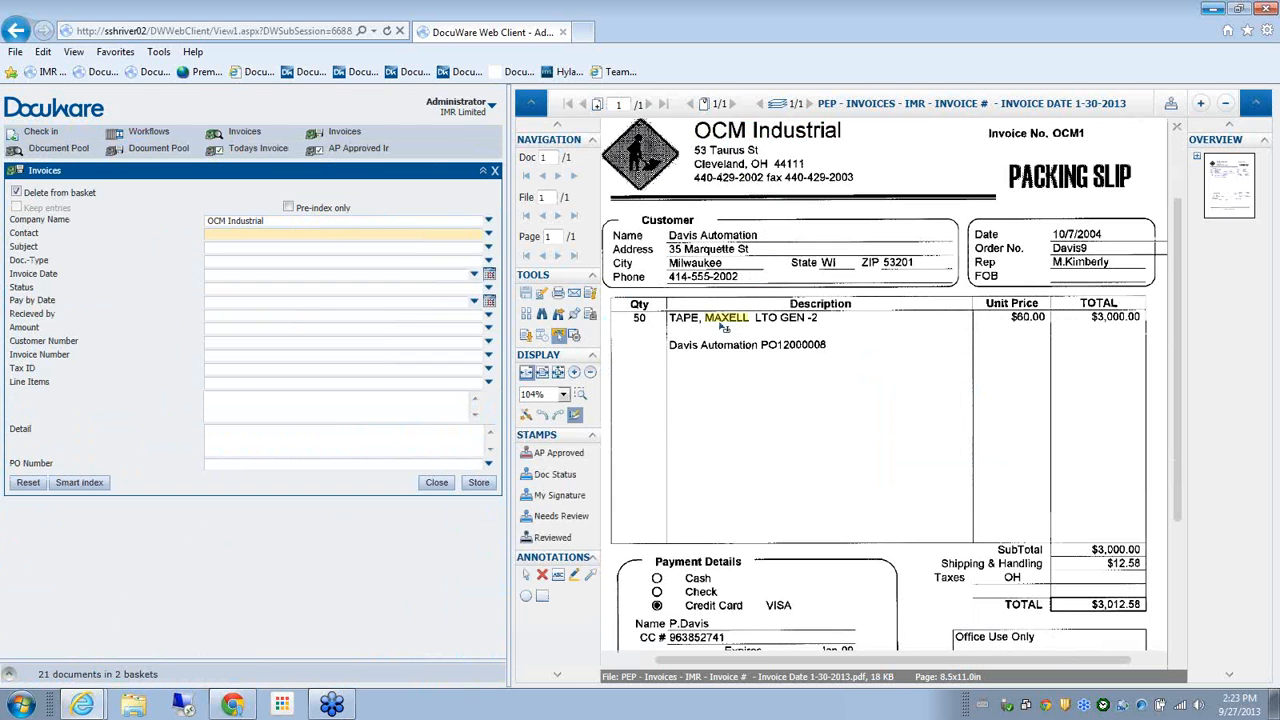
click(1100, 263)
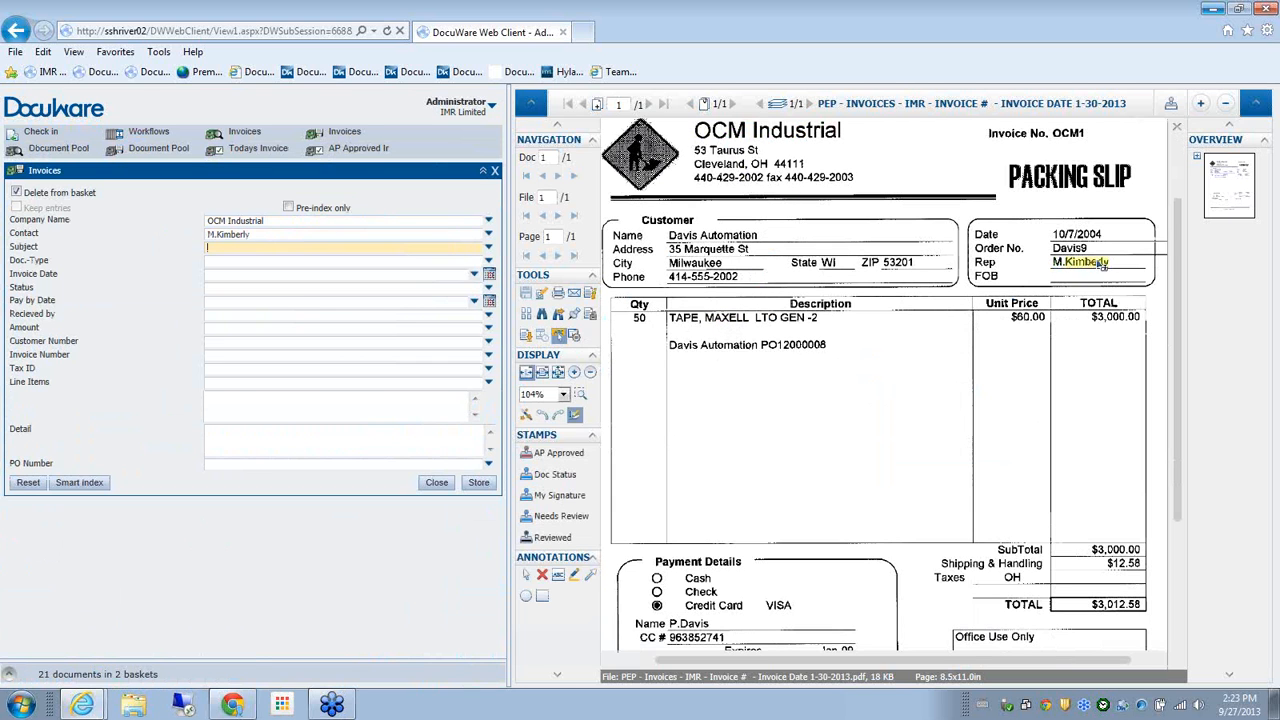
click(833, 320)
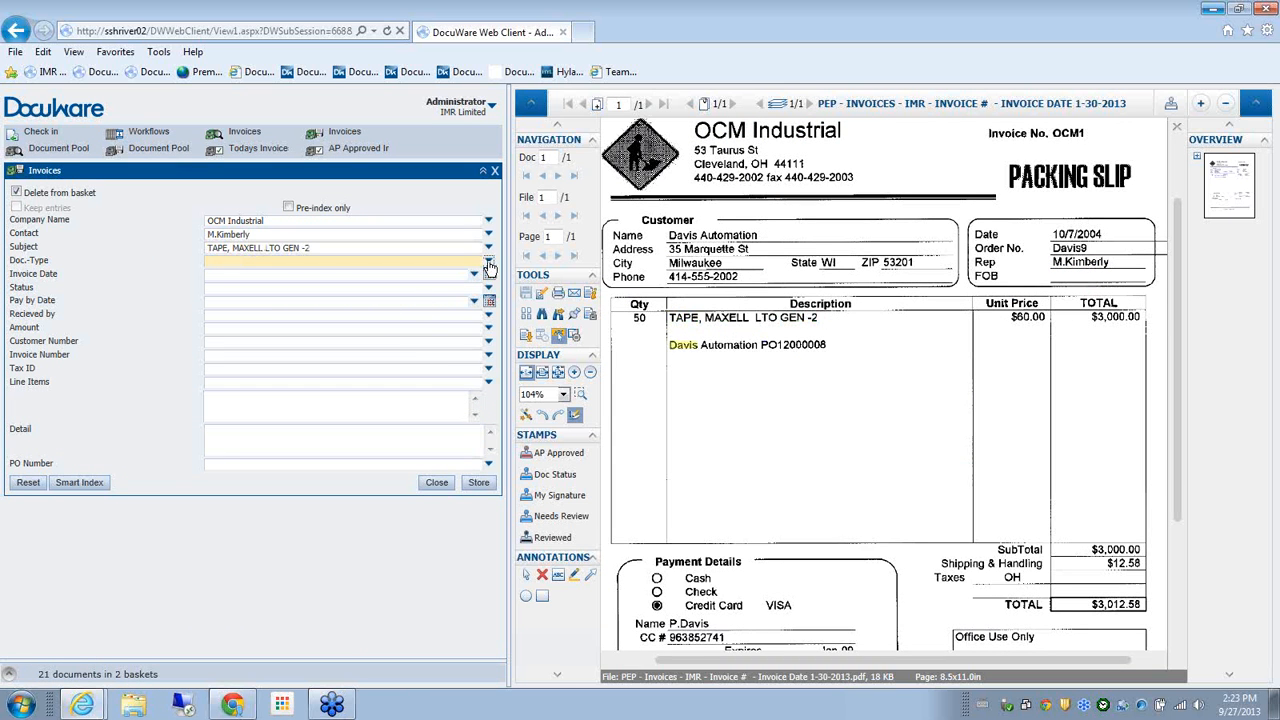
click(488, 260)
click(358, 275)
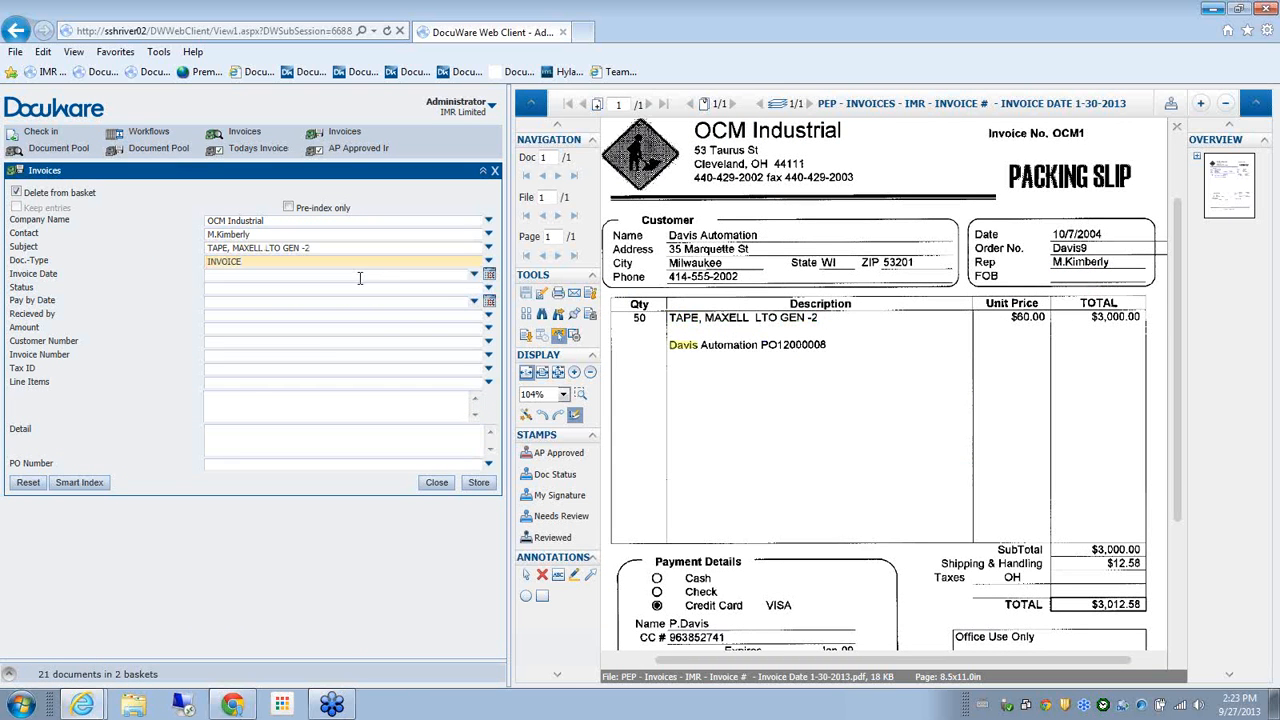
click(476, 484)
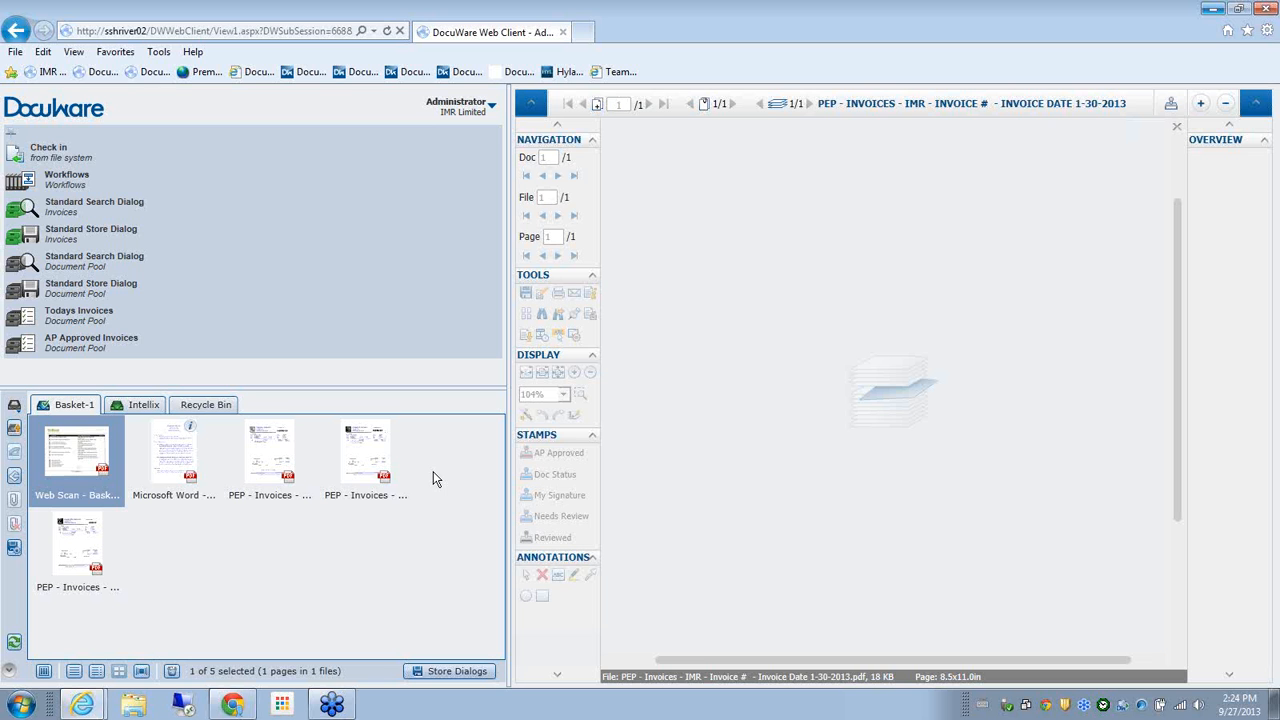
Download and run the client applications installer to bring up DocuWare Client Setup
click(1266, 35)
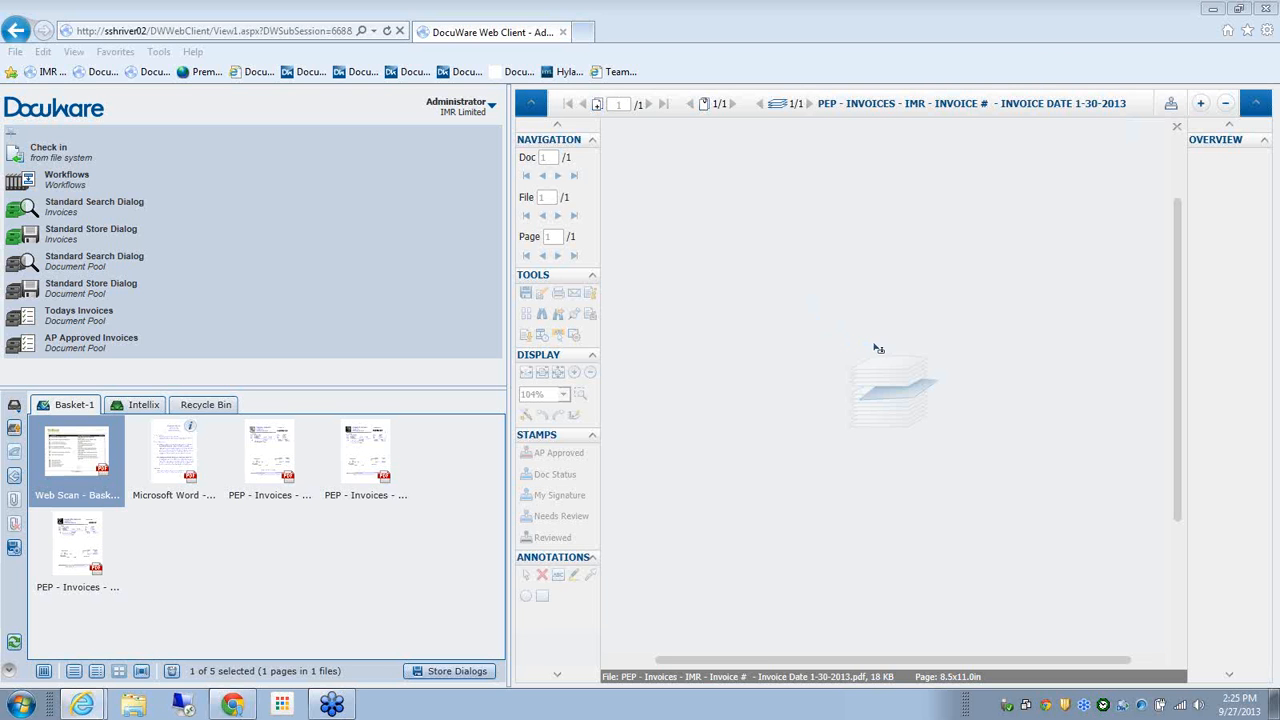
click(458, 110)
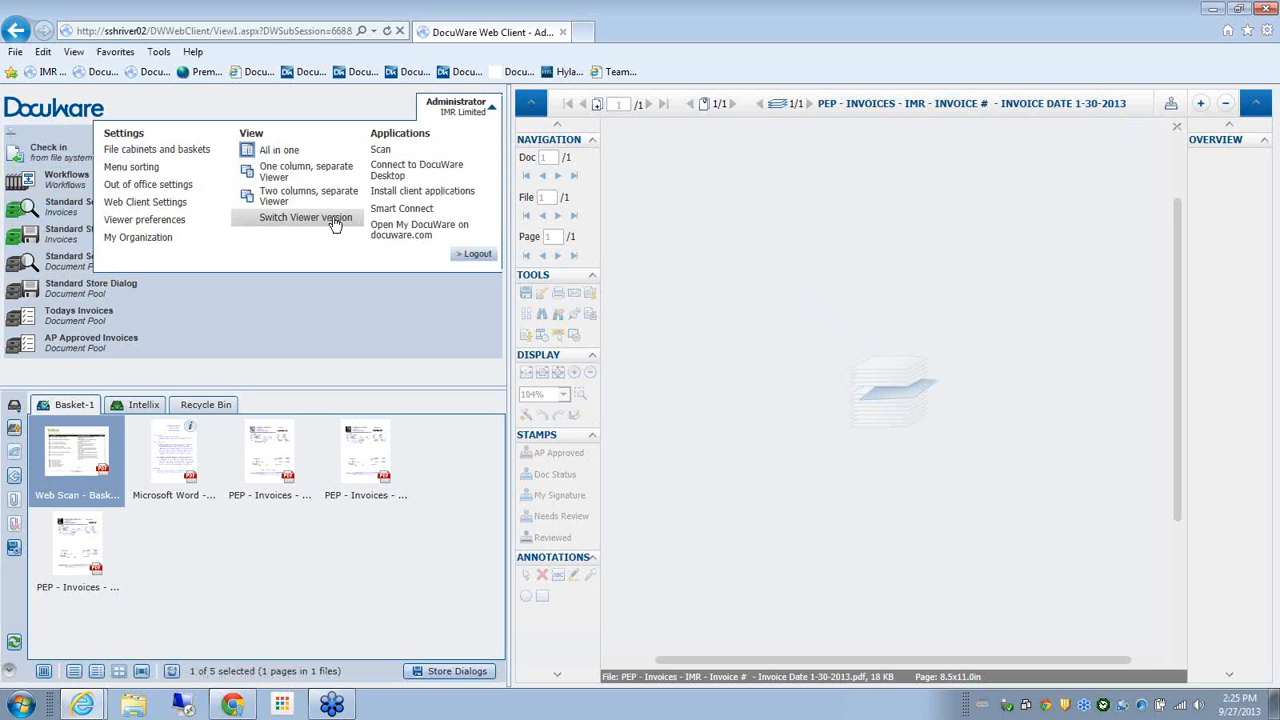
click(433, 192)
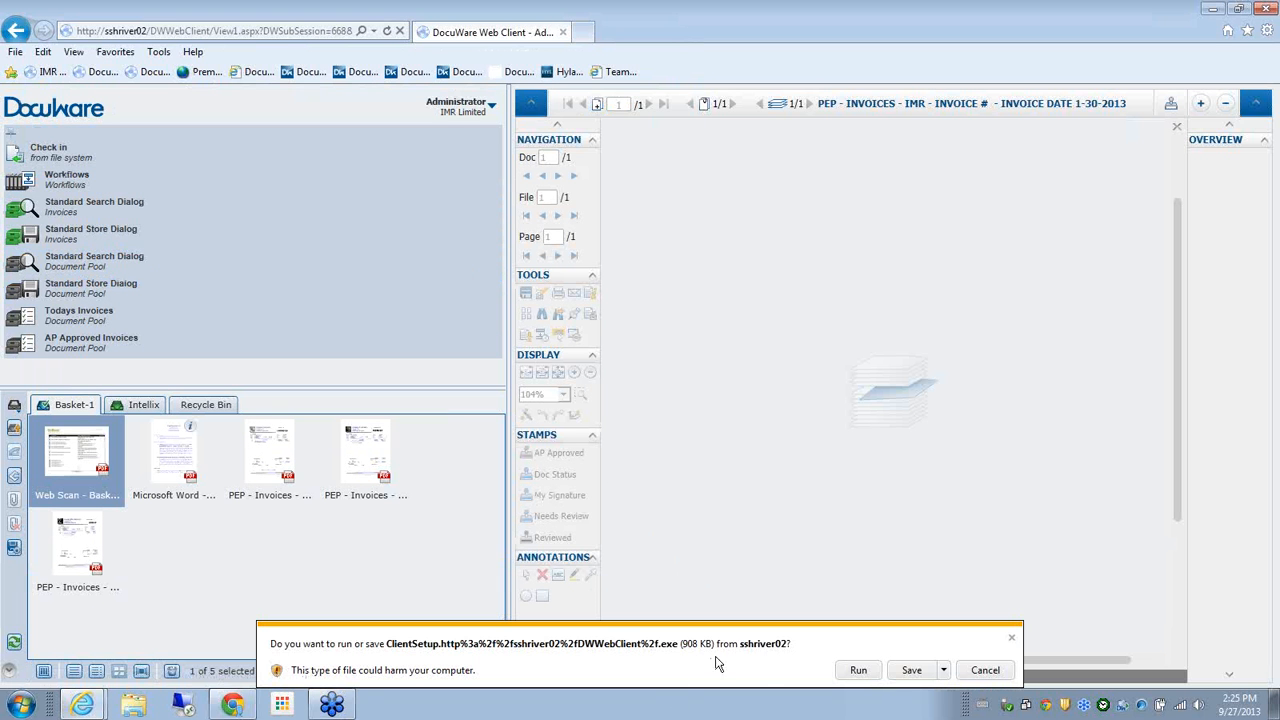
click(861, 671)
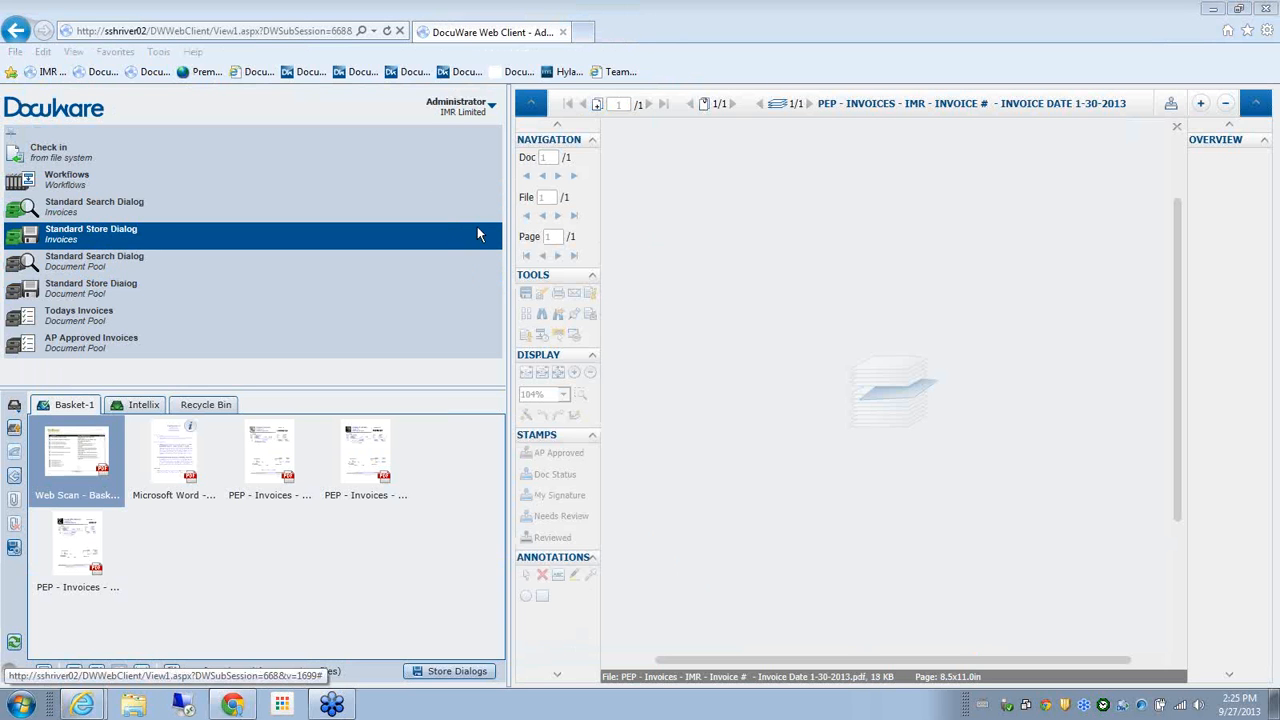
drag(412, 155, 394, 131)
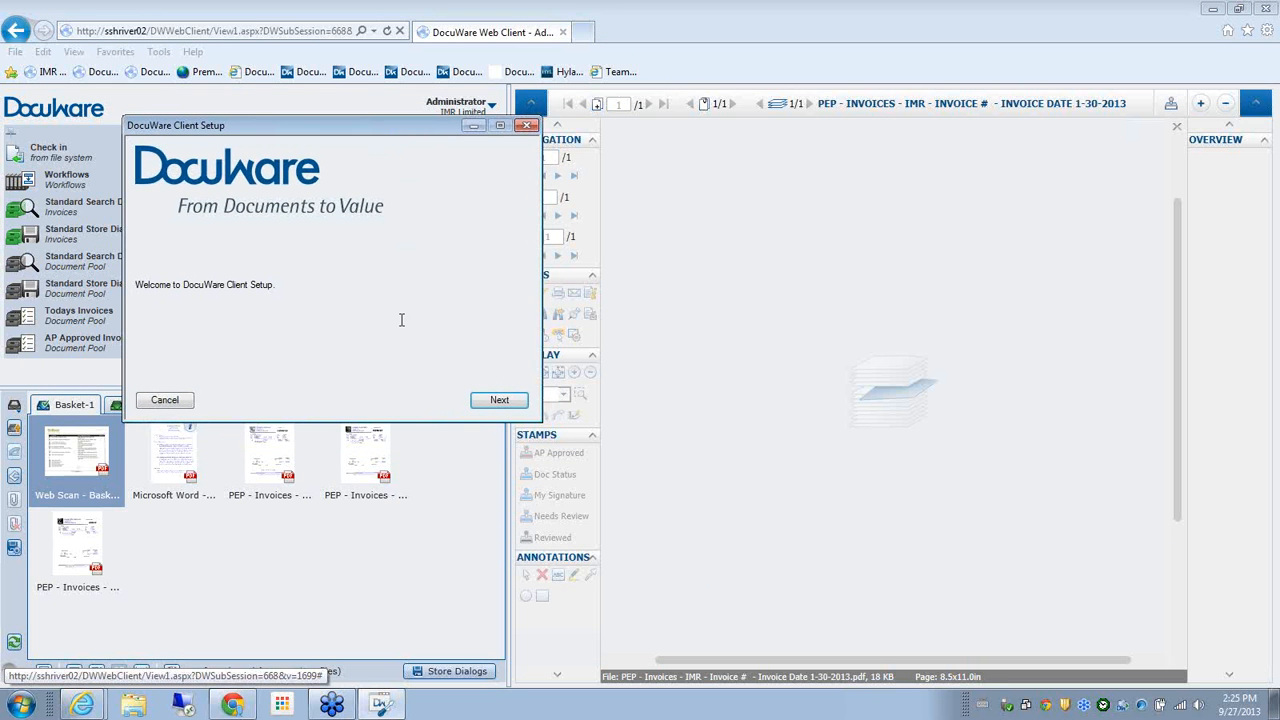
Review the client applications offered for installation in DocuWare Client Setup, including their descriptions, and cancel the setup
click(496, 401)
mouse_move(249, 191)
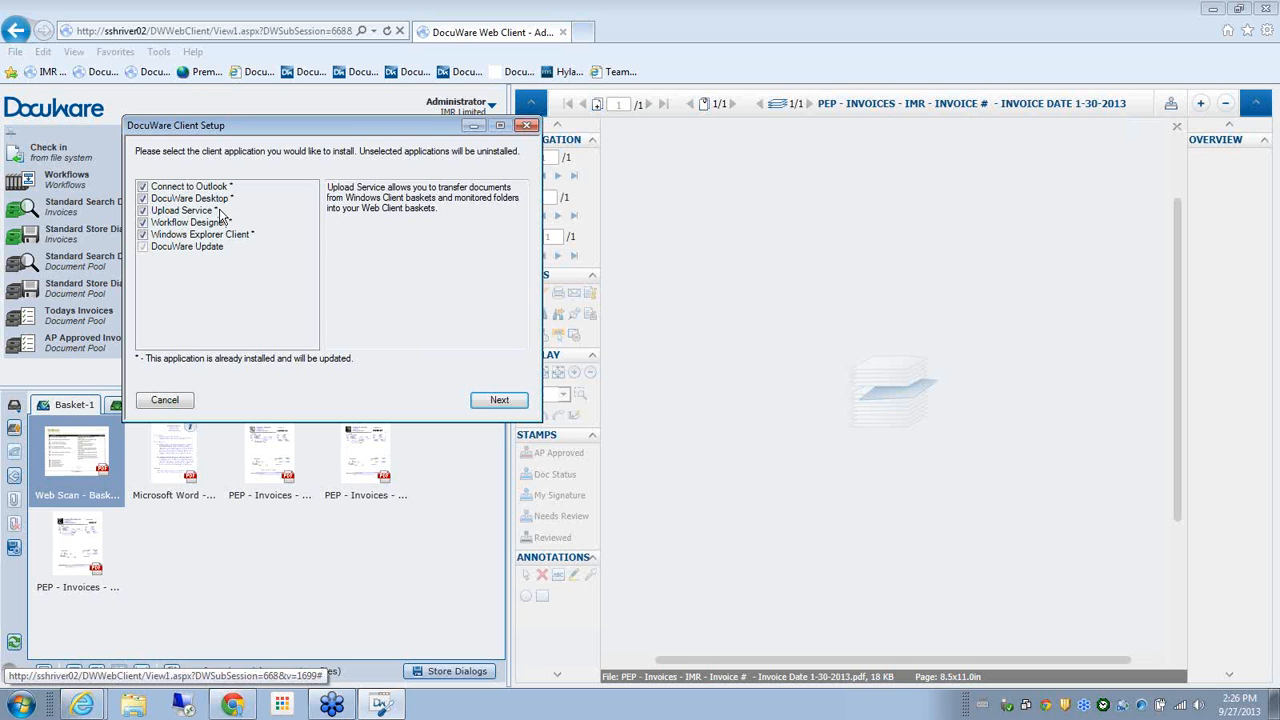
mouse_move(281, 203)
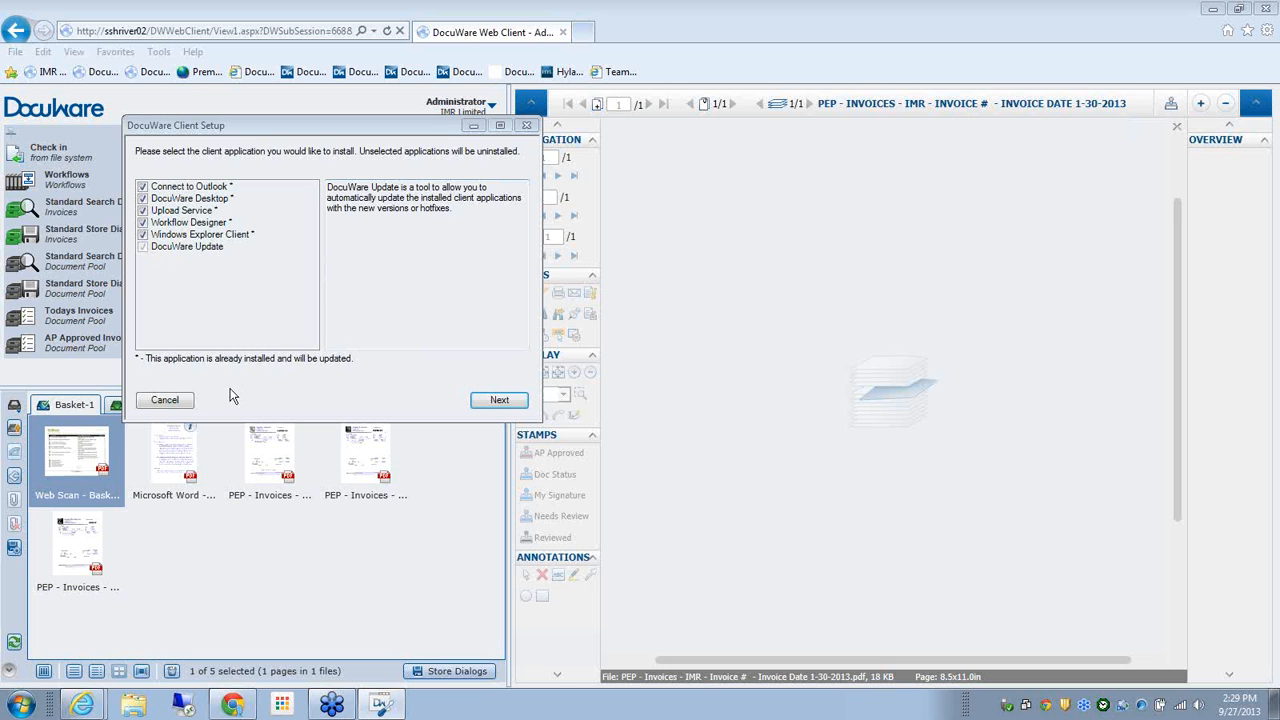
click(168, 401)
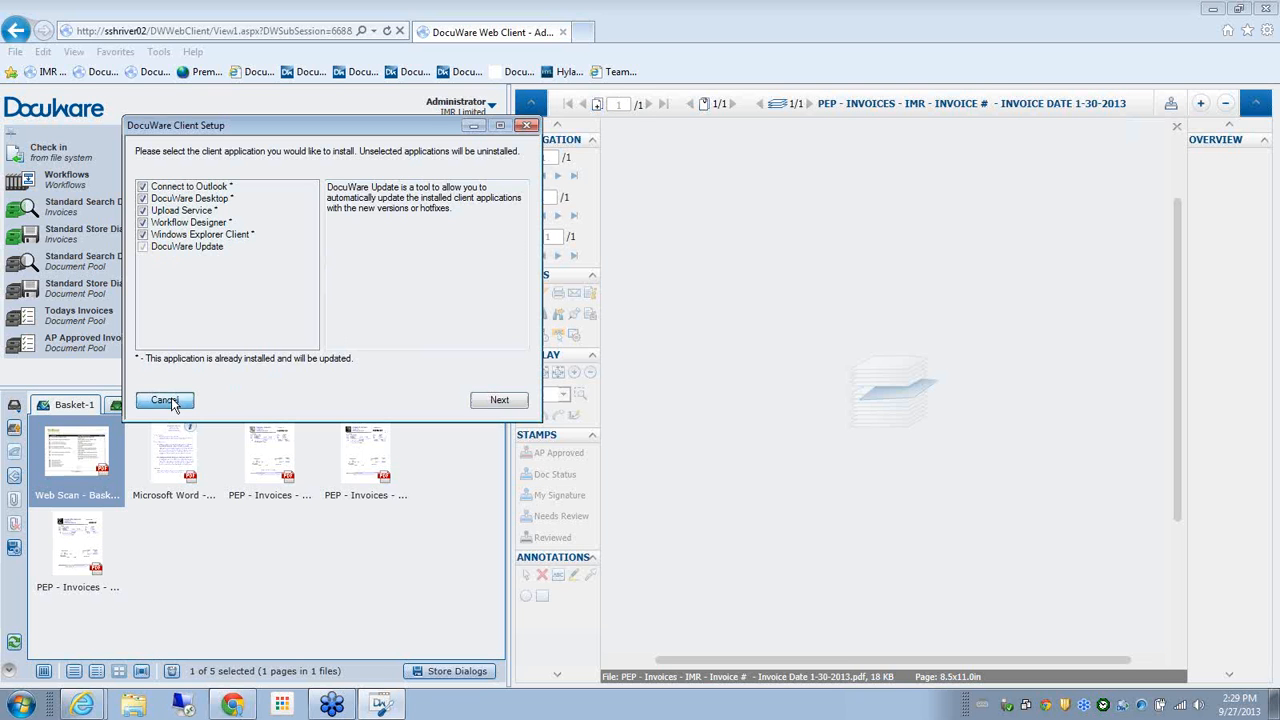
click(165, 400)
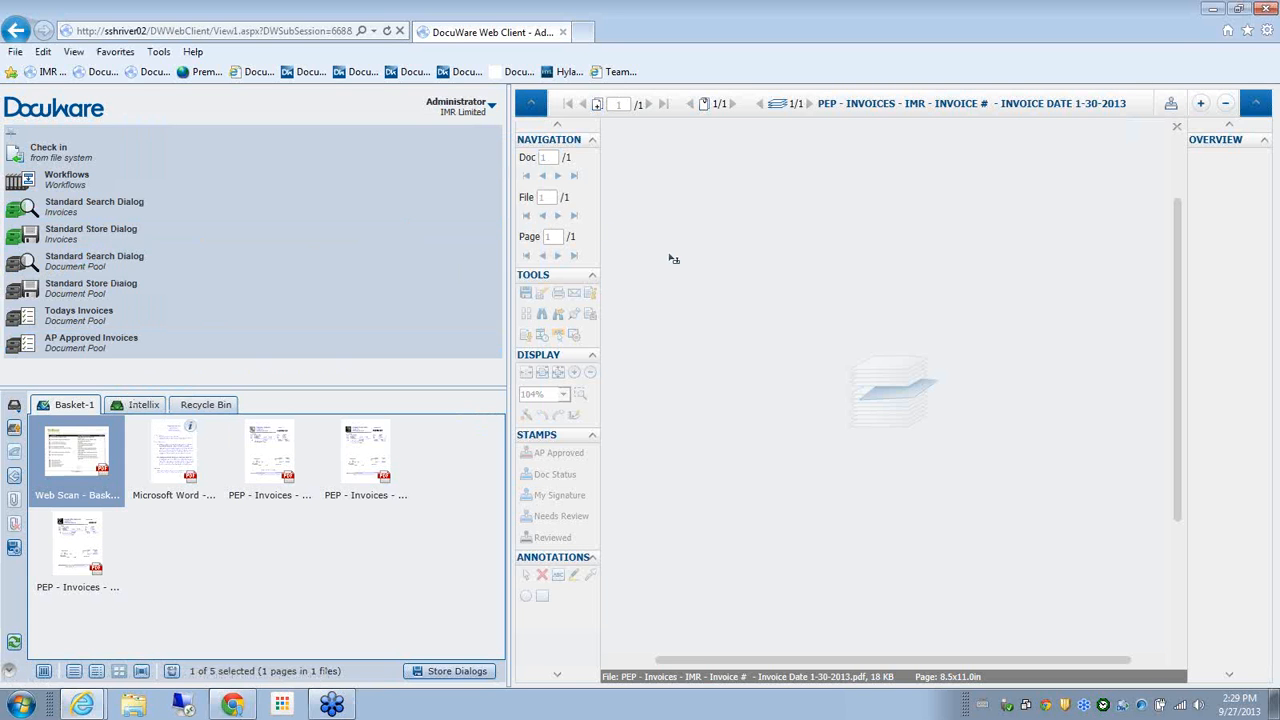
Open DocuWare Web Scan from the DocuWare Desktop application running in the background
right_click(1143, 705)
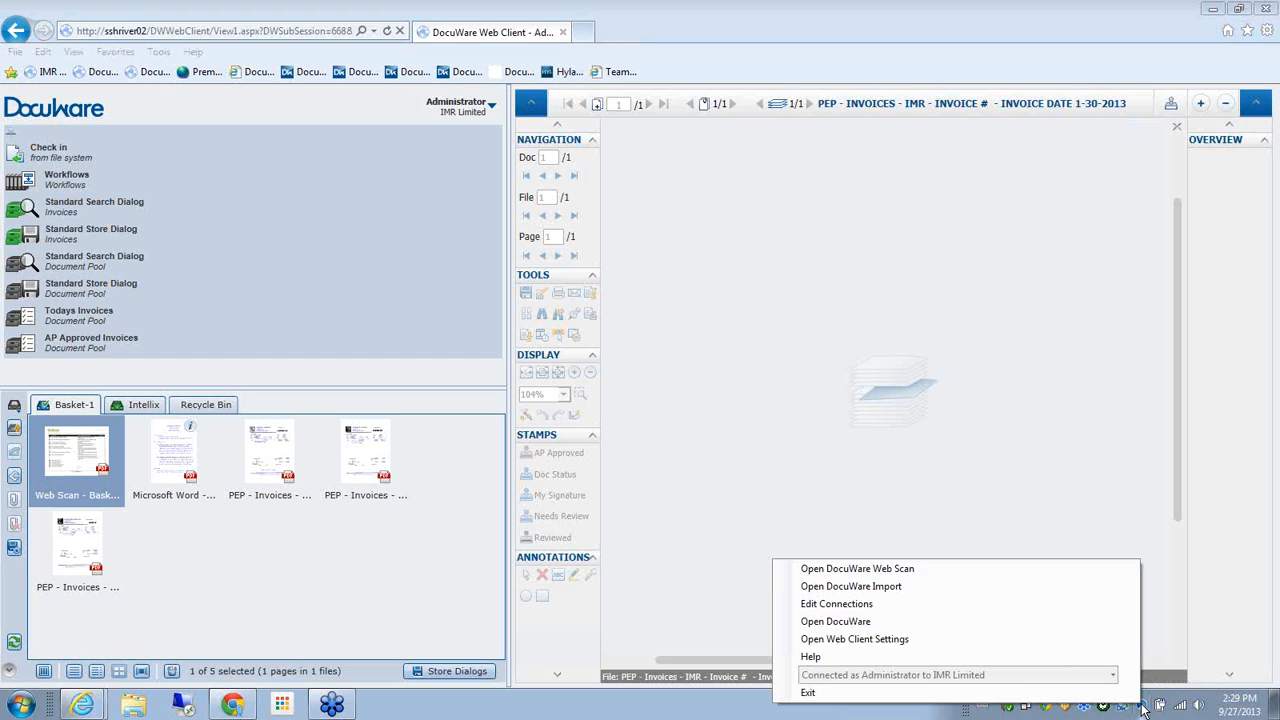
click(925, 568)
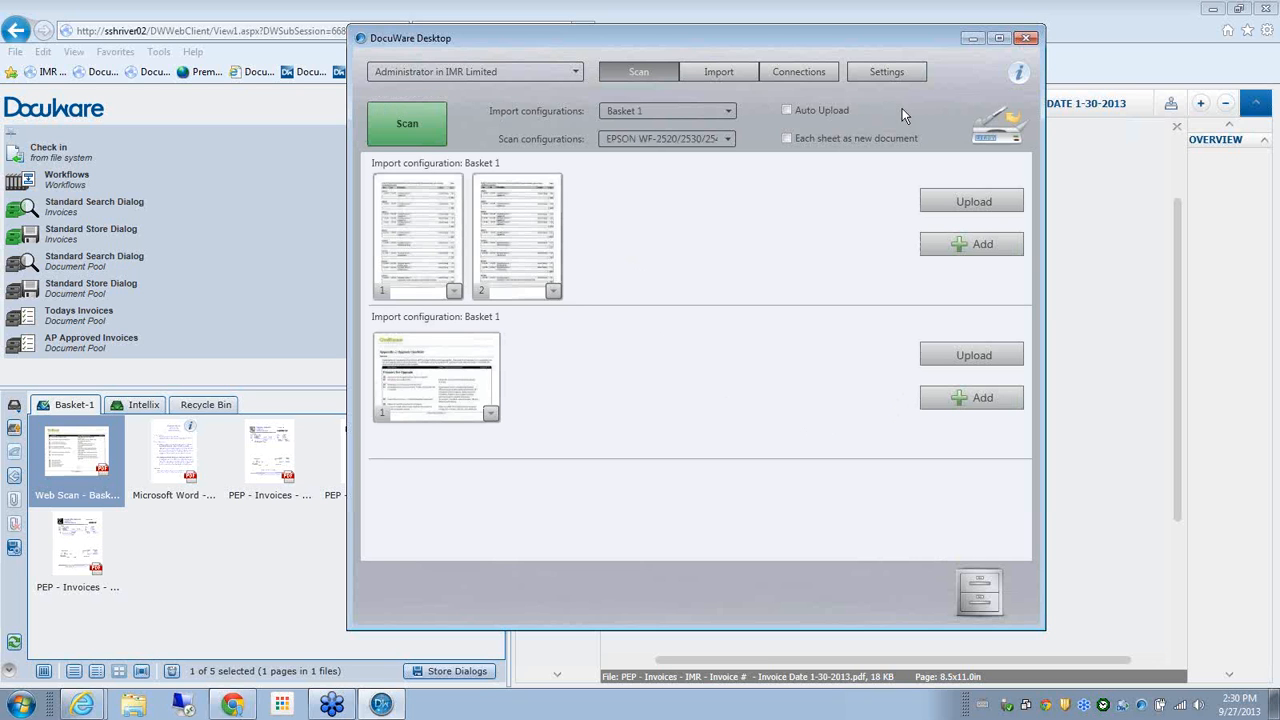
Try the Color color mode in the EPSON WF-2520/2530/2540 (Twain) scan configuration, and return to scanning while discarding the unsaved settings
click(886, 74)
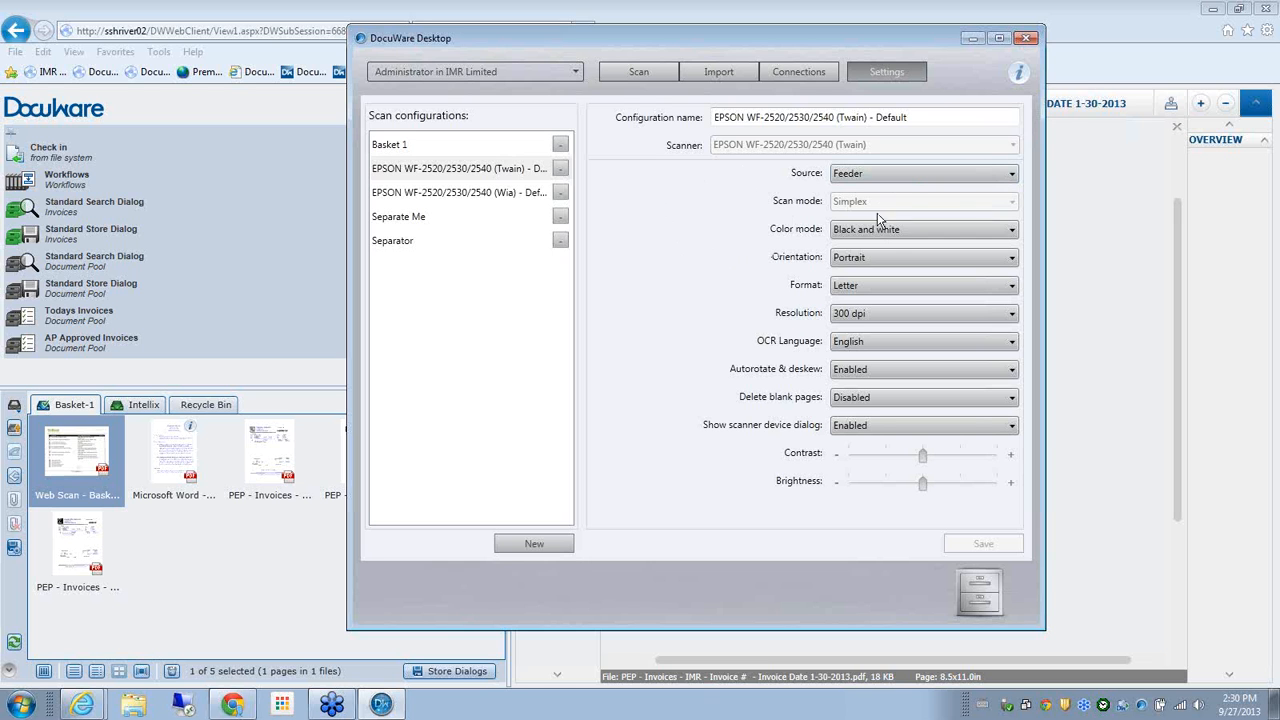
click(912, 176)
click(920, 192)
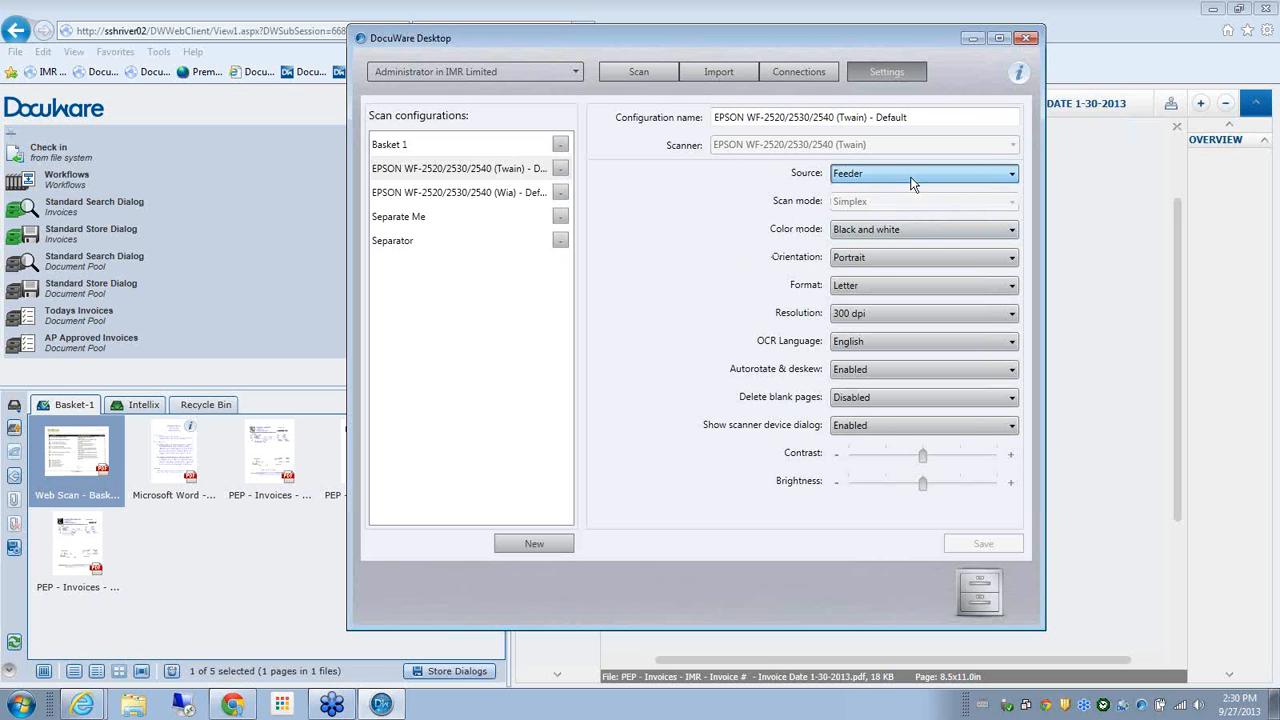
click(938, 232)
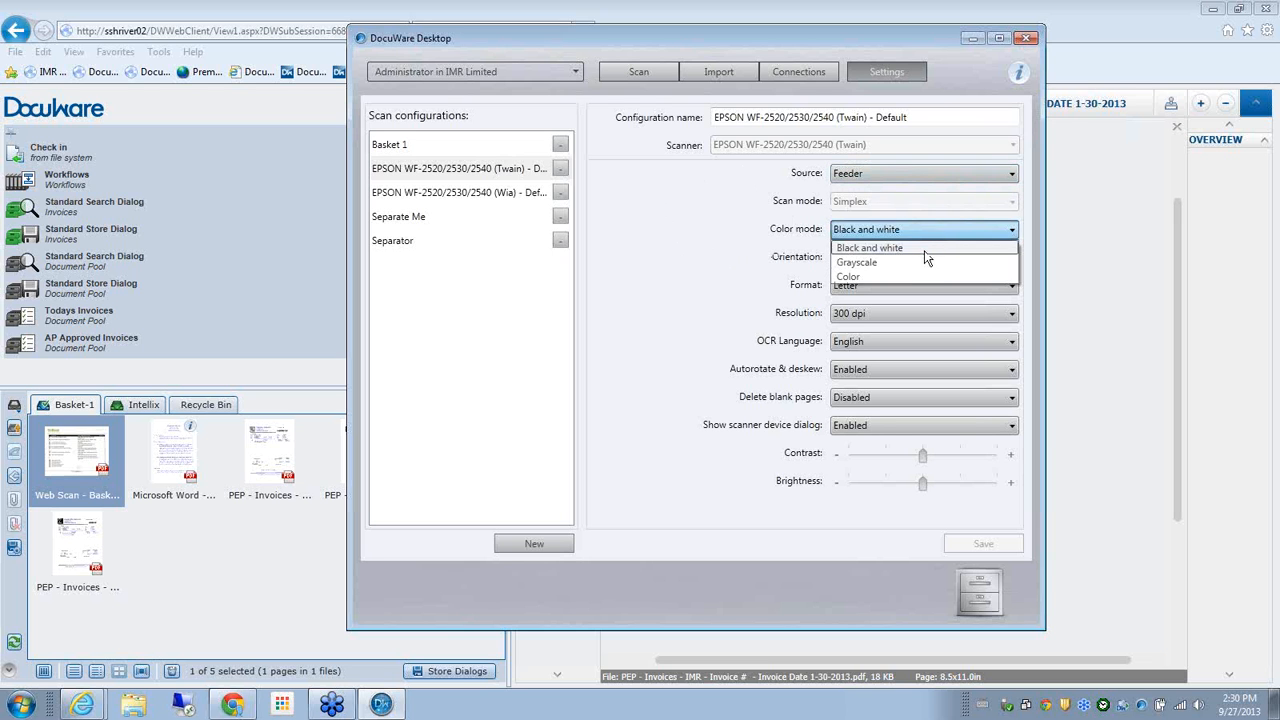
click(912, 277)
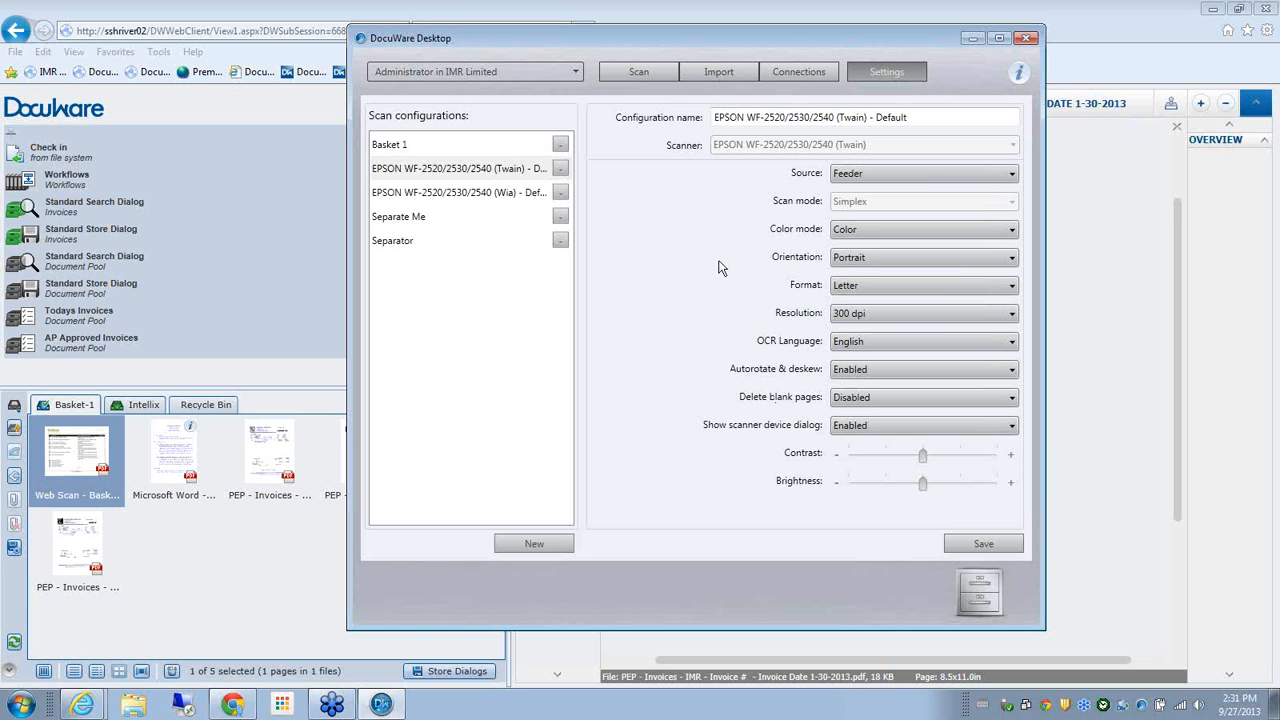
click(639, 74)
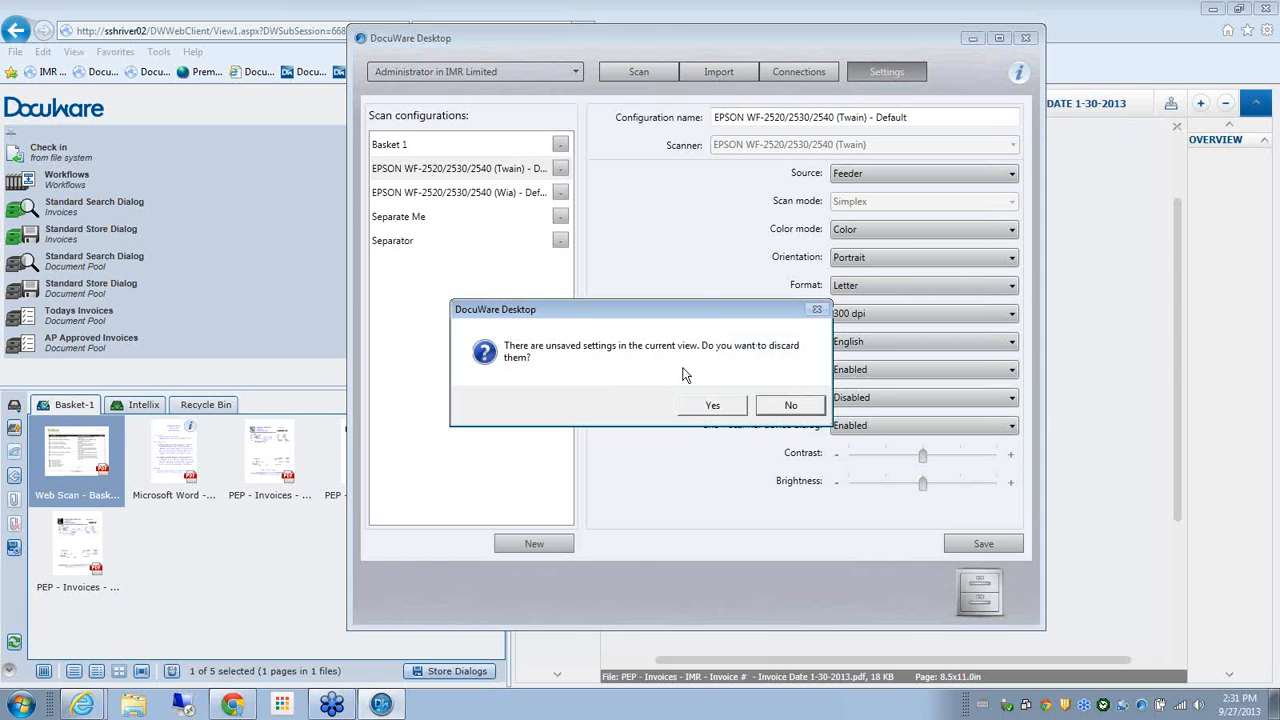
click(713, 404)
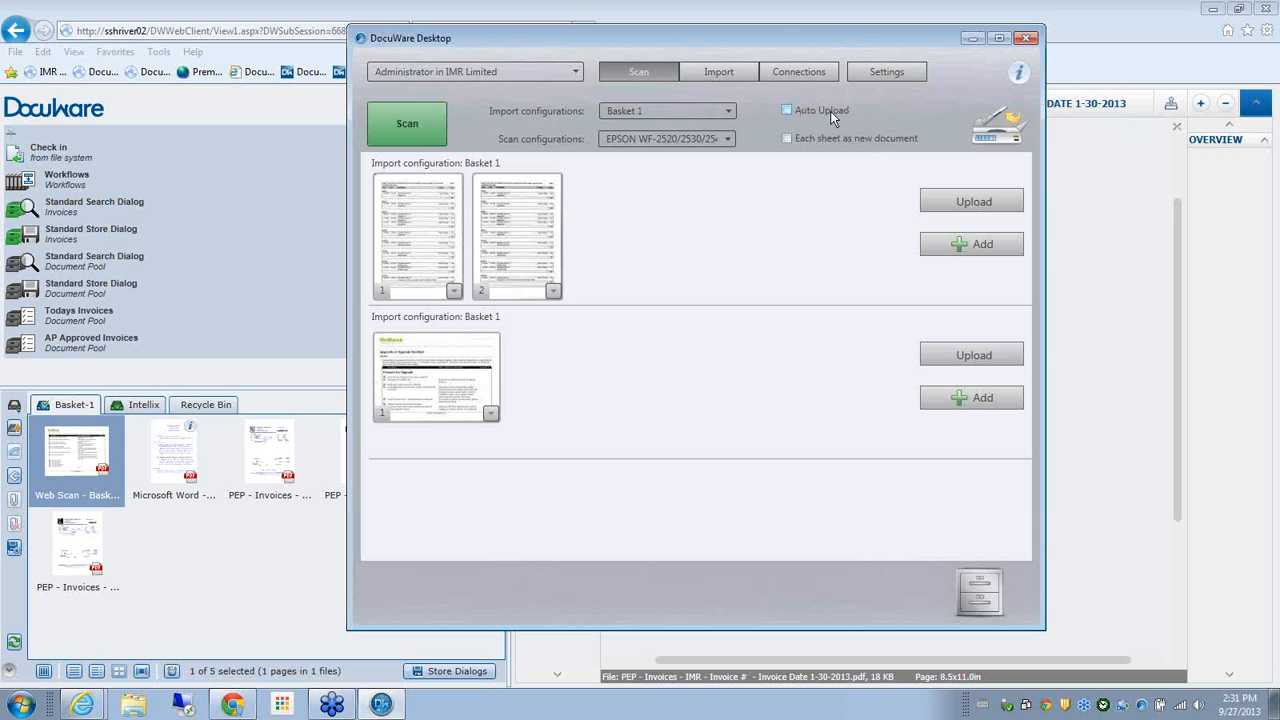
Upload the one-page scanned document to Basket 1 and bring up its file cabinet storing options in the web client
click(455, 373)
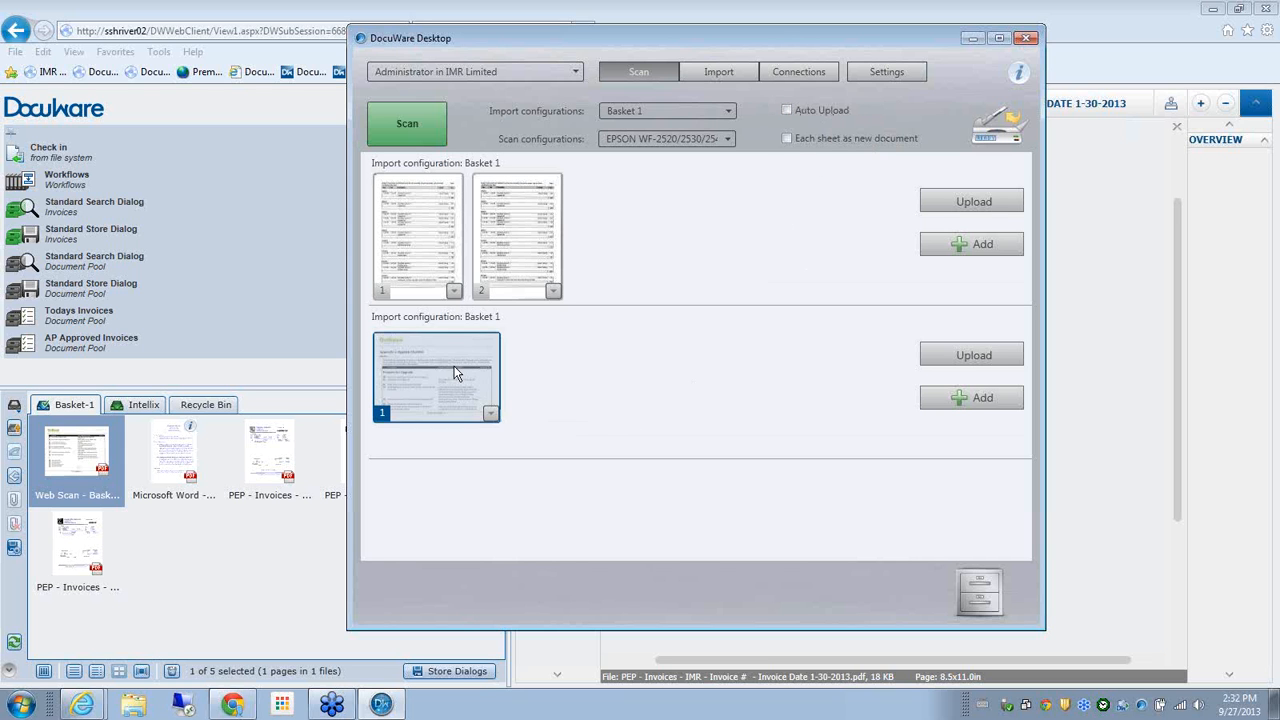
click(970, 356)
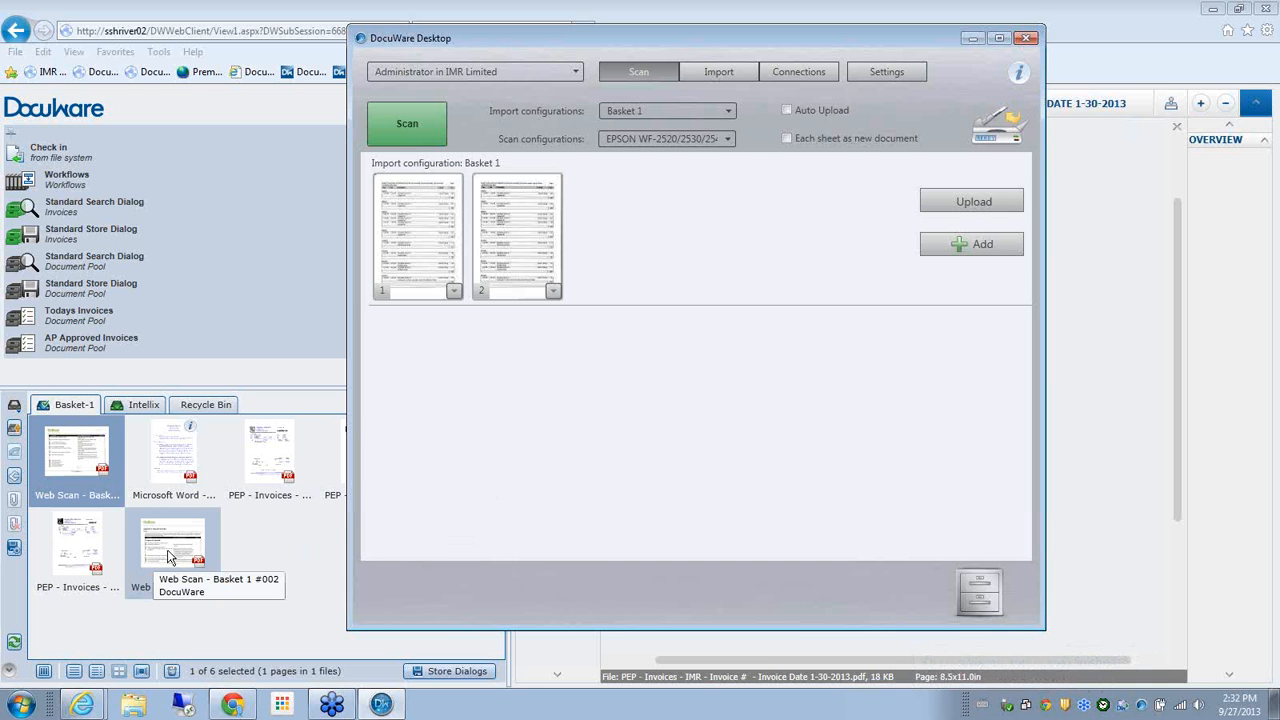
click(170, 558)
right_click(188, 538)
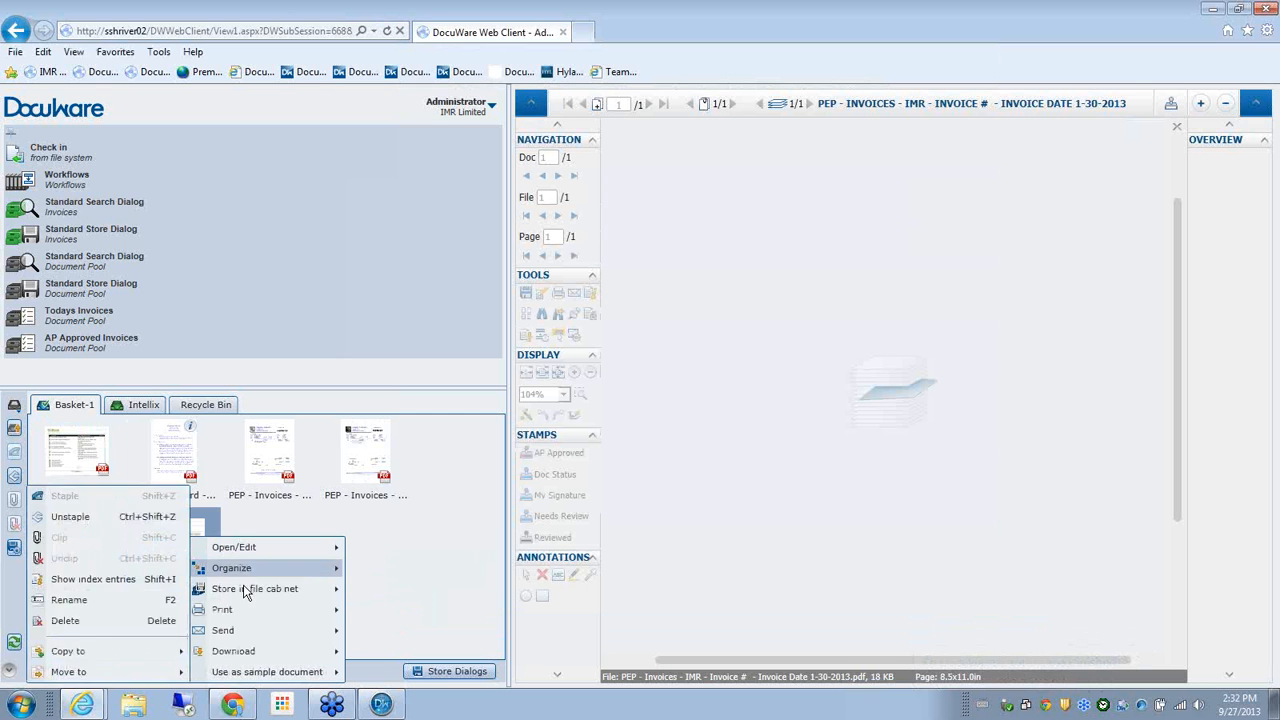
mouse_move(245, 591)
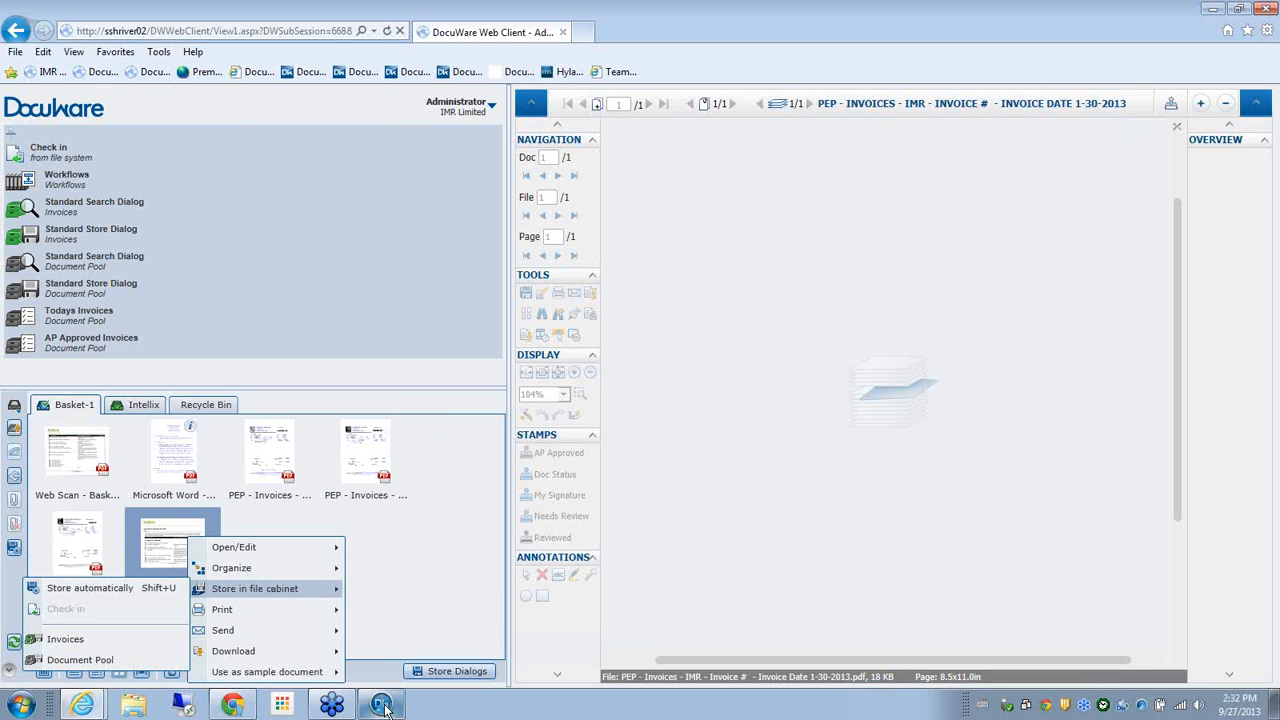
Switch back to DocuWare Desktop and split the two-page scan at page 2 into separate documents
click(381, 704)
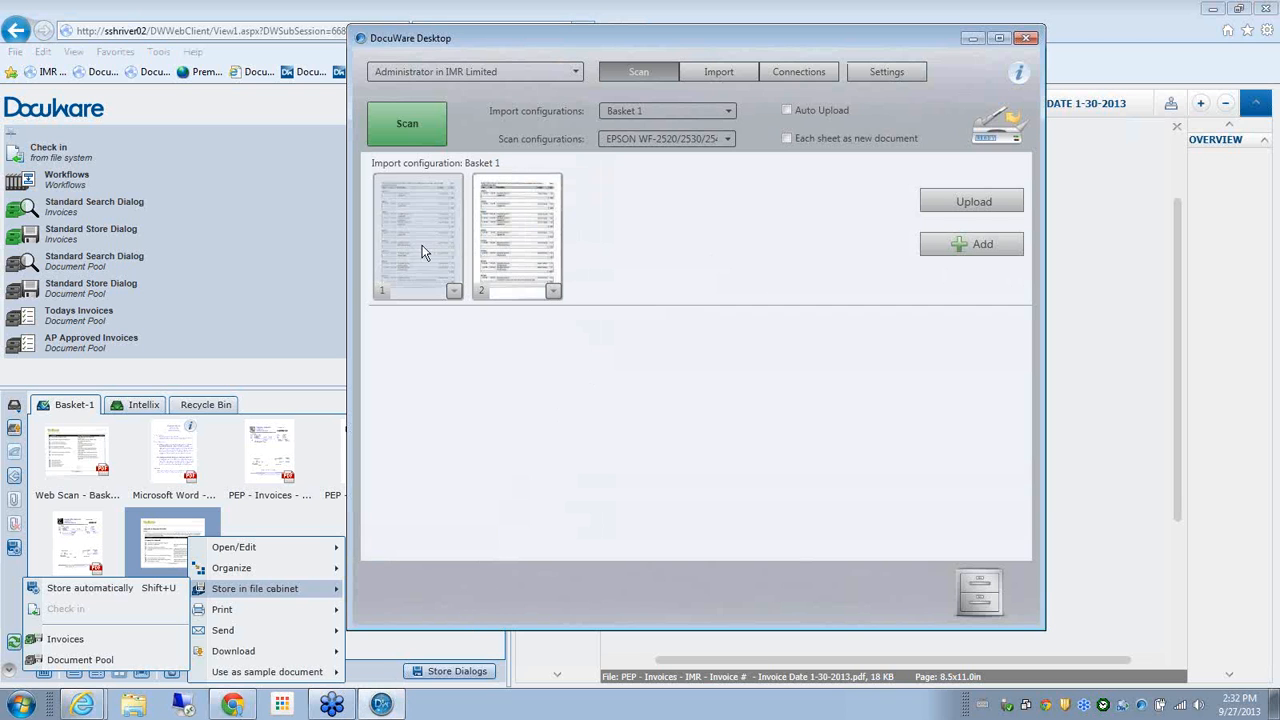
click(554, 291)
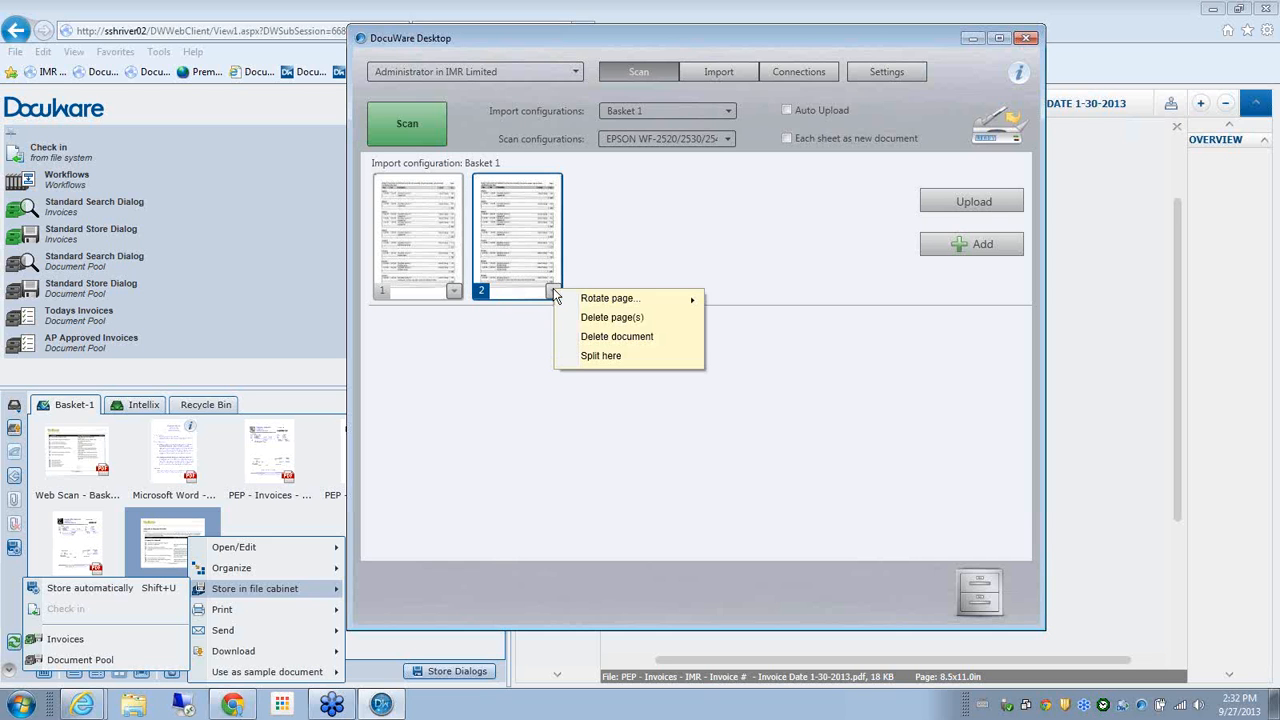
mouse_move(611, 300)
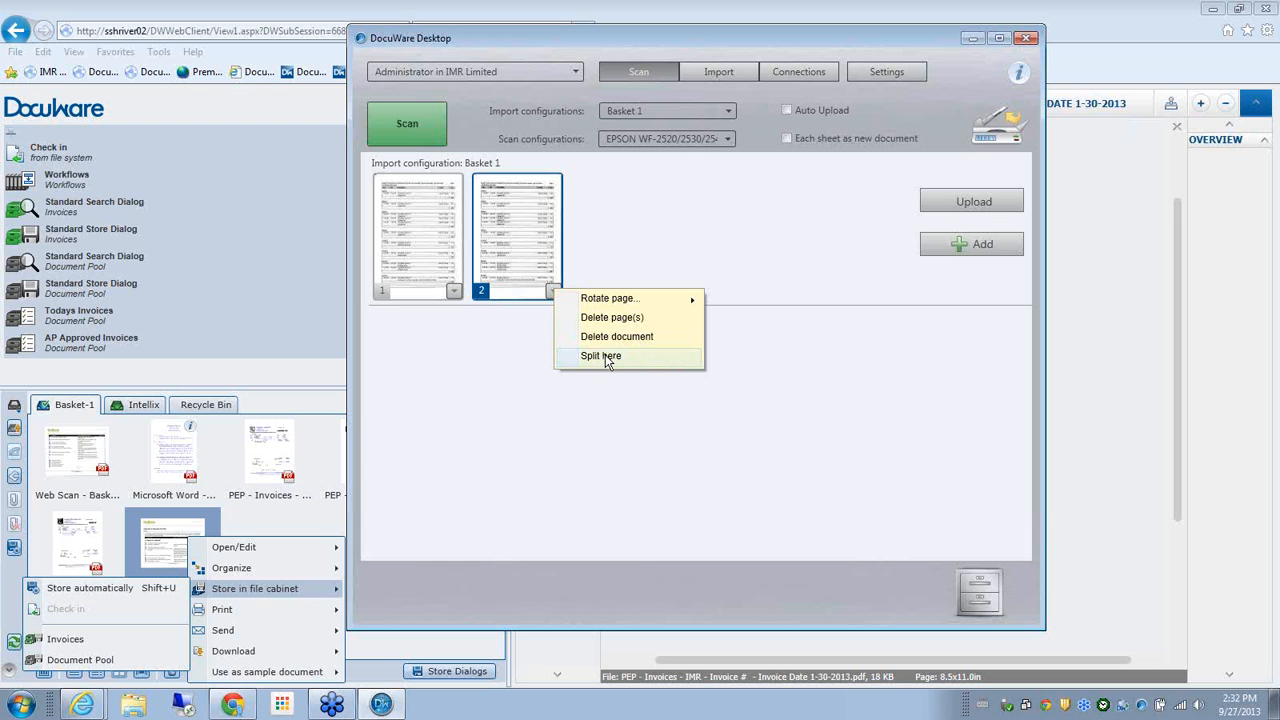
click(605, 358)
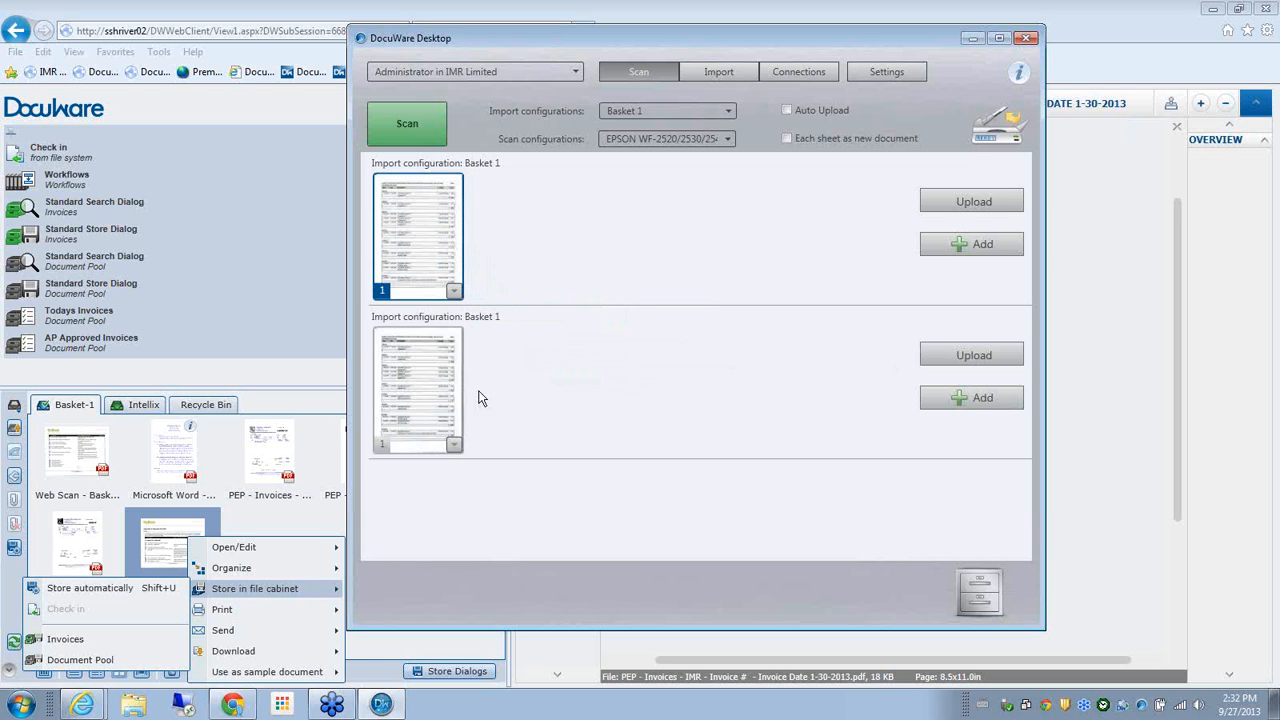
Add a newly scanned page to the first of the two split documents using EPSON Scan
click(958, 245)
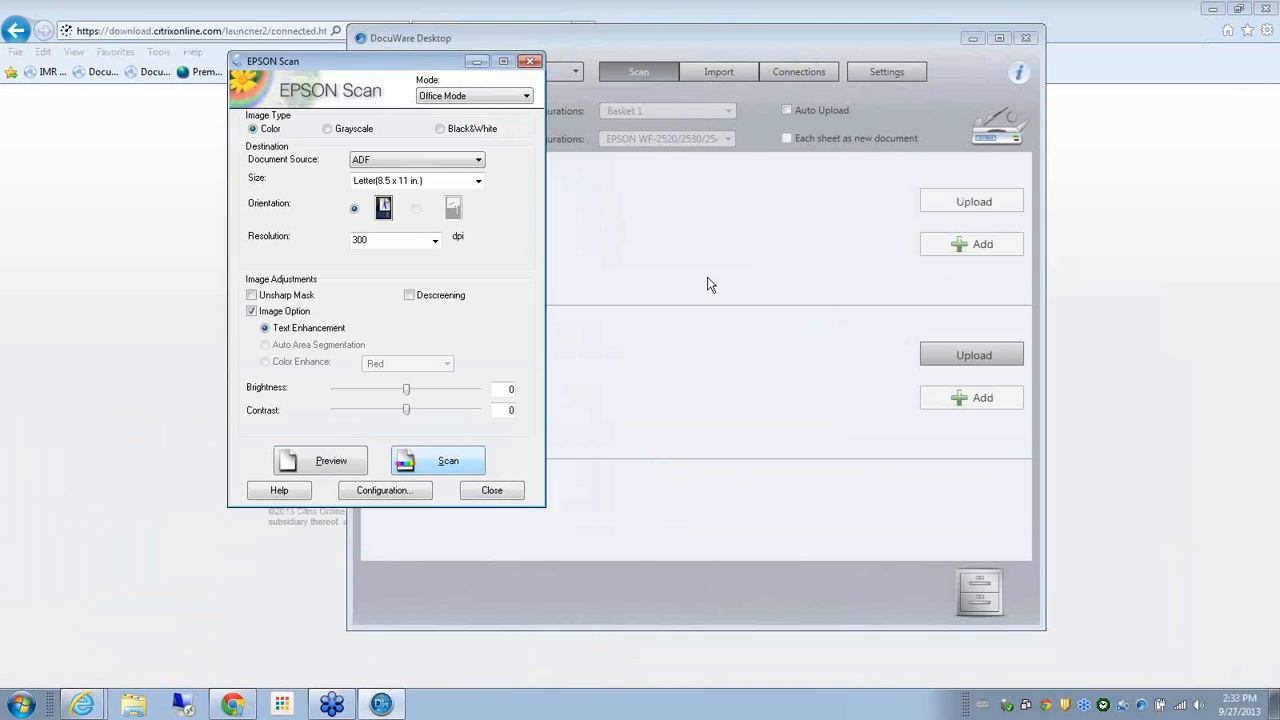
click(1212, 8)
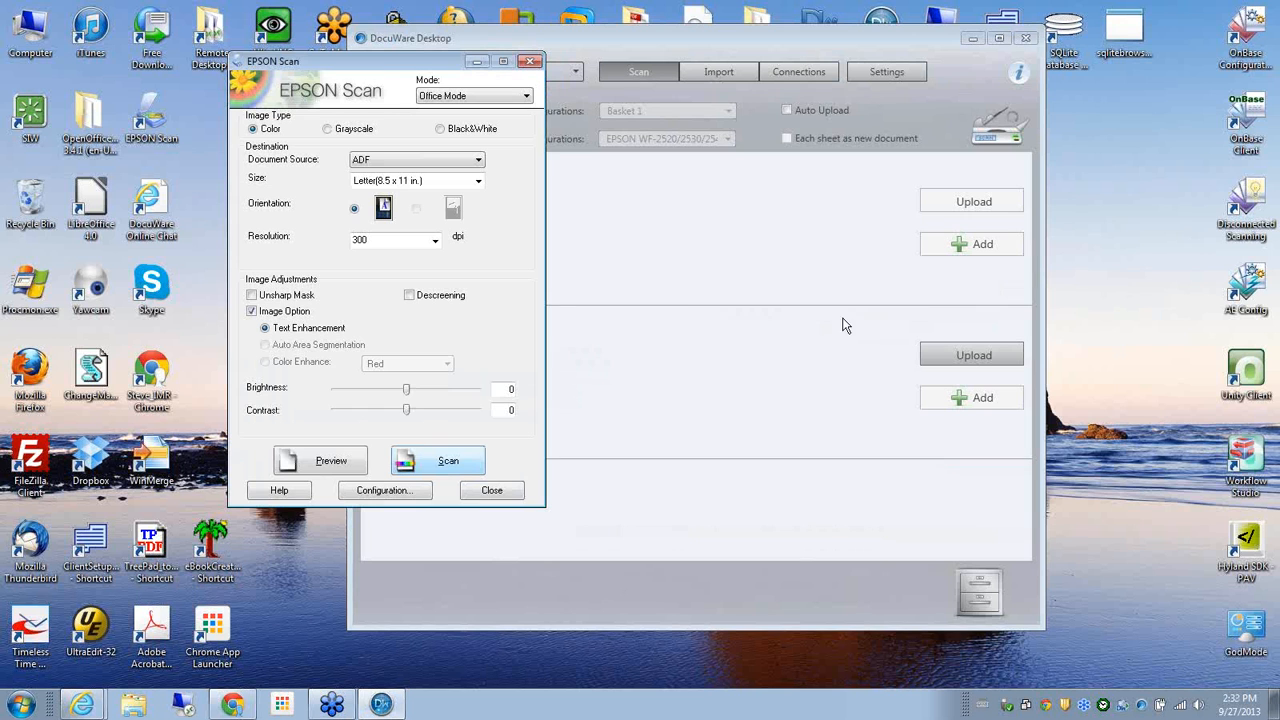
click(452, 462)
click(748, 321)
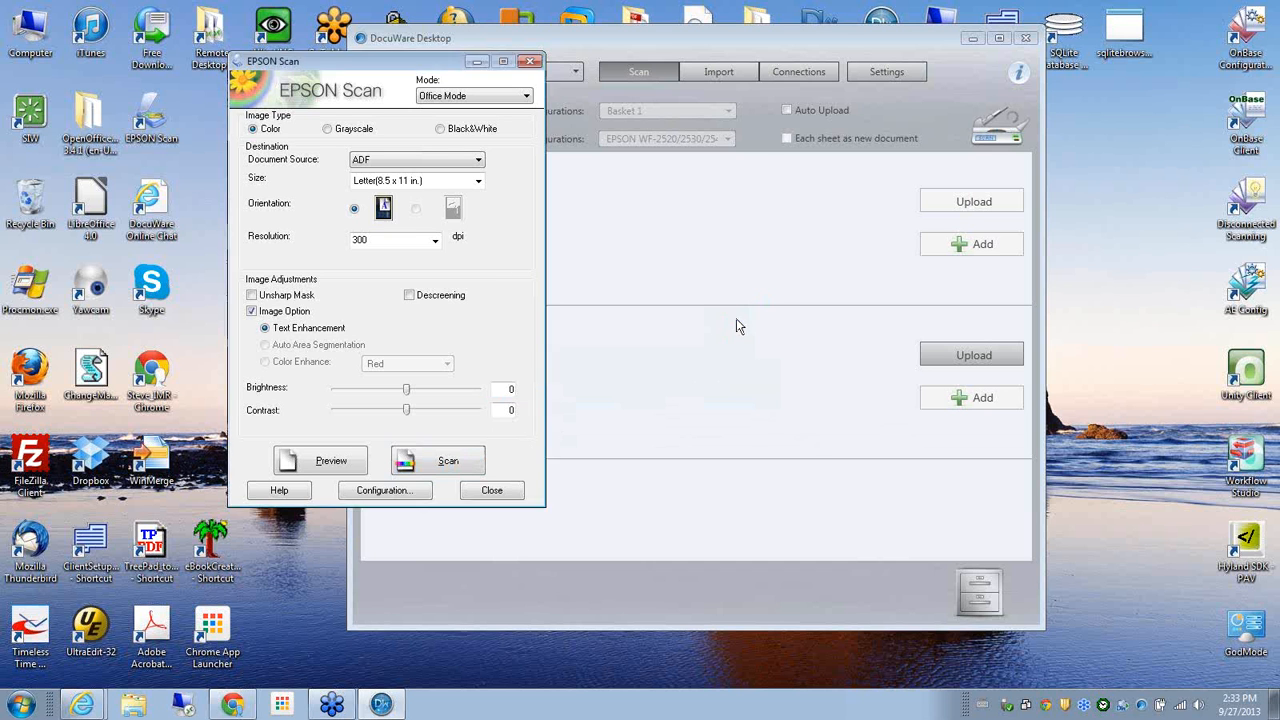
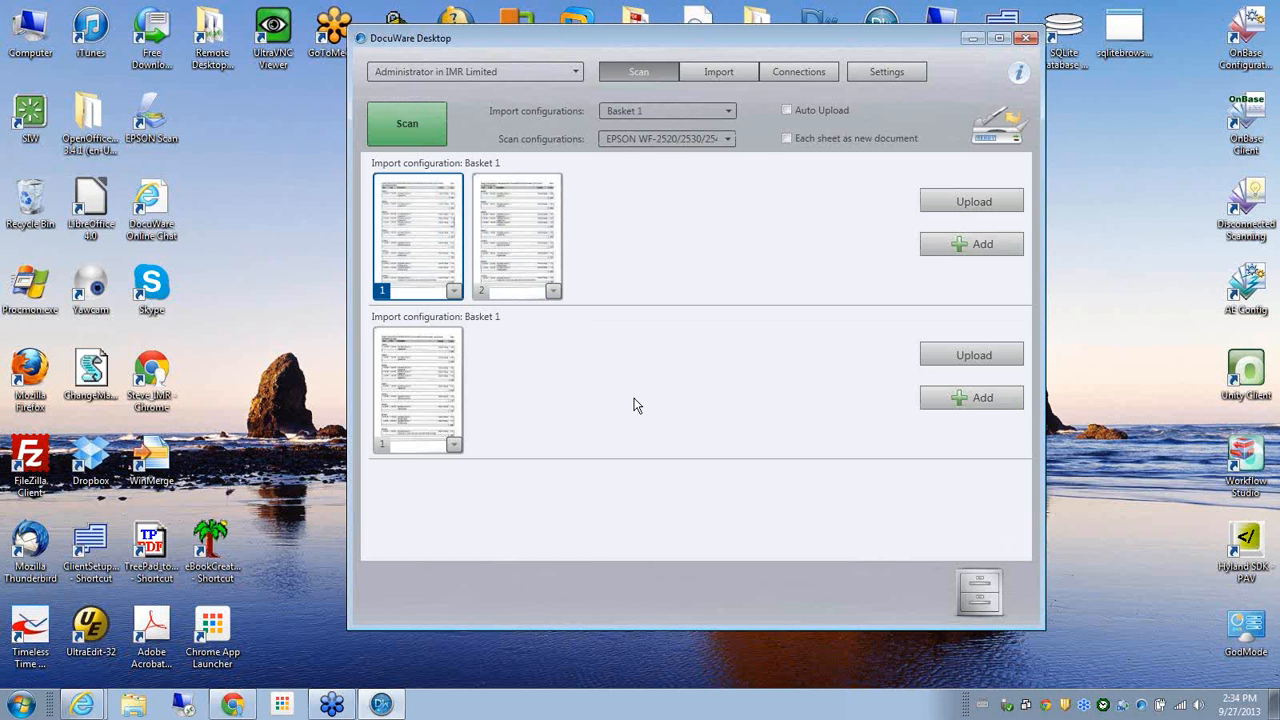
Upload the two-page scanned document, switch to the DocuWare web client and refresh Basket-1
click(953, 202)
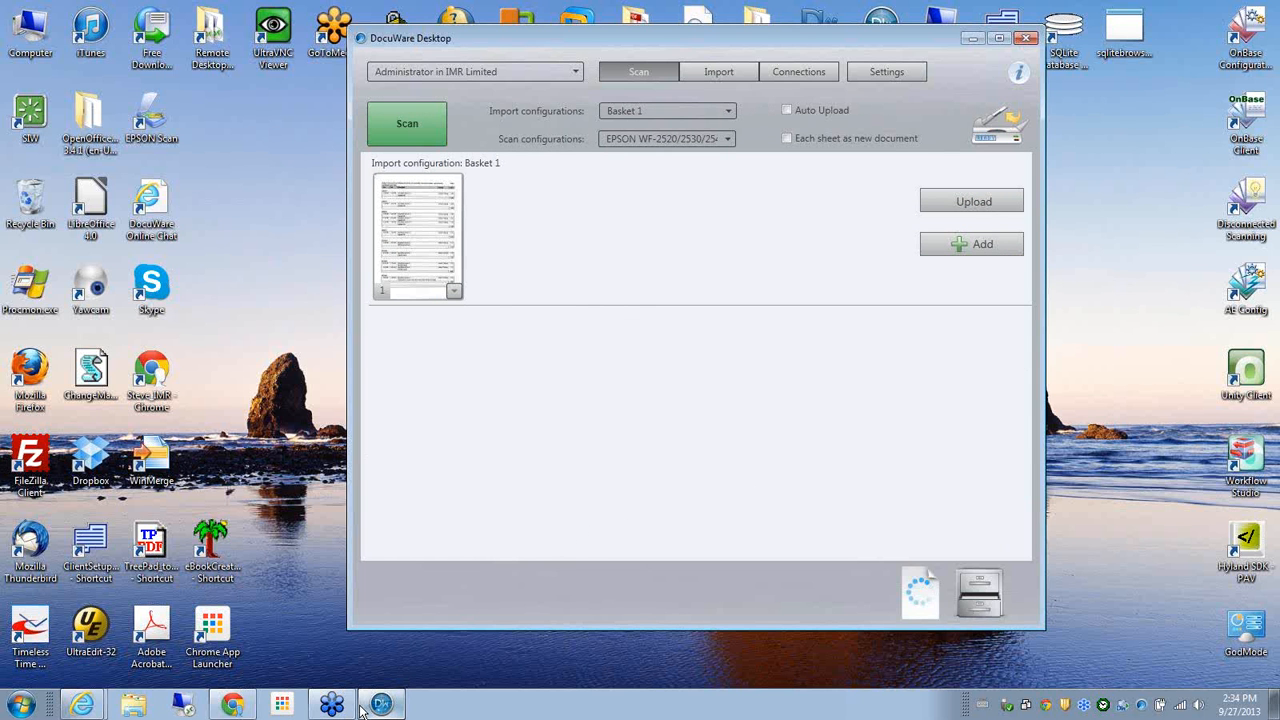
mouse_move(83, 708)
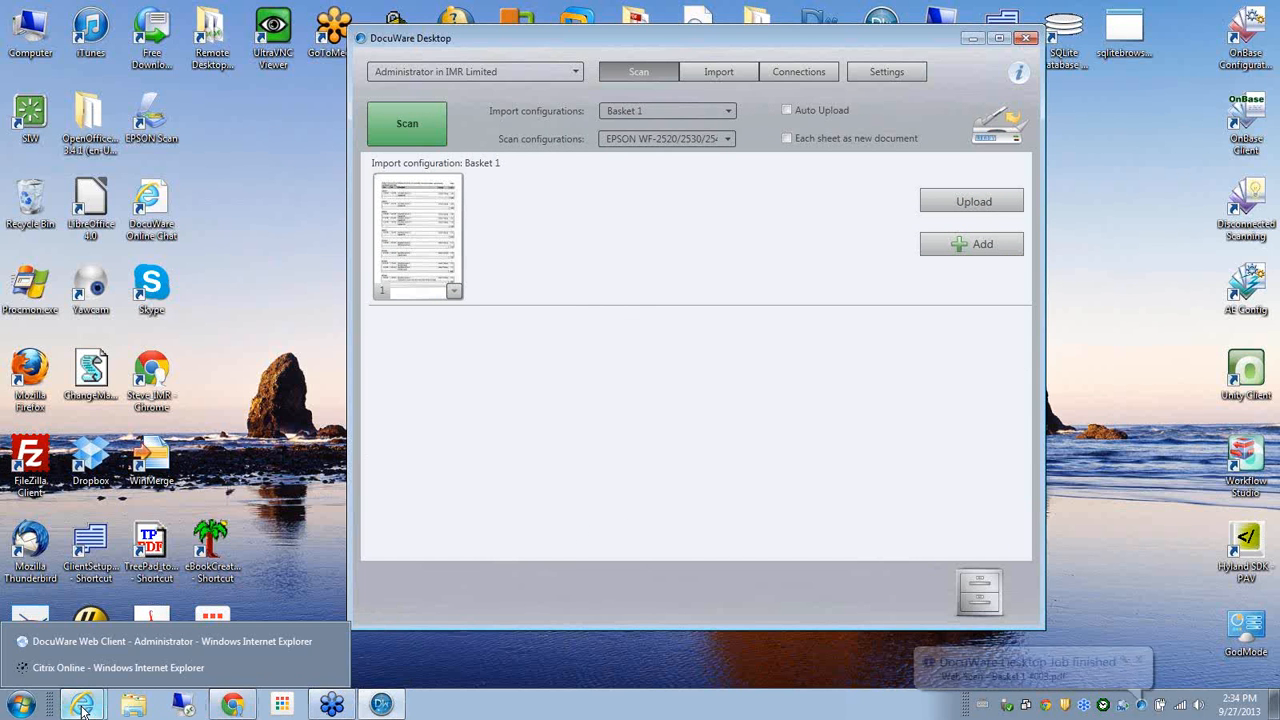
click(86, 645)
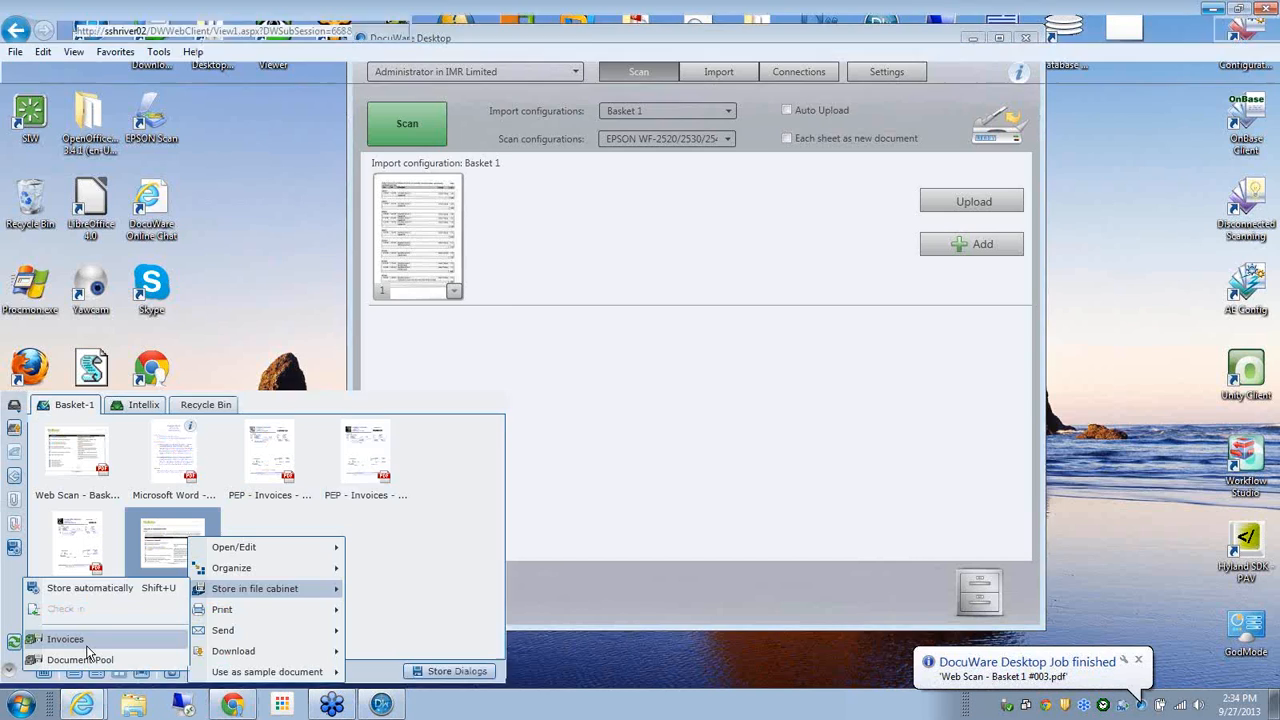
click(434, 608)
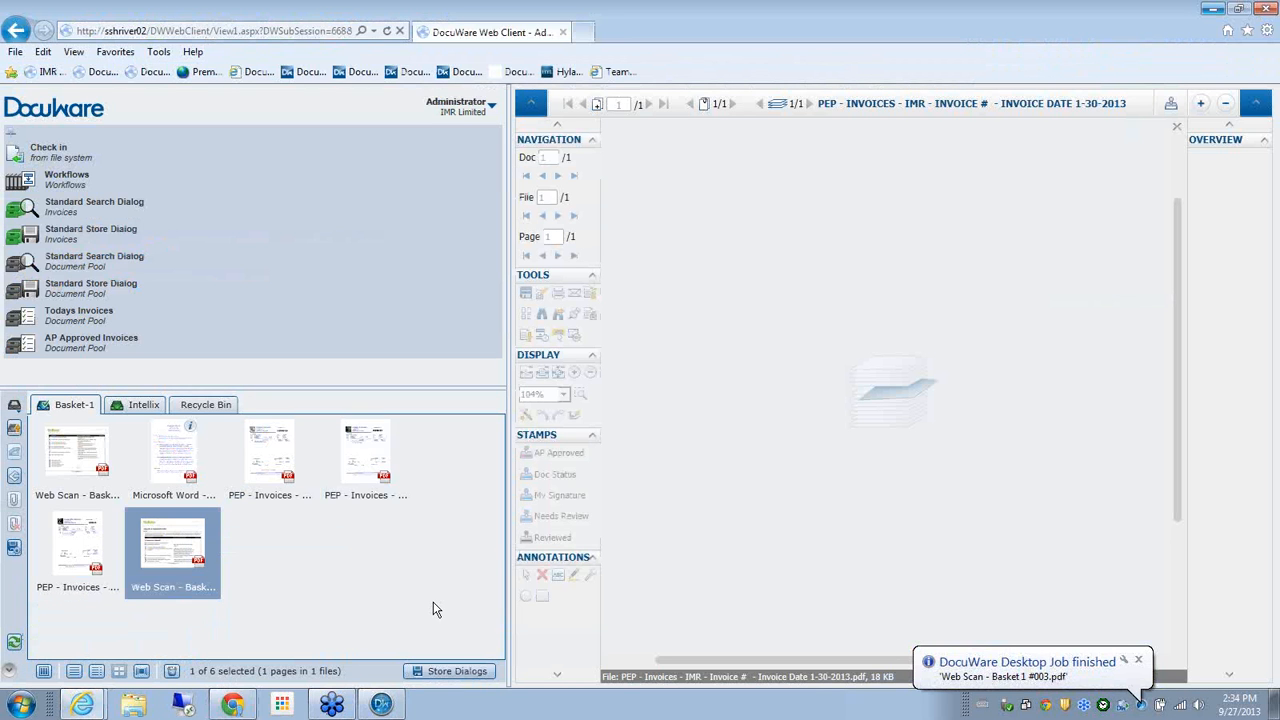
click(14, 642)
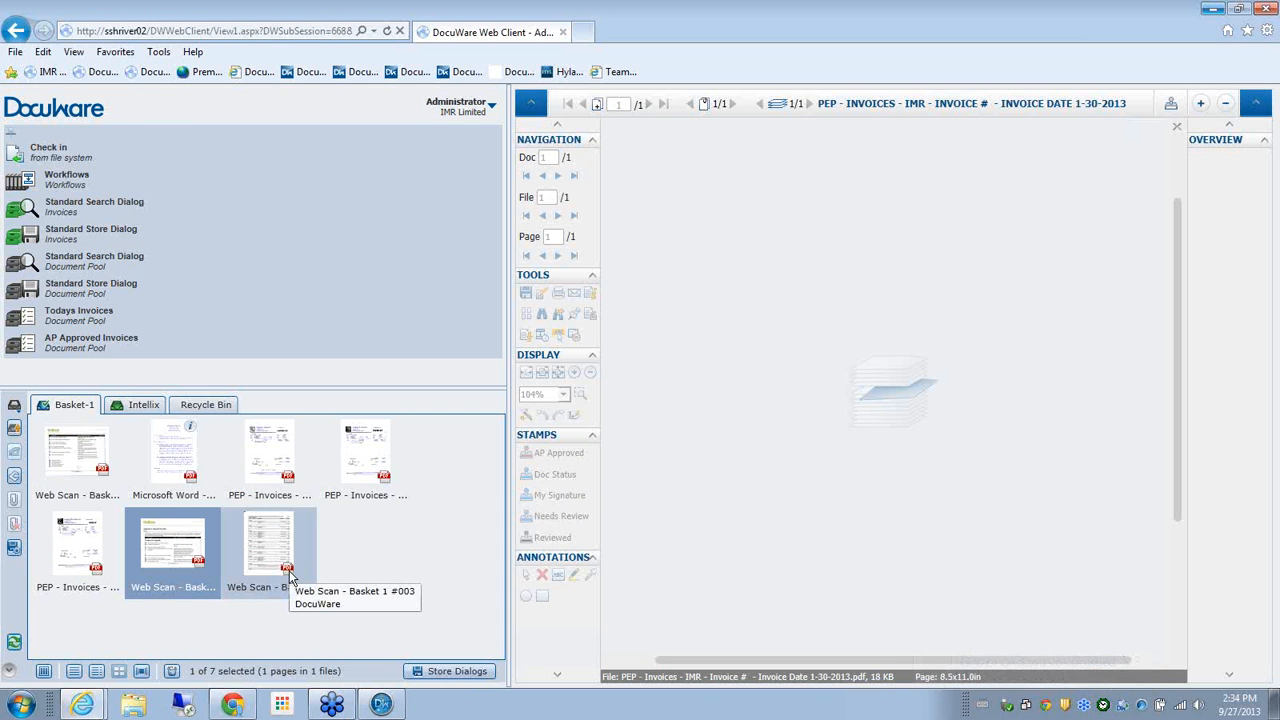
View Web Scan - Basket 1 #003, compare its first and second pages, and fit the whole page in the viewer
click(279, 556)
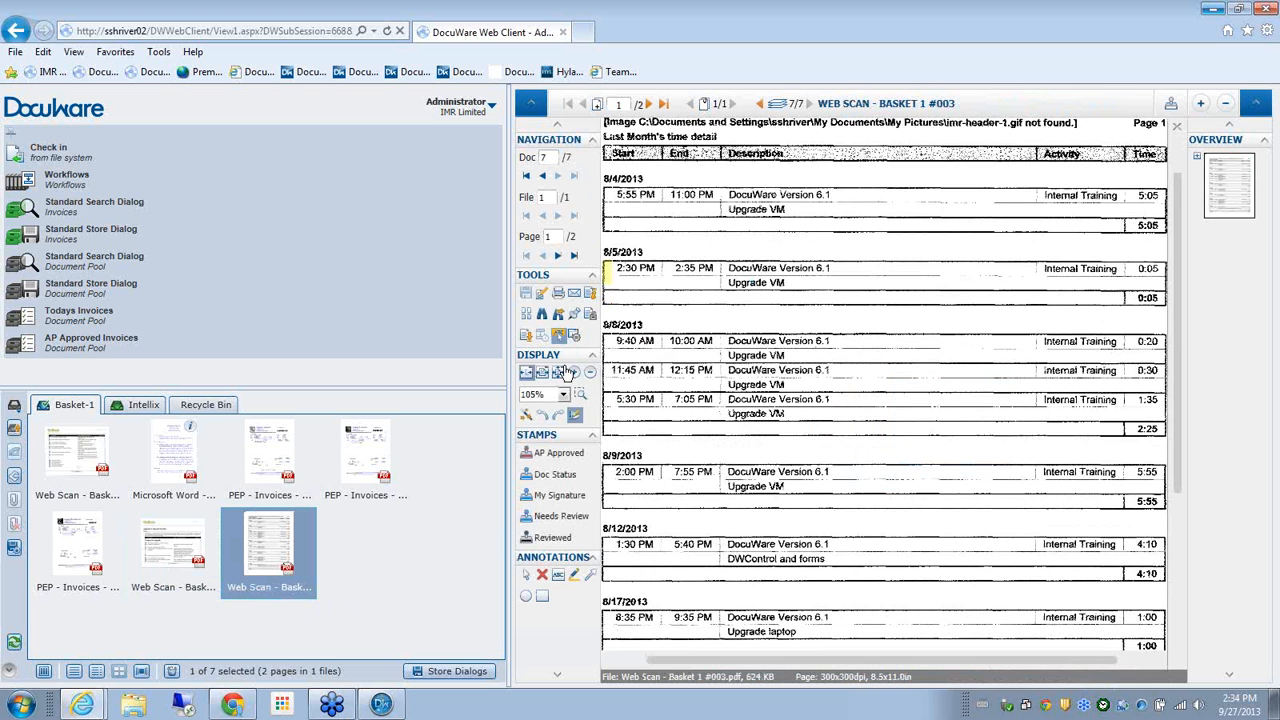
click(528, 376)
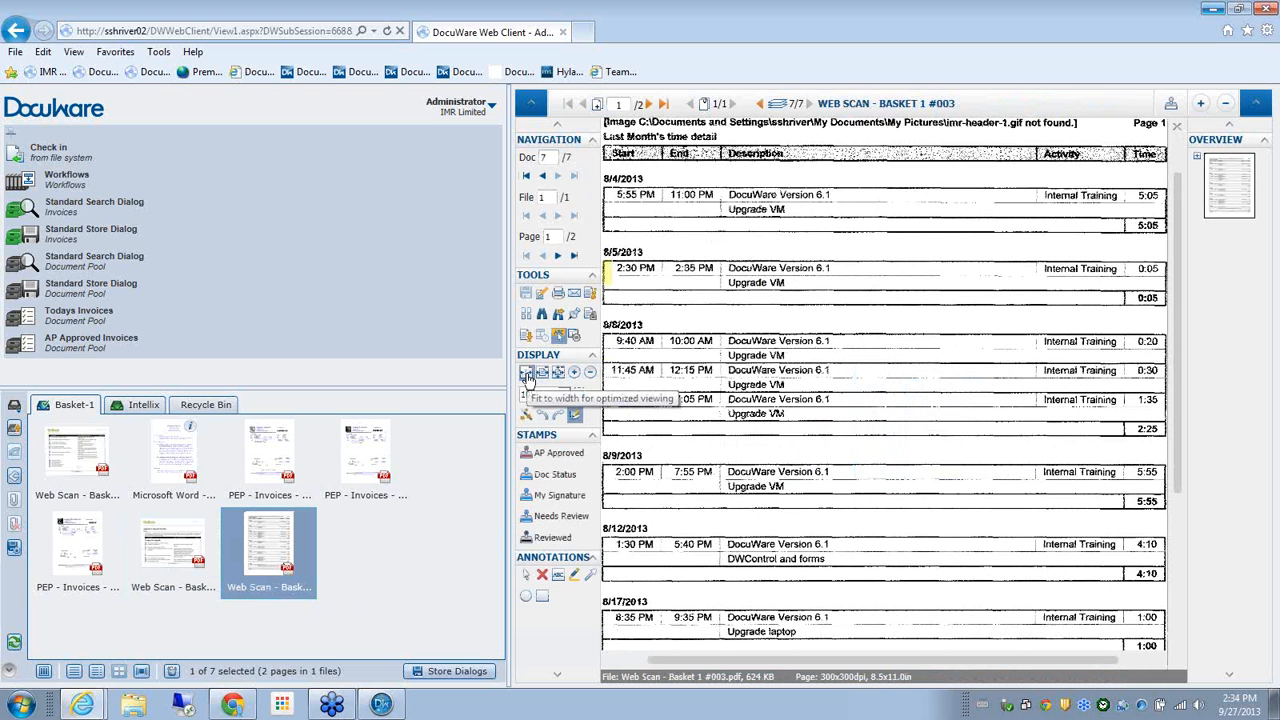
click(559, 257)
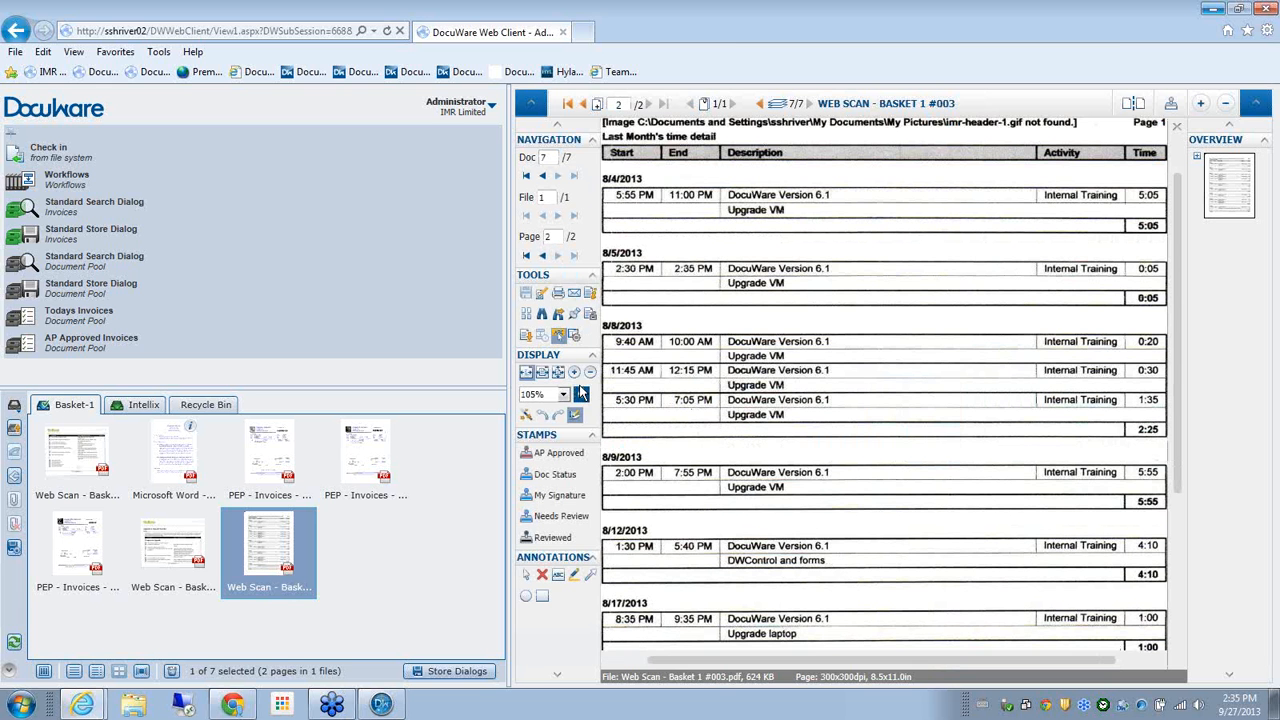
click(558, 371)
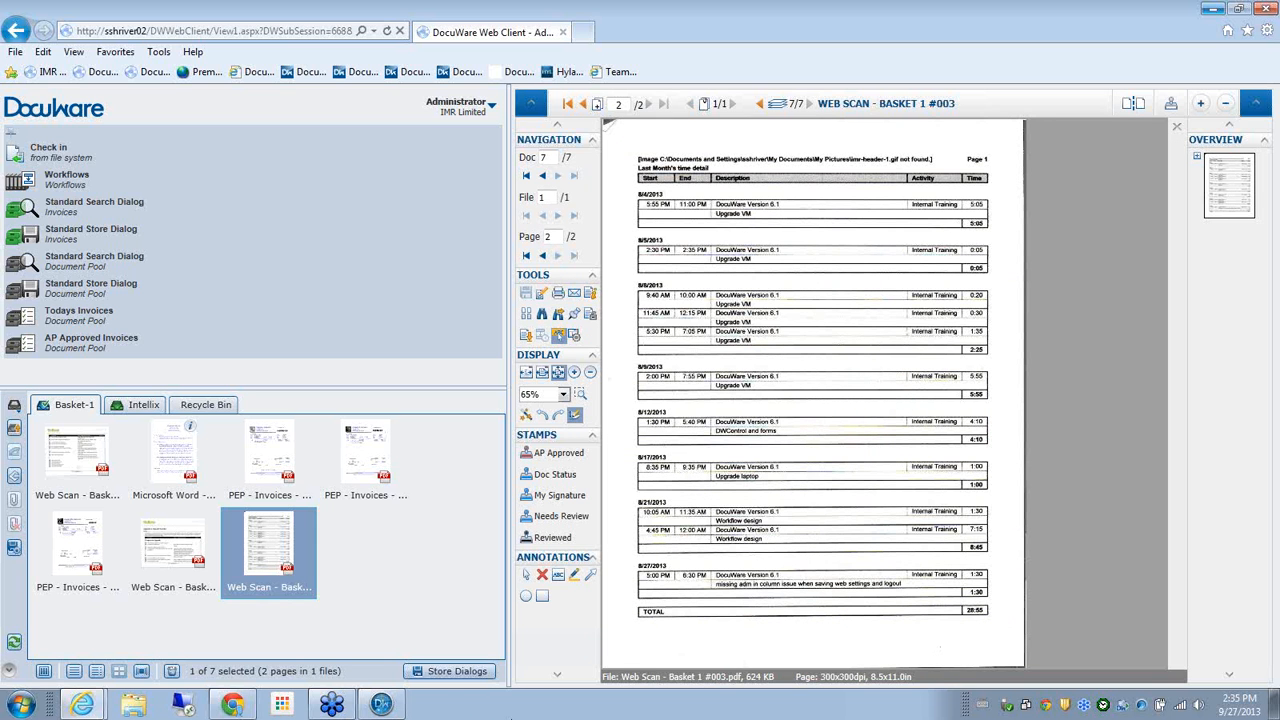
Switch to DocuWare Desktop and show the list of import configurations with their monitored folders
click(385, 705)
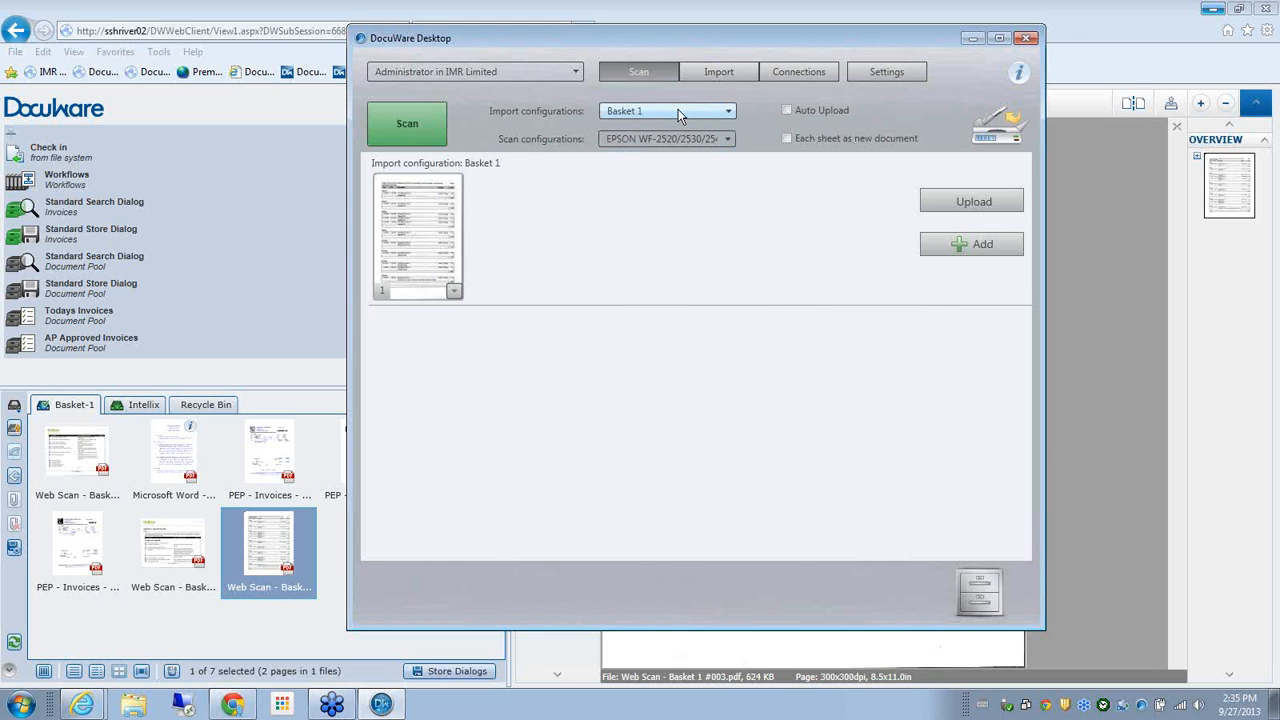
click(720, 72)
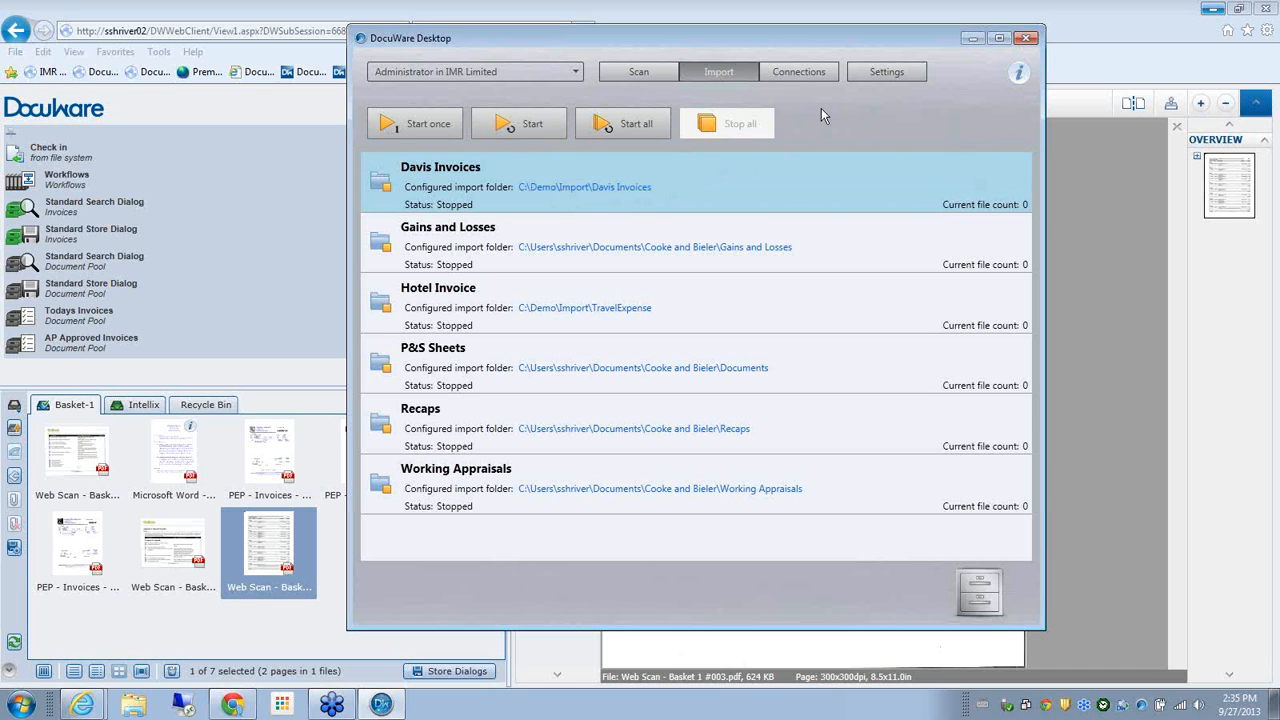
Show the Davis Invoices import job's settings and open the import configurations in a maximized browser window
click(885, 77)
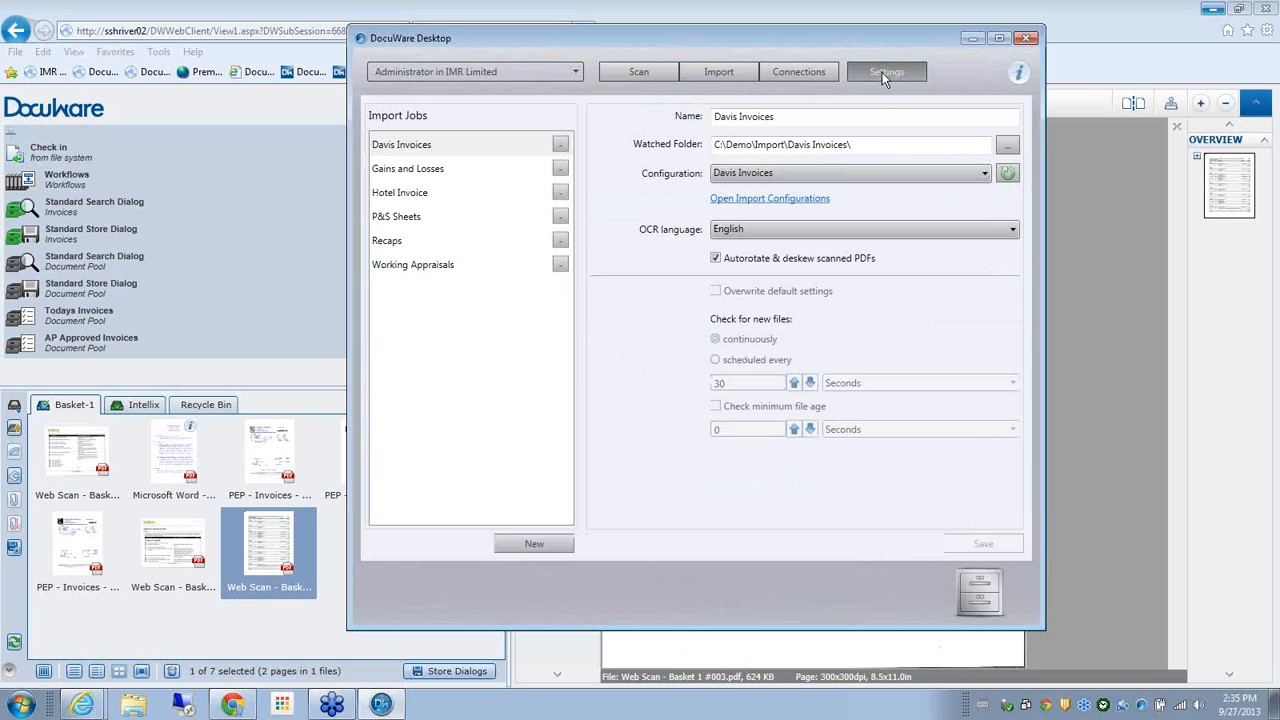
click(415, 150)
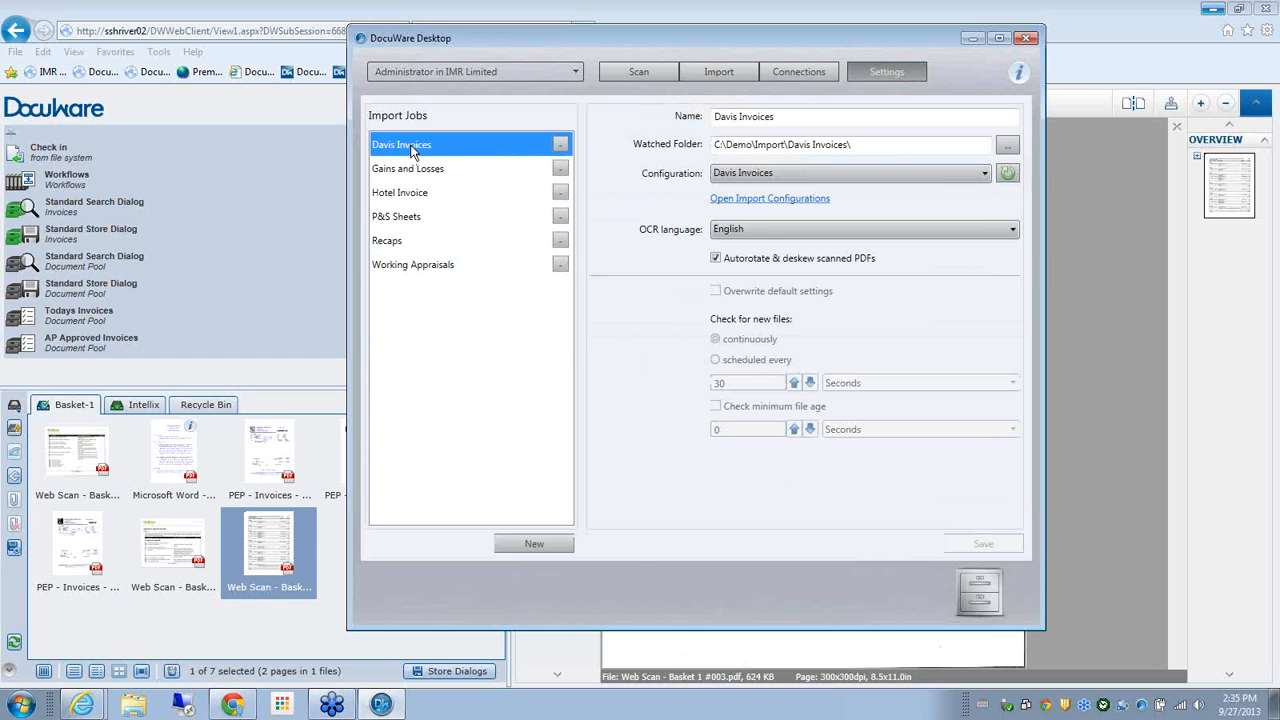
click(771, 203)
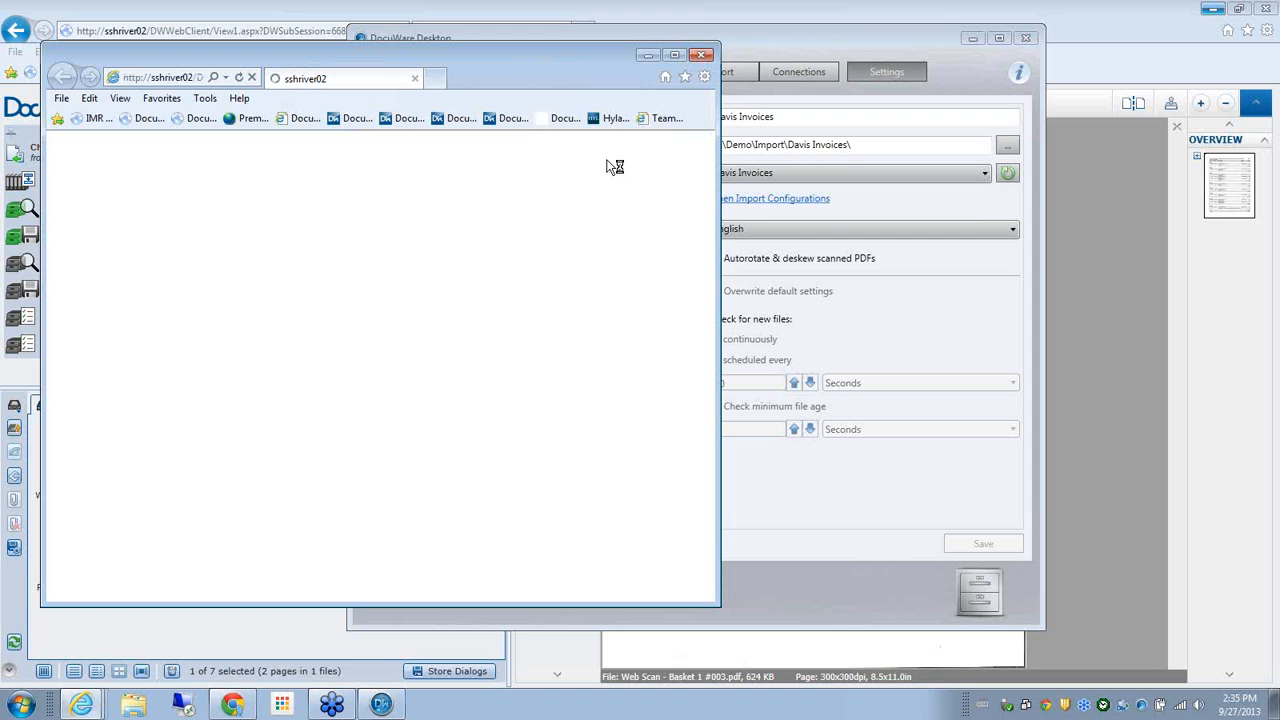
click(673, 55)
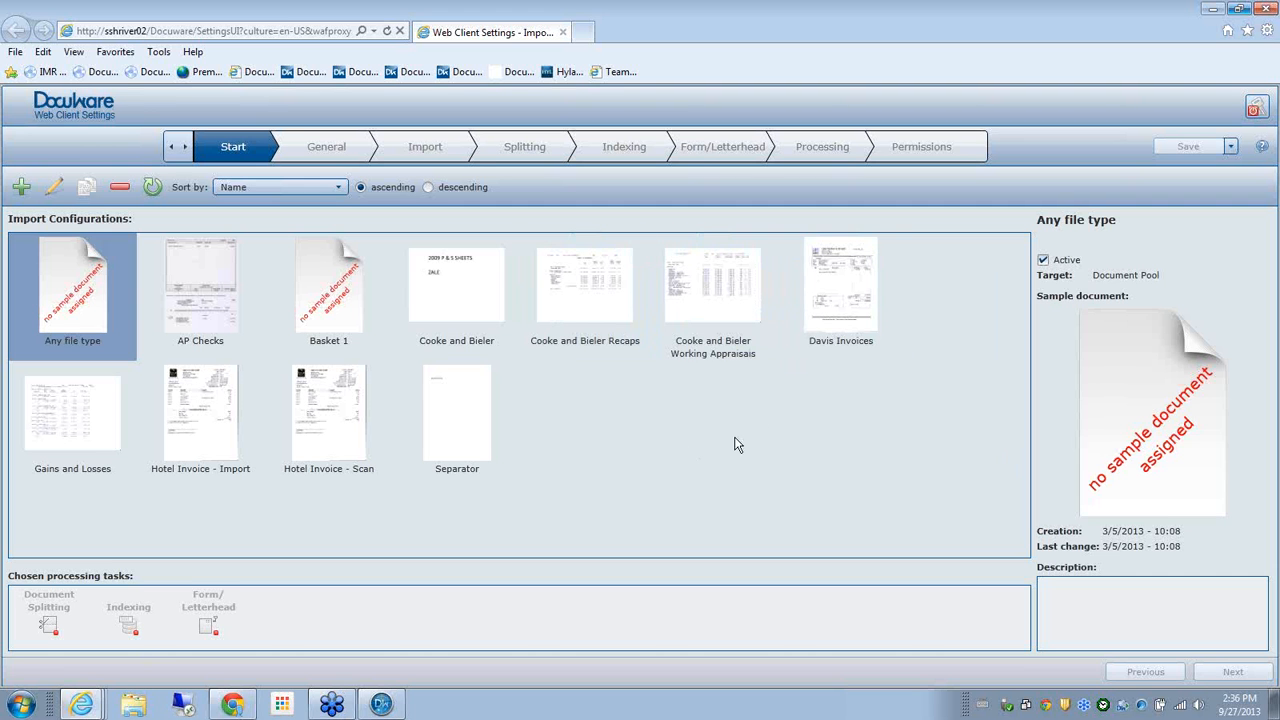
Open the Davis Invoices import configuration for editing and review its general, import and splitting settings
click(825, 300)
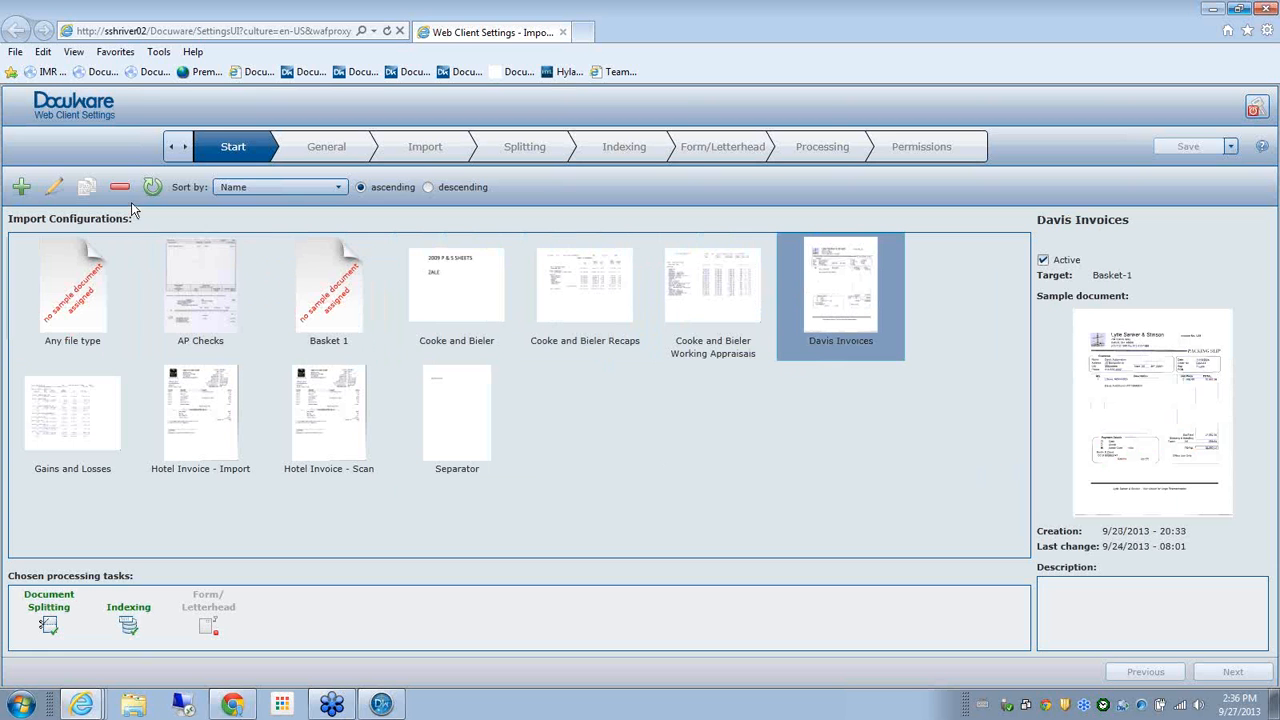
click(54, 188)
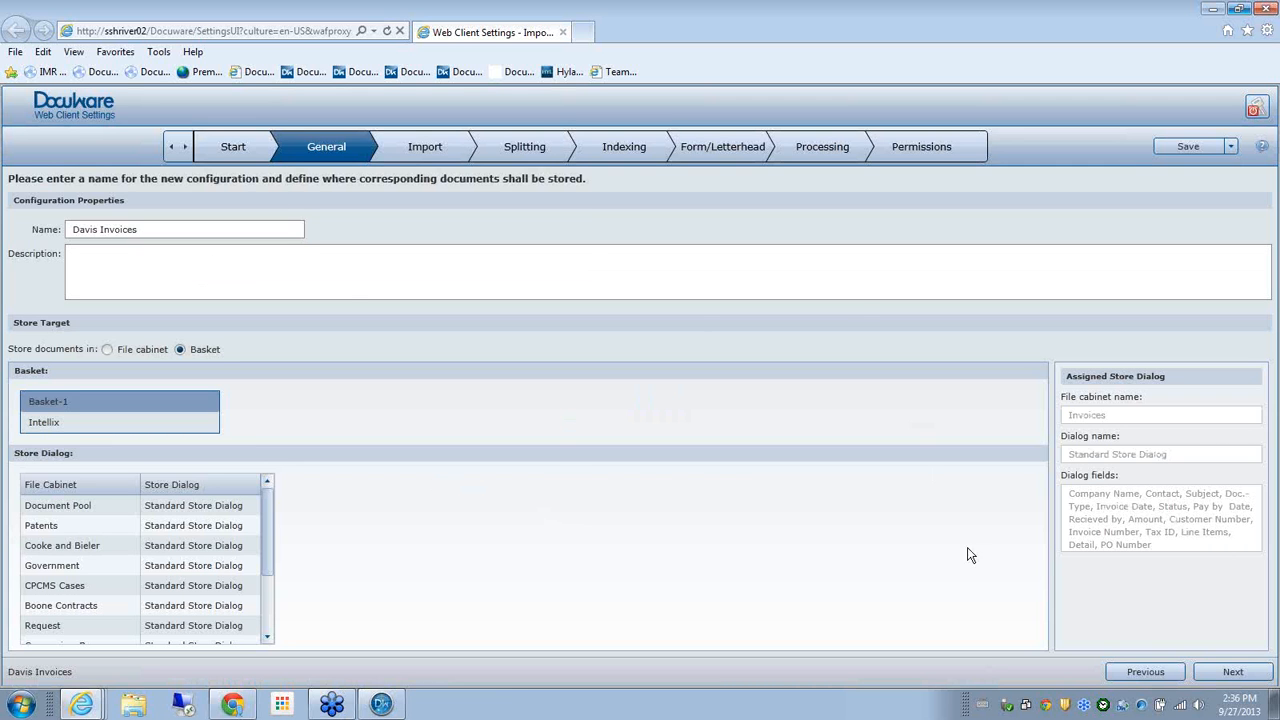
click(1230, 672)
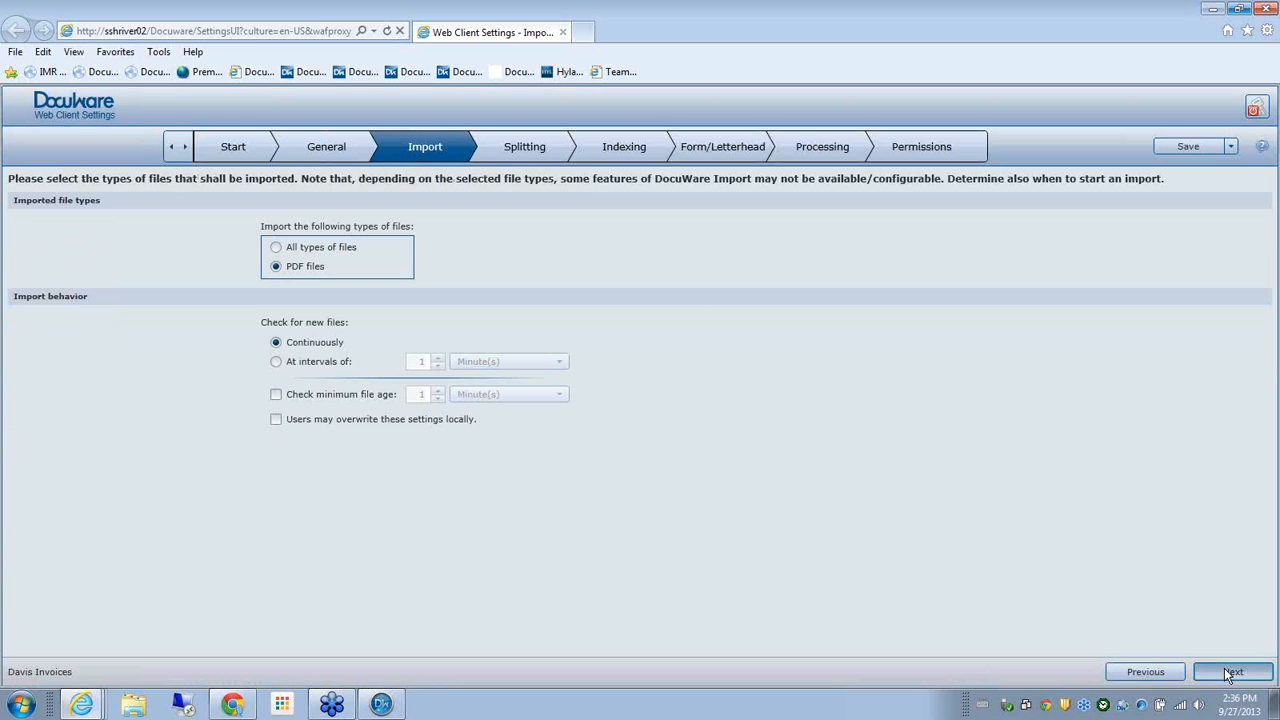
click(1230, 672)
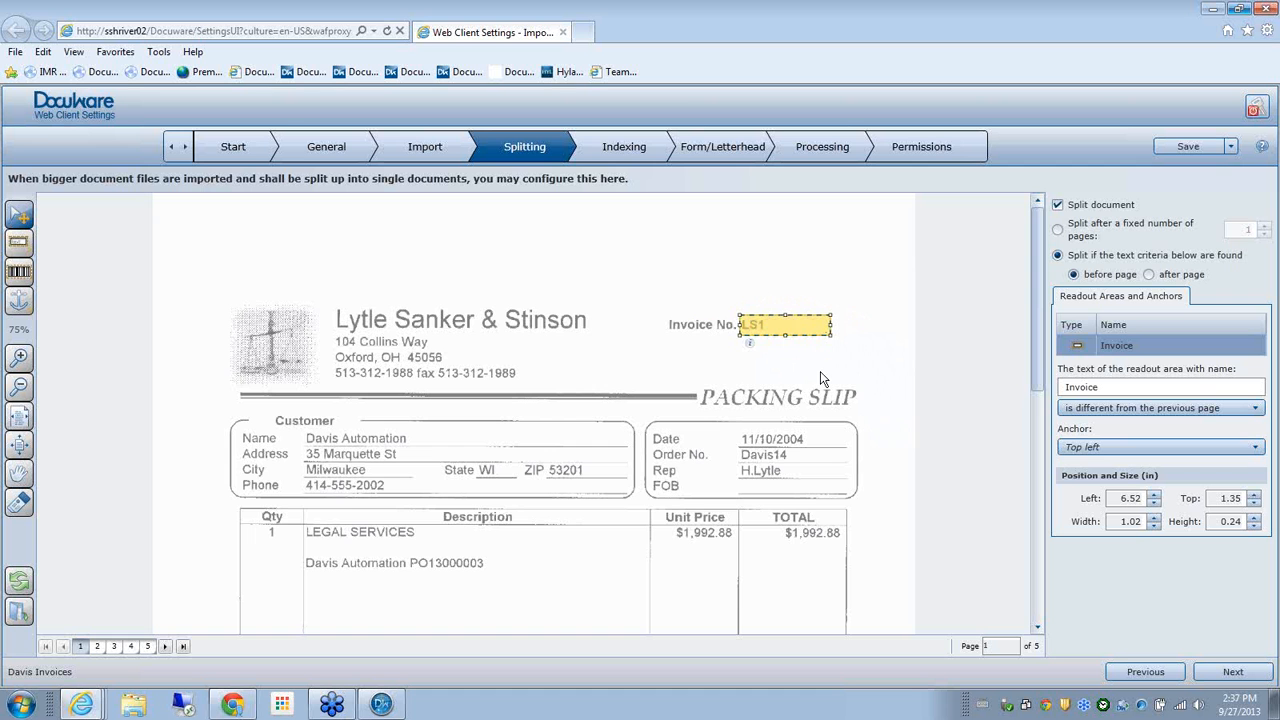
Examine which index fields the invoice's contact, date, description, ZIP, company name and phone readout areas feed, and leave the configuration
click(629, 151)
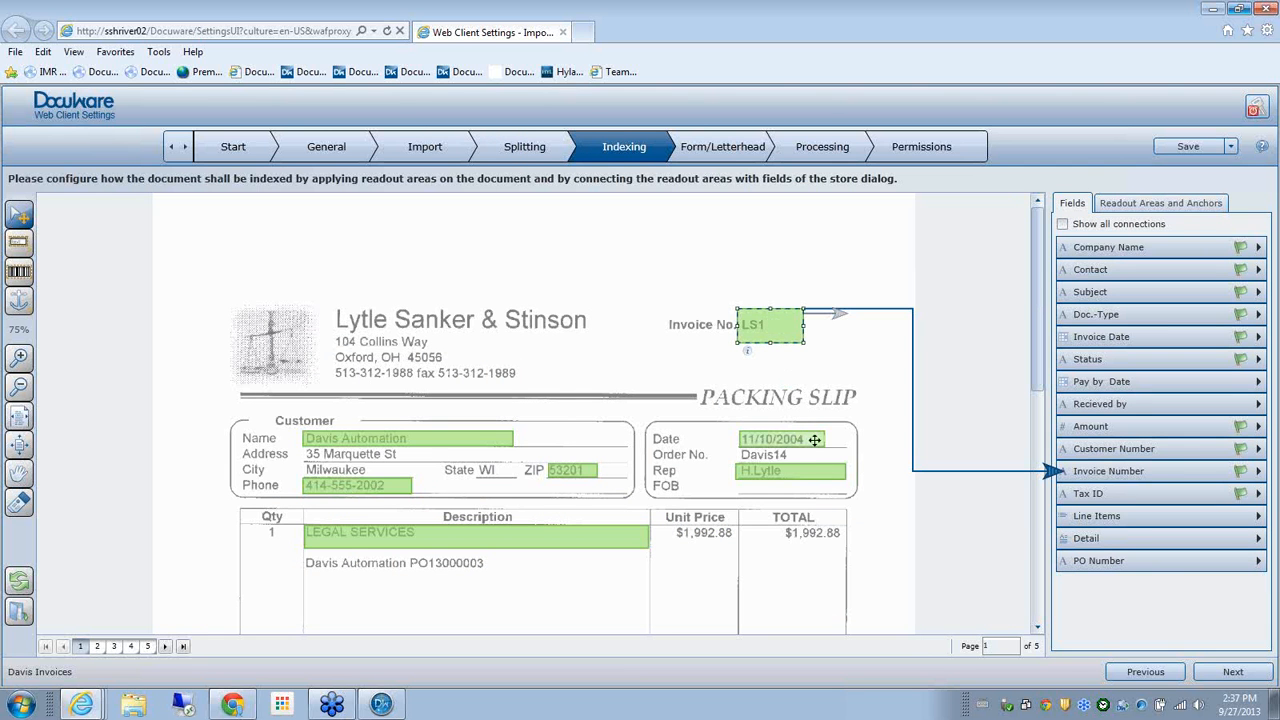
click(810, 473)
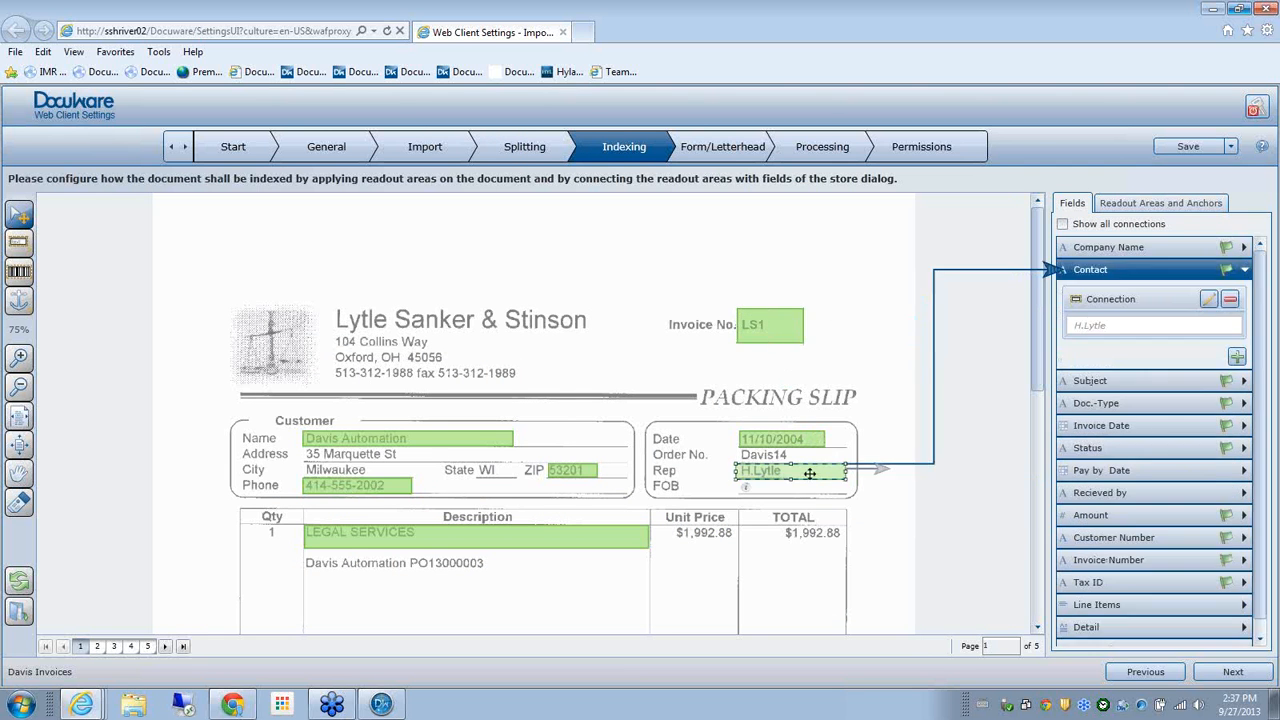
click(785, 438)
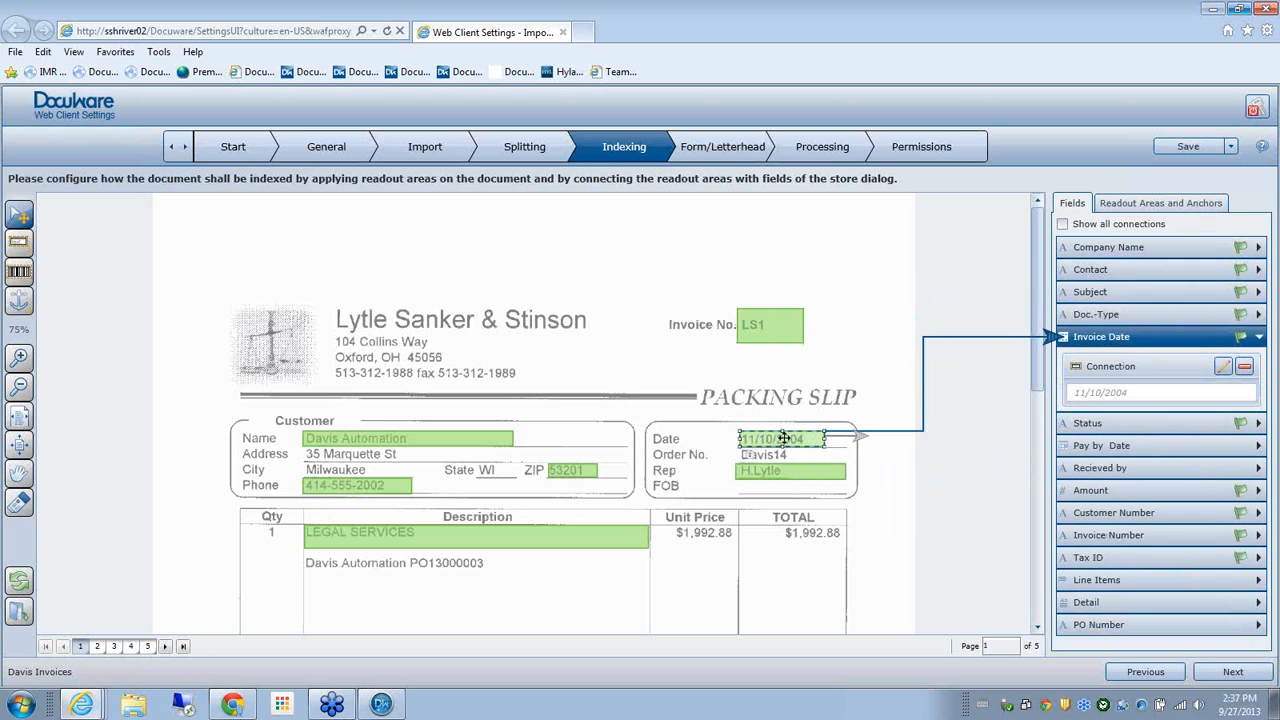
click(597, 533)
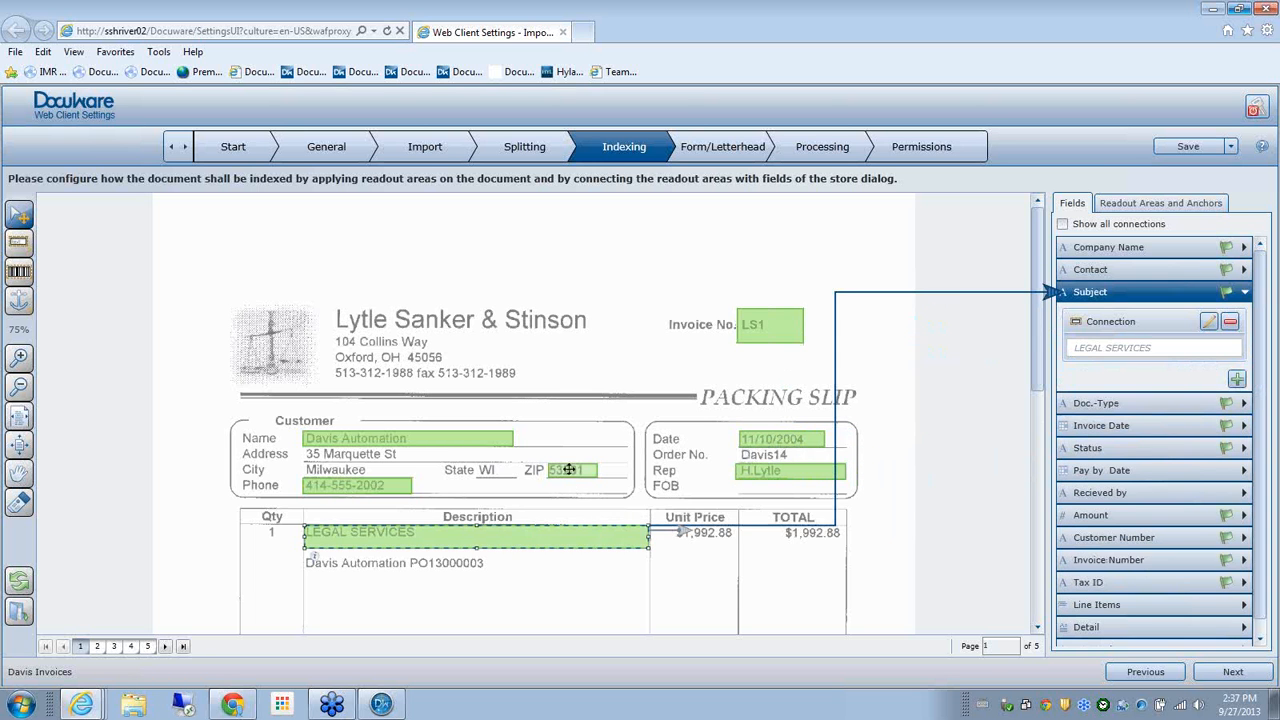
click(569, 470)
click(458, 437)
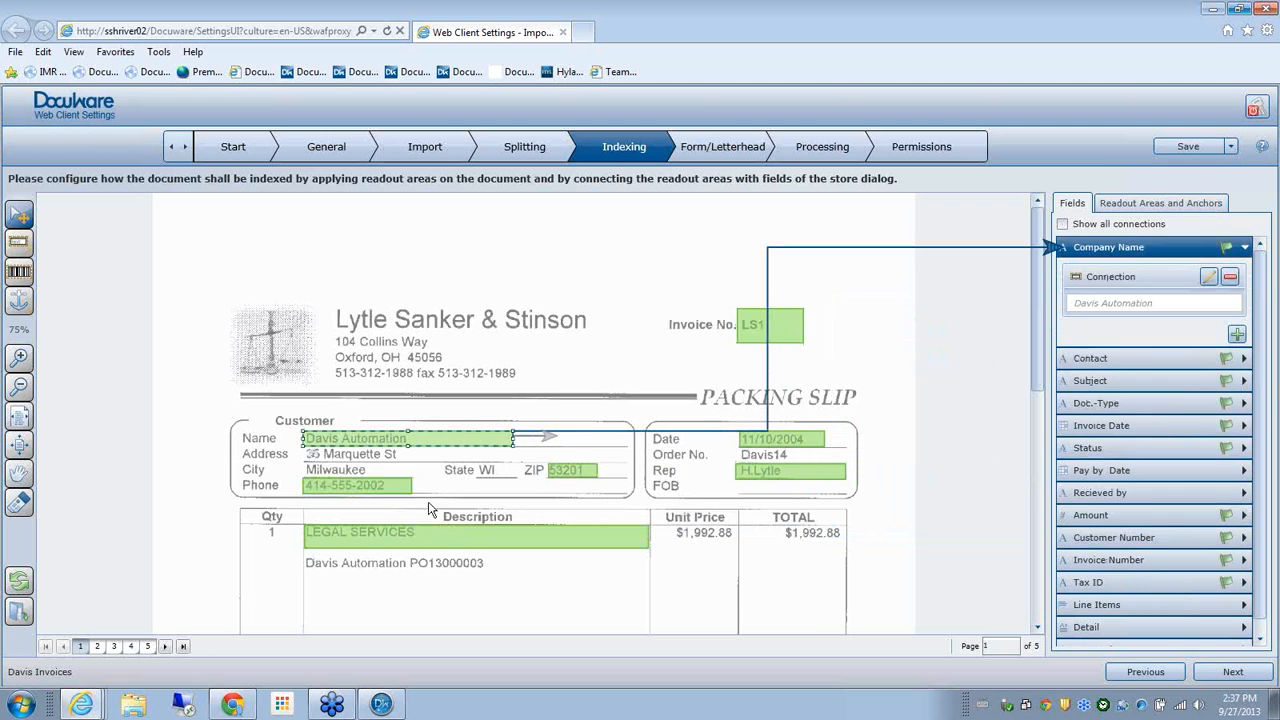
click(381, 484)
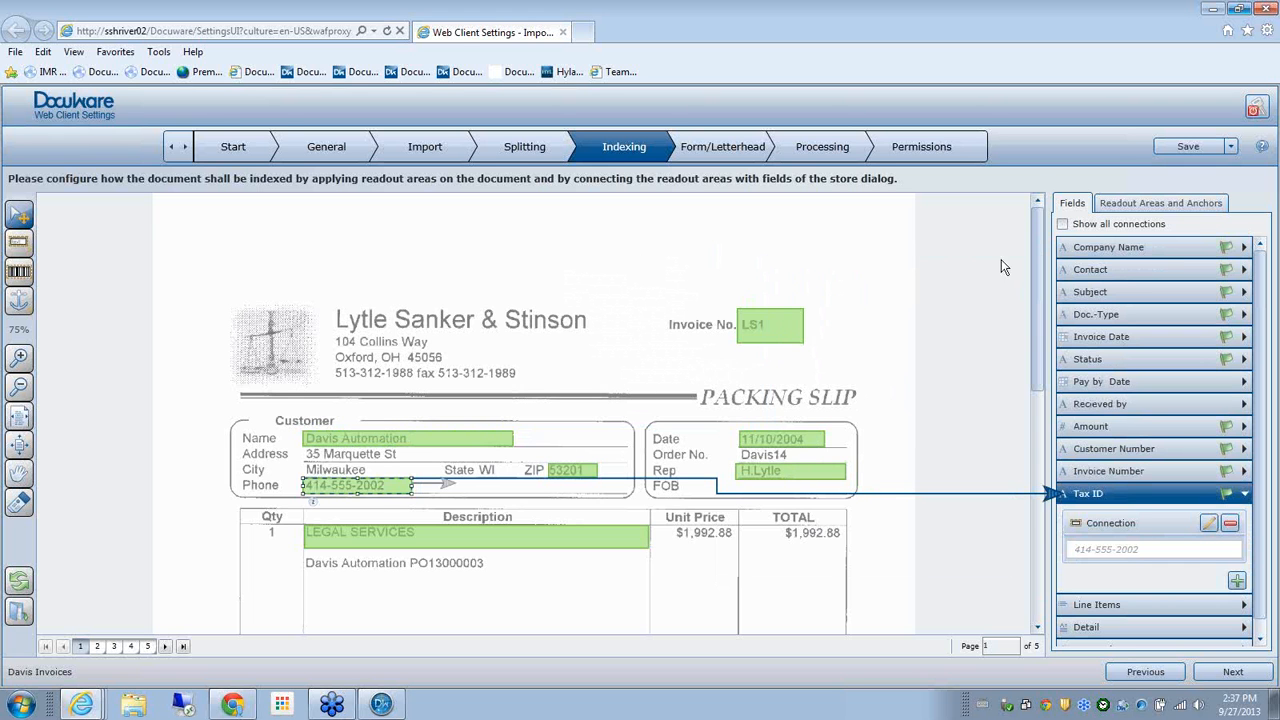
click(1231, 147)
click(1191, 253)
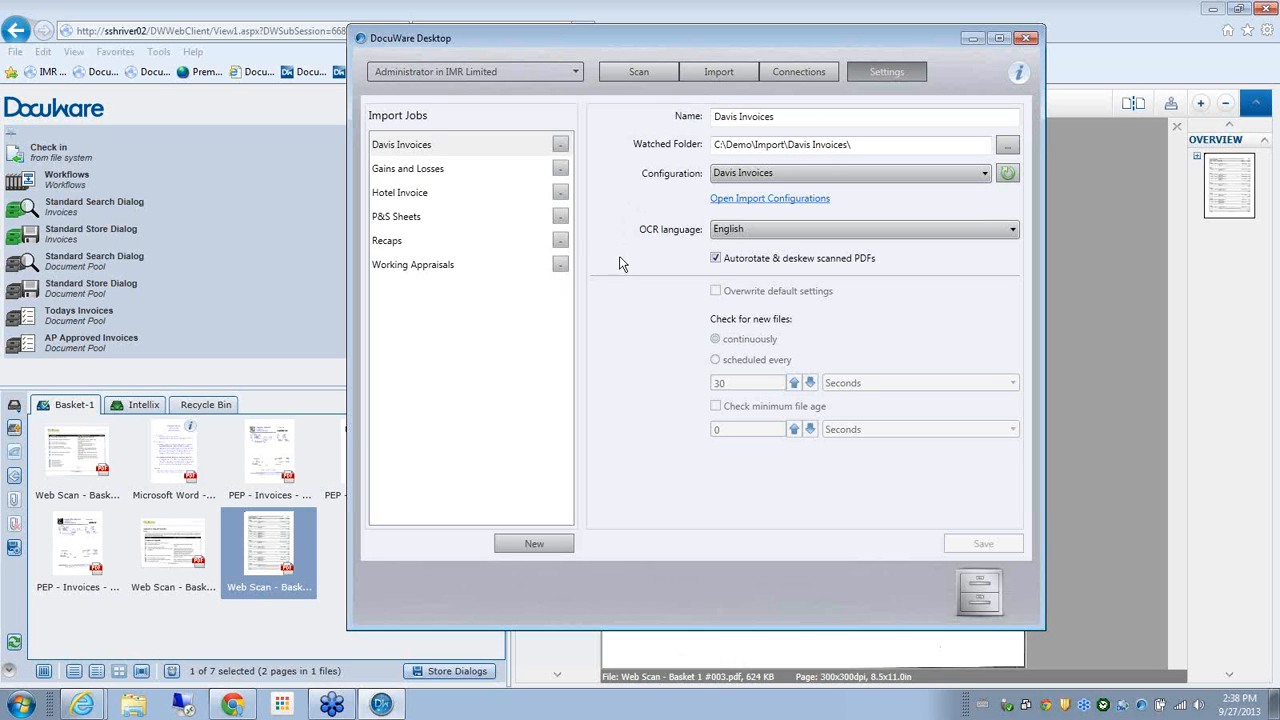
Show the import jobs and the scan view once more, and close DocuWare Desktop
click(722, 75)
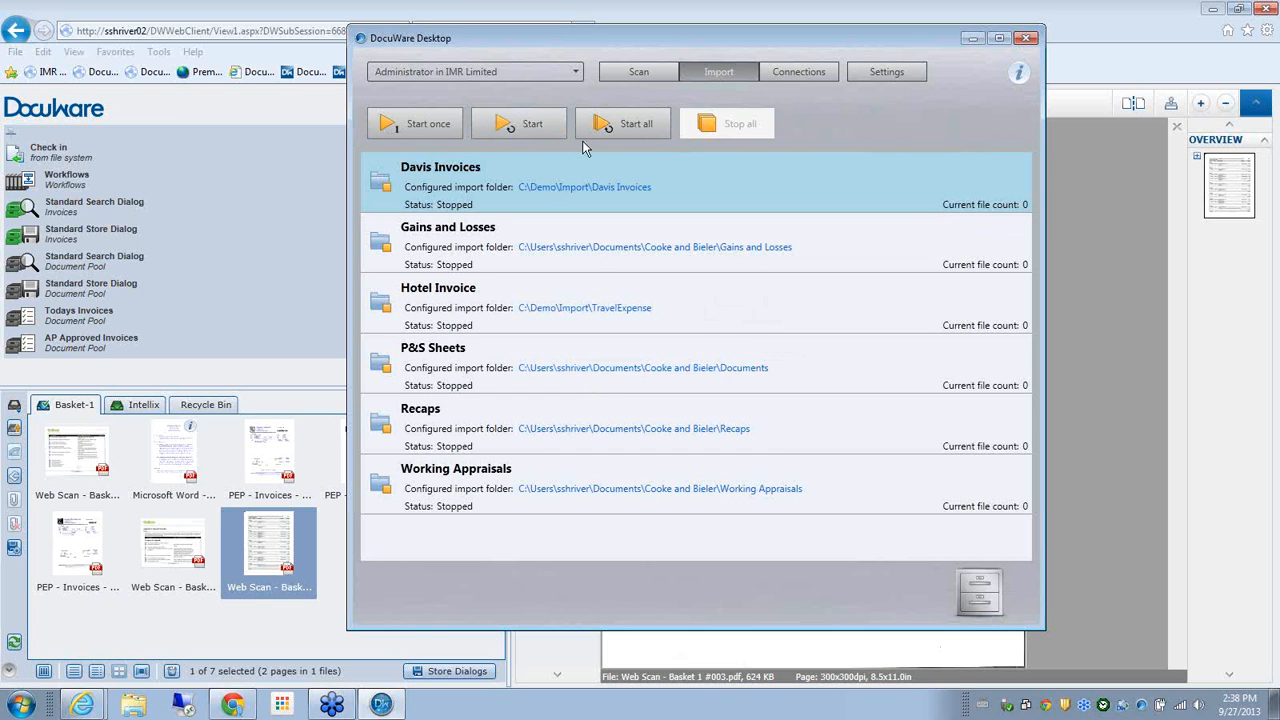
click(620, 71)
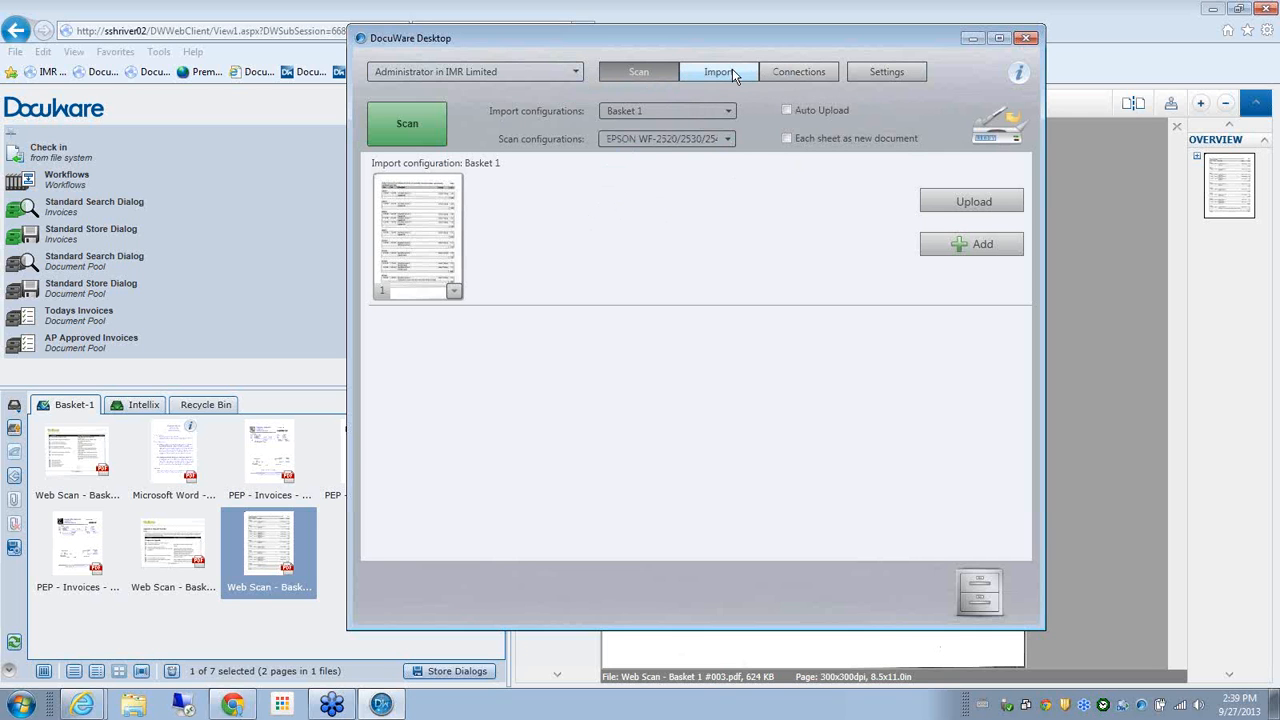
click(1029, 39)
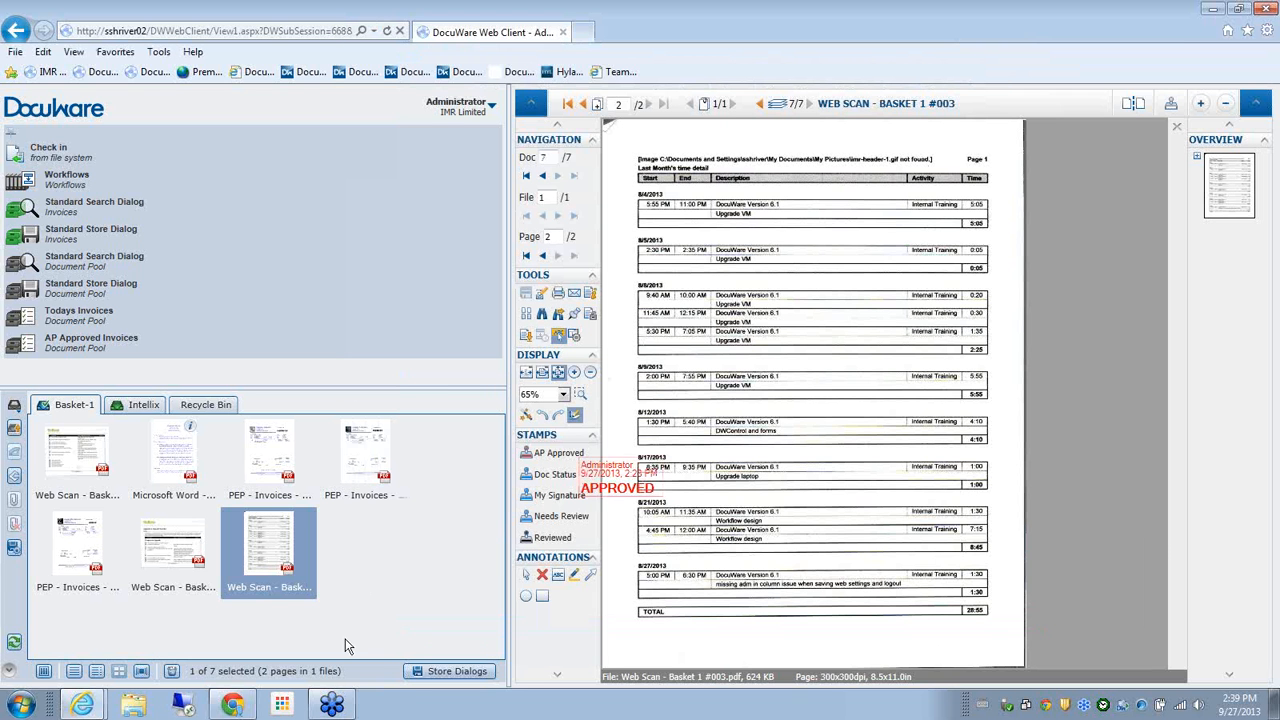
Run the DocuWare Client Setup from the web client and advance to the selection of client applications
click(462, 104)
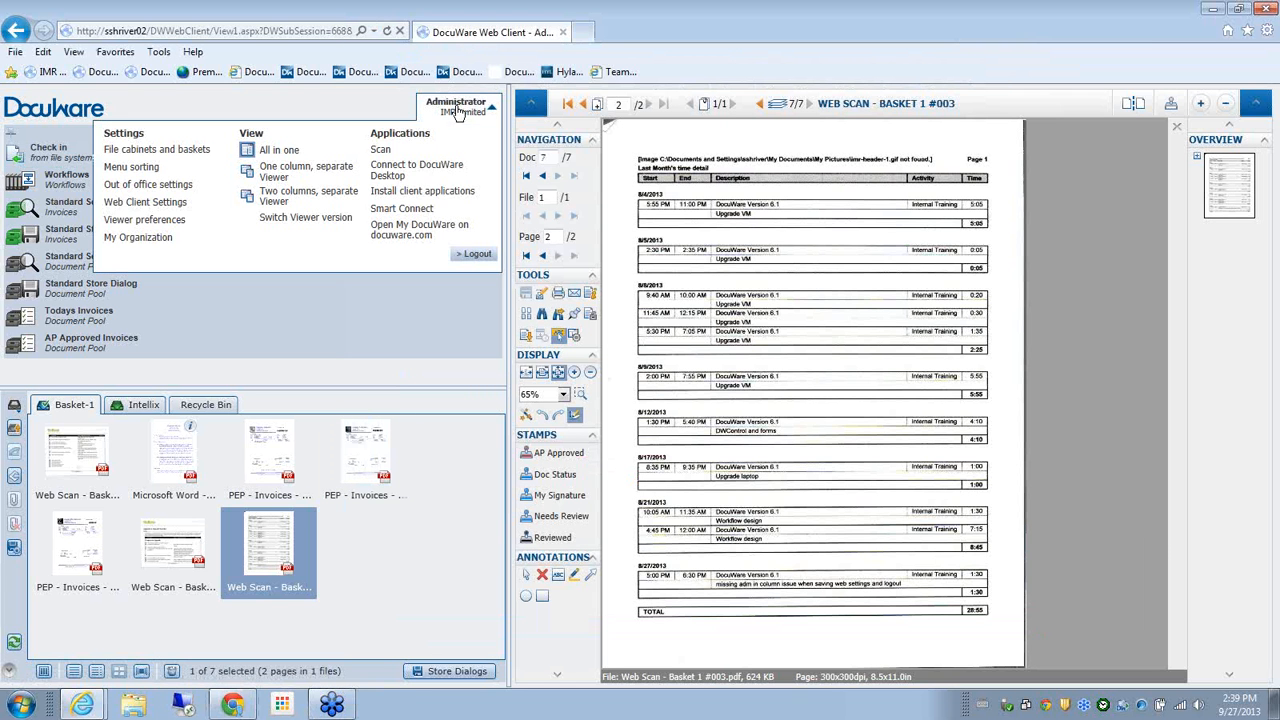
click(433, 194)
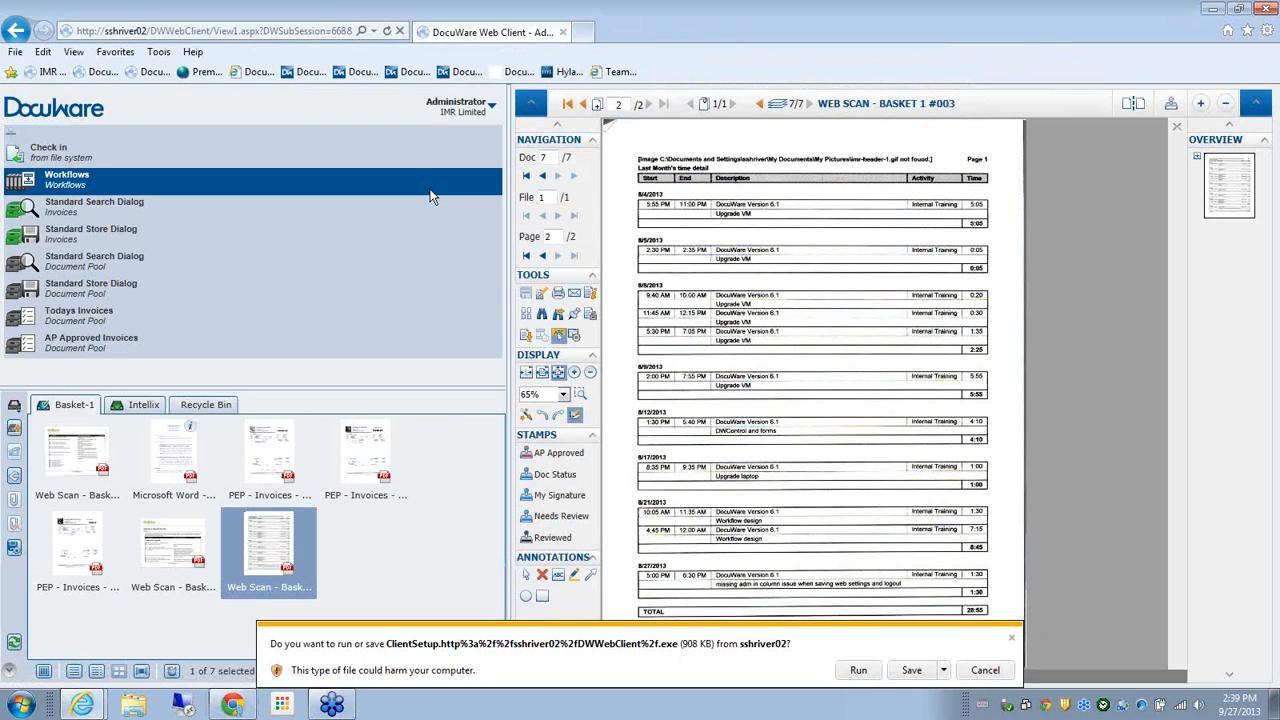
click(858, 670)
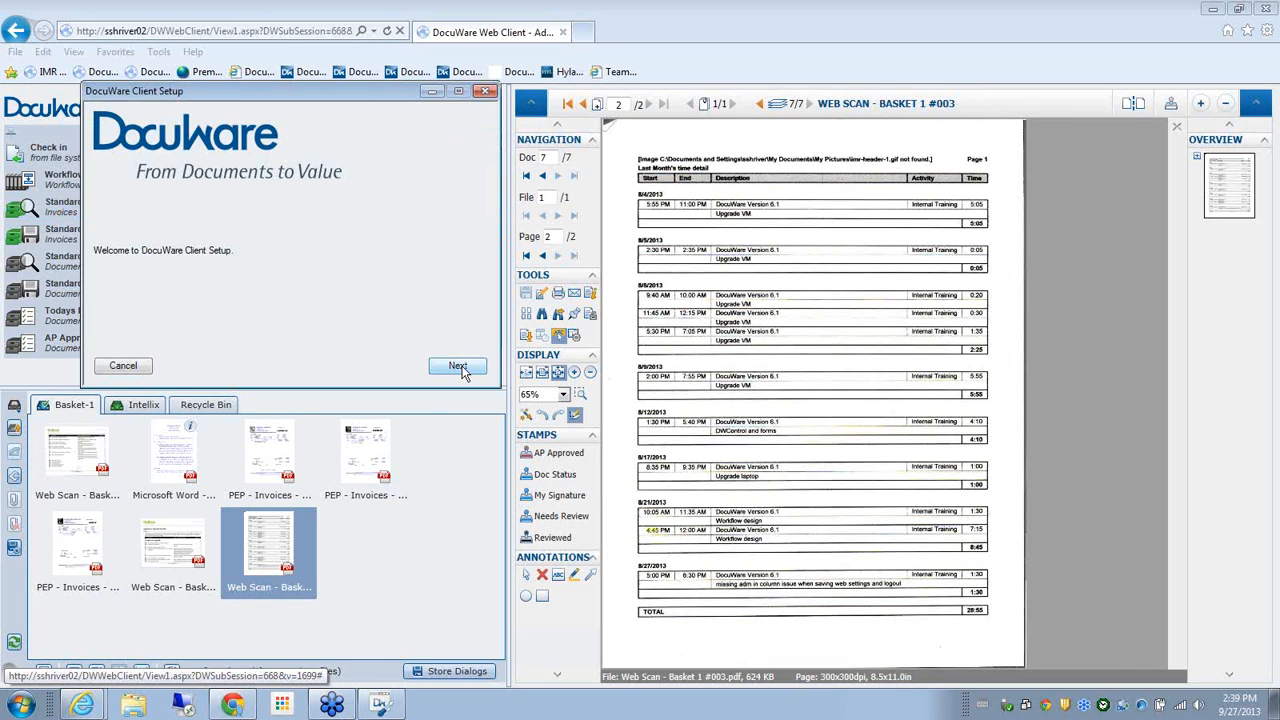
click(459, 367)
mouse_move(145, 165)
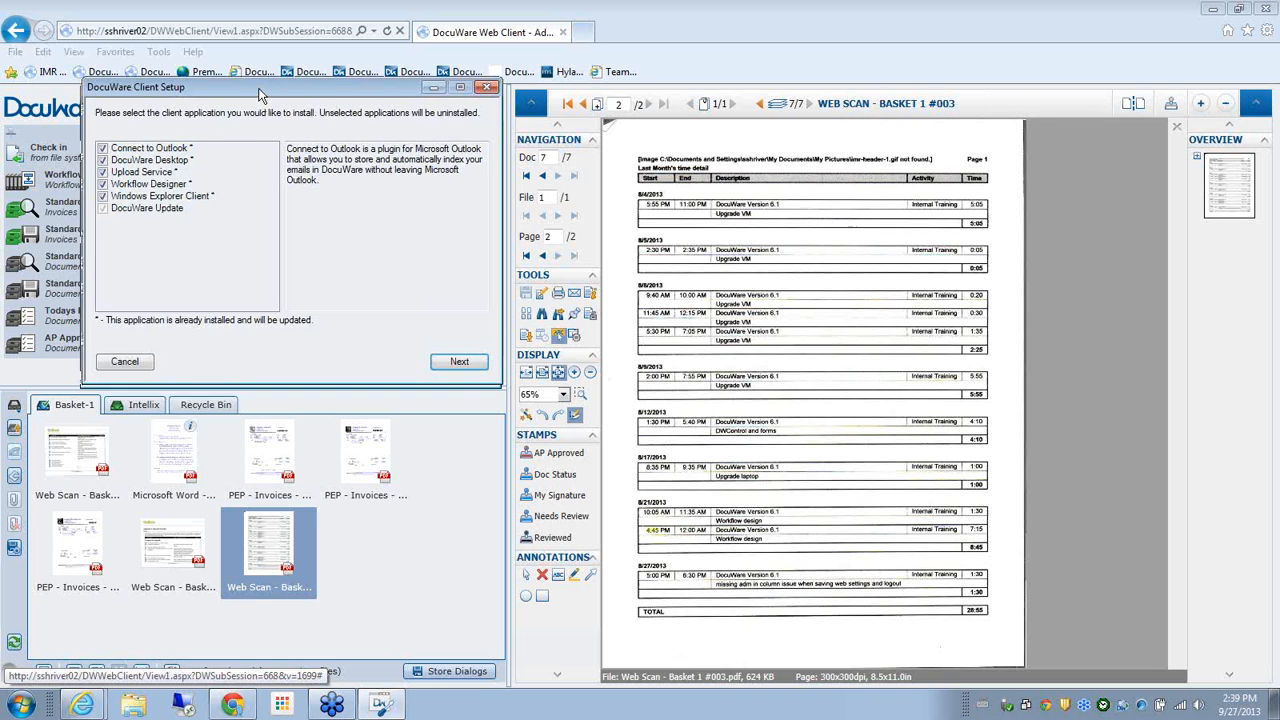
drag(258, 103, 268, 76)
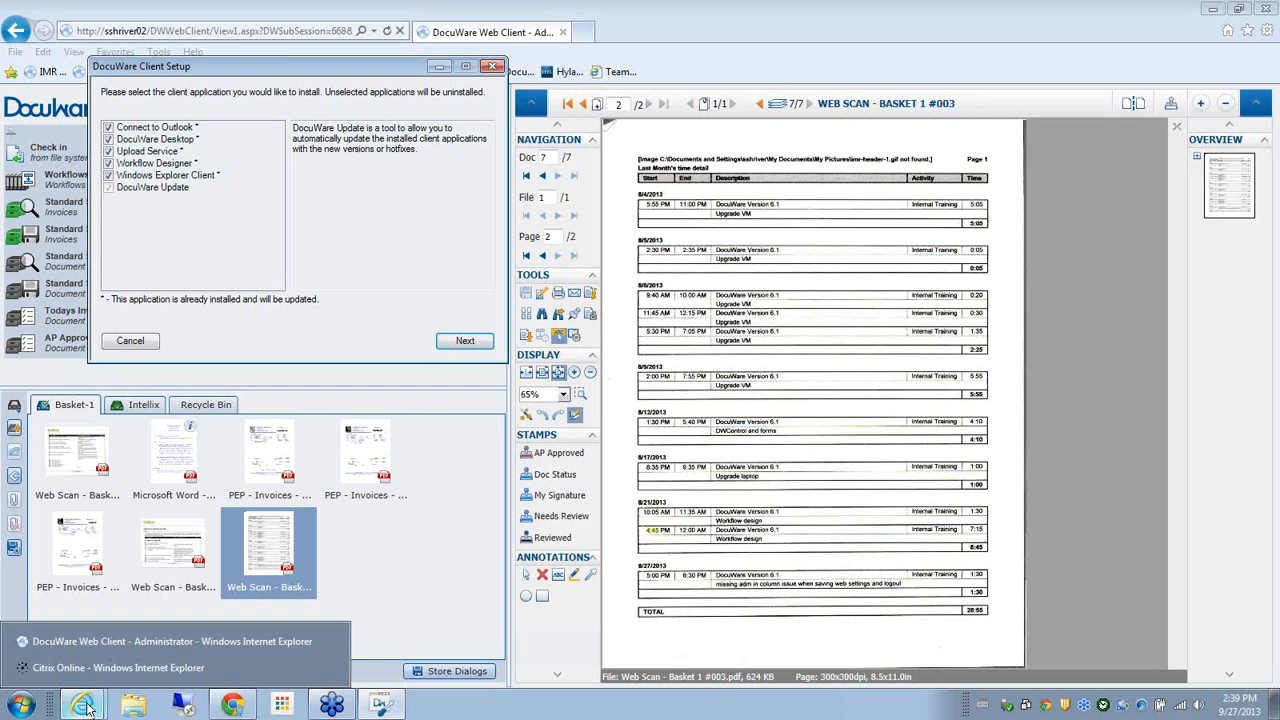
Start Microsoft Word 2007 and open the most recent resume document
click(24, 706)
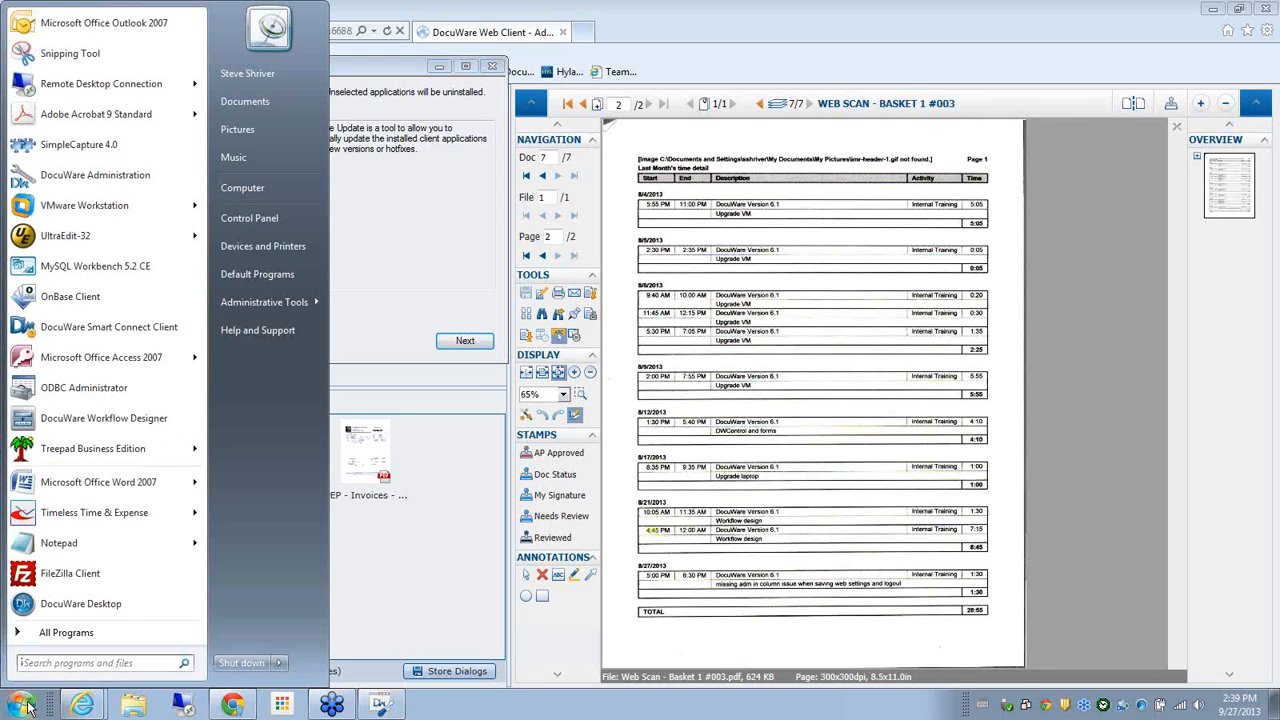
click(86, 484)
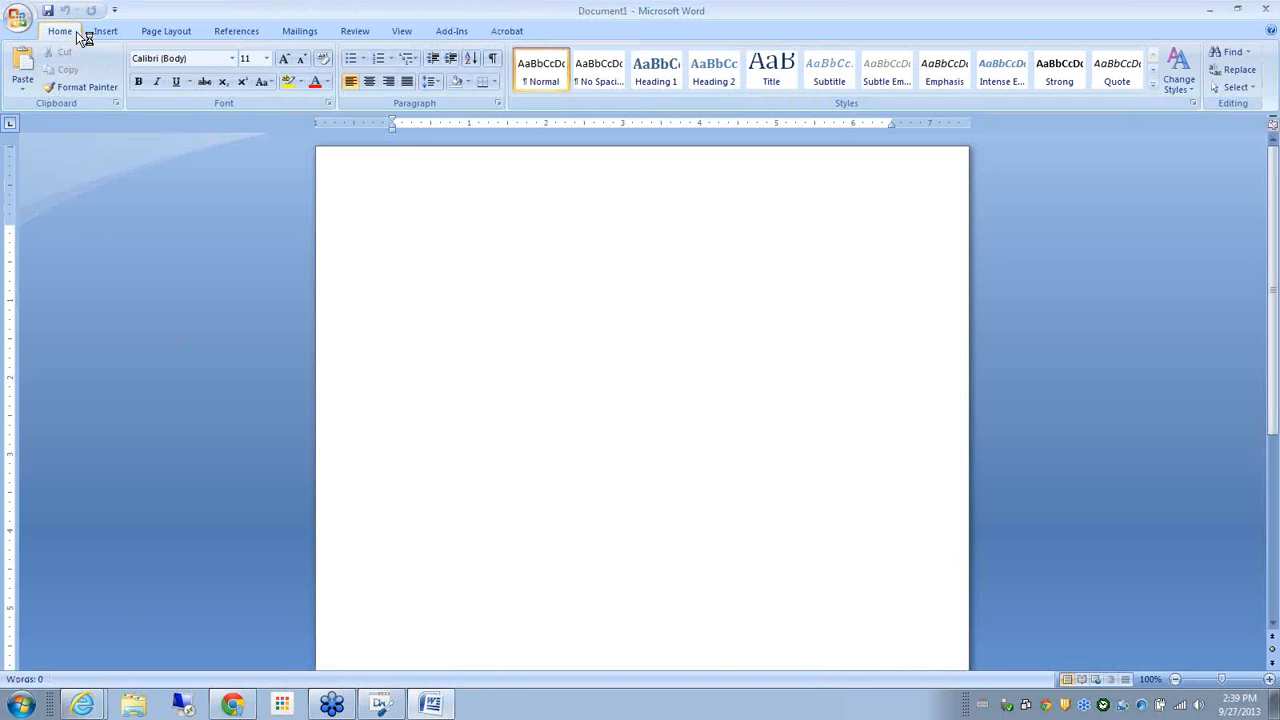
click(18, 18)
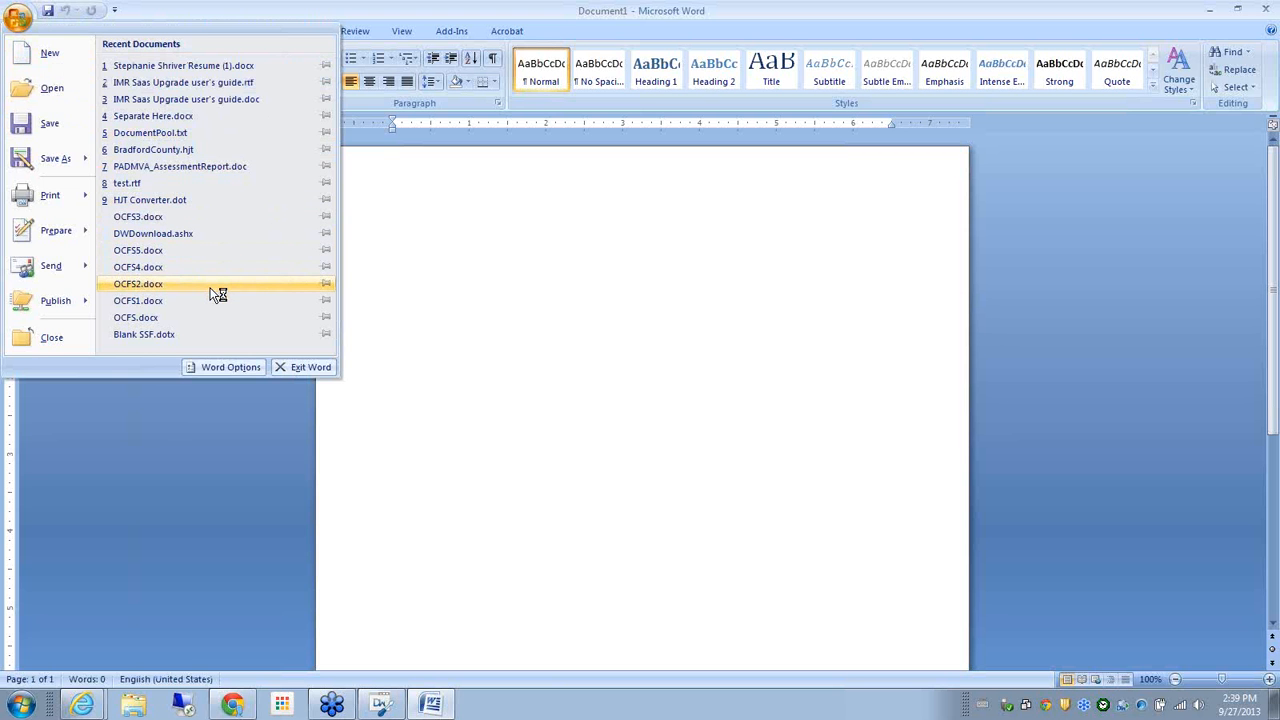
click(197, 70)
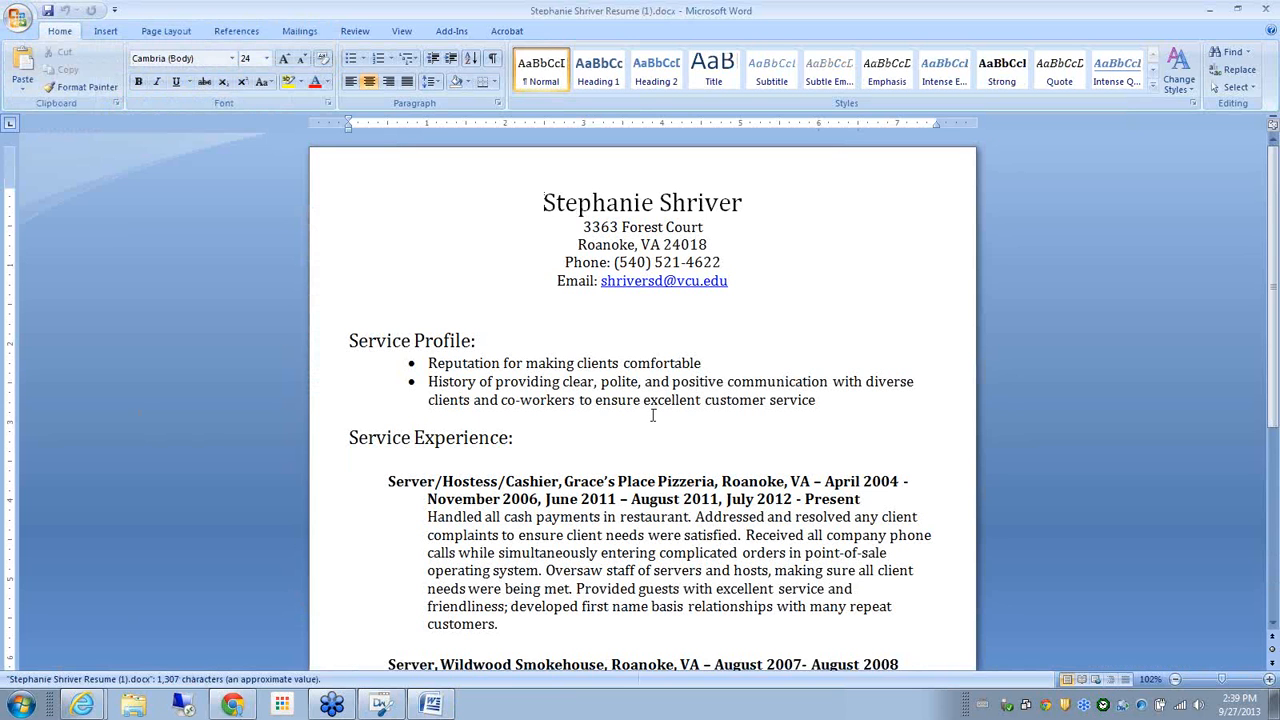
Print one copy of all resume pages to the DocuWare Printer and close Word
click(14, 20)
mouse_move(43, 200)
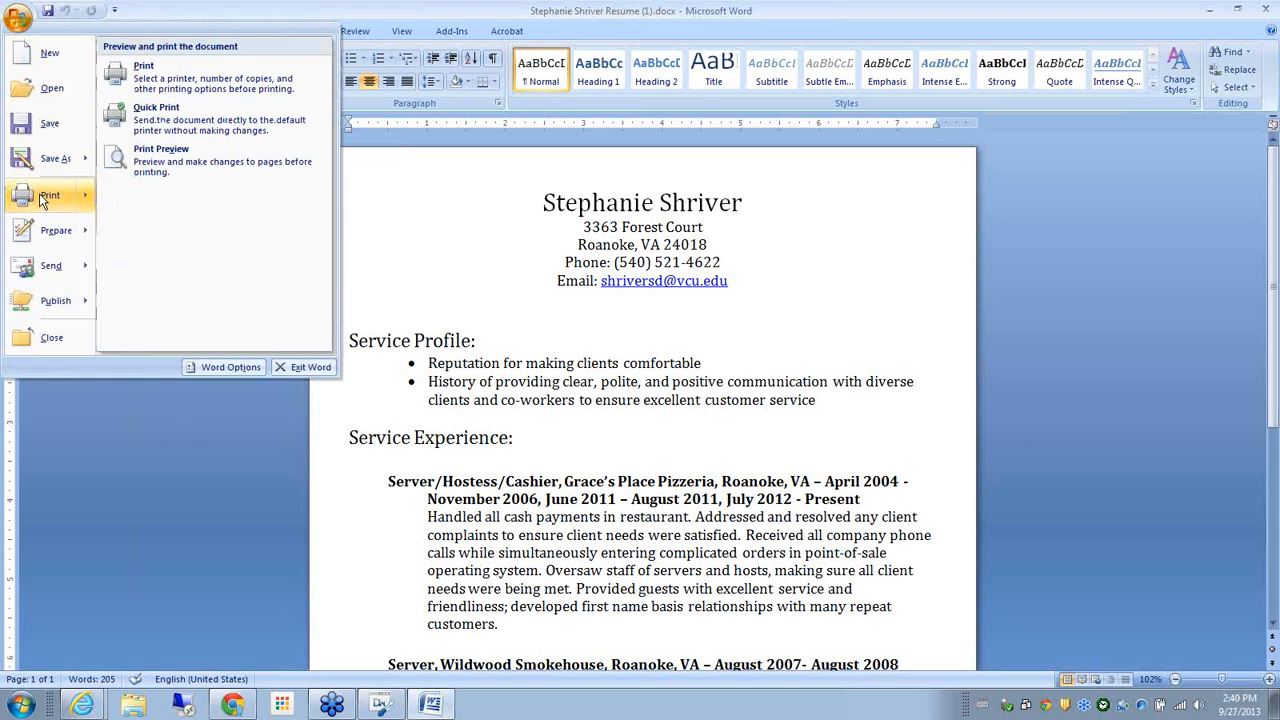
click(170, 84)
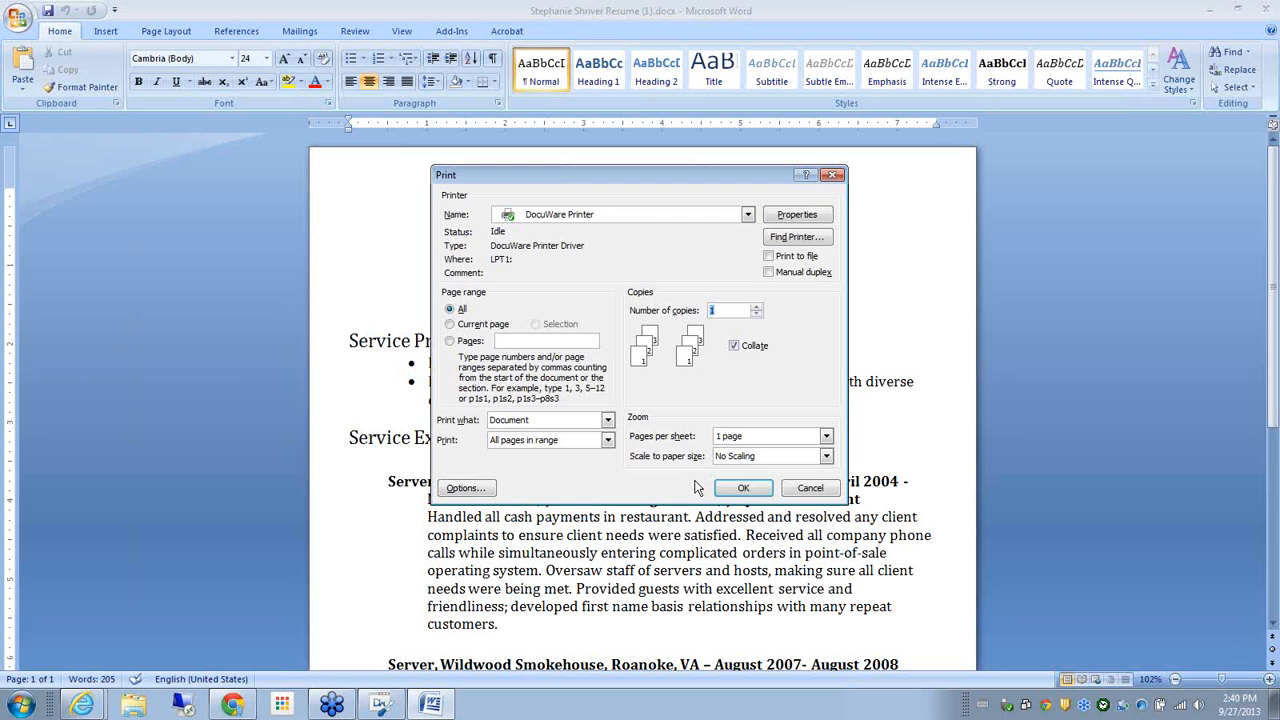
click(738, 488)
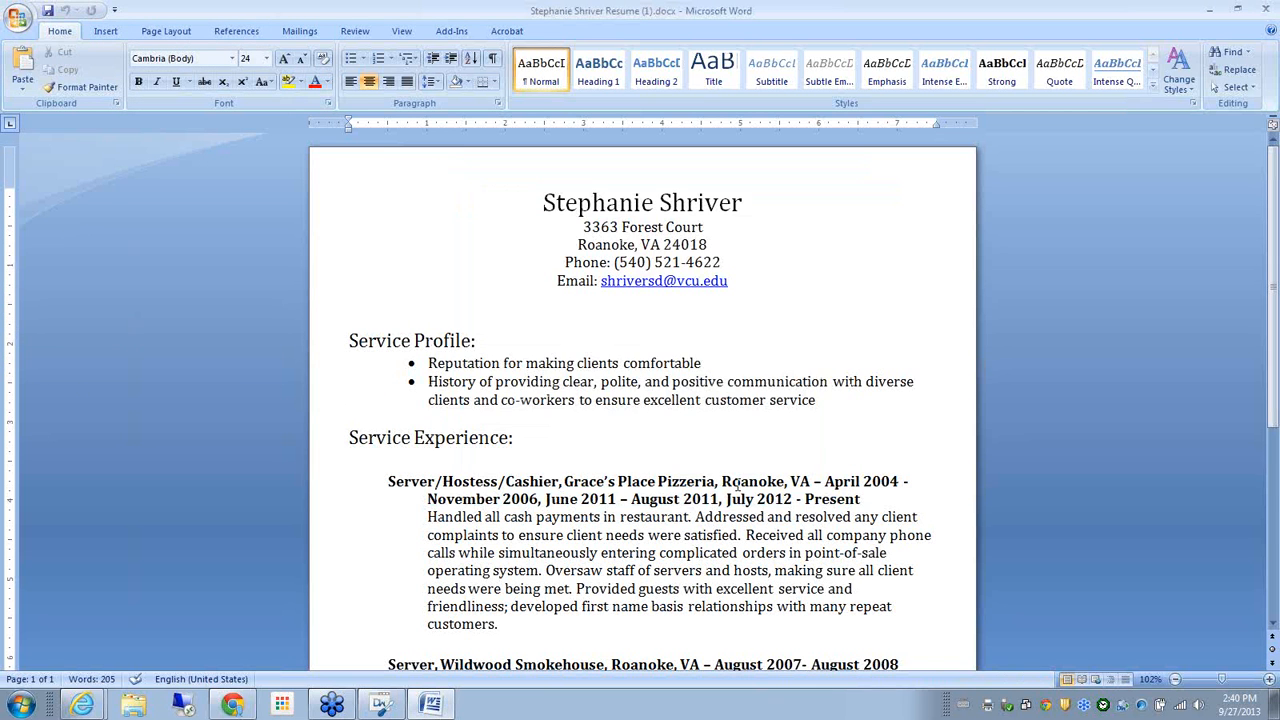
click(1270, 10)
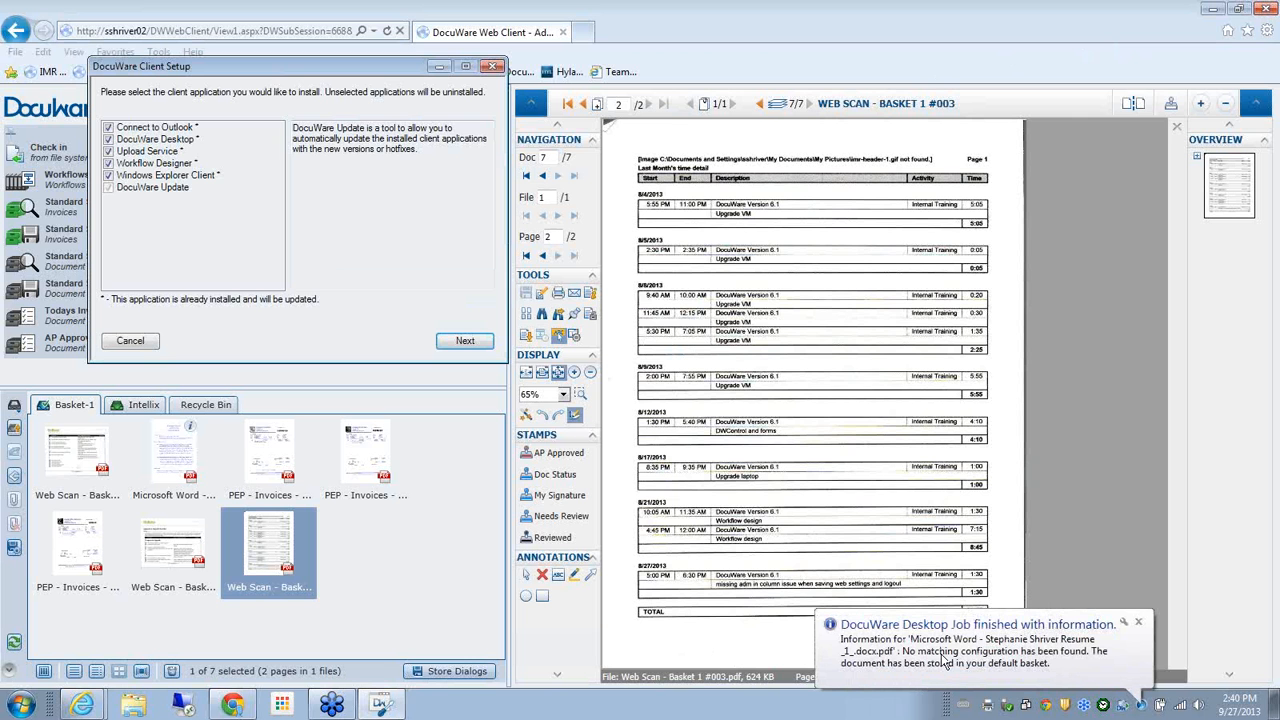
Return to the web client and open the newly printed Word resume from Basket-1 in the viewer
click(400, 583)
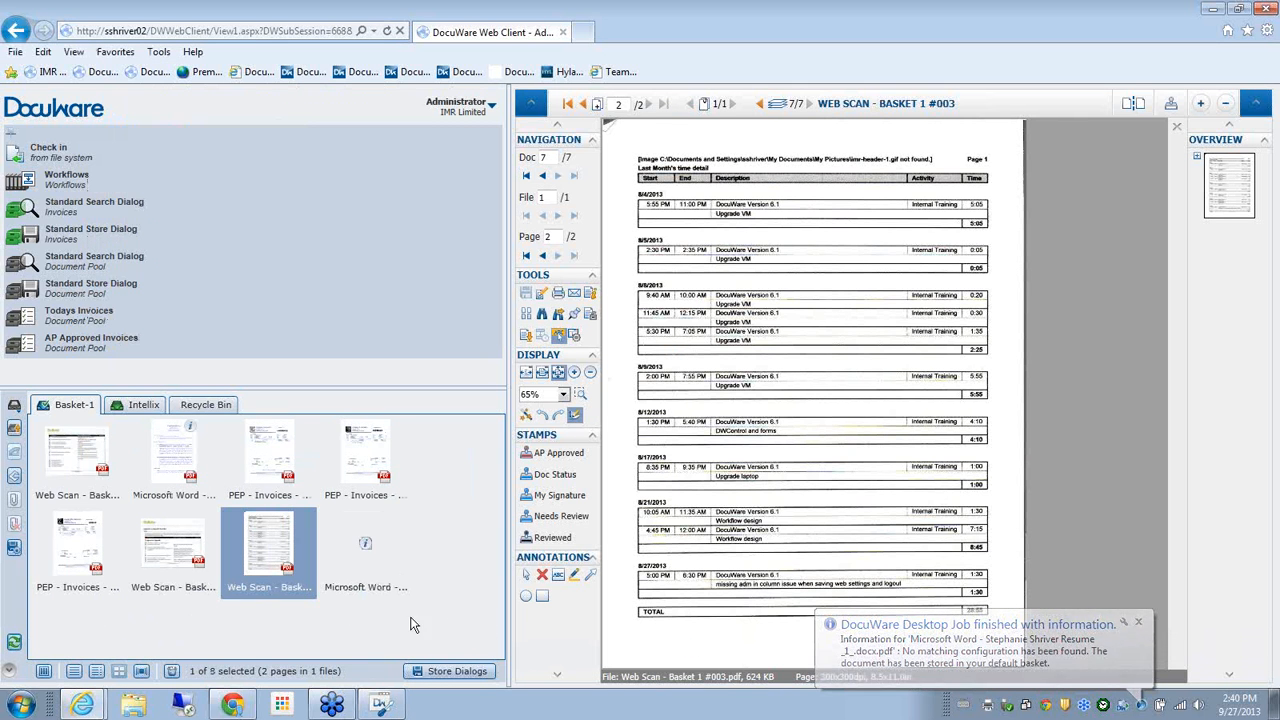
click(366, 545)
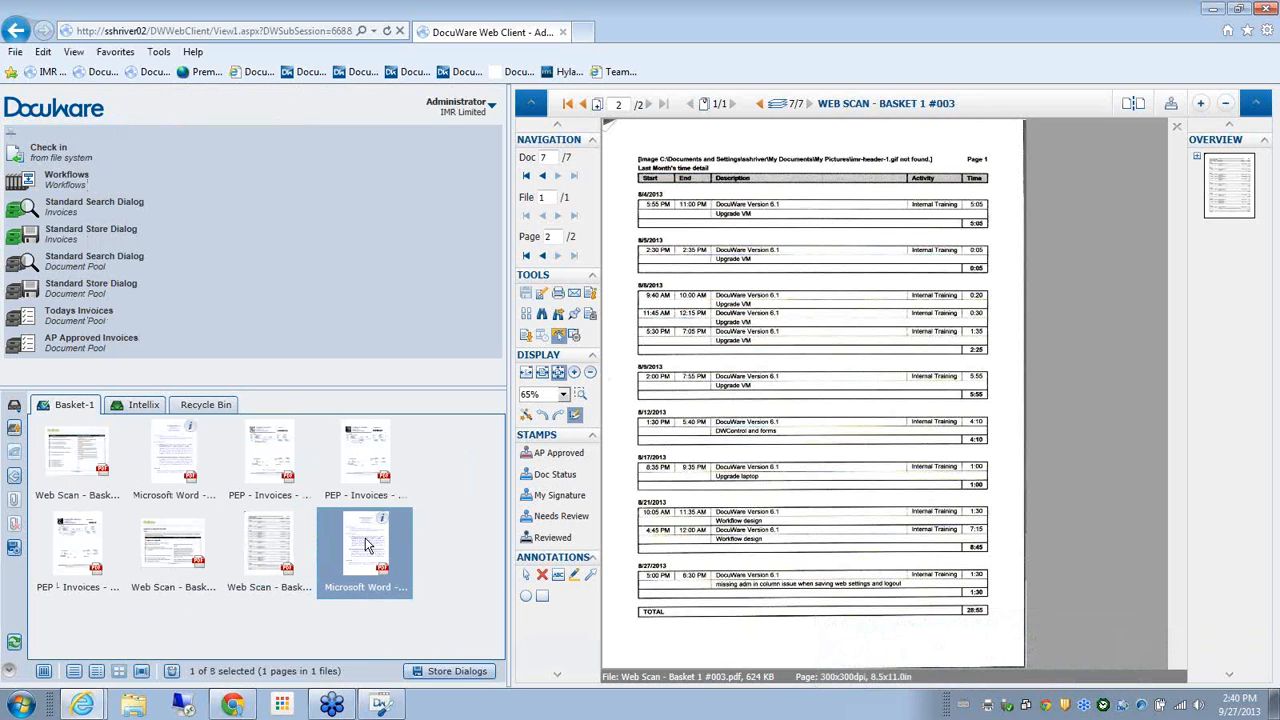
double_click(366, 545)
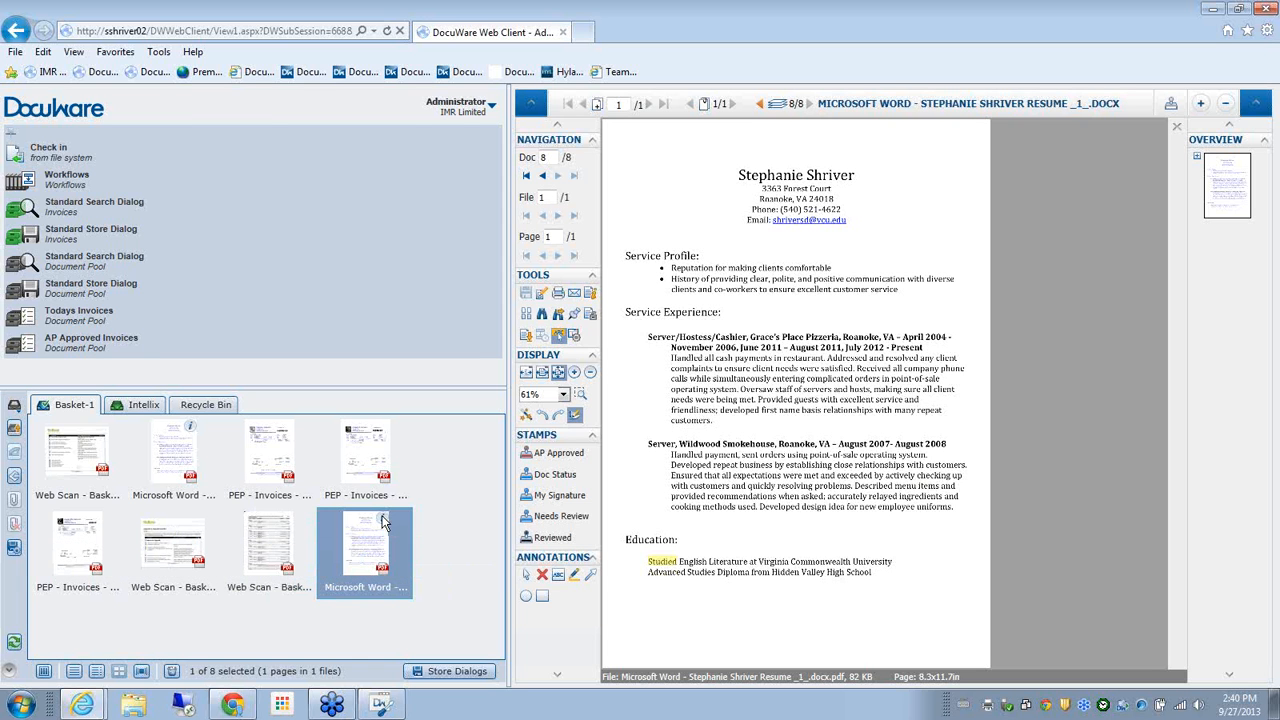
right_click(383, 521)
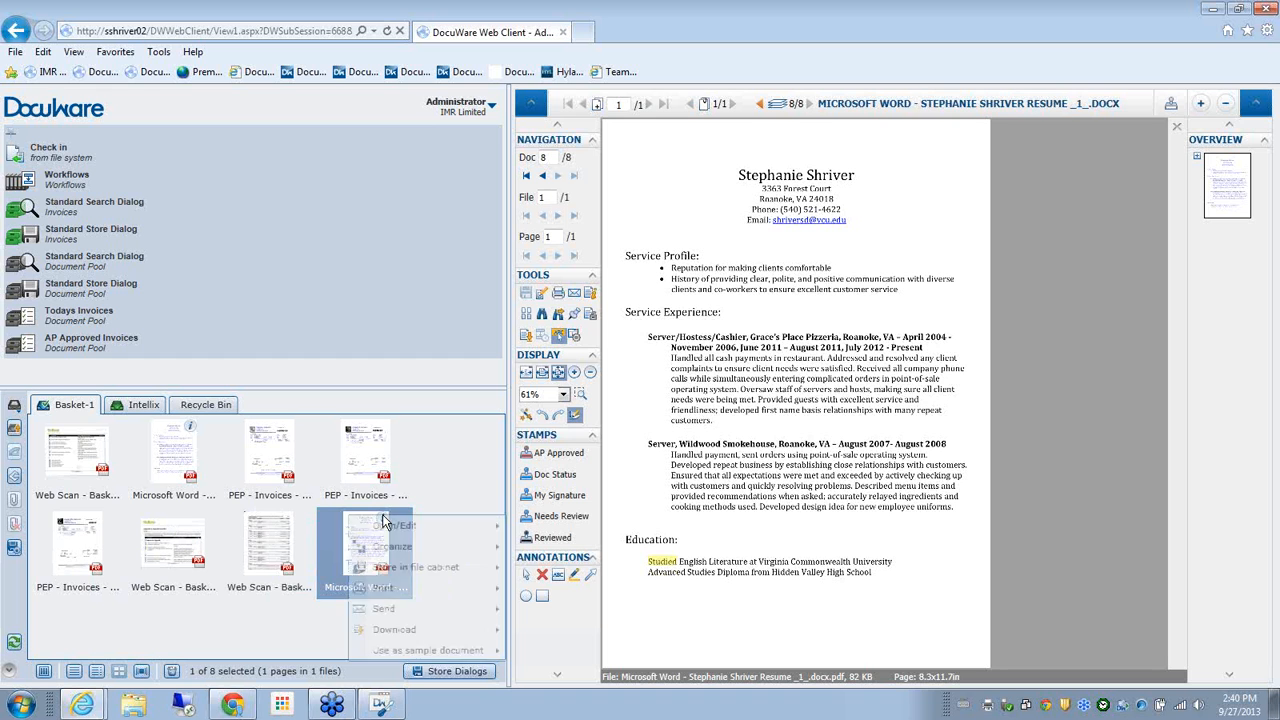
click(333, 516)
mouse_move(383, 520)
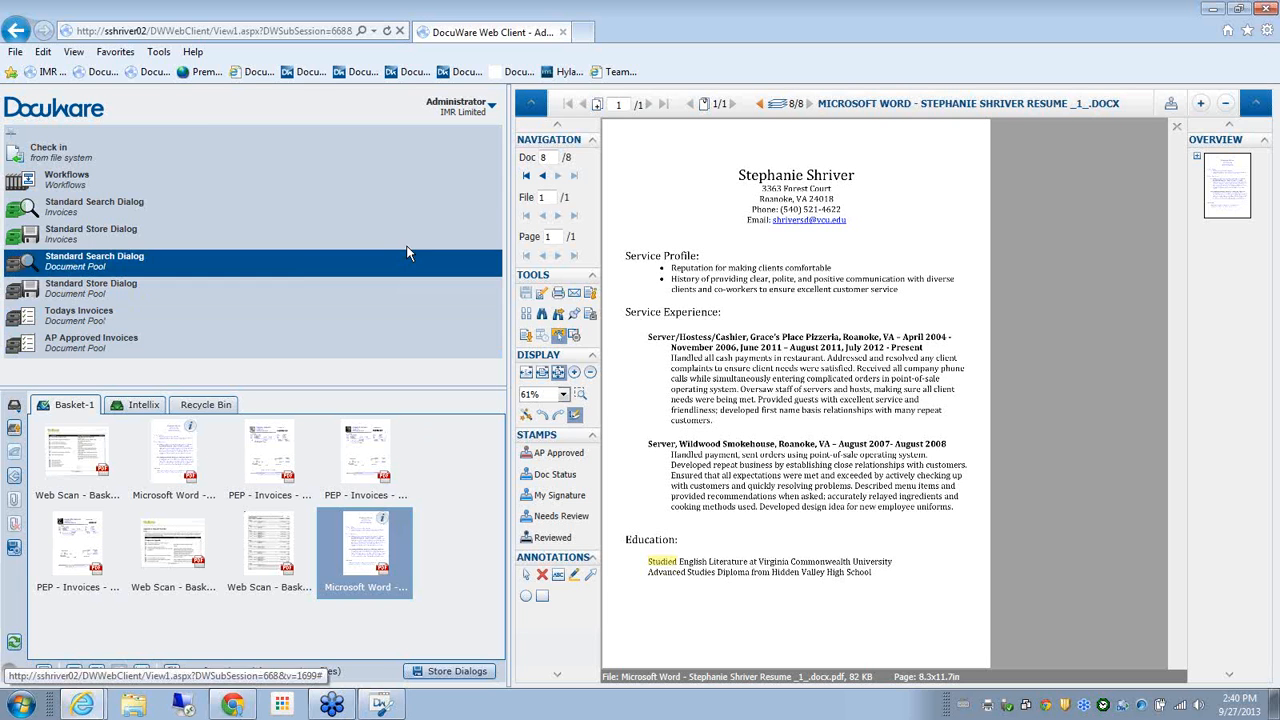
Open the Web Client Settings in a maximized window and show the DocuWare Printer configurations
click(460, 118)
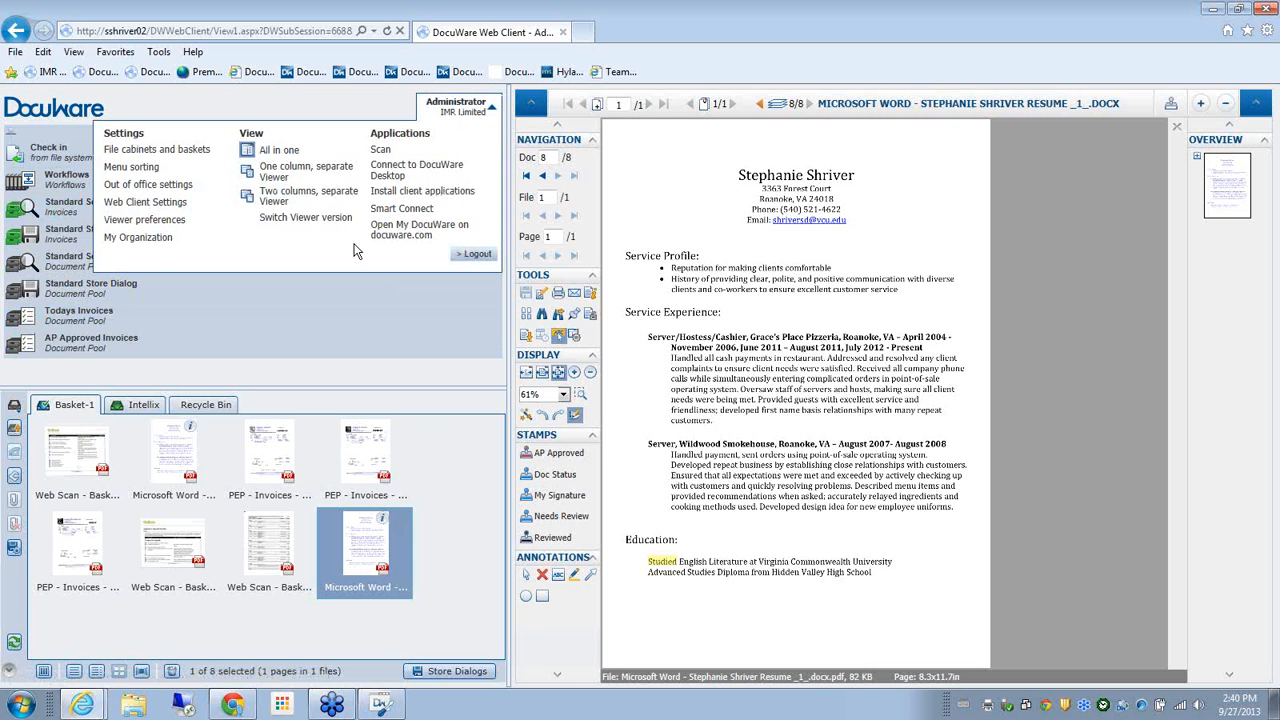
click(154, 205)
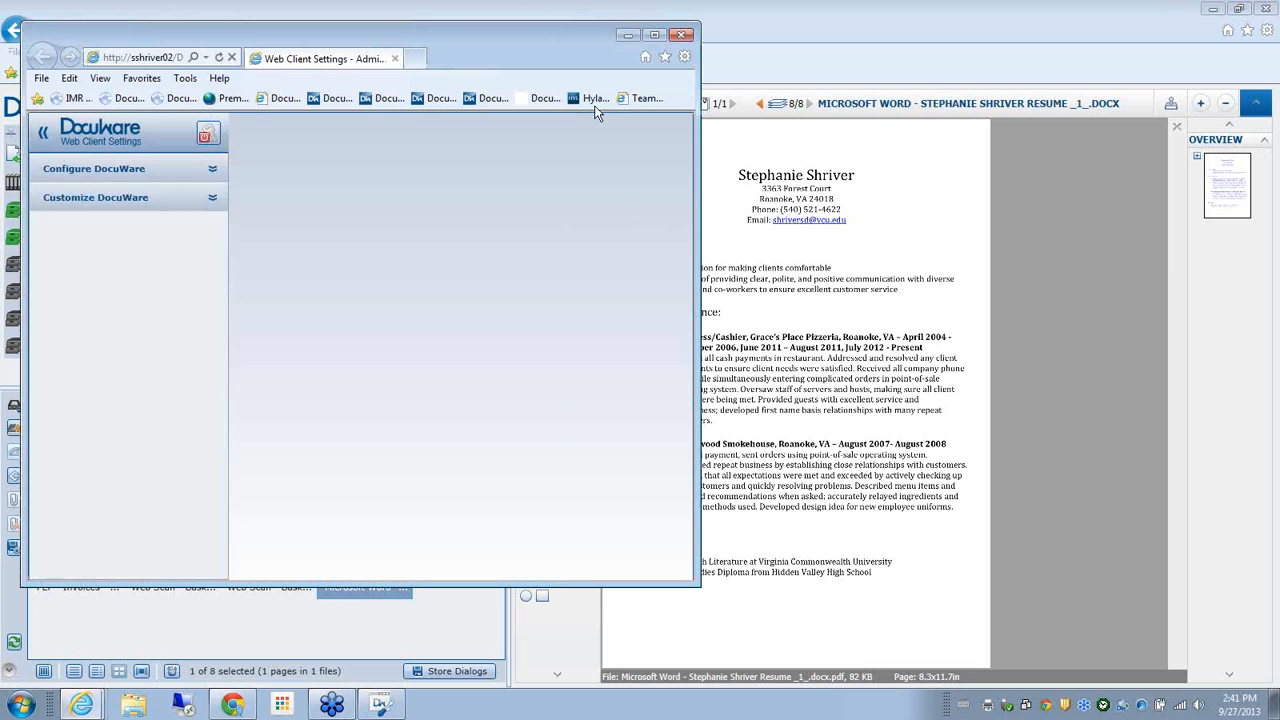
click(655, 37)
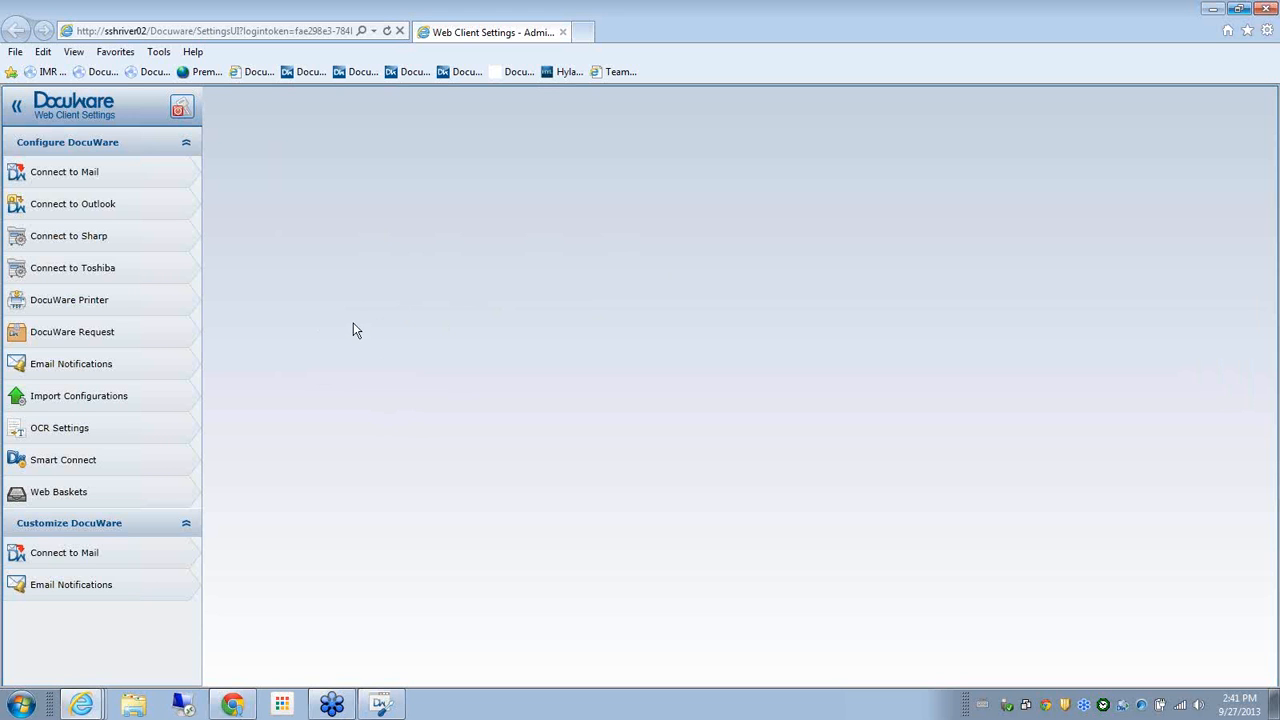
click(70, 303)
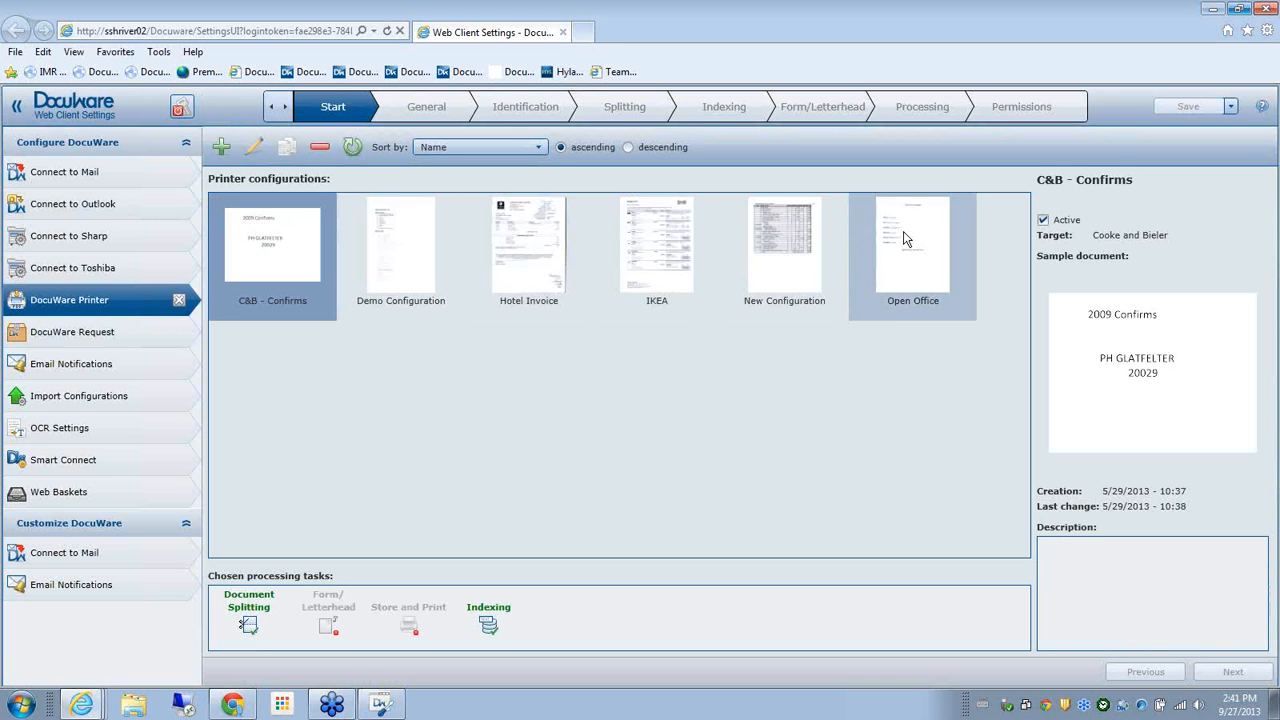
Create a printer configuration targeting the Document Pool's Standard Store Dialog, with the older Microsoft Word resume from Basket-1 as sample document
click(222, 148)
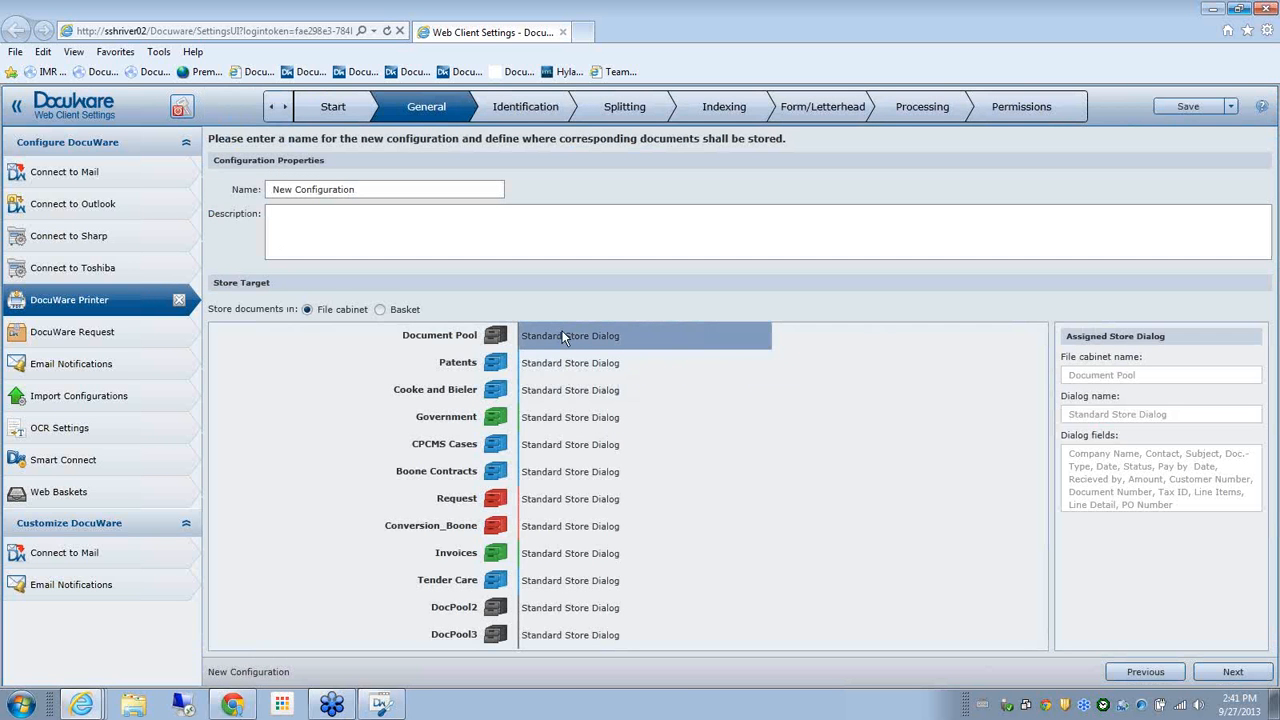
click(1232, 672)
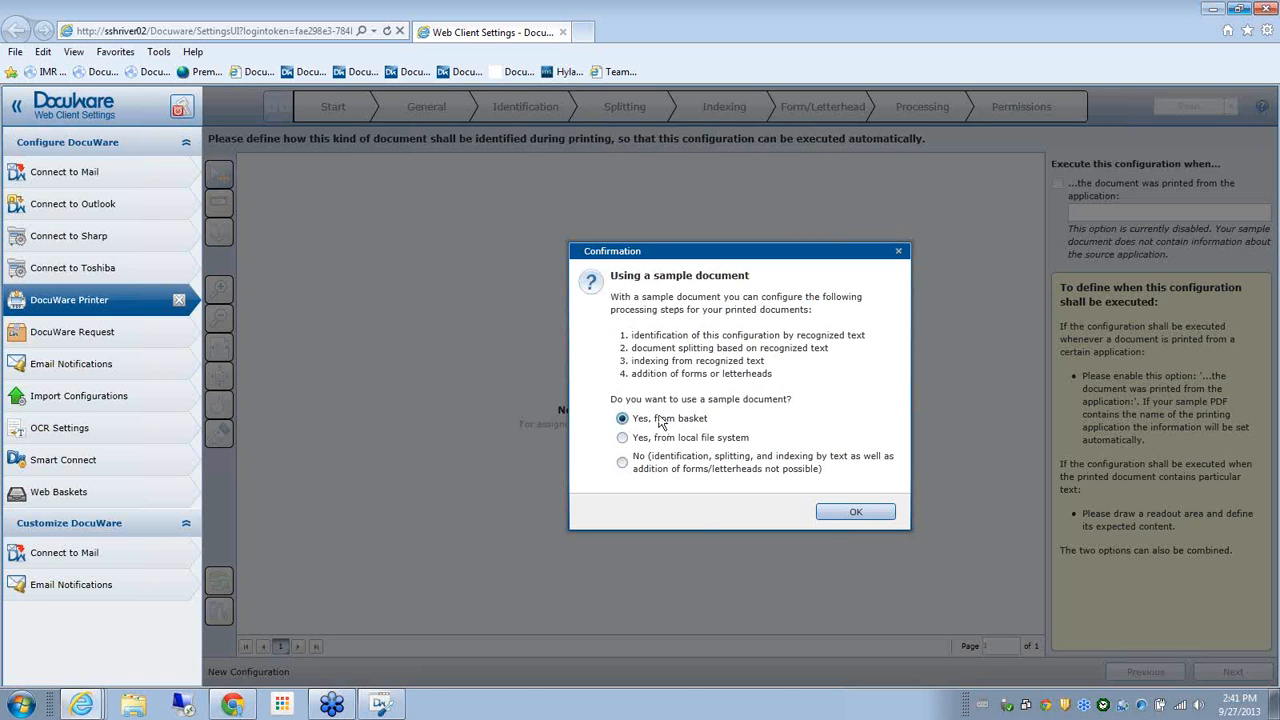
click(855, 513)
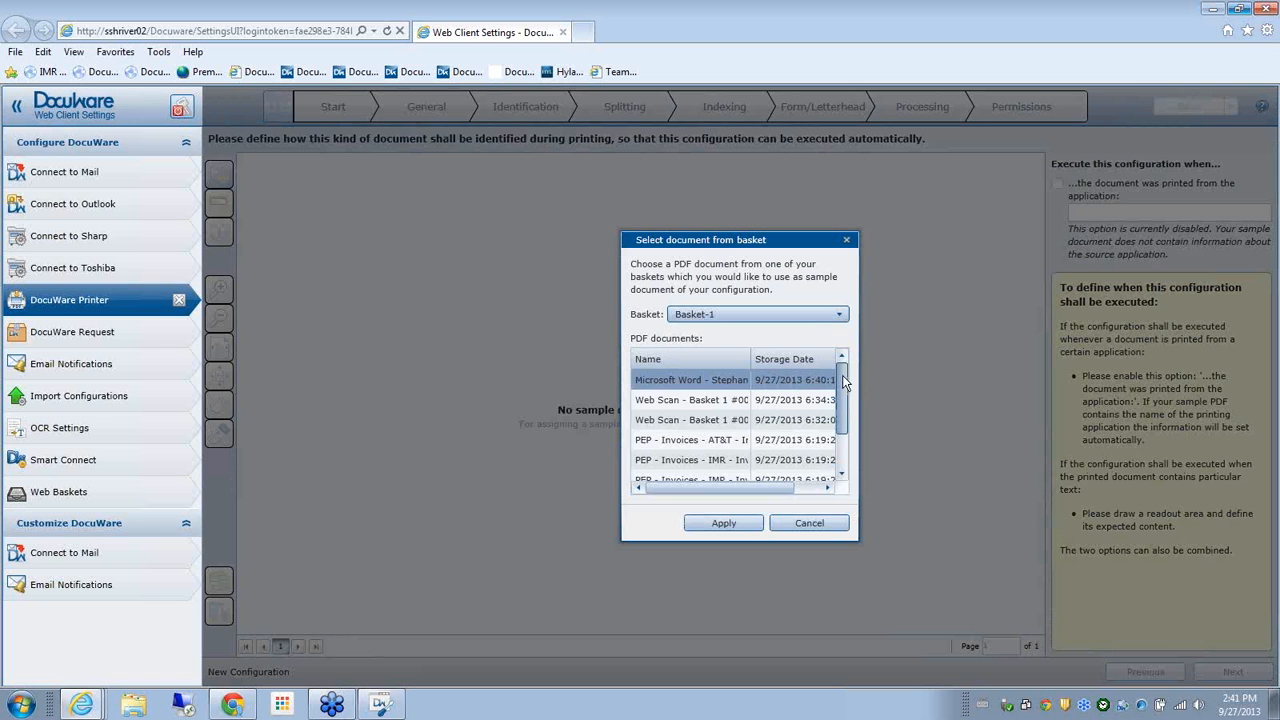
drag(843, 380, 845, 422)
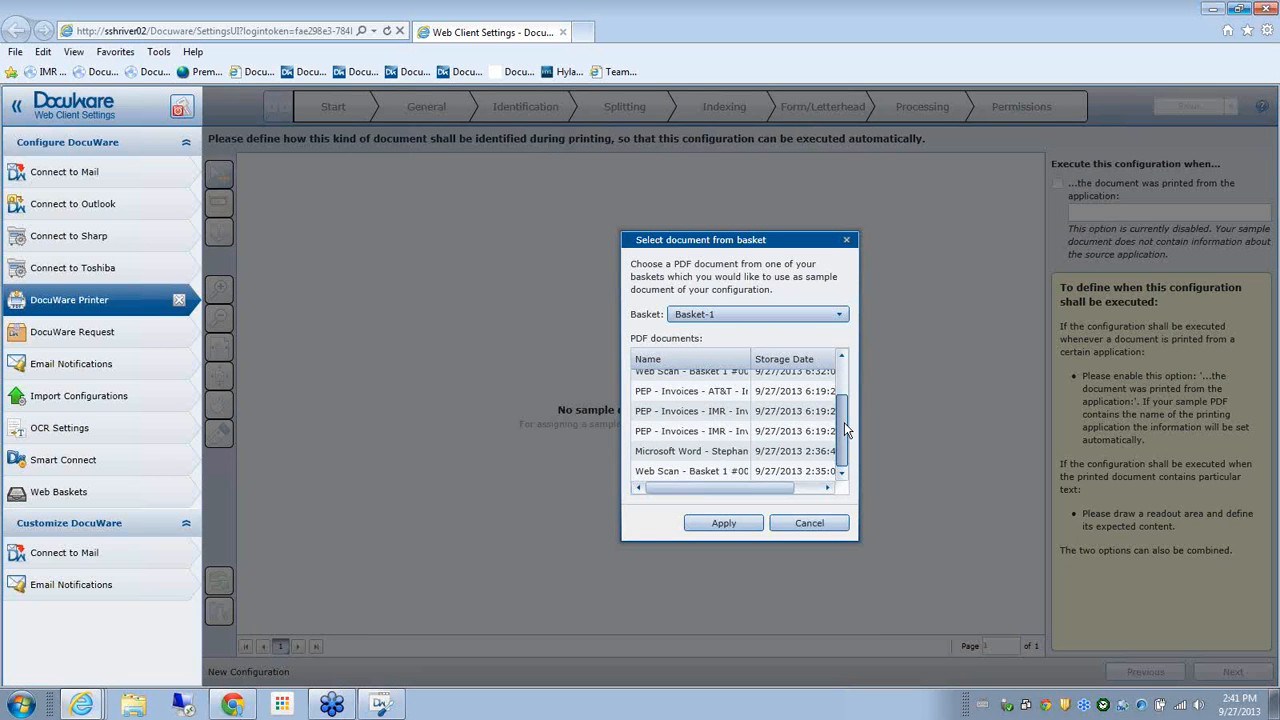
click(700, 450)
click(722, 523)
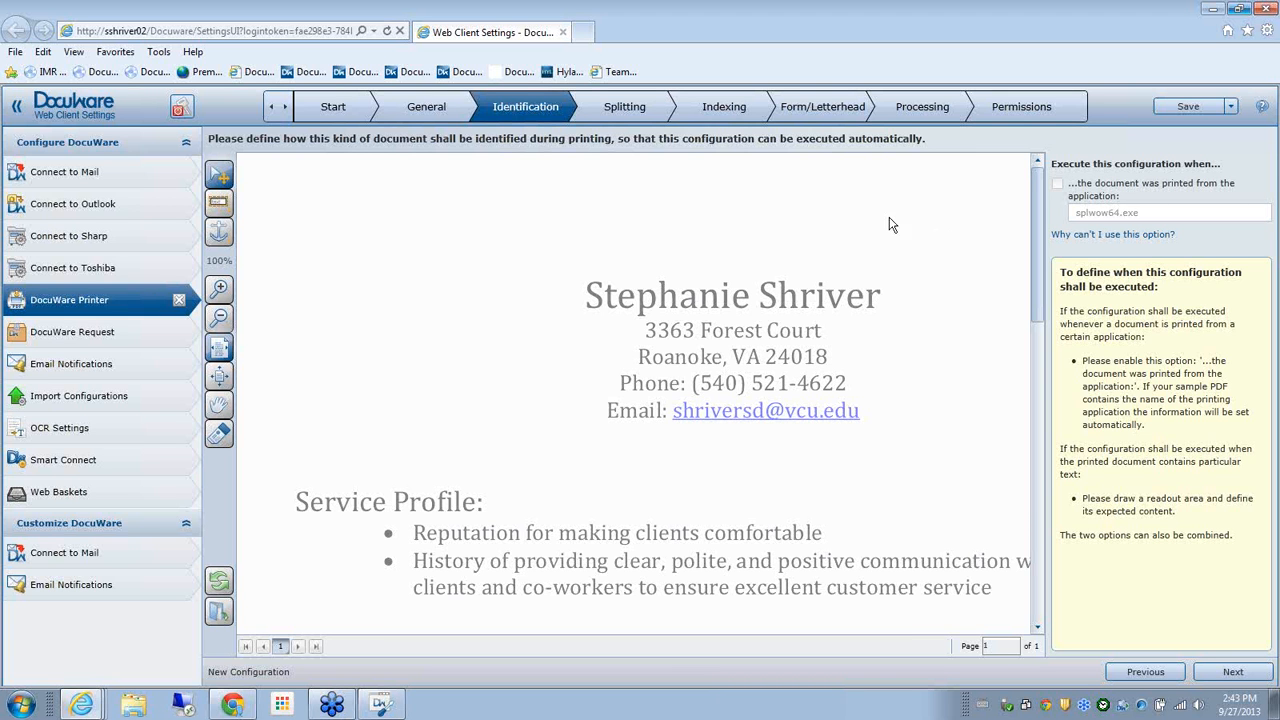
Draw an identification readout area about 1.8 by 0.3 in around the "Service Profile:" heading and review its comparison conditions, keeping equals
click(222, 204)
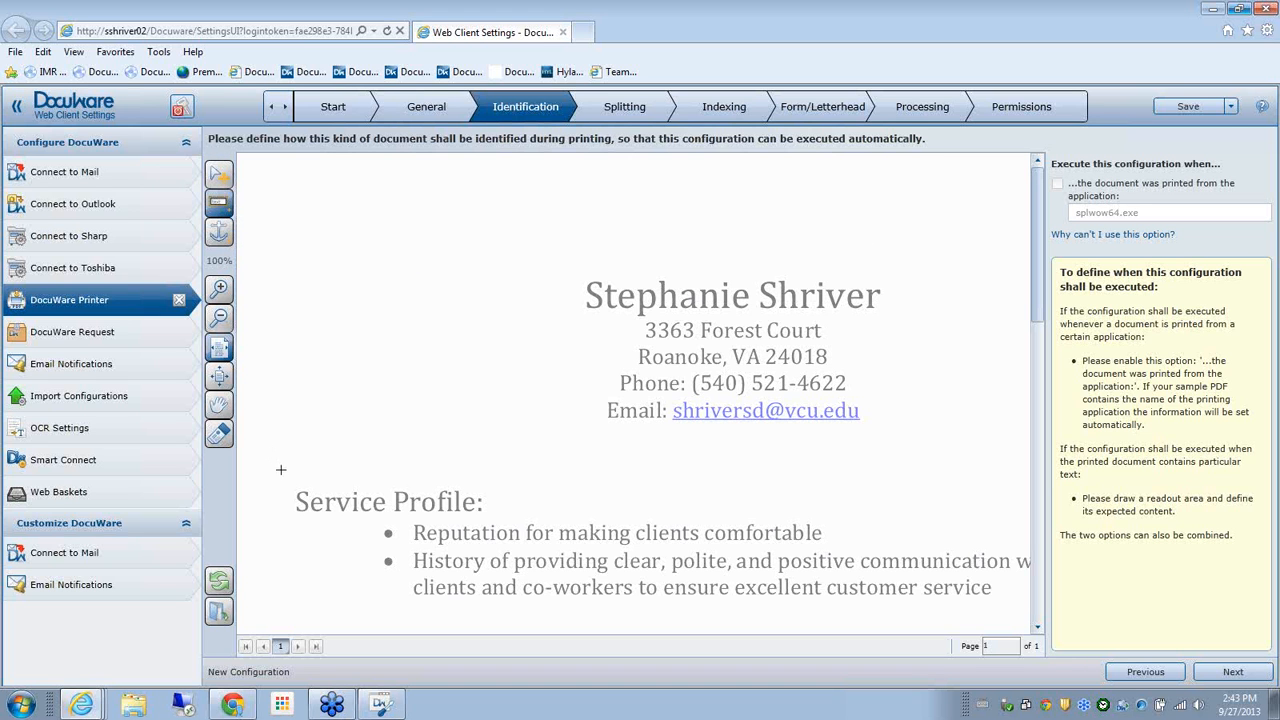
drag(276, 482, 494, 520)
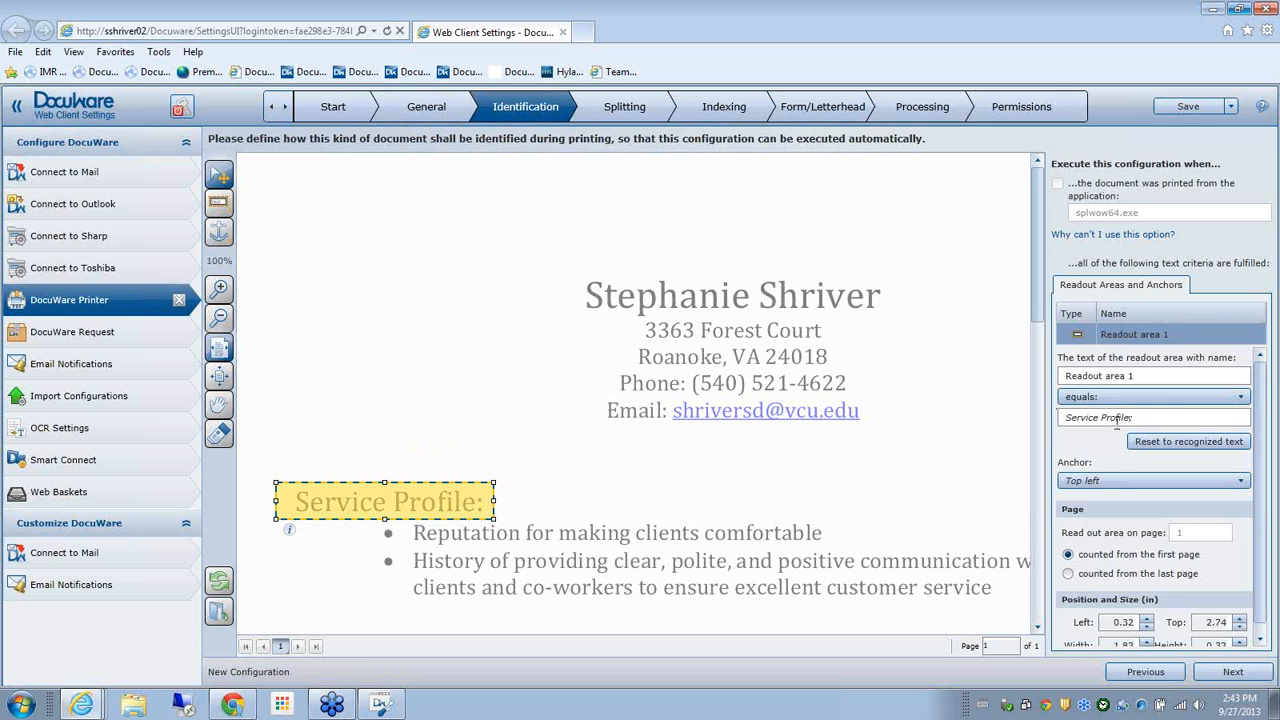
click(1236, 397)
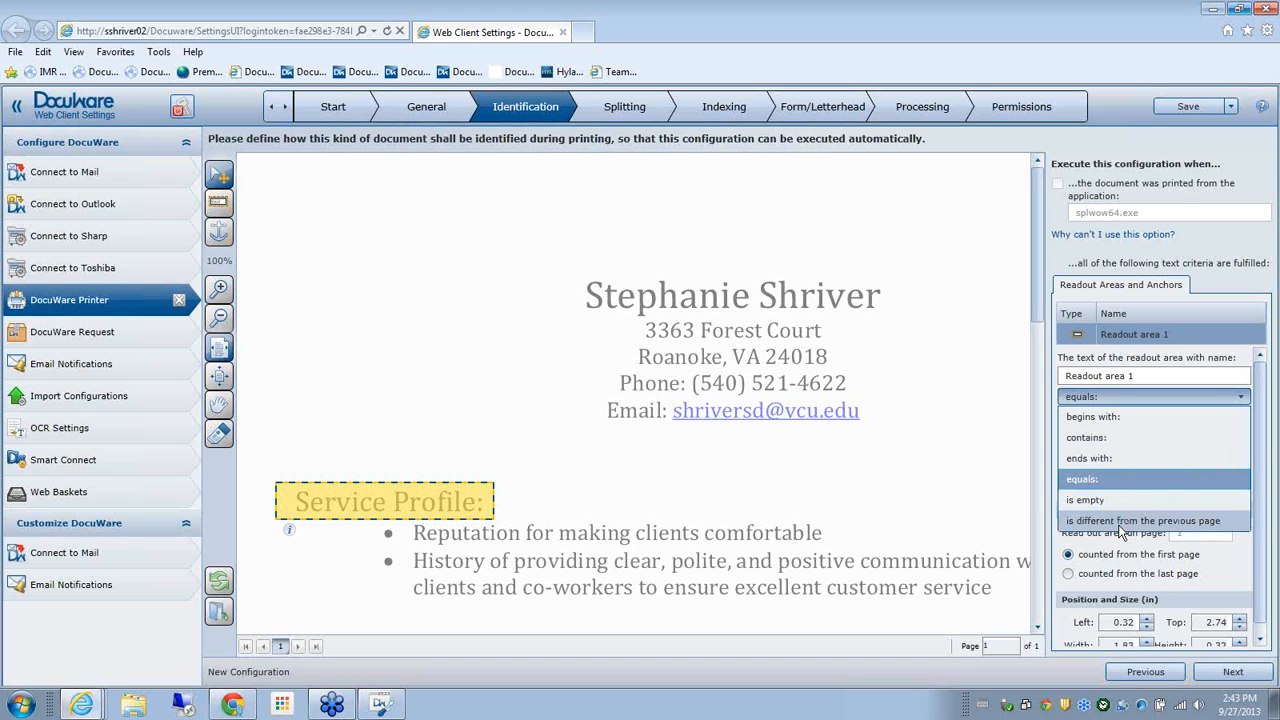
click(930, 403)
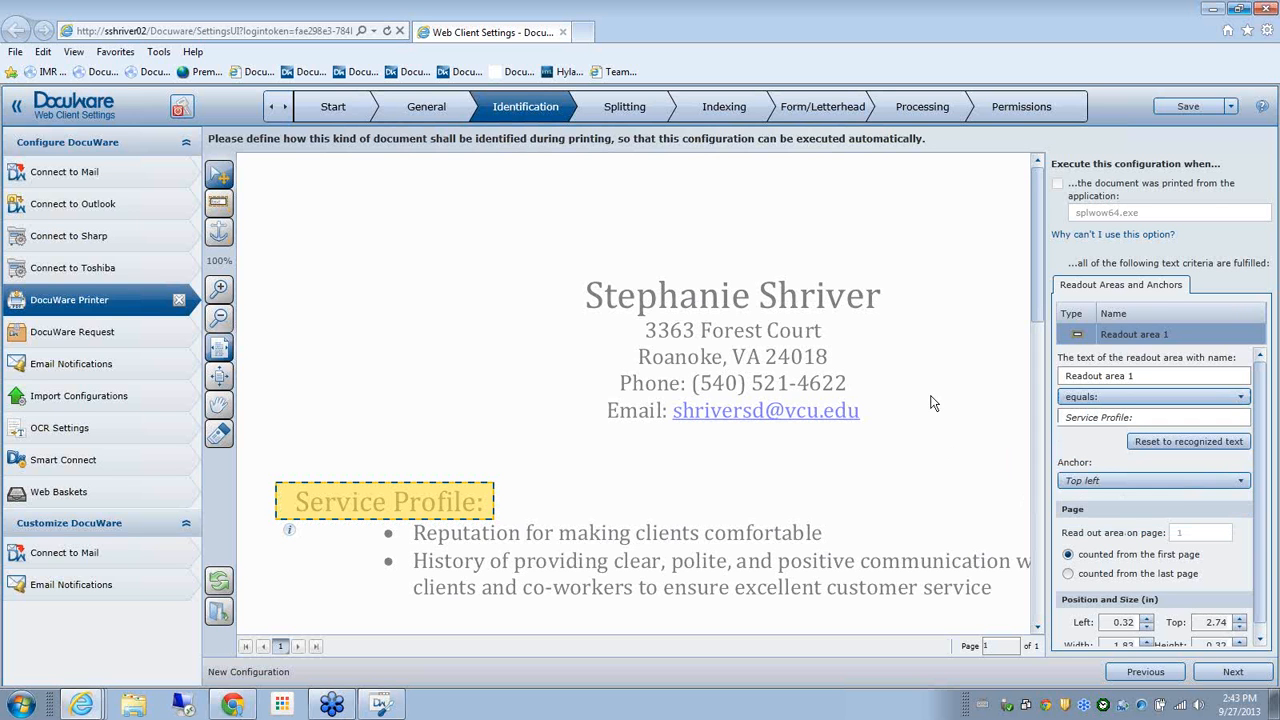
Enable splitting after the page by text criteria, using a readout area about 2.8 by 0.4 in around the name at the resume's top
click(1232, 672)
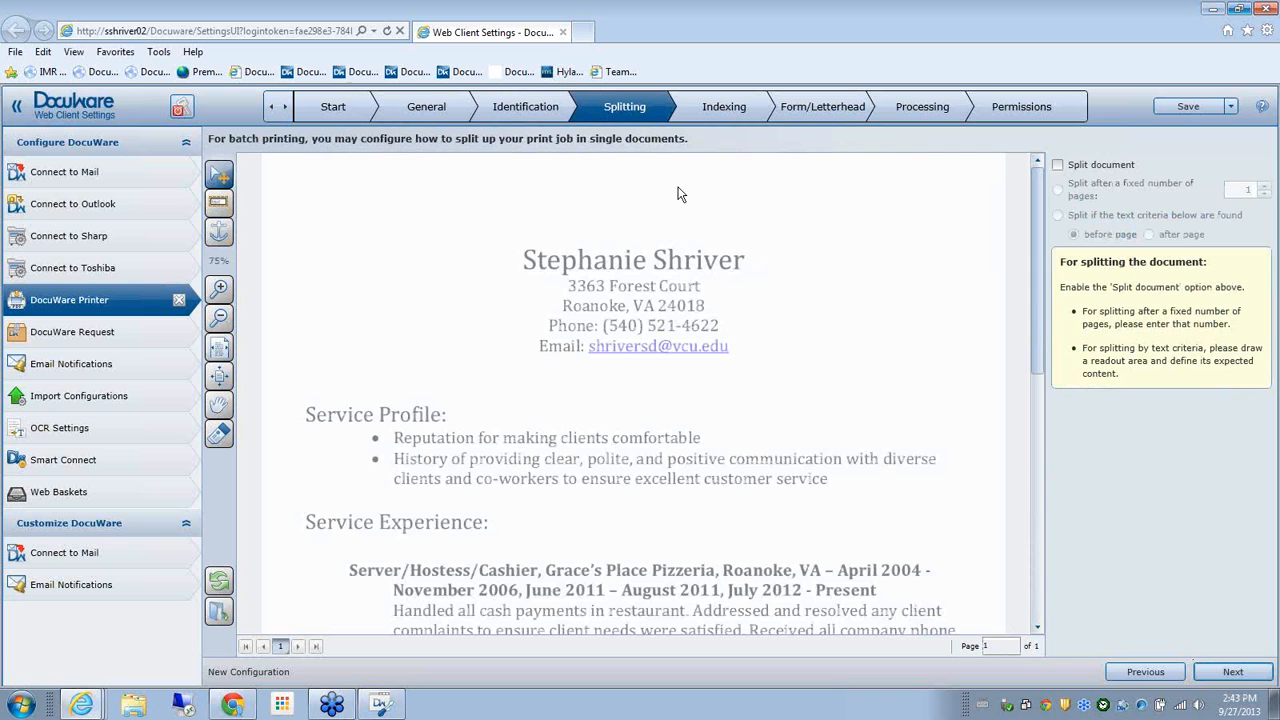
click(1057, 165)
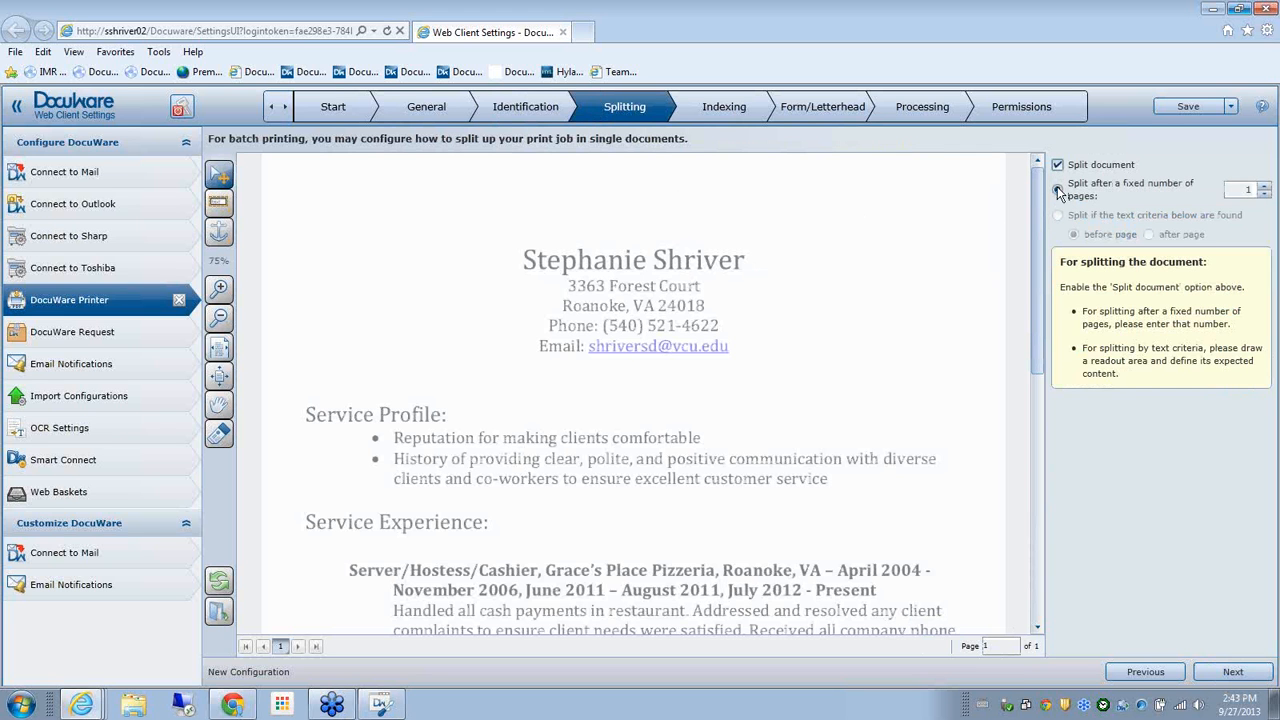
click(1057, 188)
click(218, 202)
drag(508, 240, 760, 276)
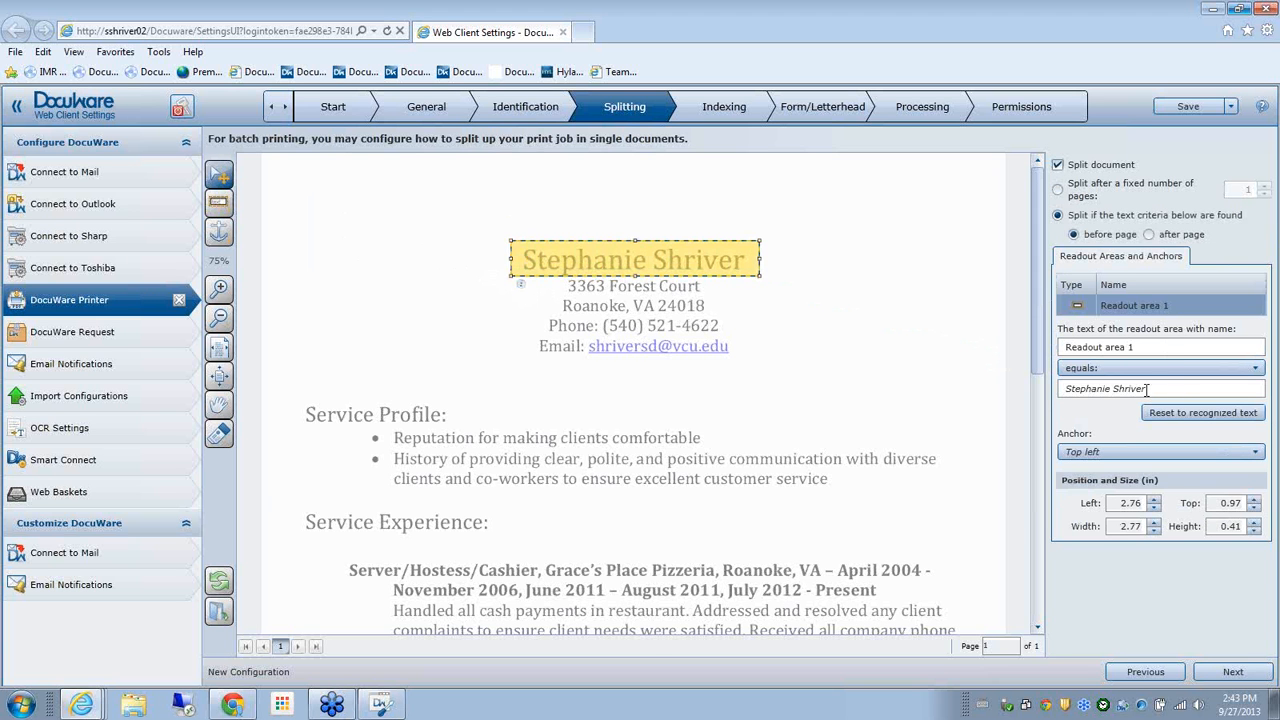
click(1150, 235)
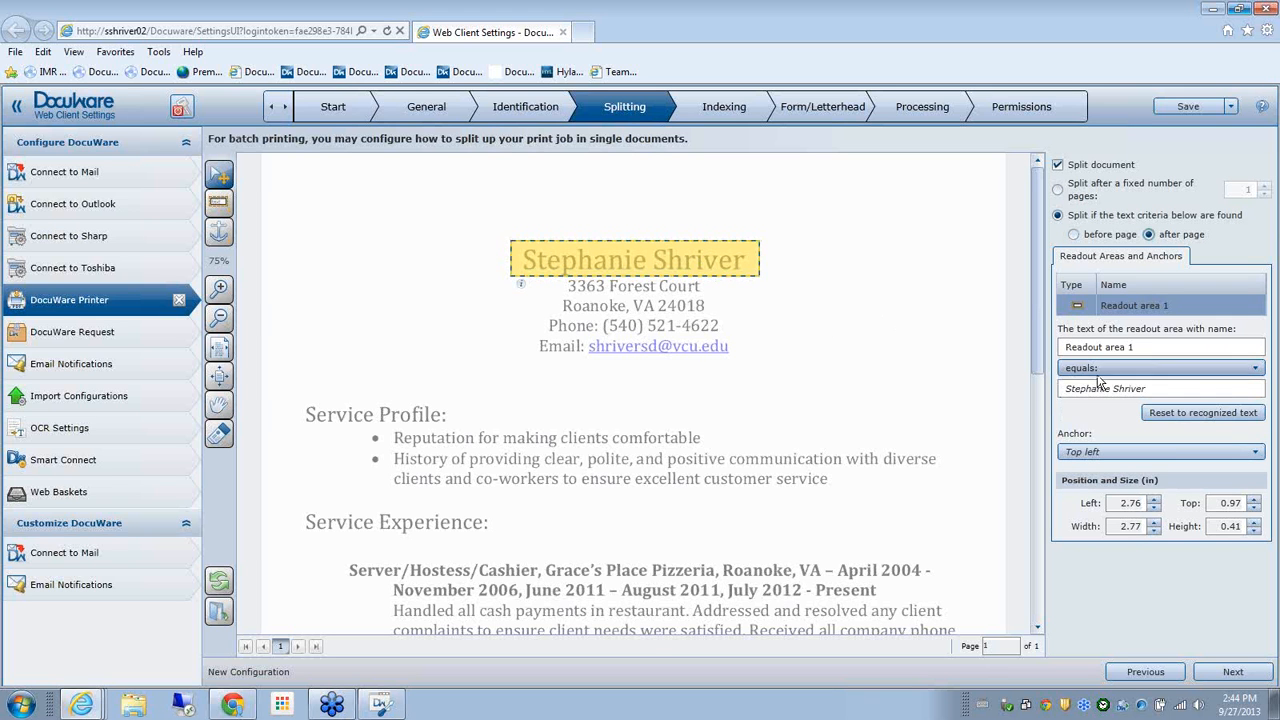
click(1257, 369)
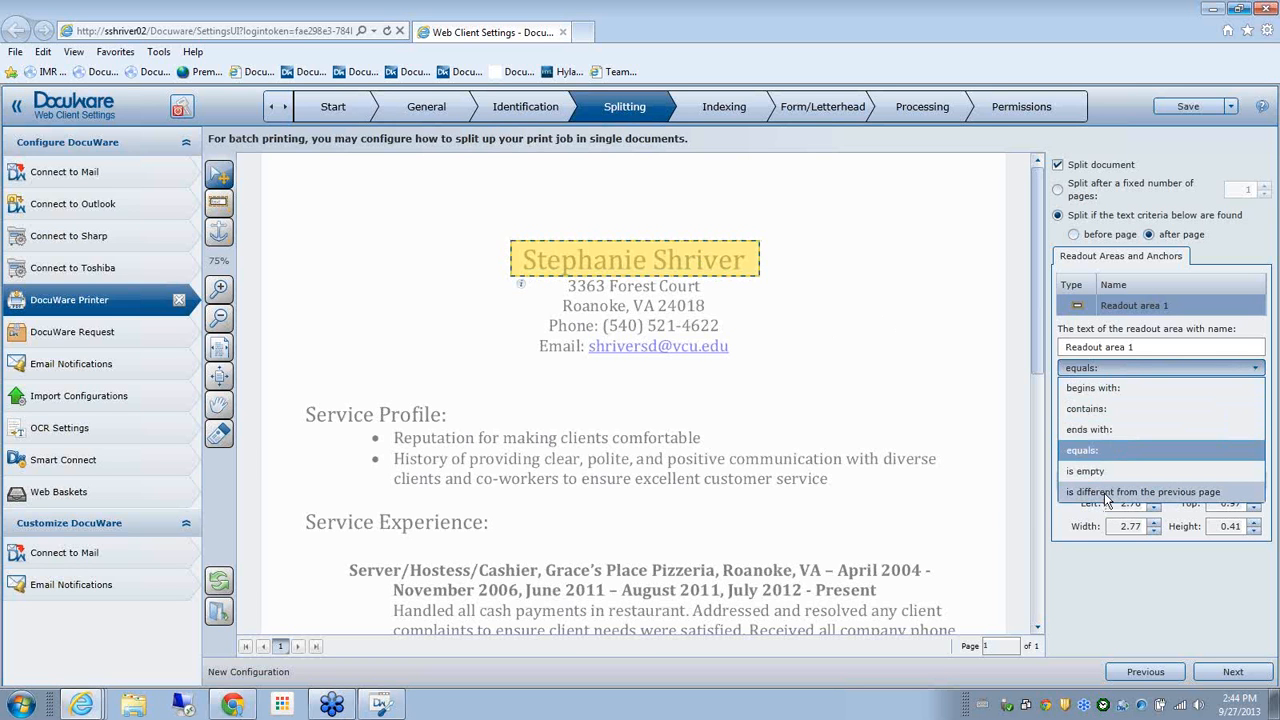
click(843, 330)
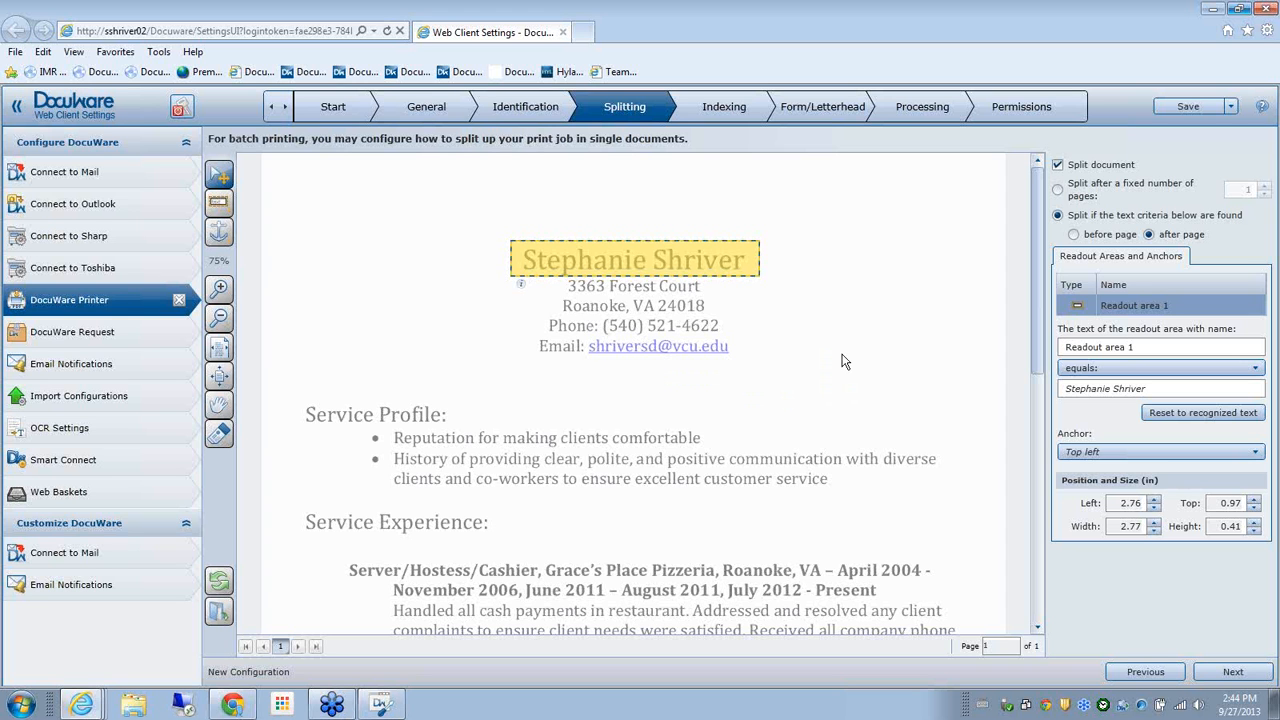
For indexing, connect a readout area on the resume's name to the Contact field and one on "Service Profile:" to Recieved by
click(716, 110)
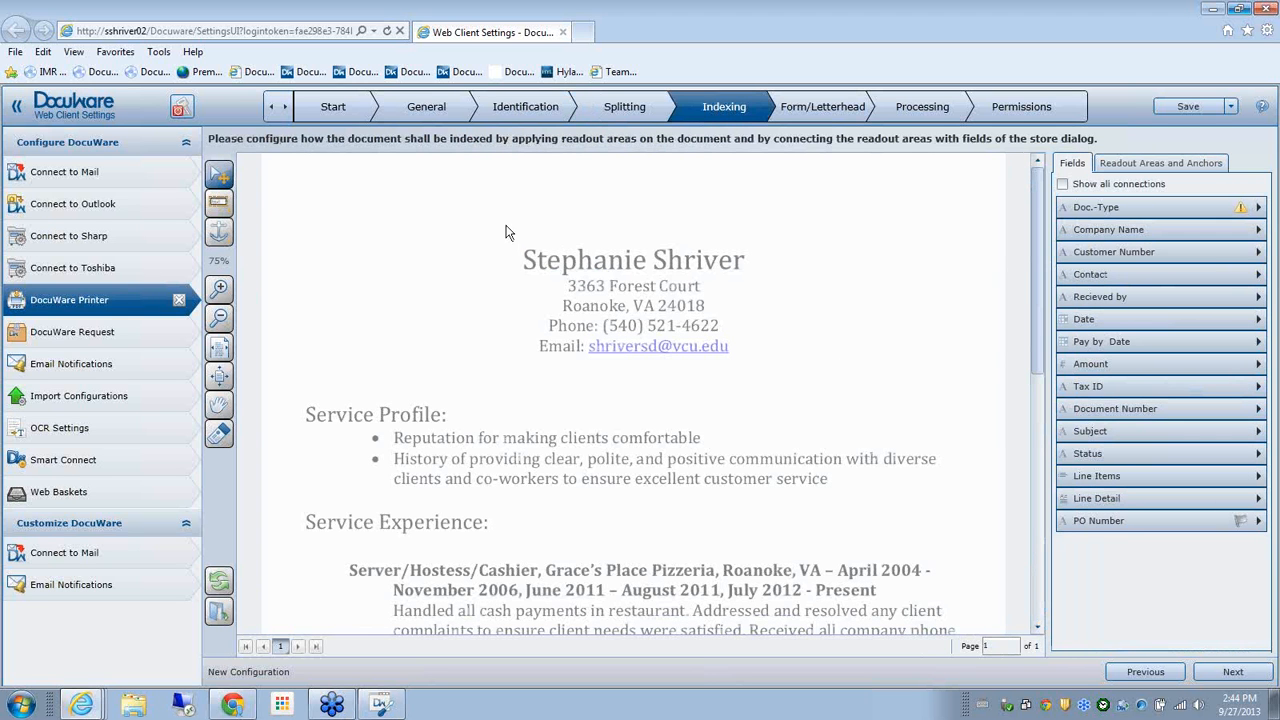
click(219, 202)
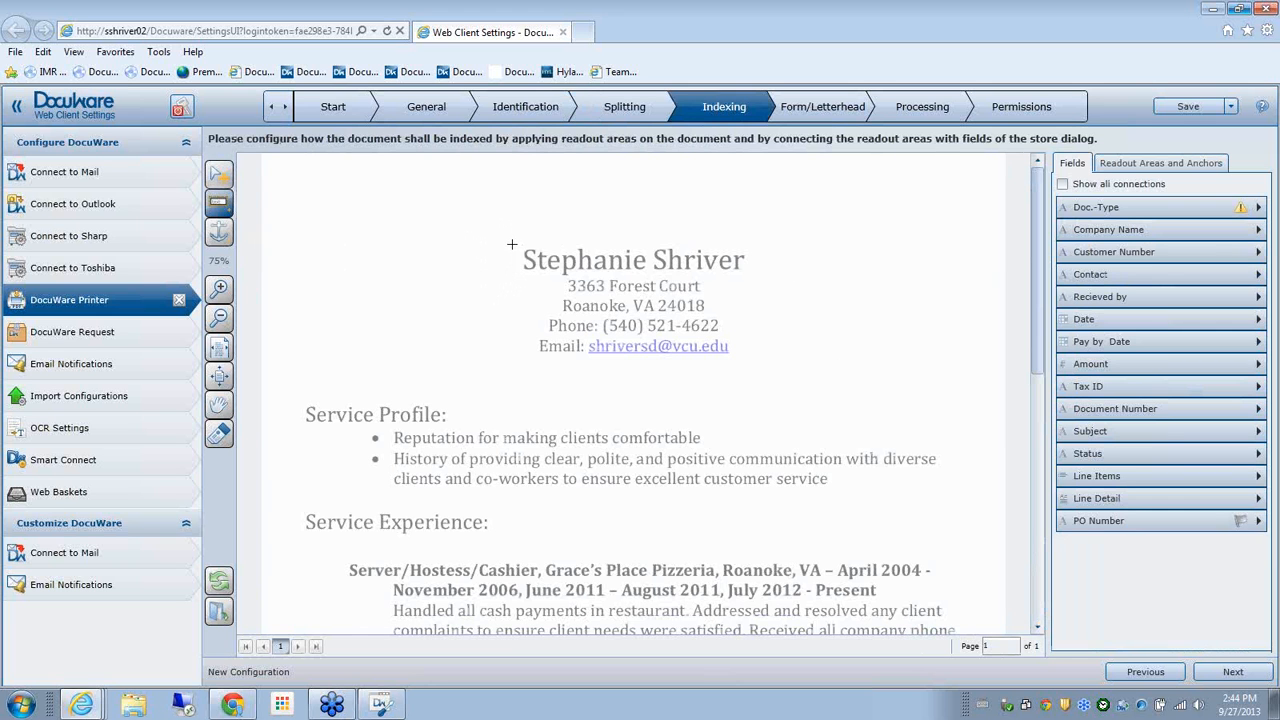
drag(514, 243, 1095, 276)
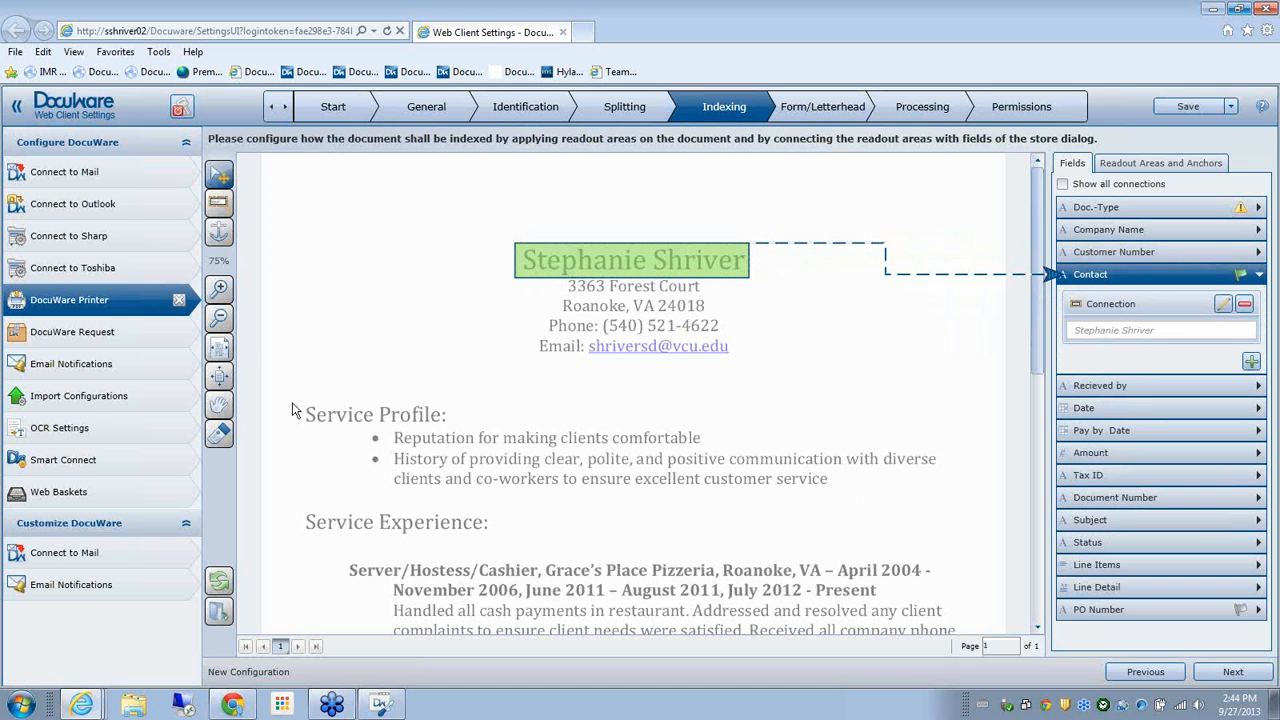
click(218, 203)
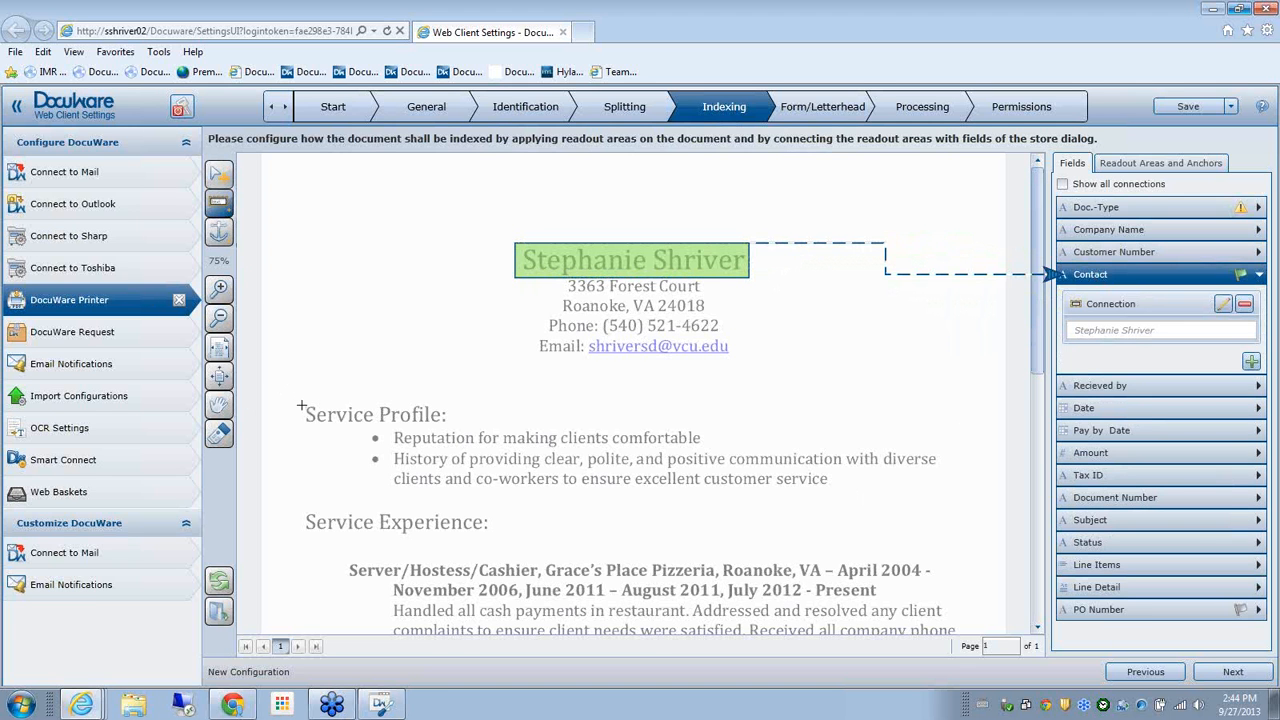
drag(302, 401, 1105, 297)
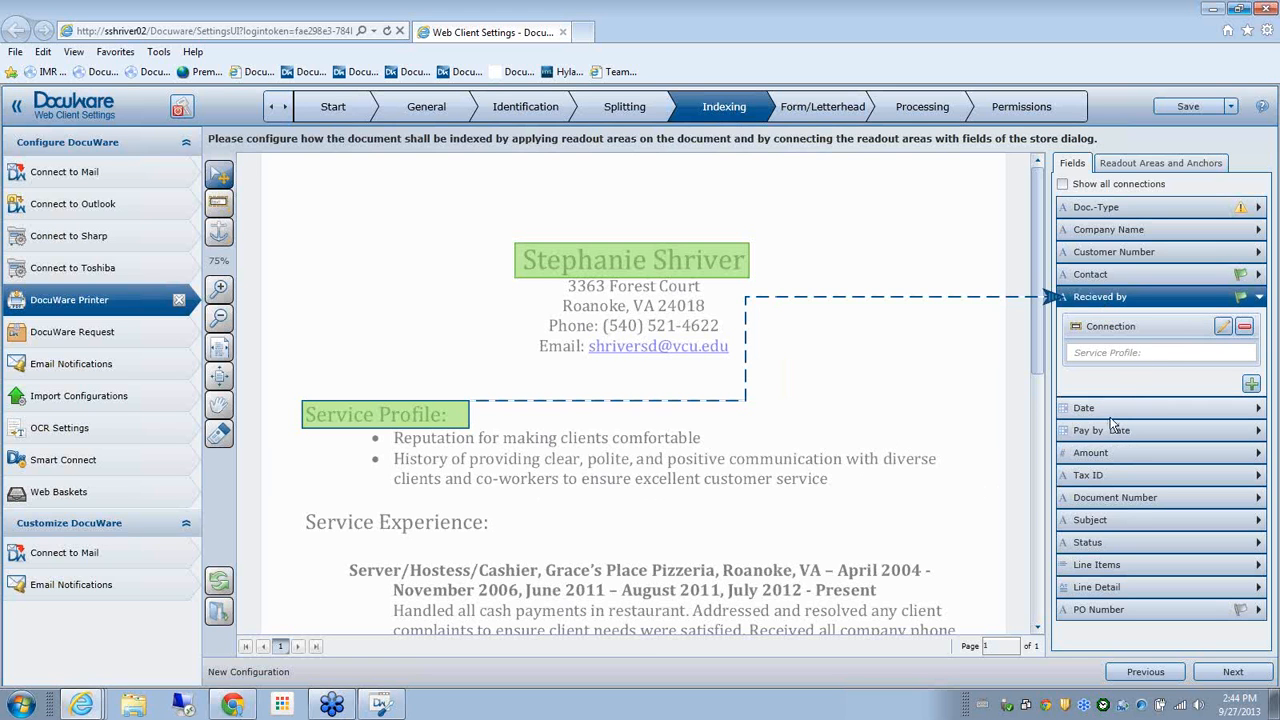
Examine the fixed and dynamic entry options for the Date indexing field, including the dynamic date choices, and cancel the entry
click(1236, 410)
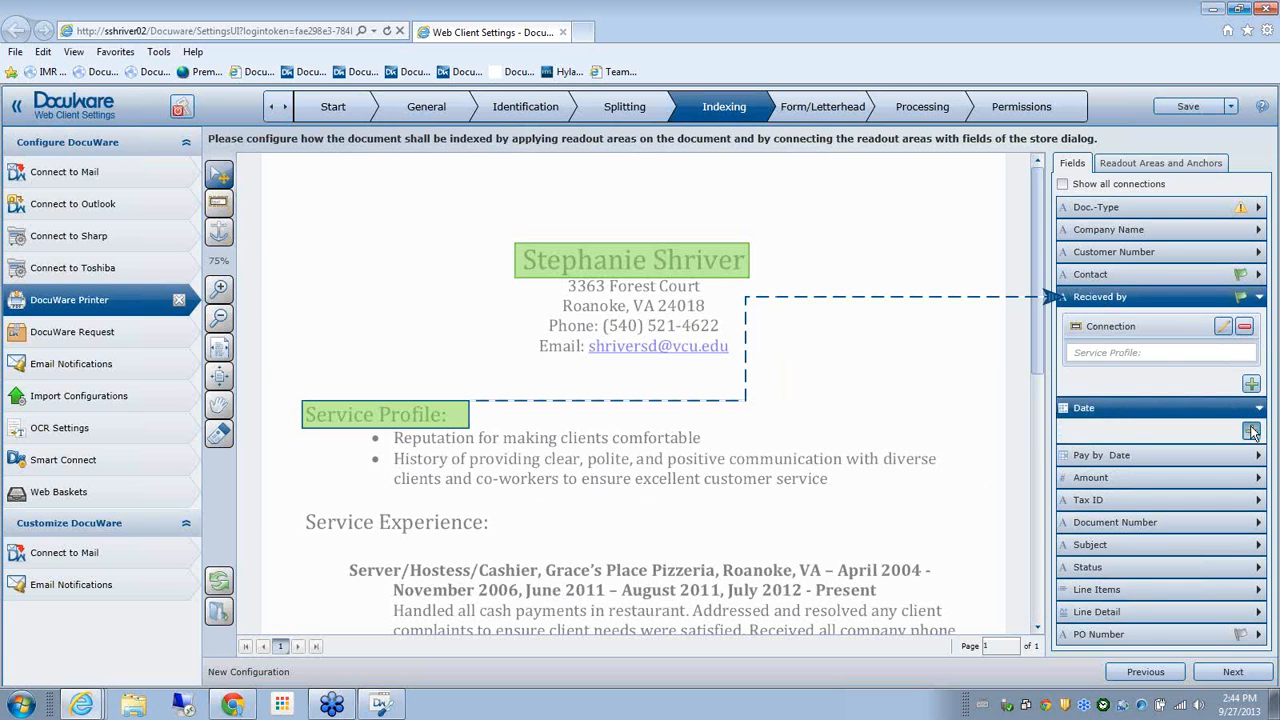
click(1251, 431)
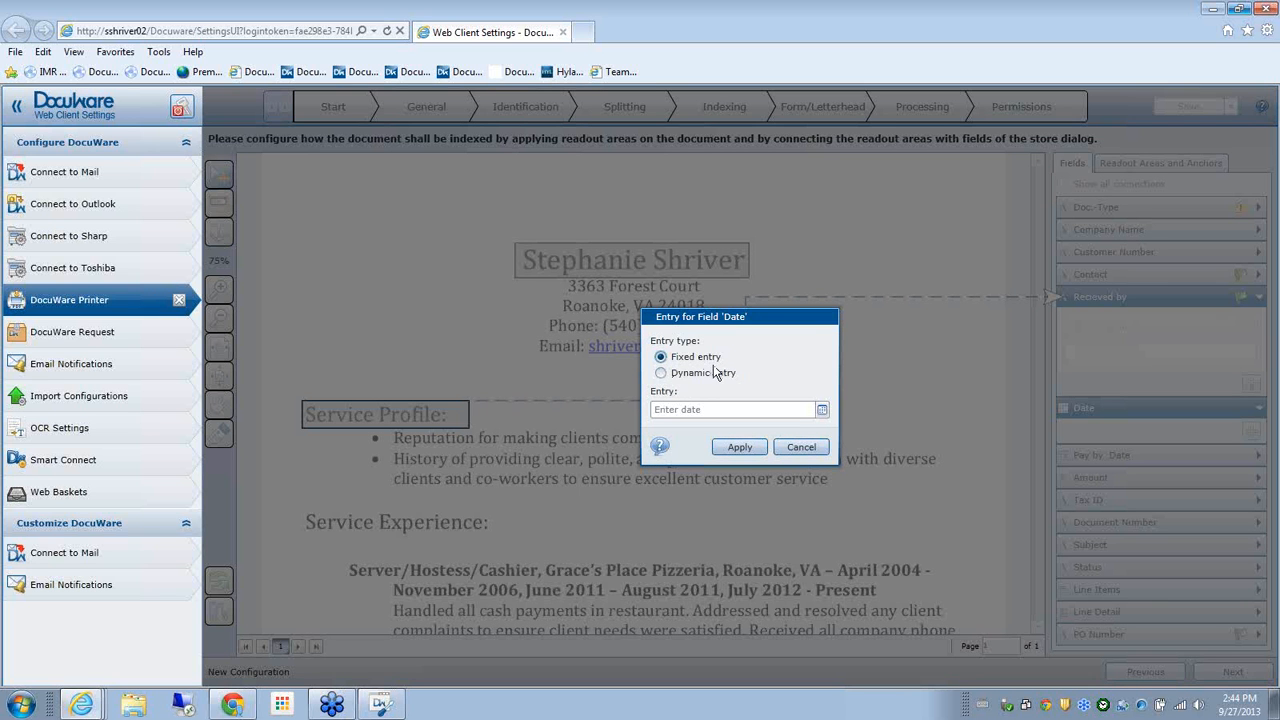
click(718, 409)
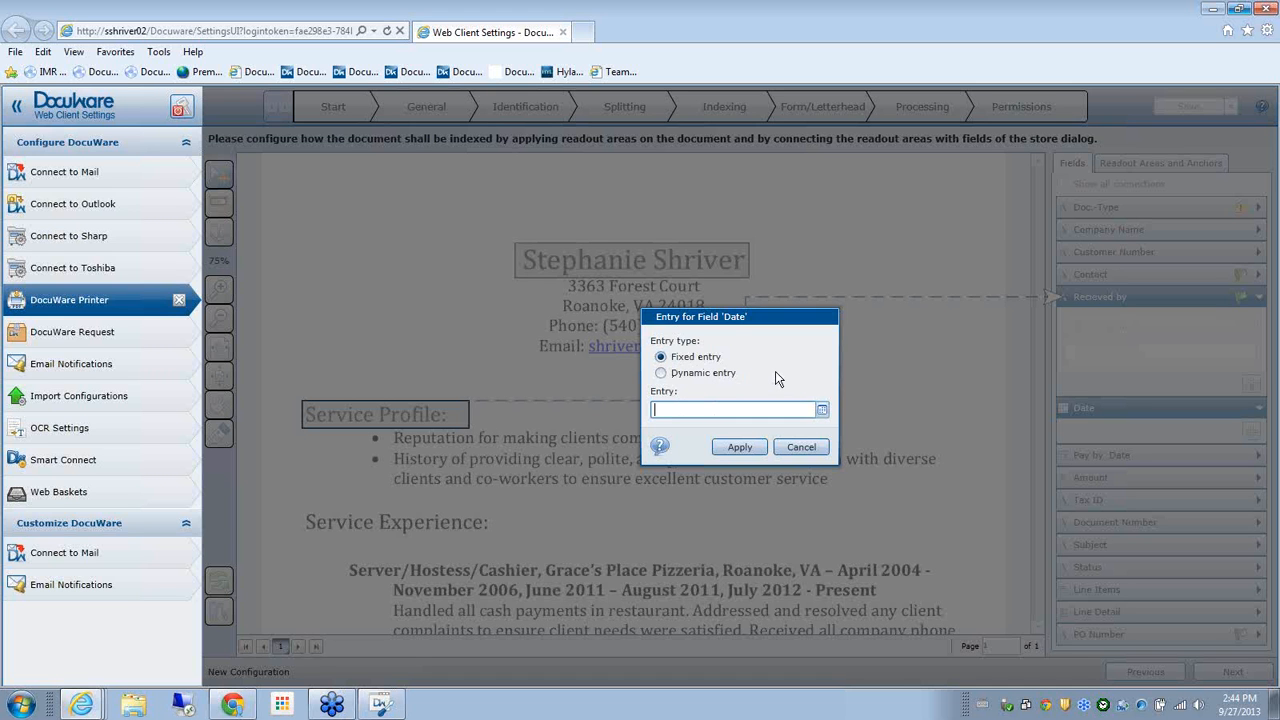
text(Invoice)
click(661, 373)
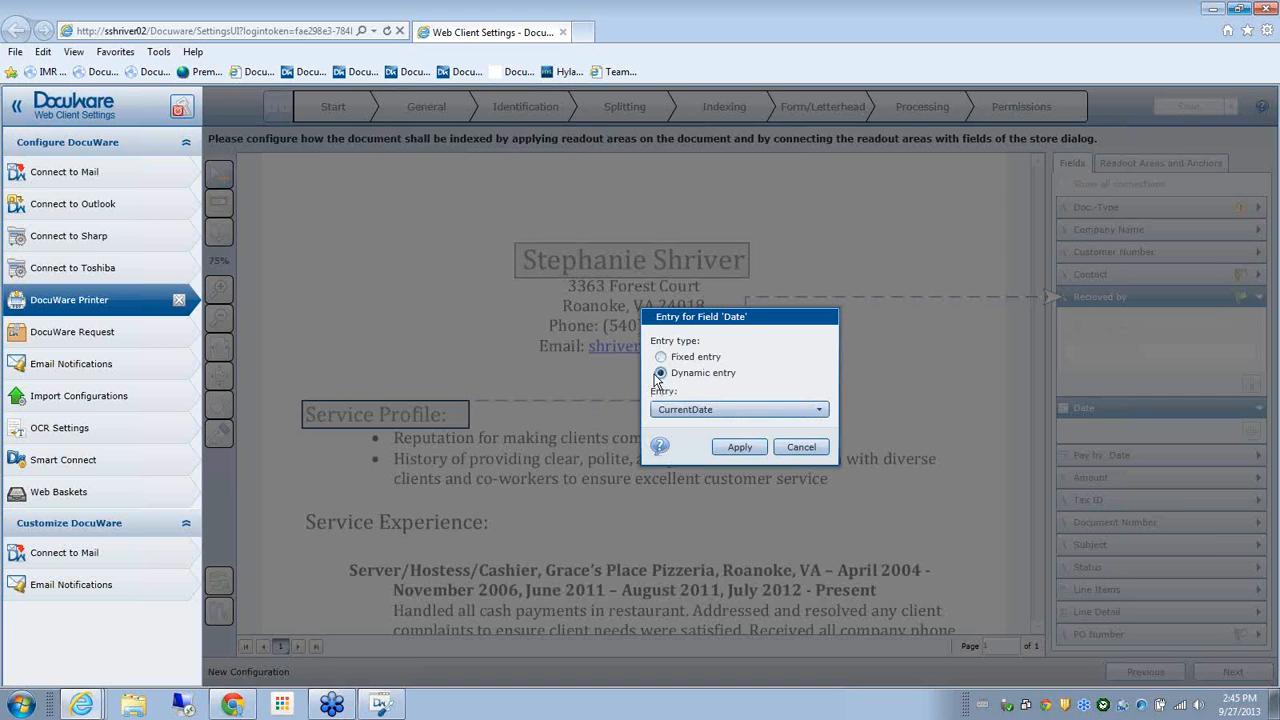
click(821, 410)
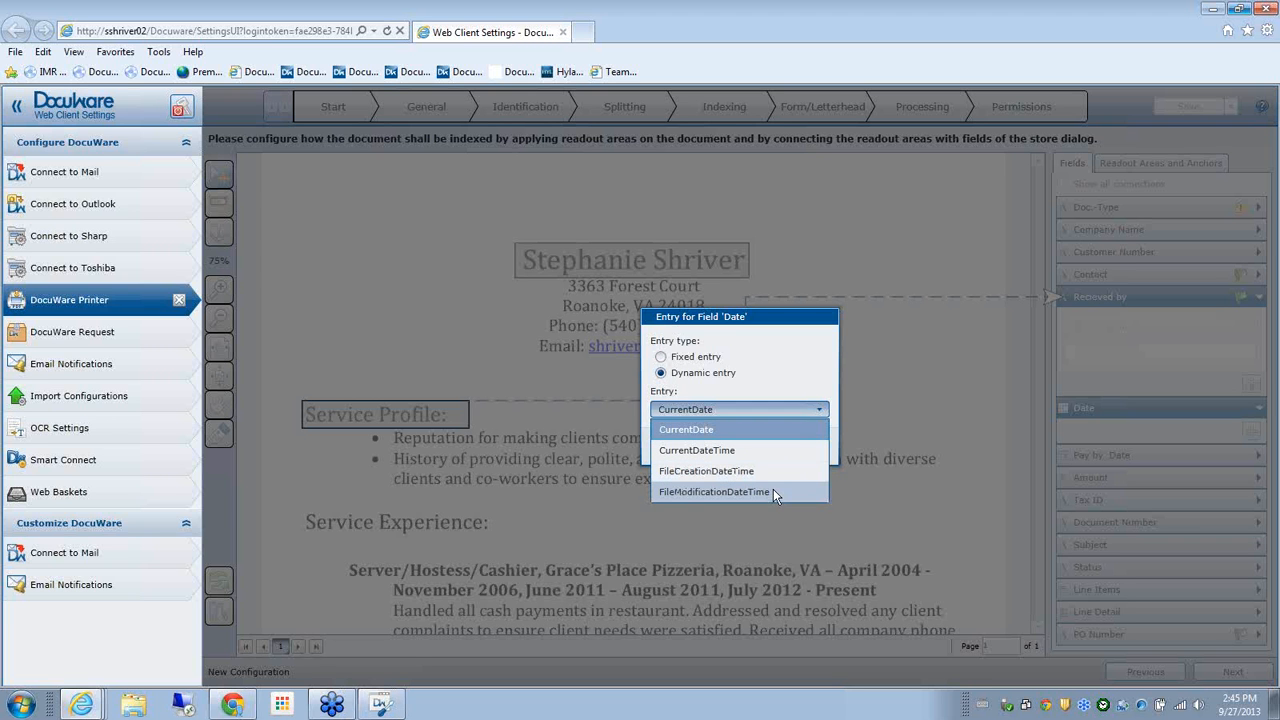
click(902, 402)
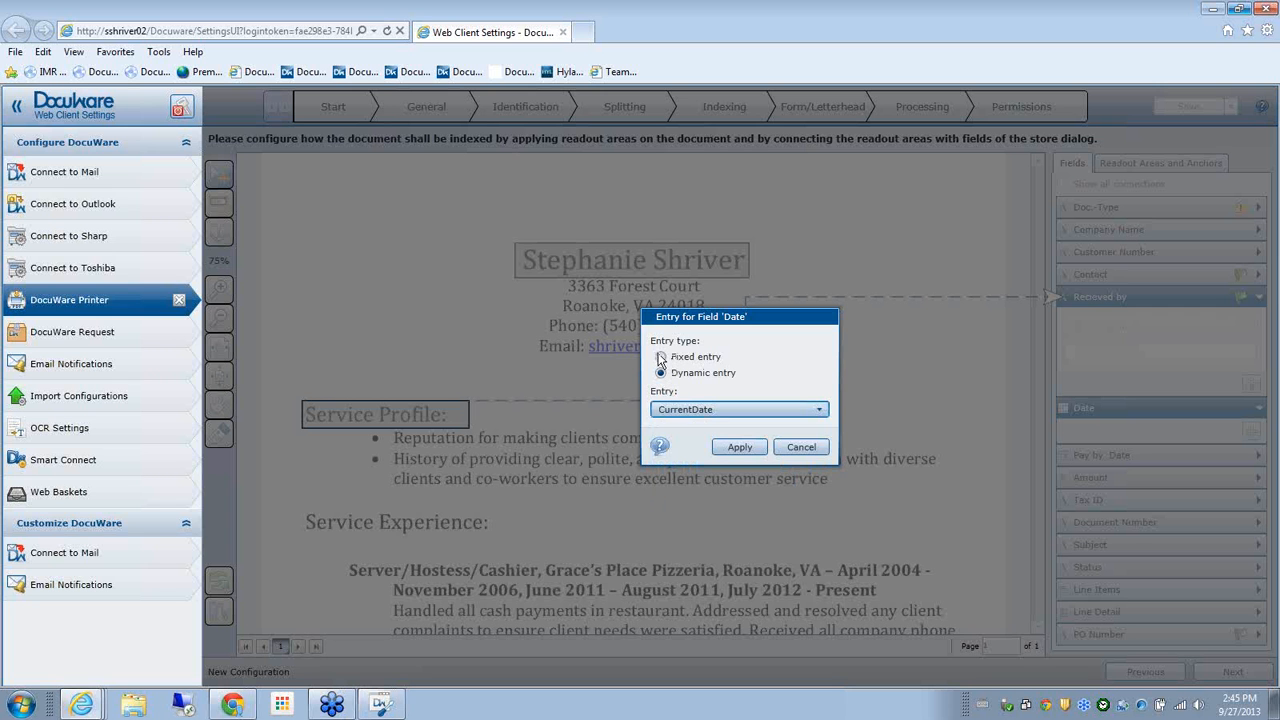
click(799, 447)
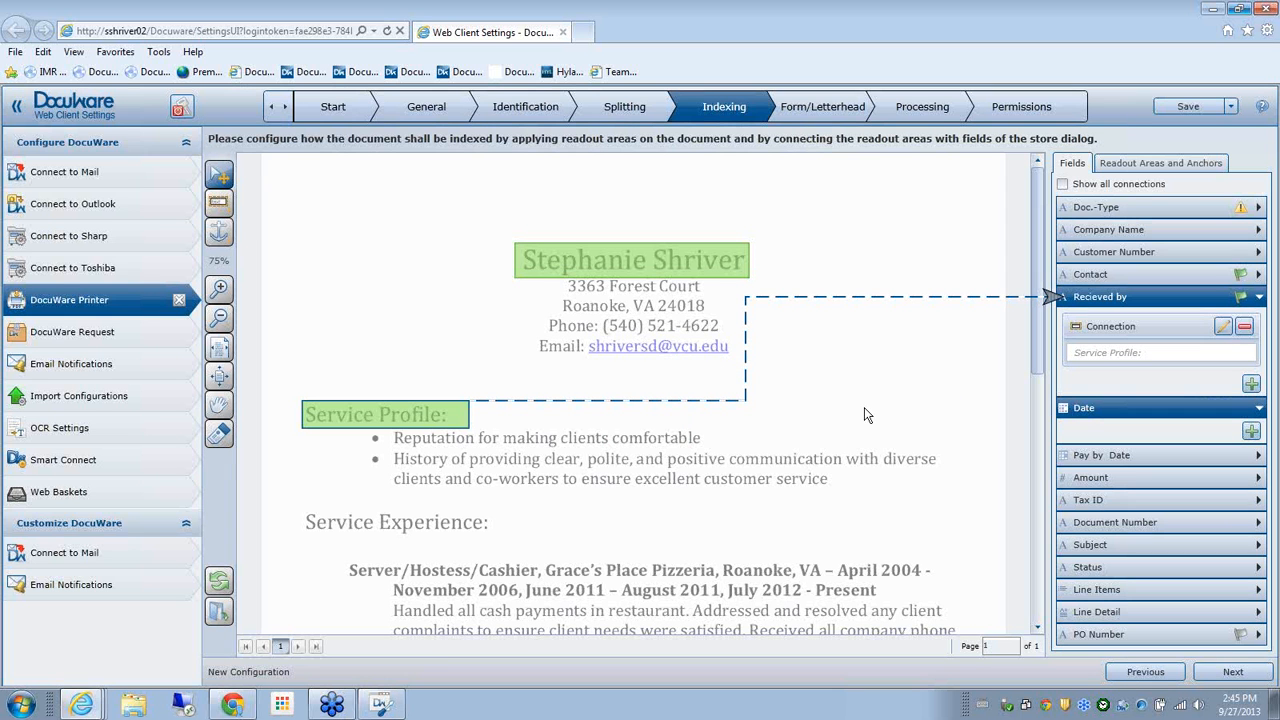
In the processing settings, enable redirecting to the default printer with an additional document, and sign documents with the APNS certificate
click(1231, 673)
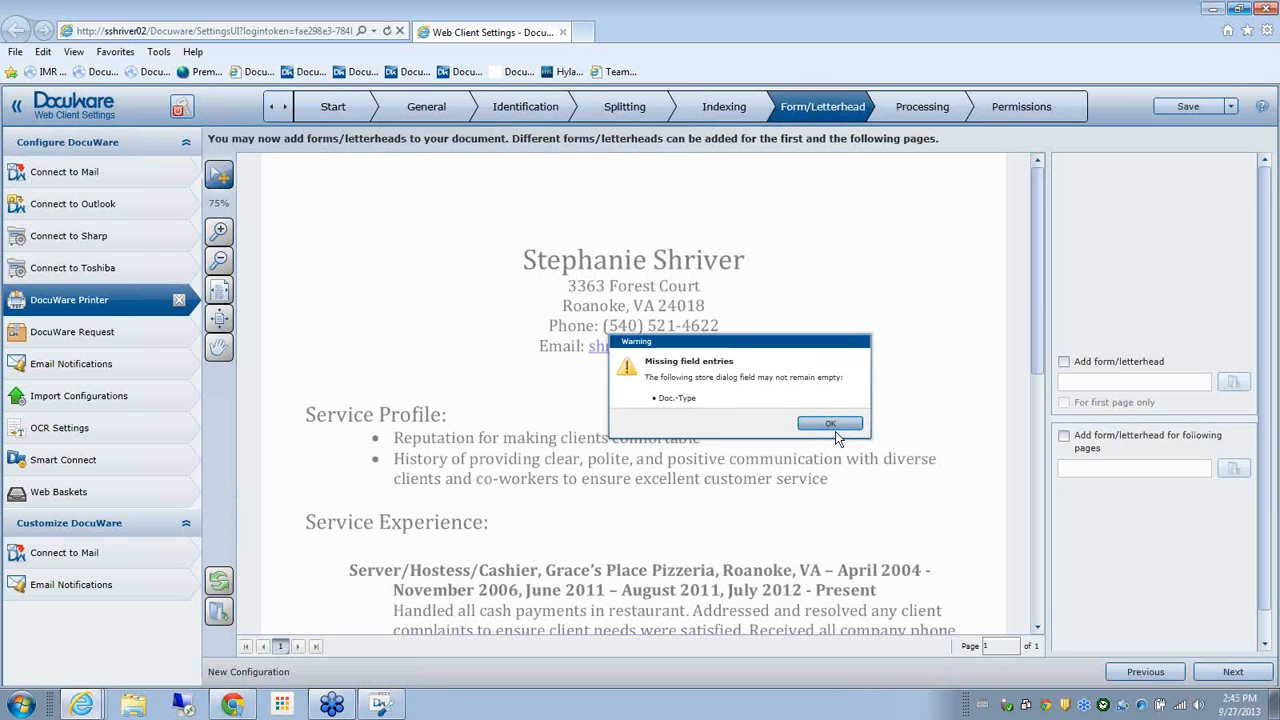
click(846, 433)
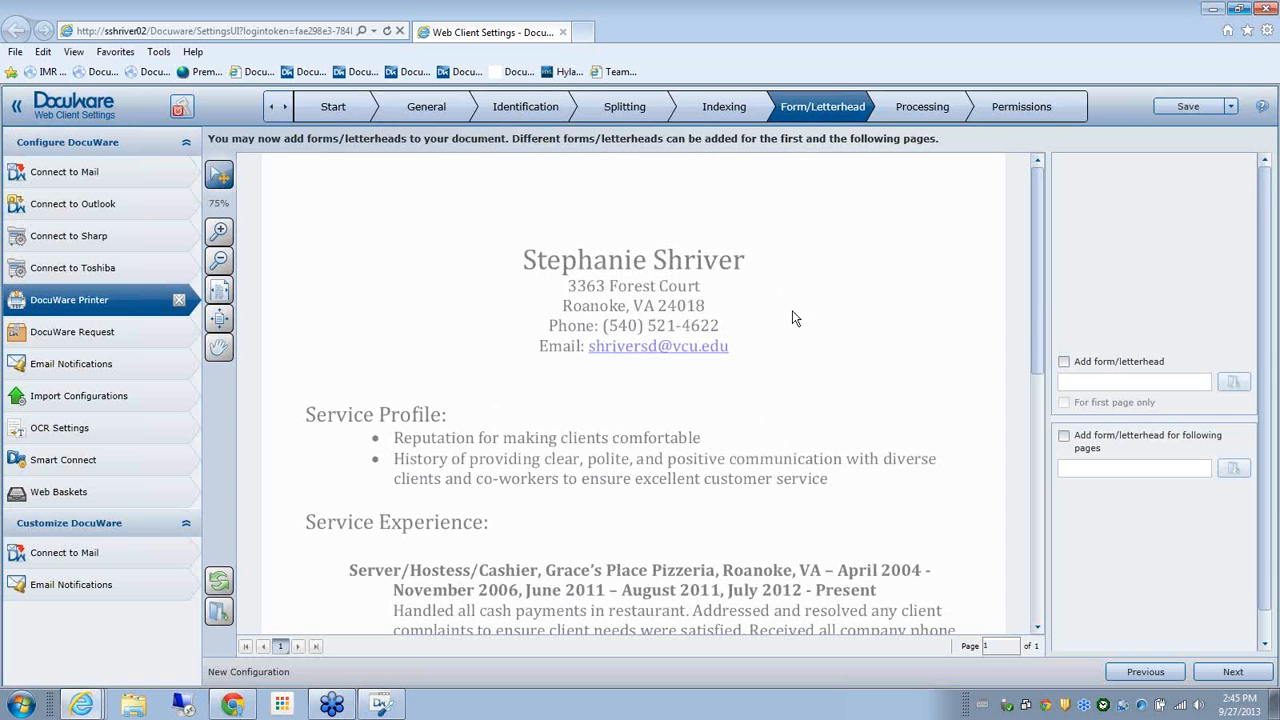
click(918, 106)
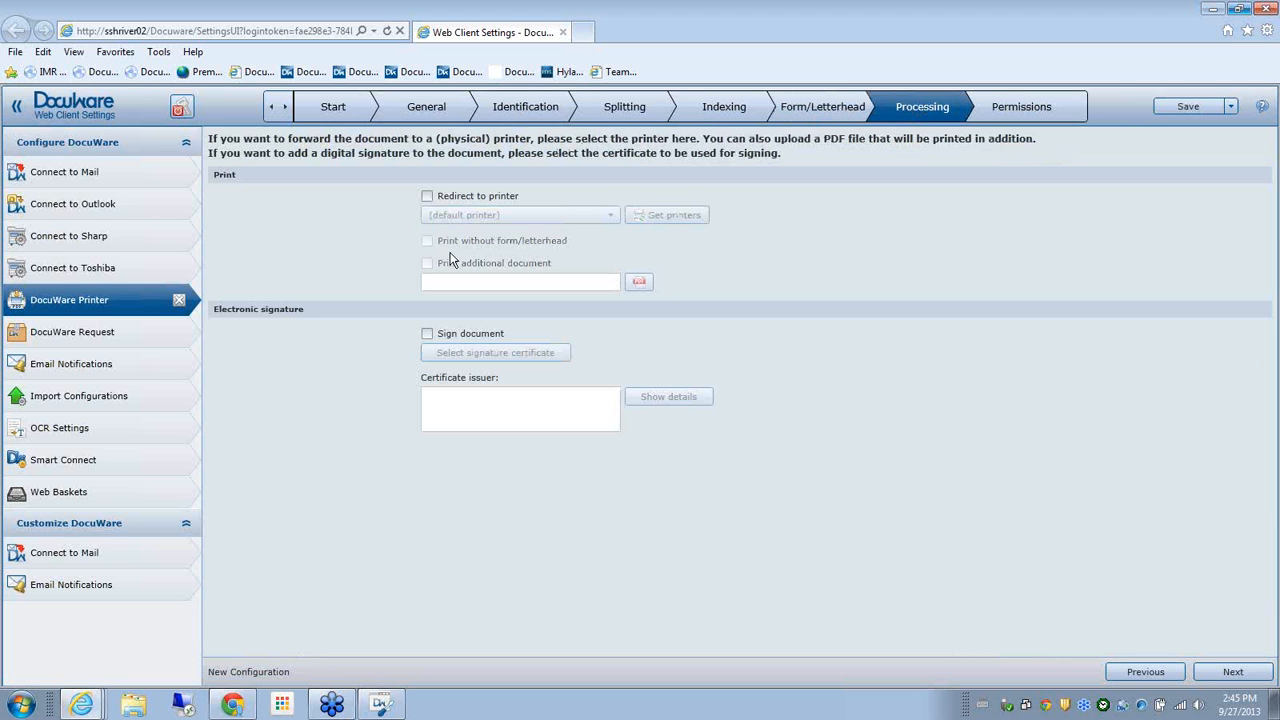
click(427, 197)
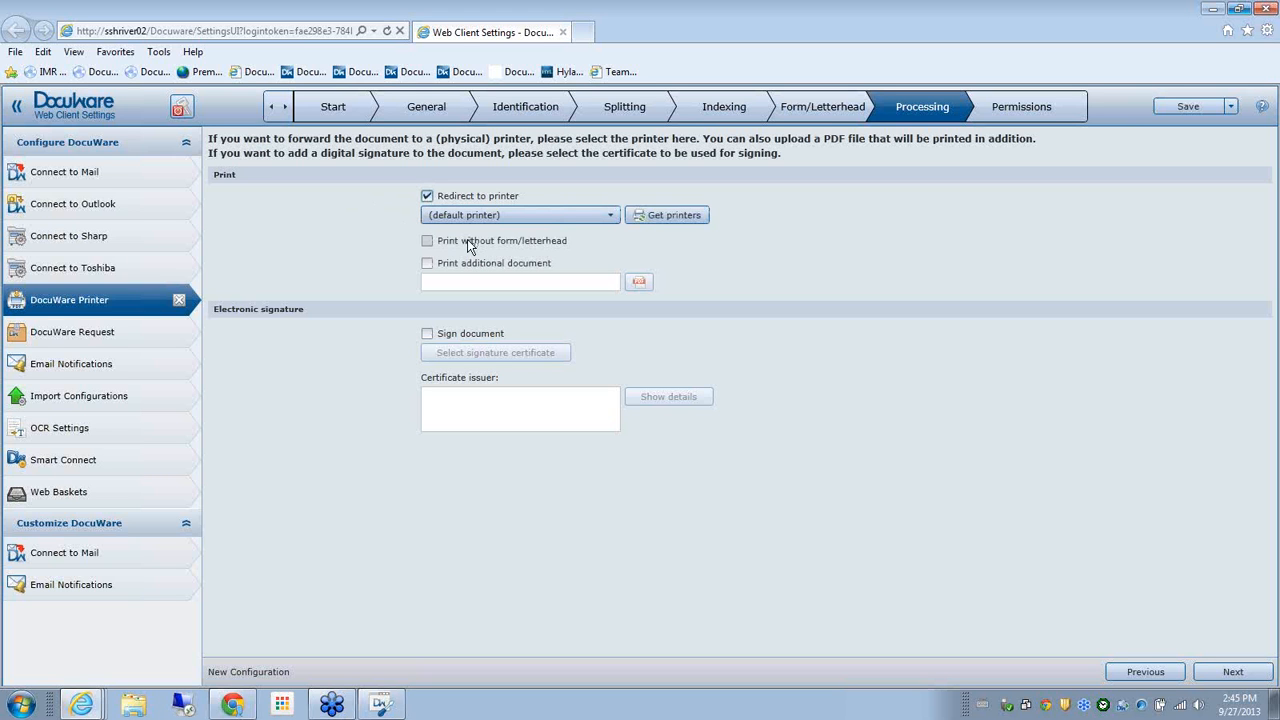
click(427, 264)
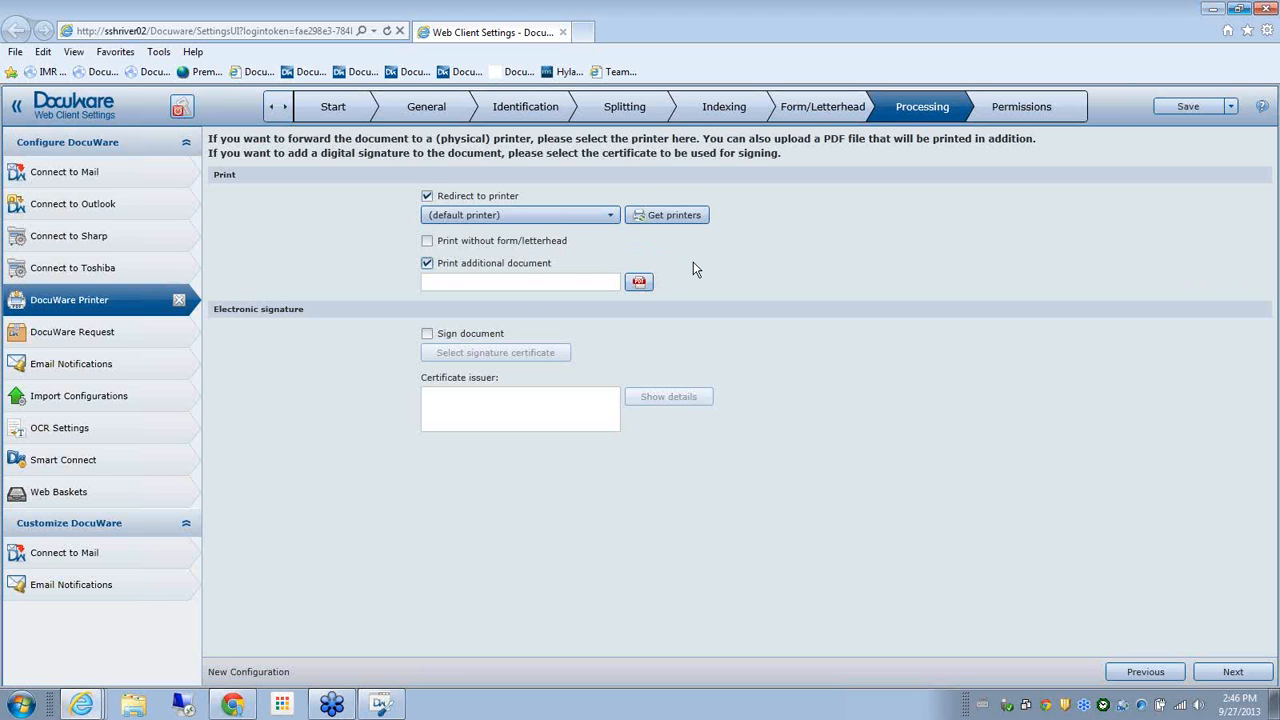
click(427, 334)
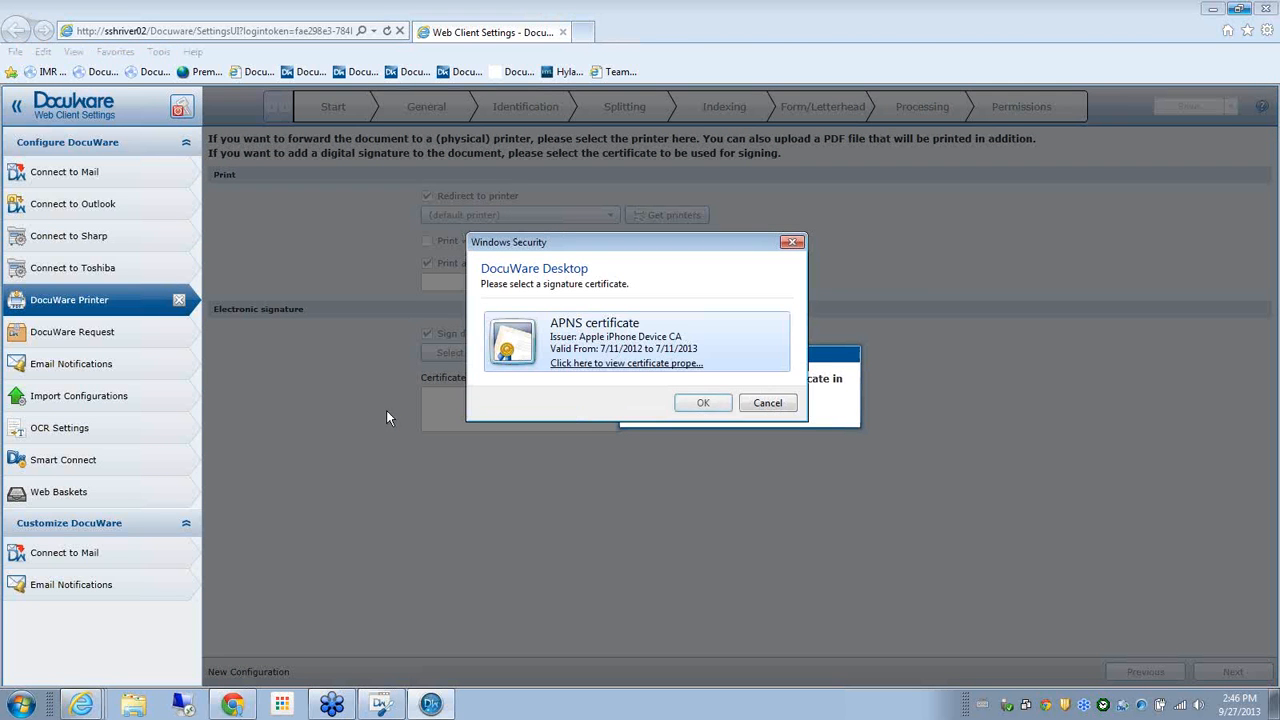
click(703, 404)
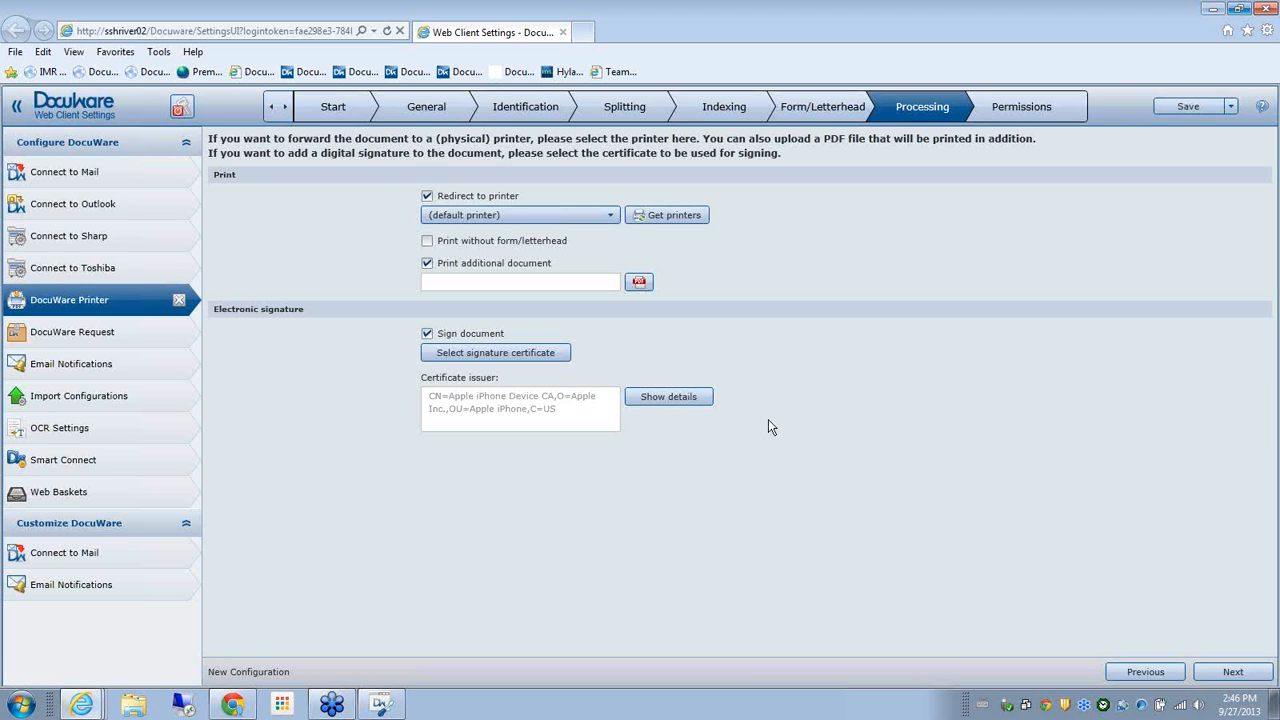
Review the available users and roles and the assigned users and administrators in the configuration's permissions
click(1033, 102)
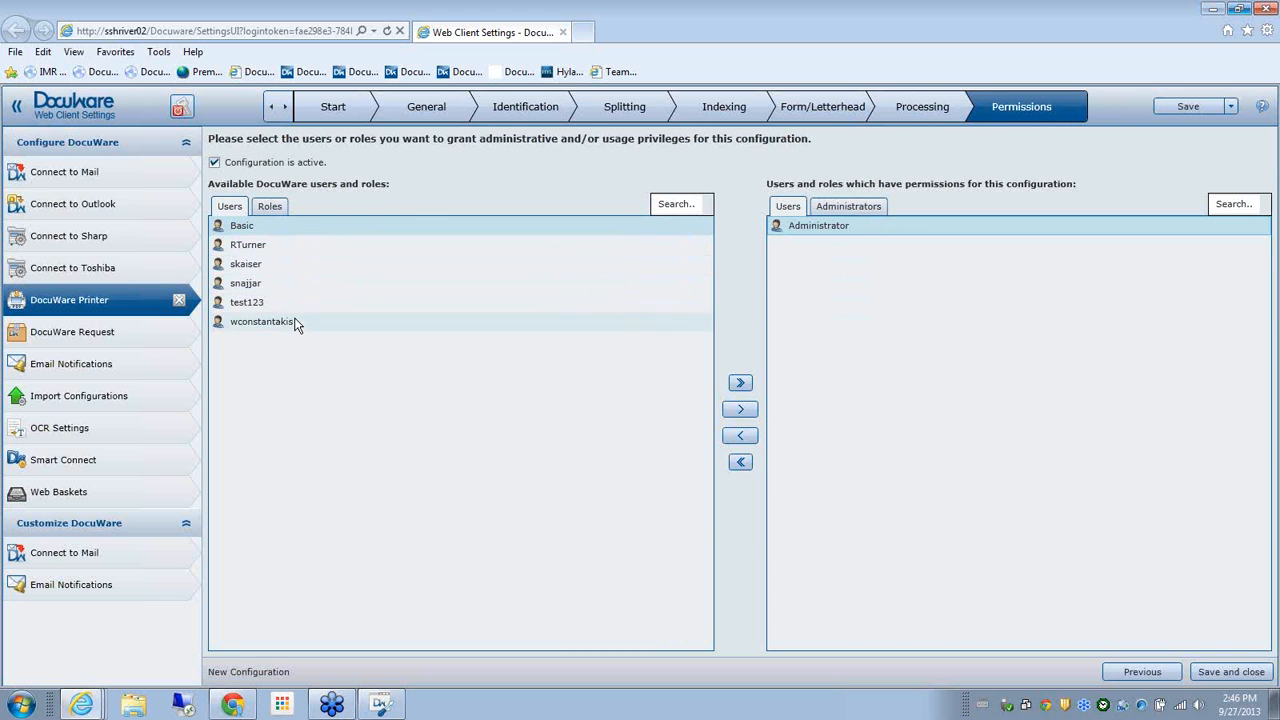
click(268, 206)
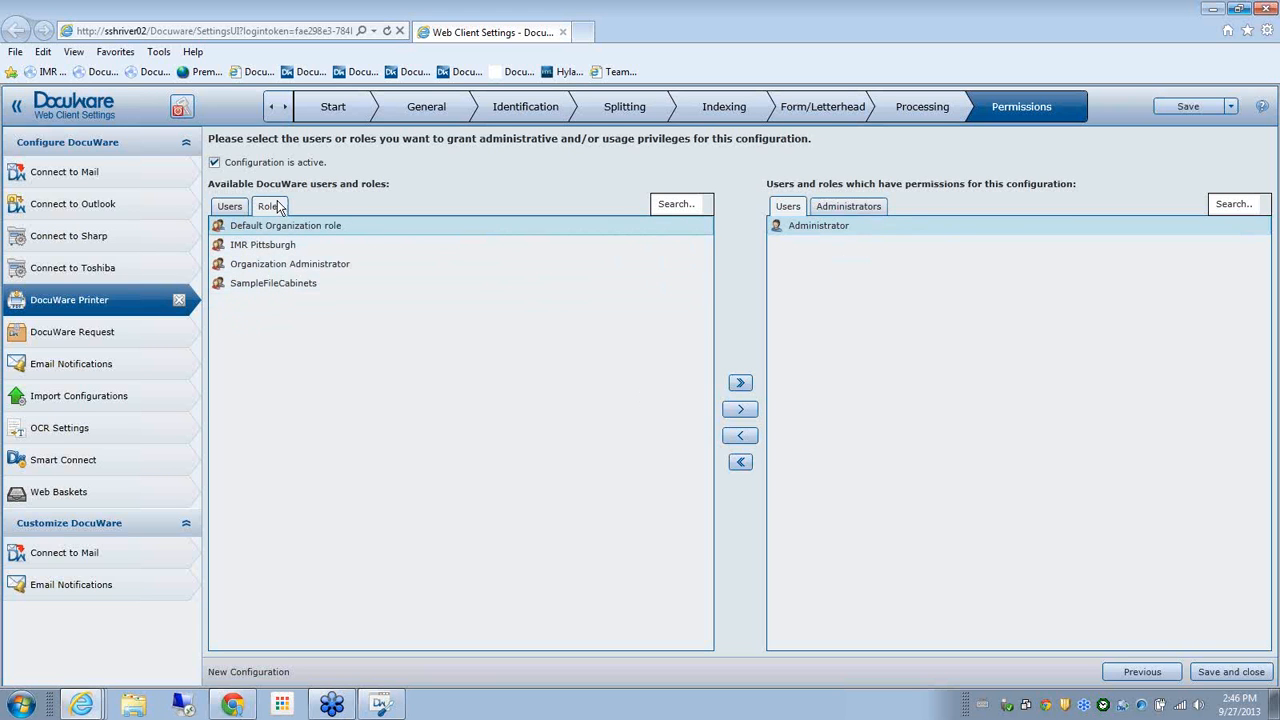
click(239, 205)
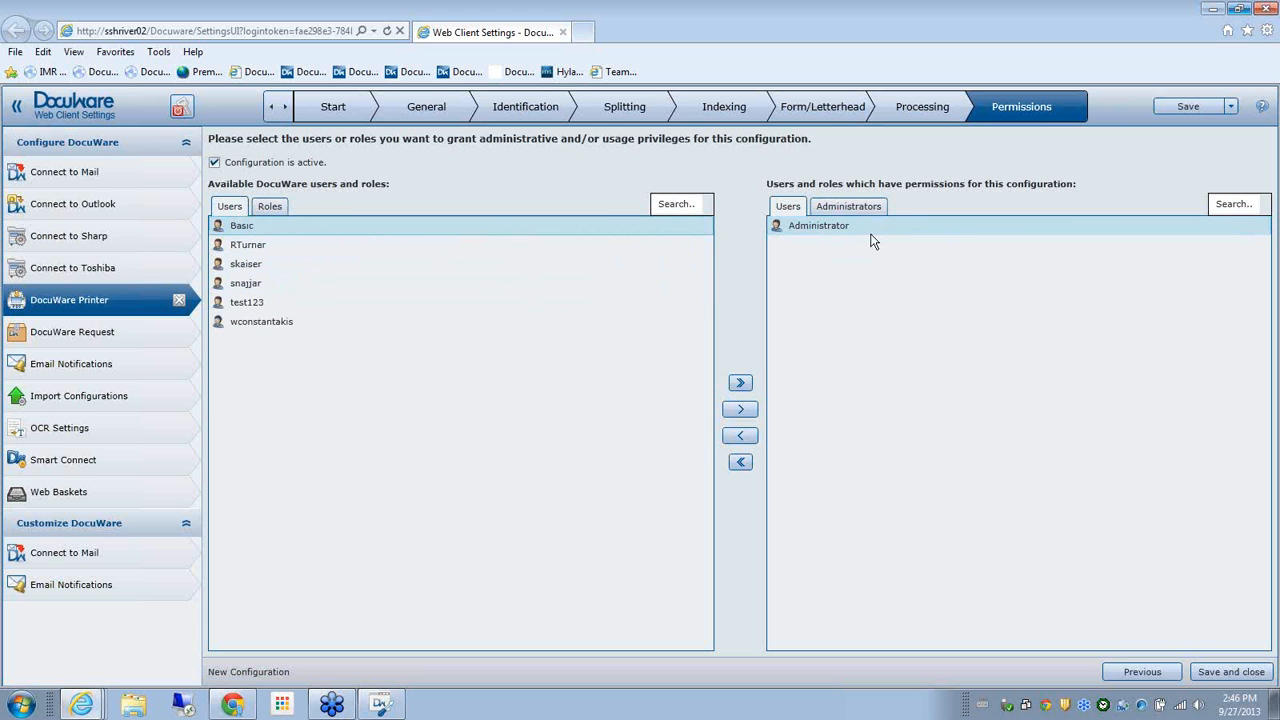
click(843, 208)
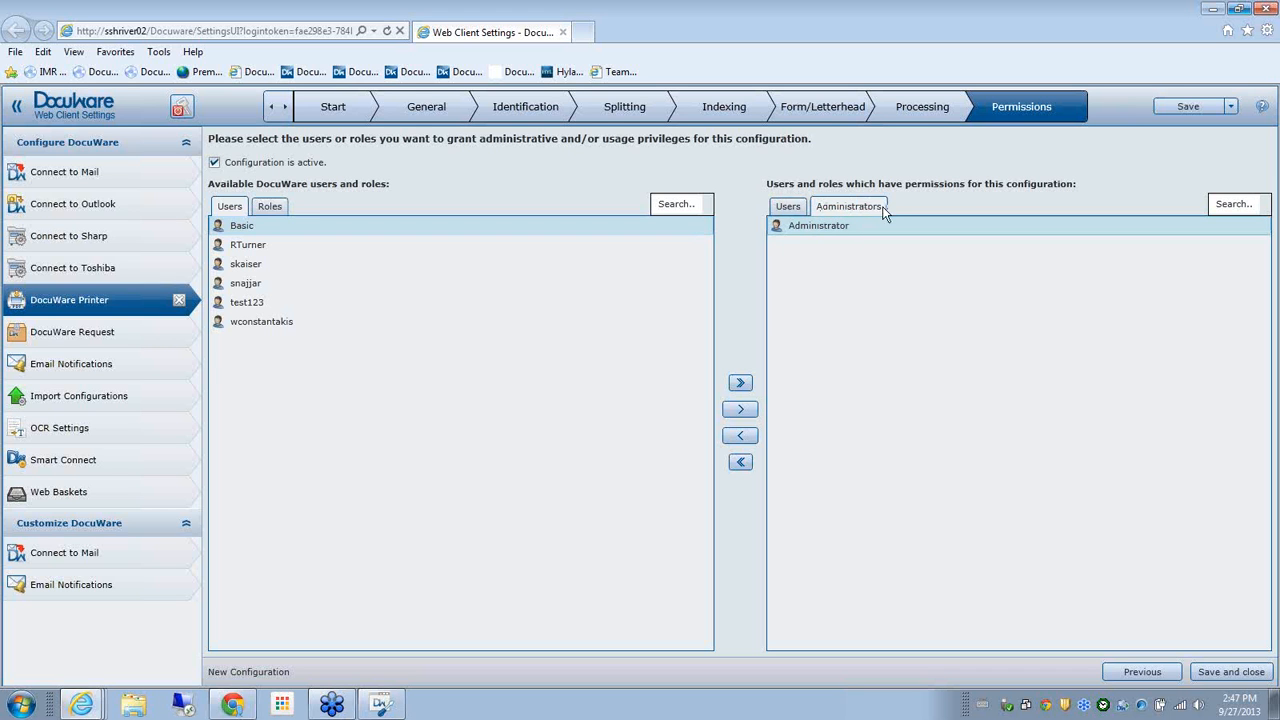
click(790, 208)
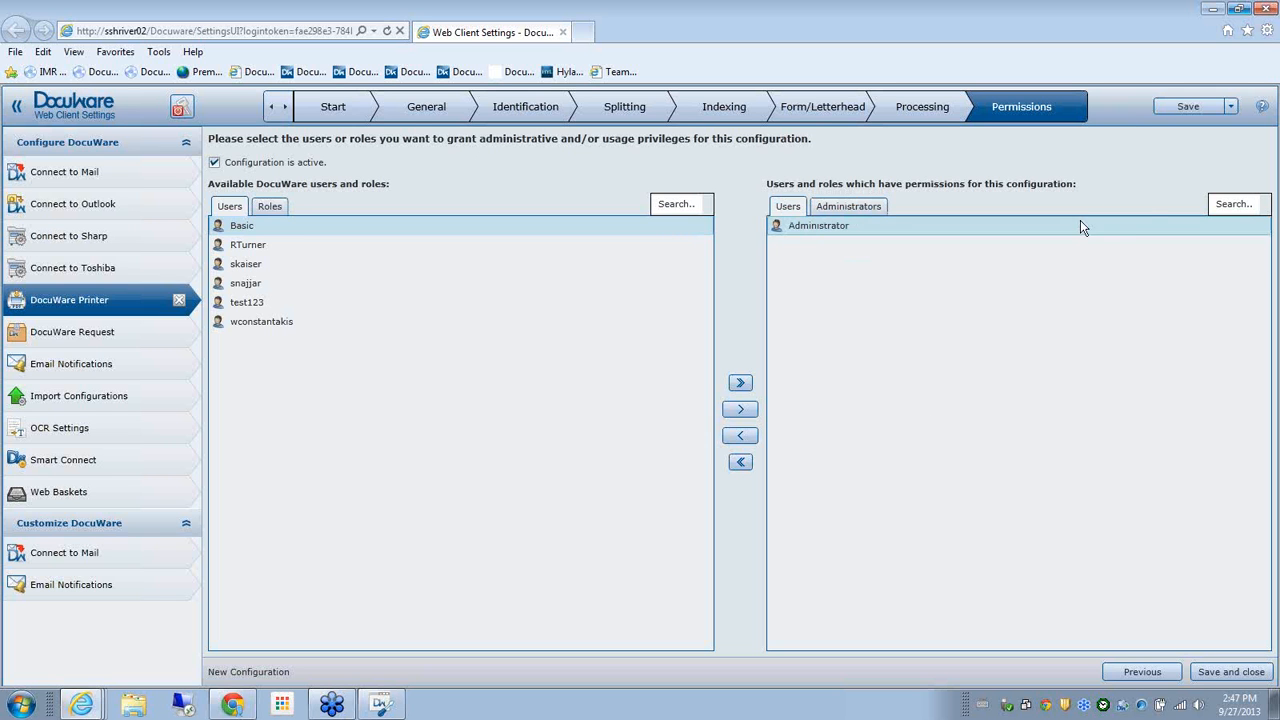
Close the new printer configuration without saving its changes and return from the settings to the DocuWare Web Client
click(1231, 106)
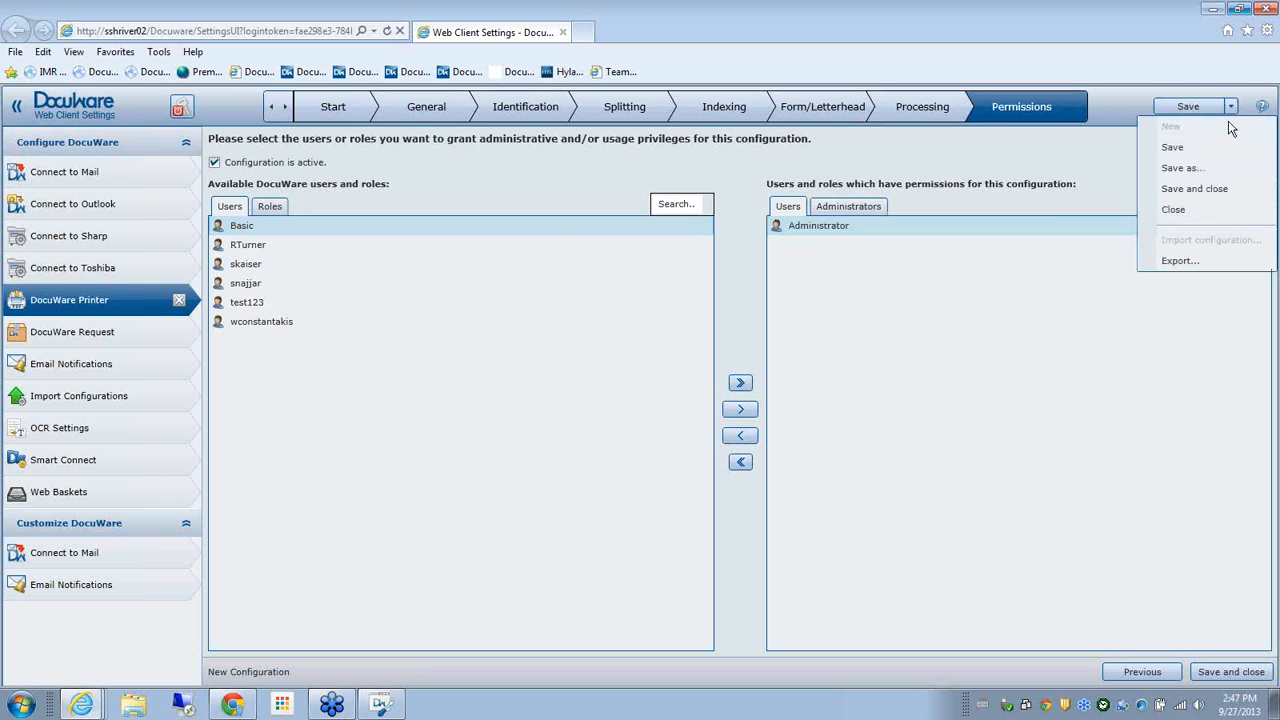
click(1174, 210)
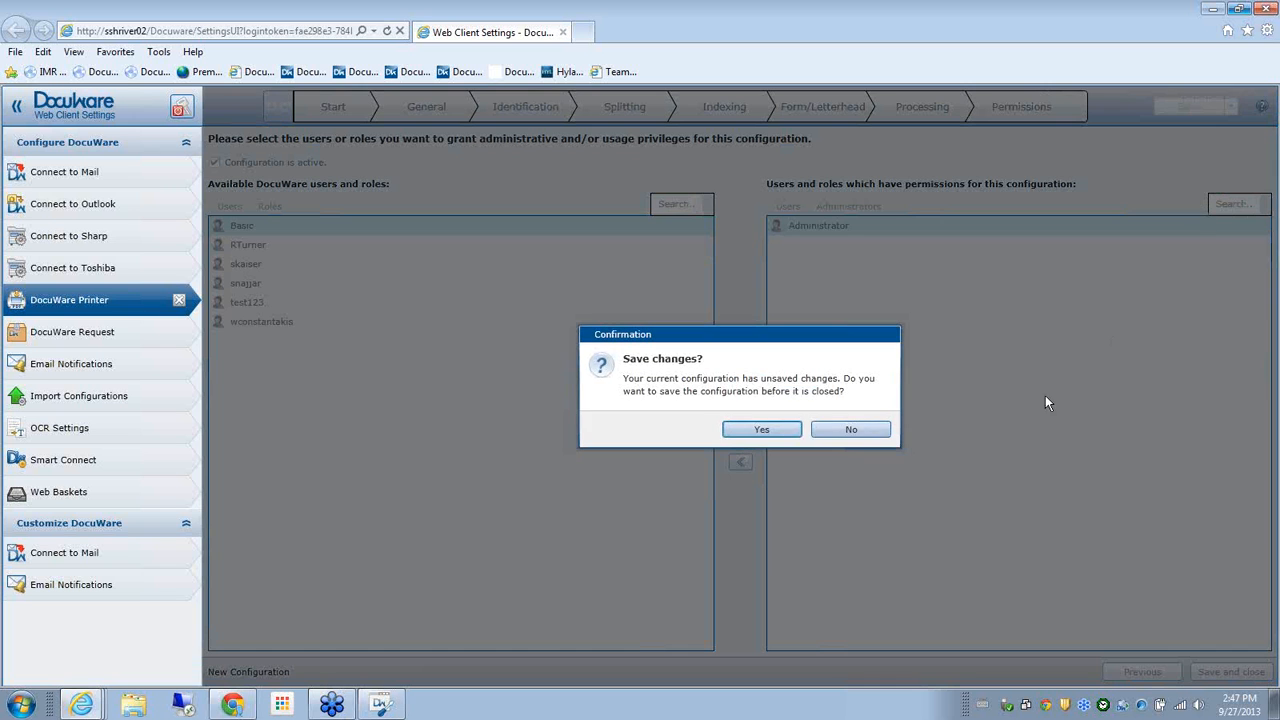
click(864, 433)
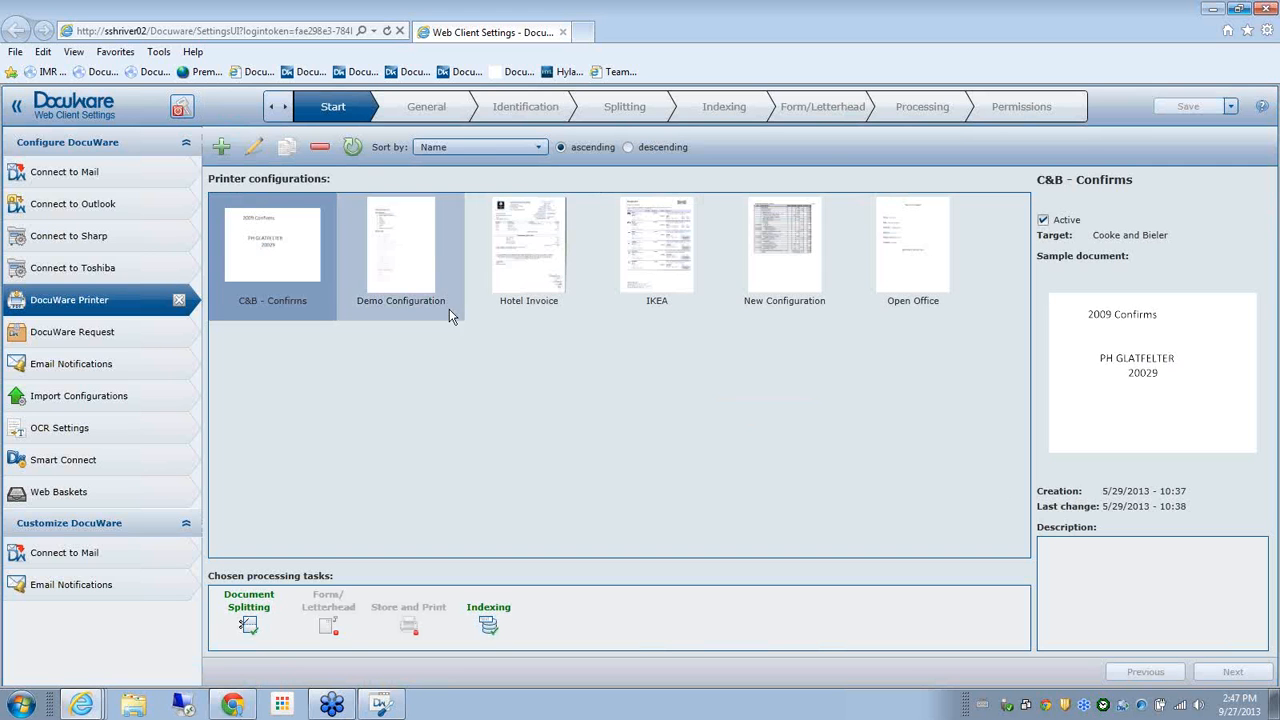
click(180, 108)
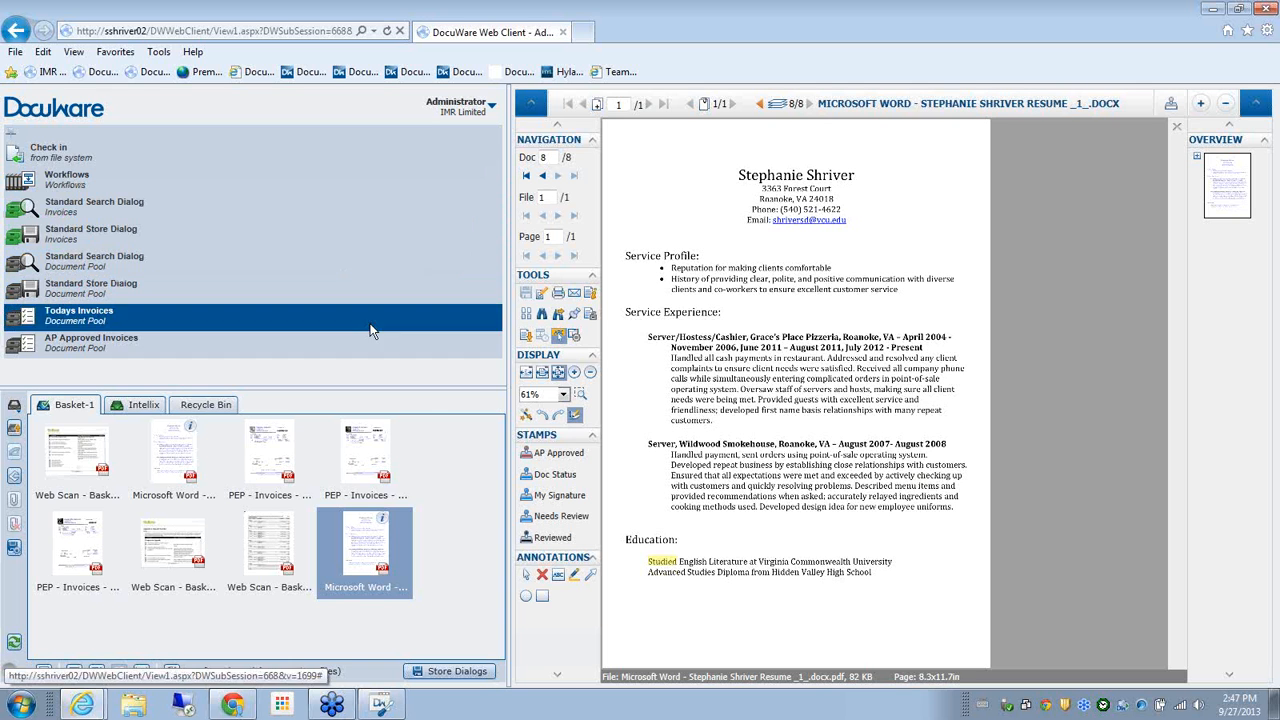
Show the store dialogs, open the first PEP invoice from Basket-1 in the Invoices store dialog, and close it without storing
click(457, 671)
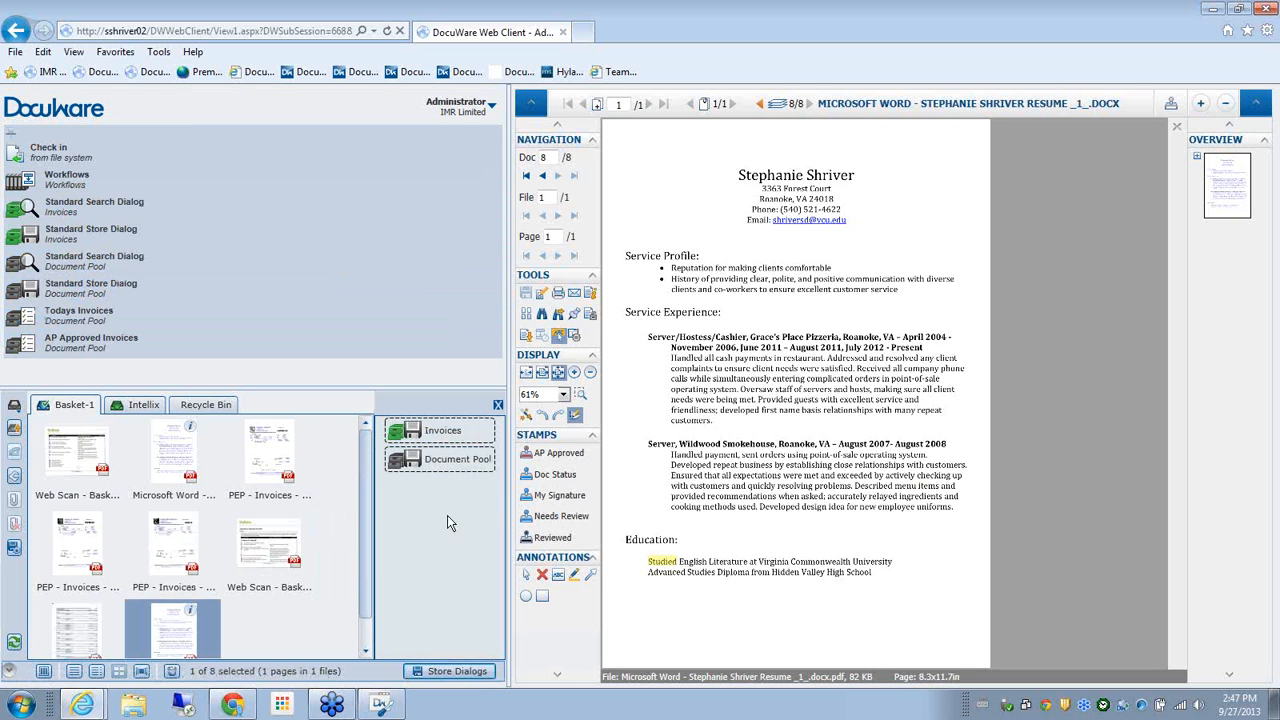
click(281, 457)
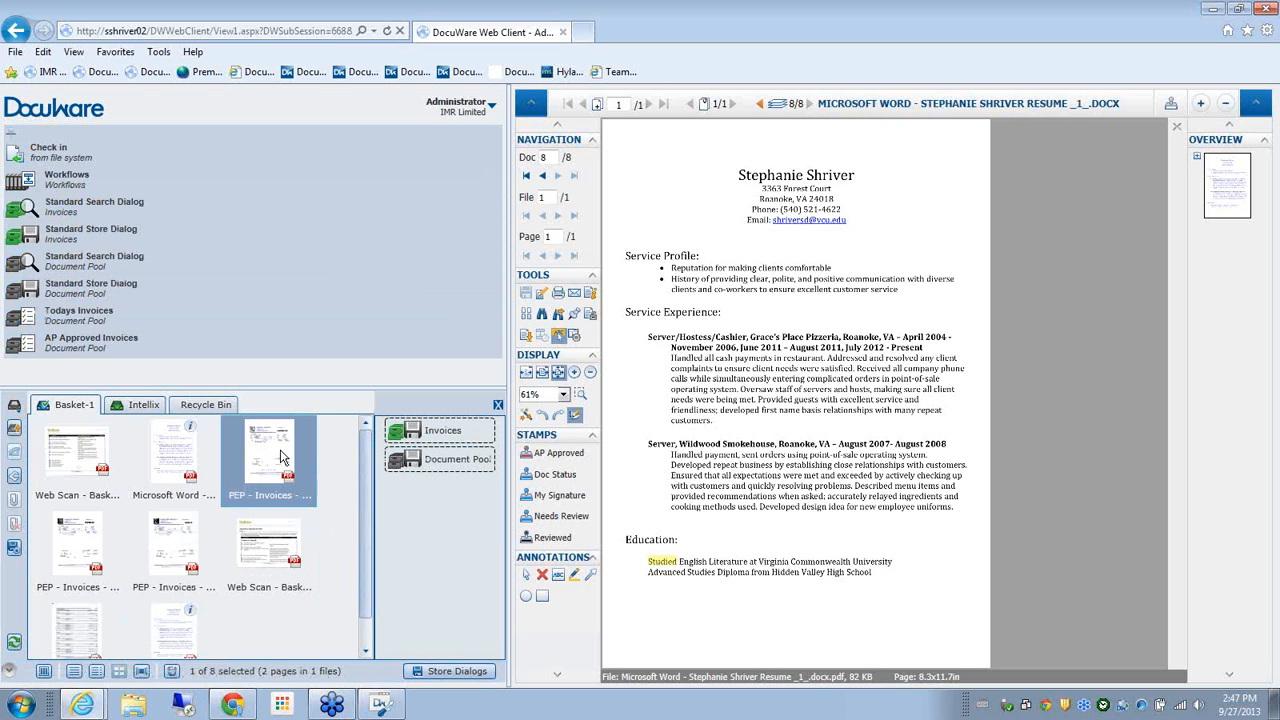
drag(281, 457, 437, 431)
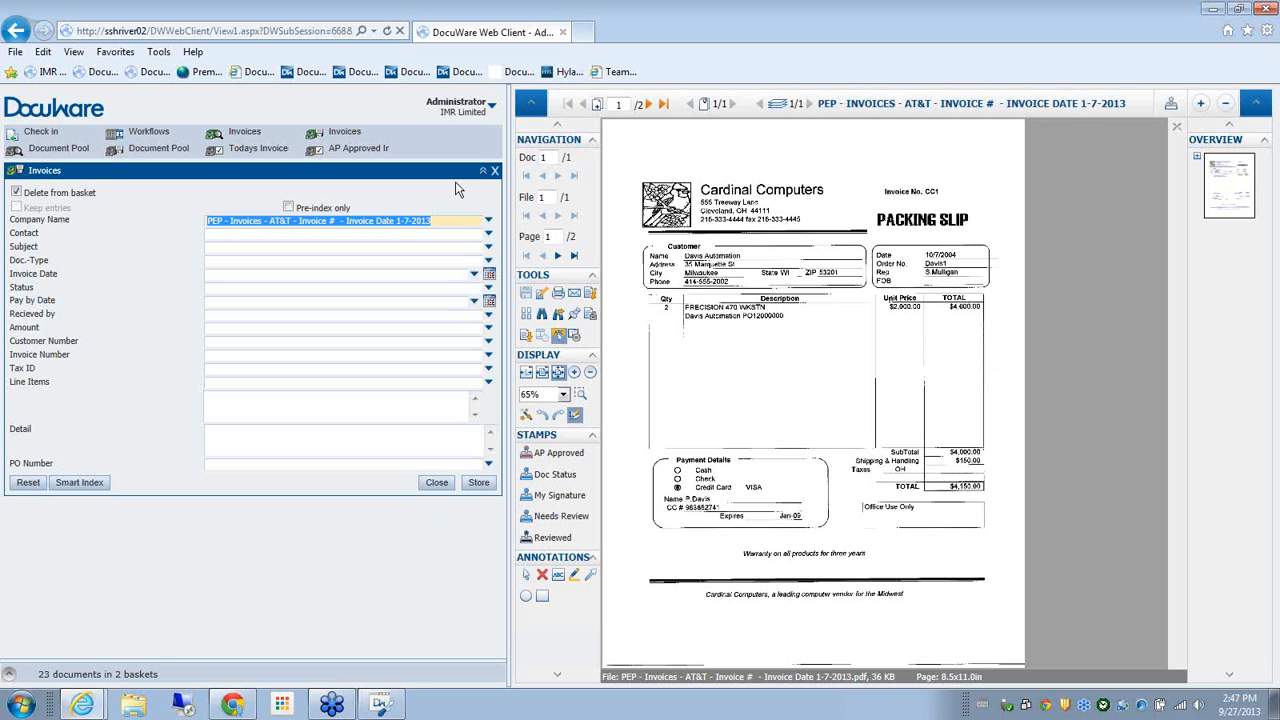
click(436, 483)
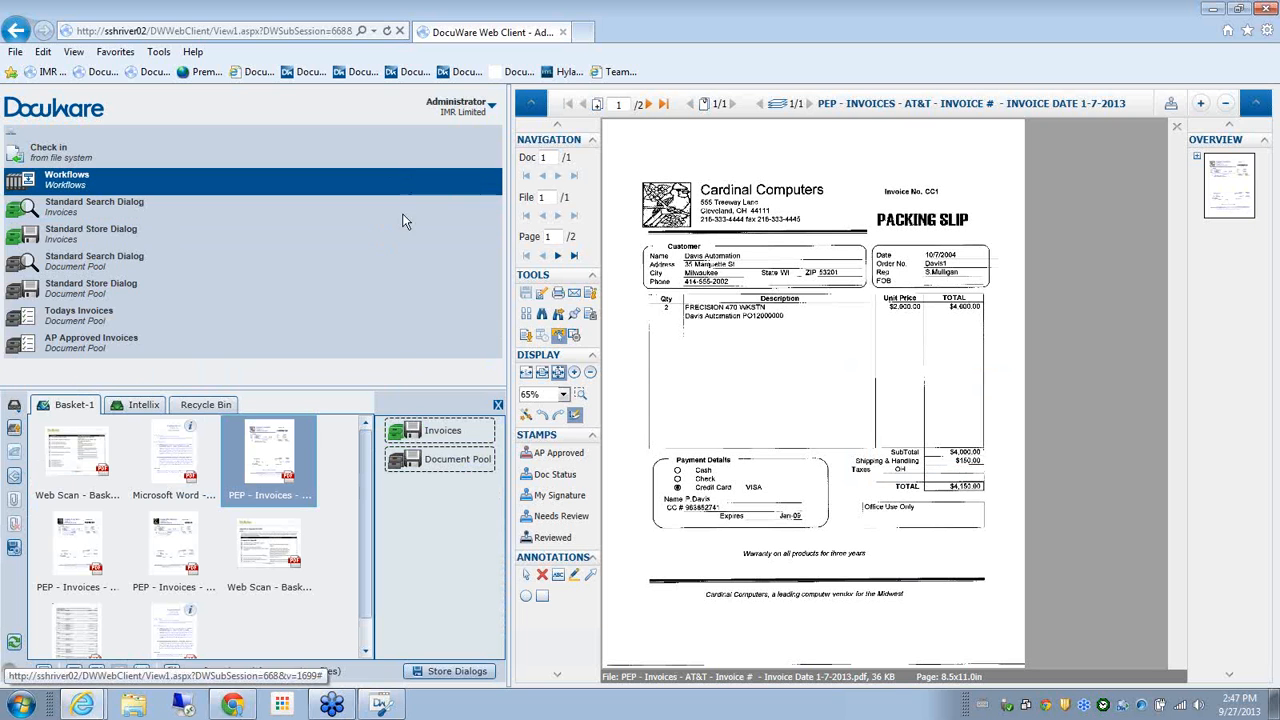
Switch to the DocuWare Client Setup window, start the DocuWare Upload Service, and open its configuration window
click(380, 705)
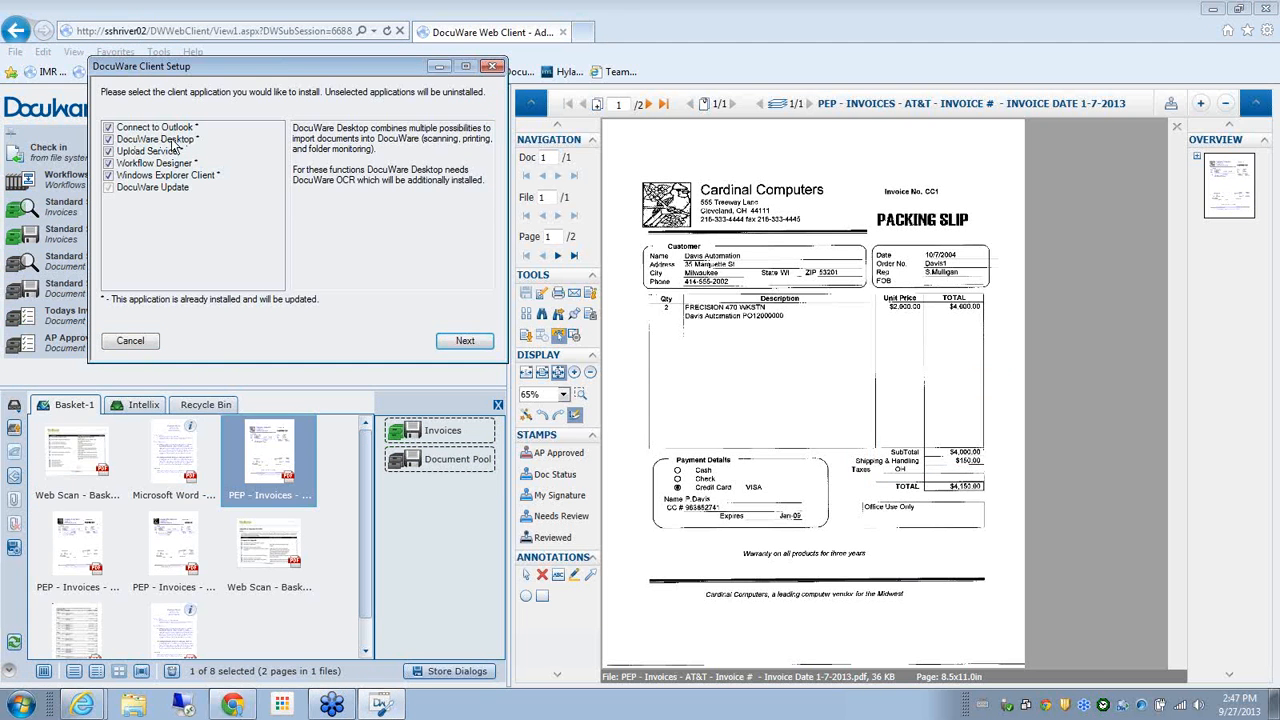
click(23, 706)
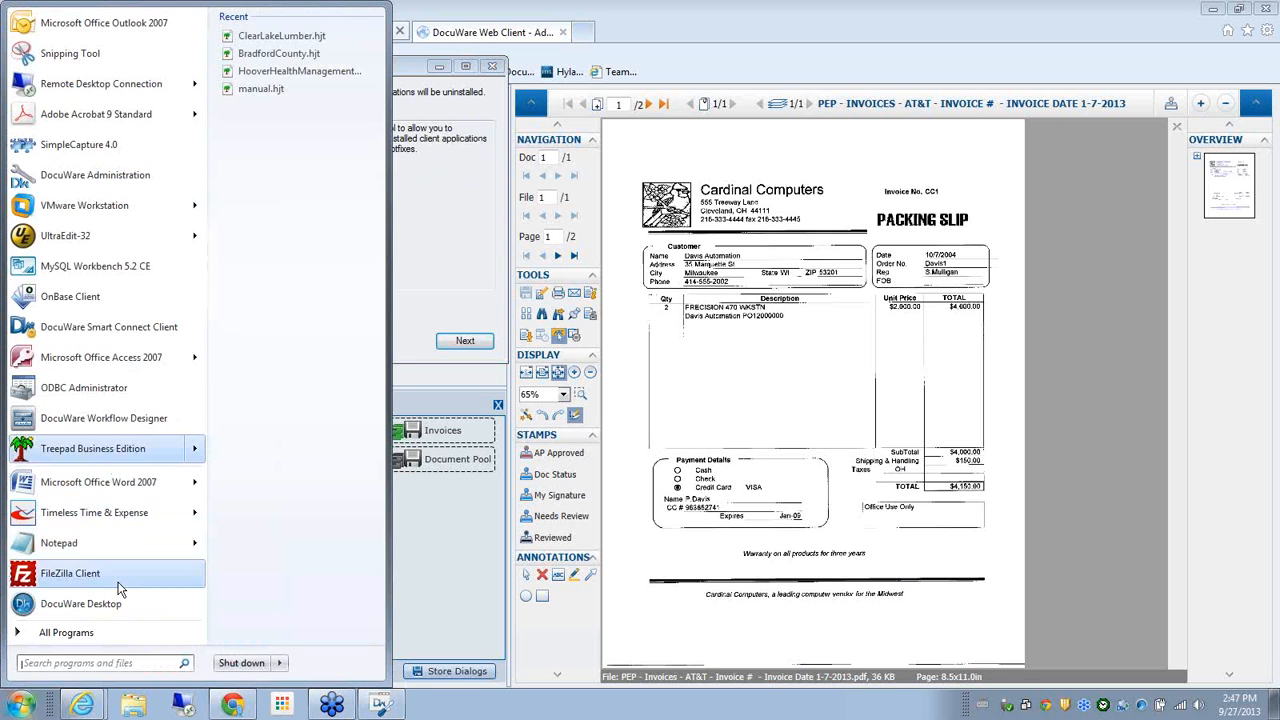
click(111, 633)
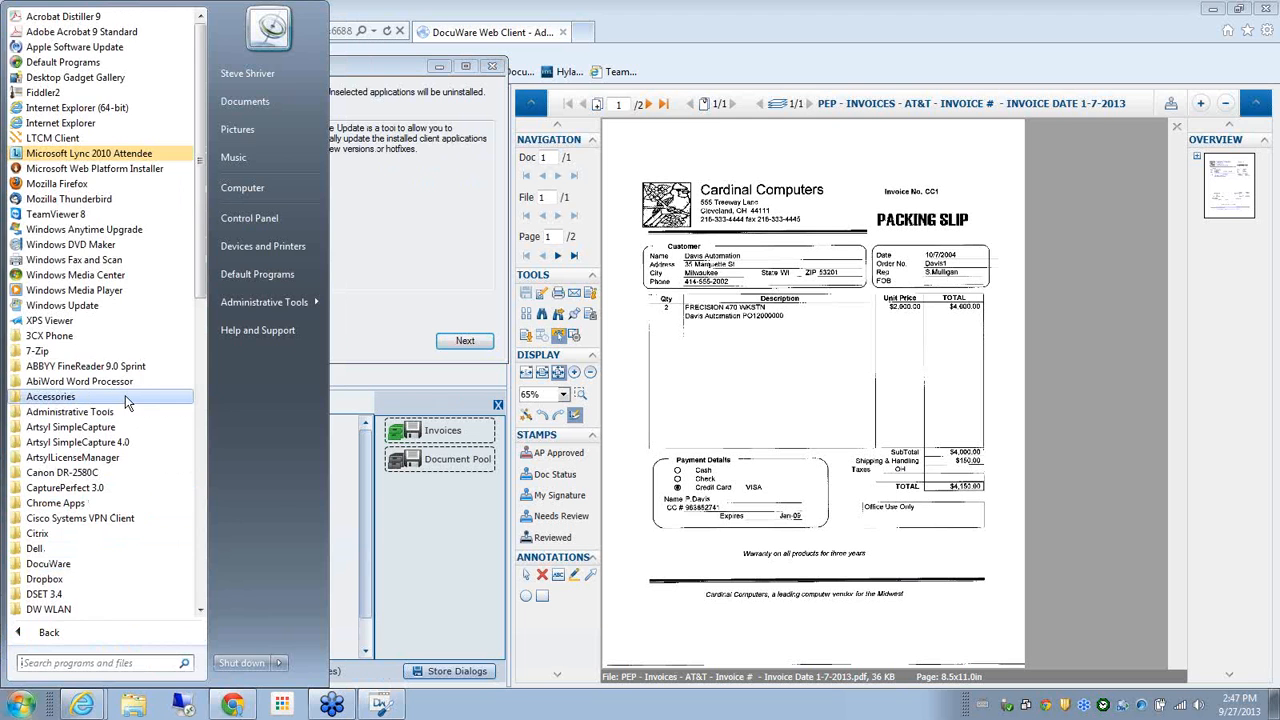
scroll(125, 398, down, 2)
click(63, 477)
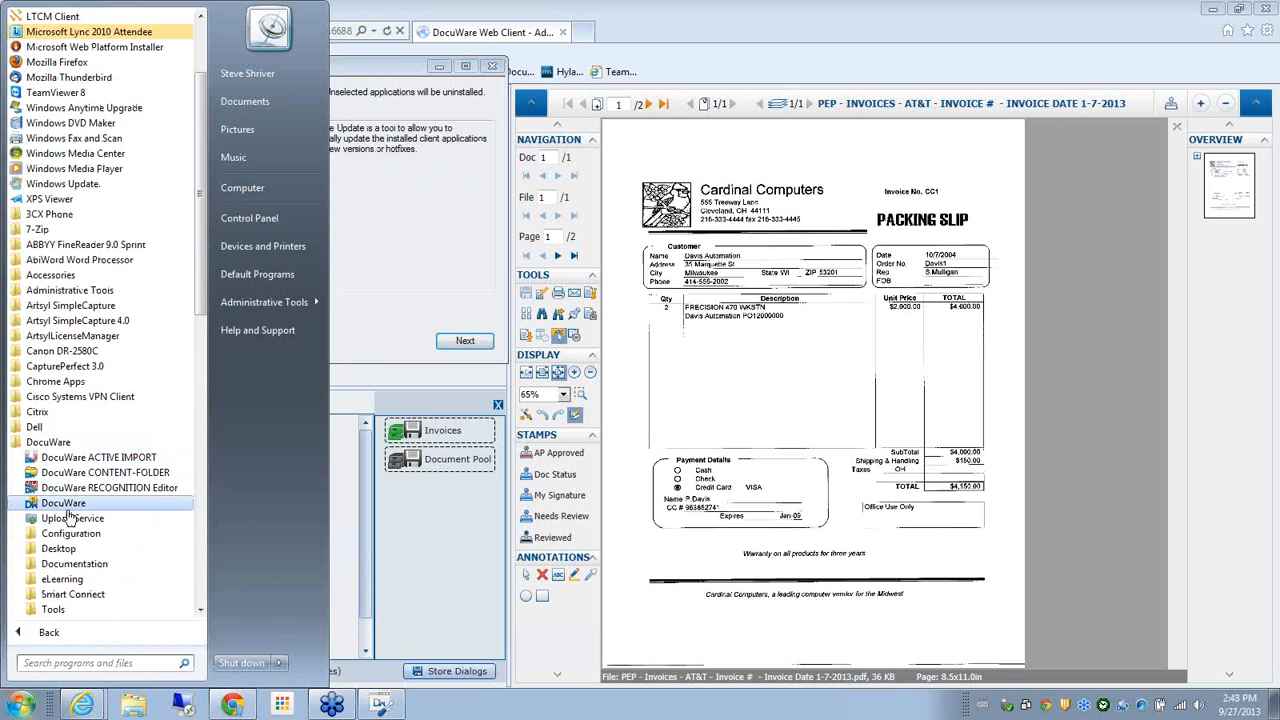
click(69, 516)
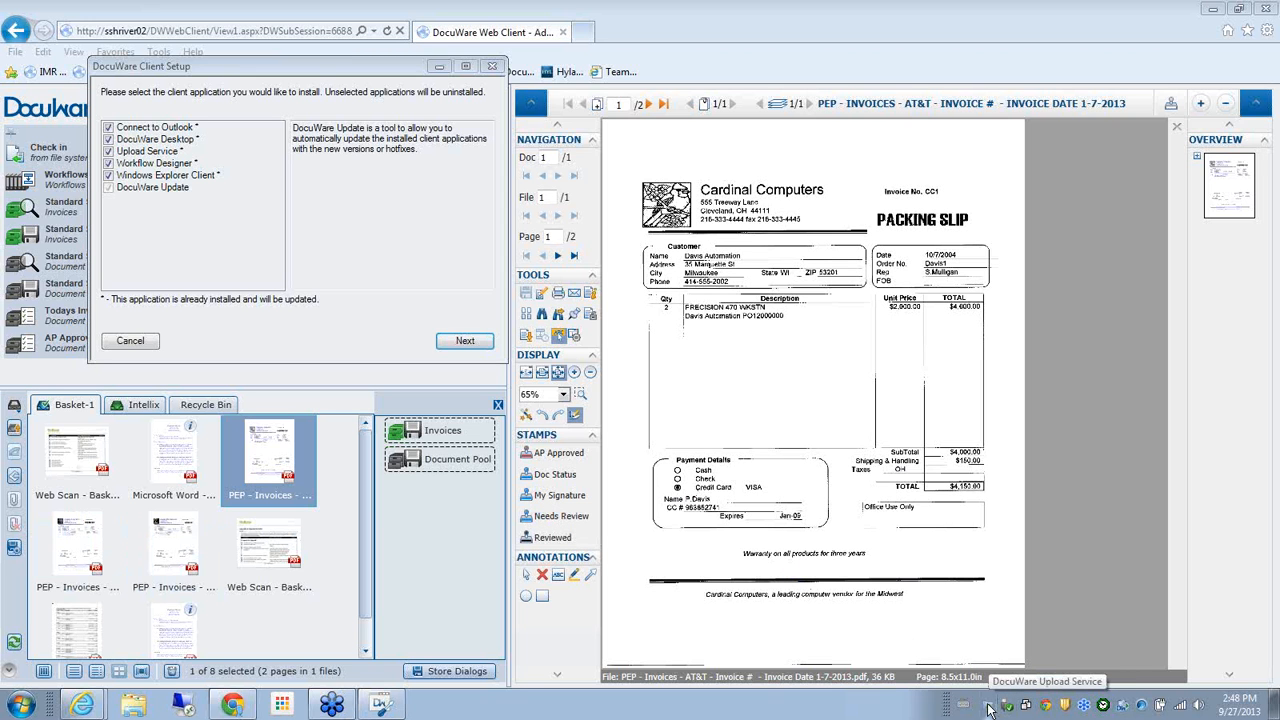
right_click(988, 708)
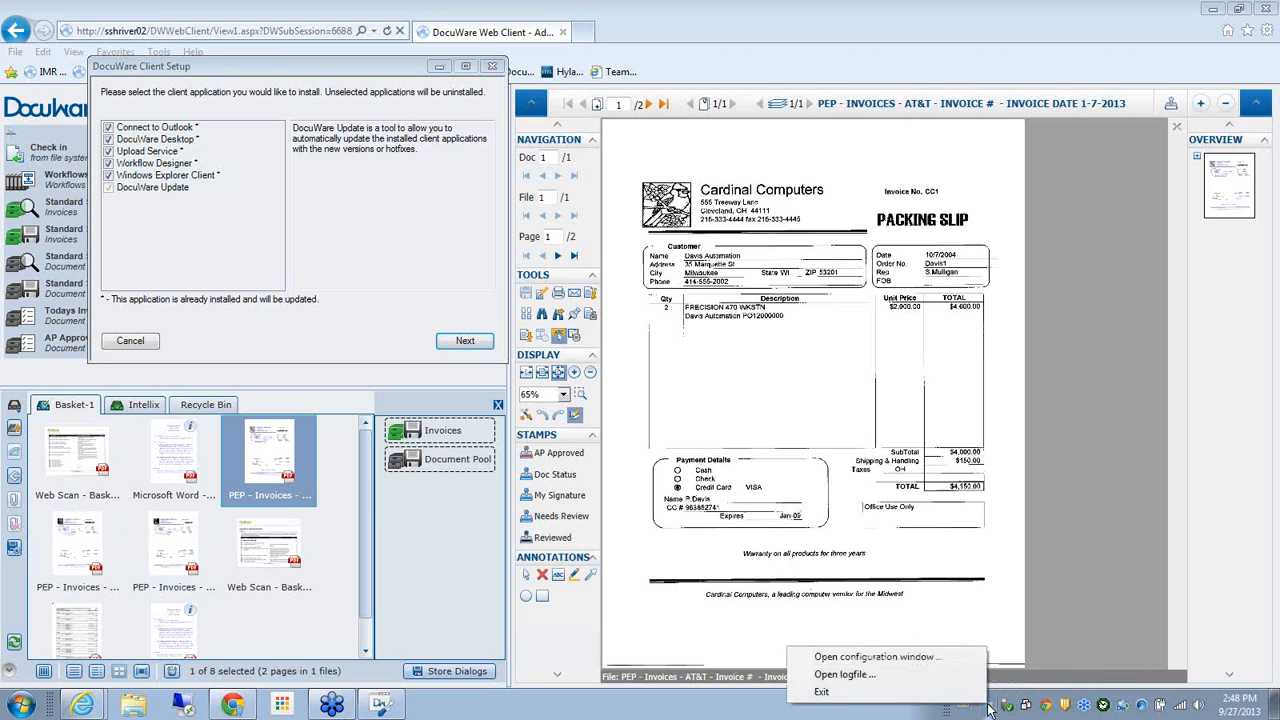
click(919, 658)
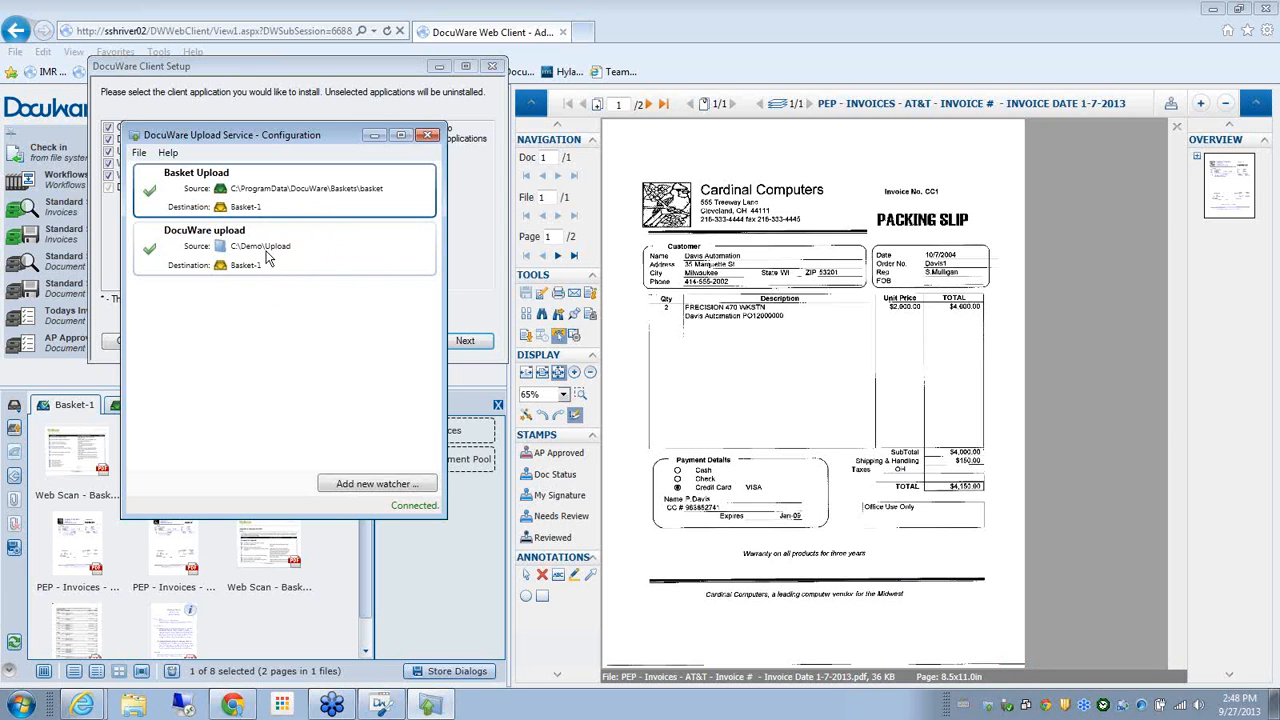
Open the Demo folder on Local Disk (C:) in a new Windows Explorer window
click(131, 706)
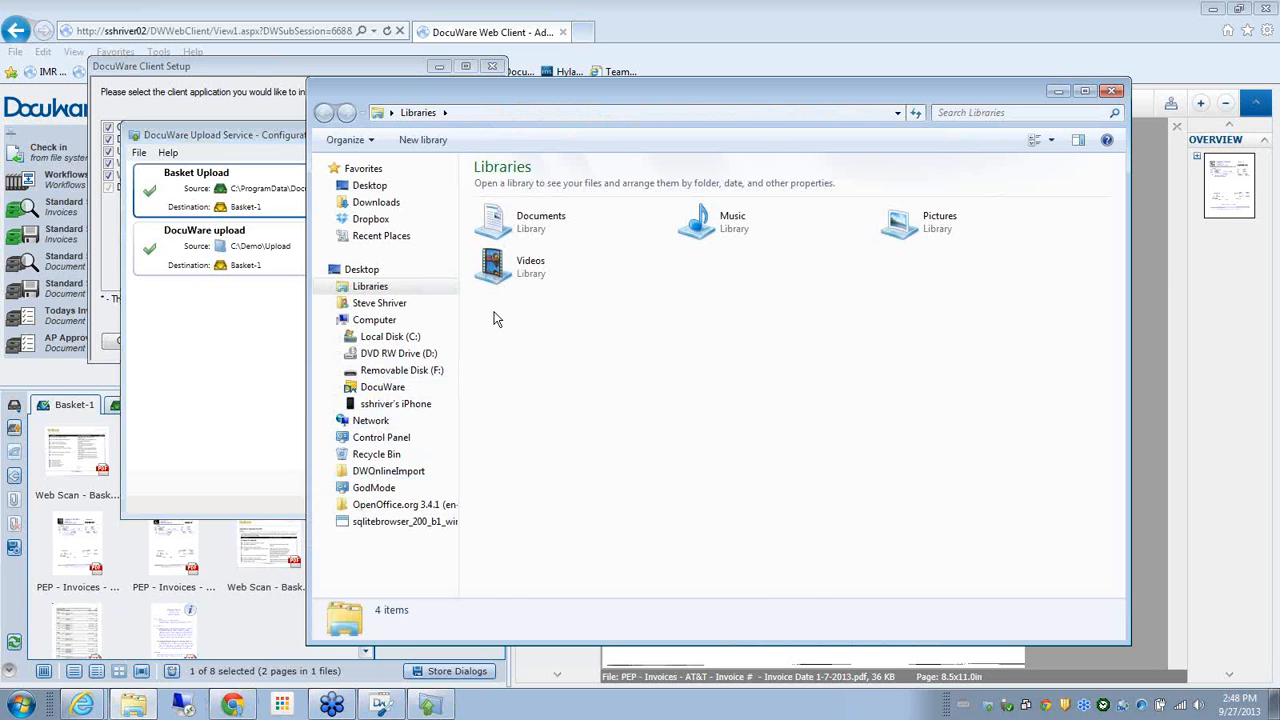
click(412, 337)
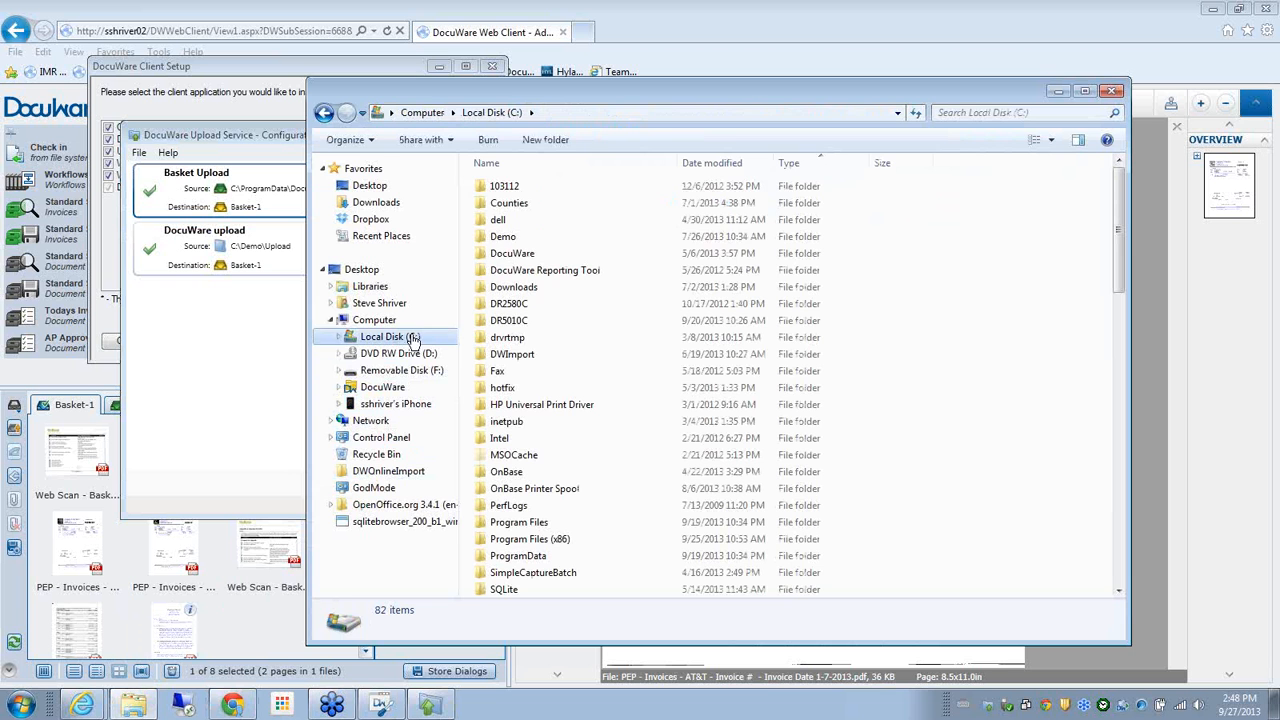
click(503, 238)
double_click(504, 238)
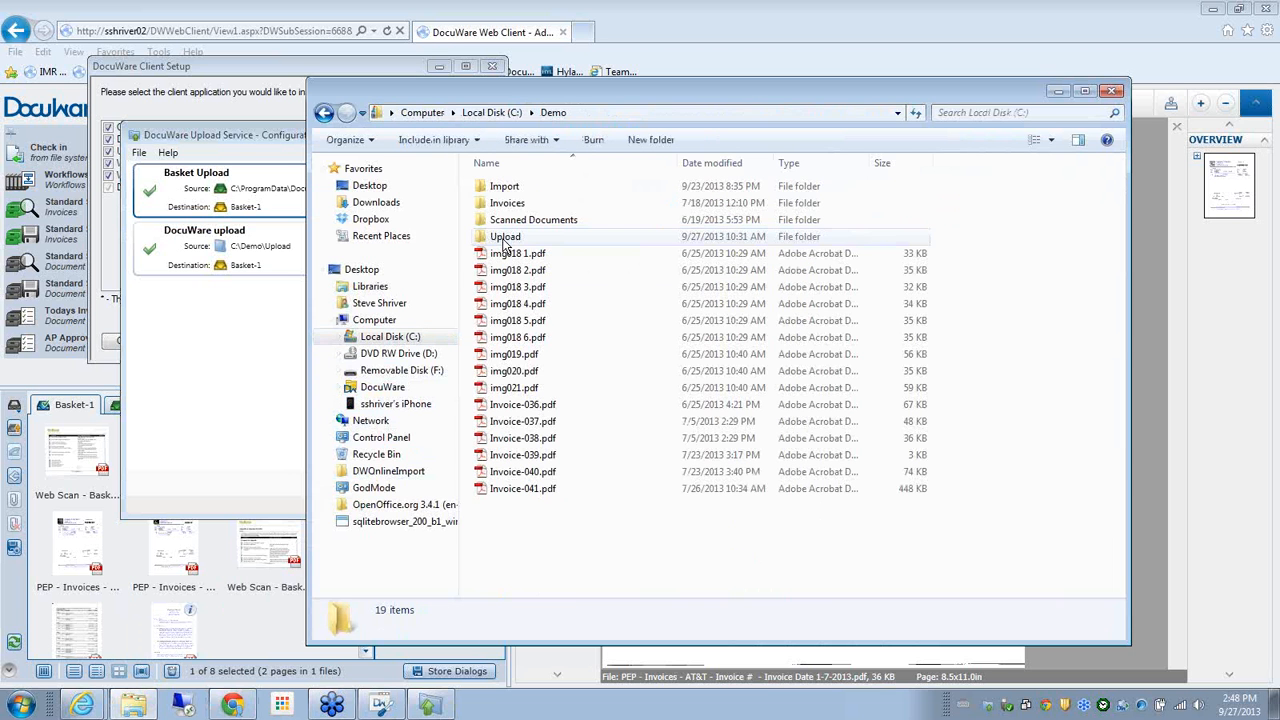
Copy img018 5.pdf from the Demo folder into its Upload subfolder and close the Explorer window
click(516, 324)
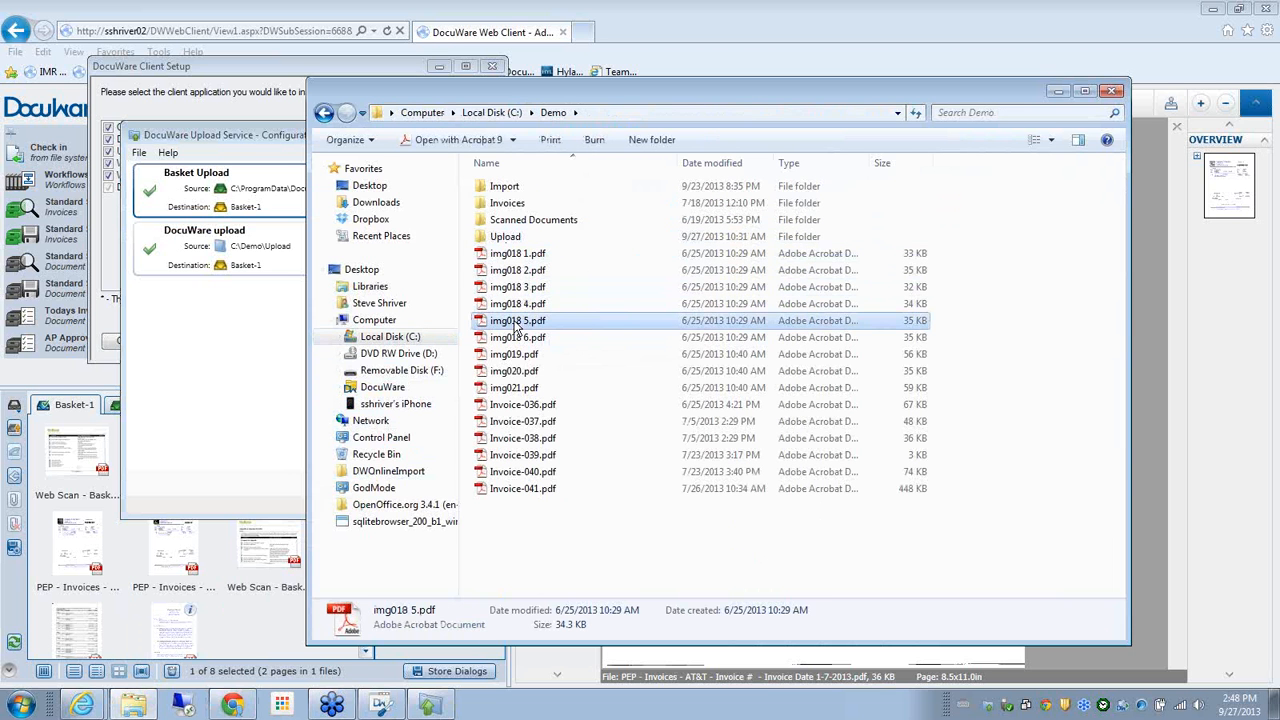
right_click(516, 326)
click(575, 517)
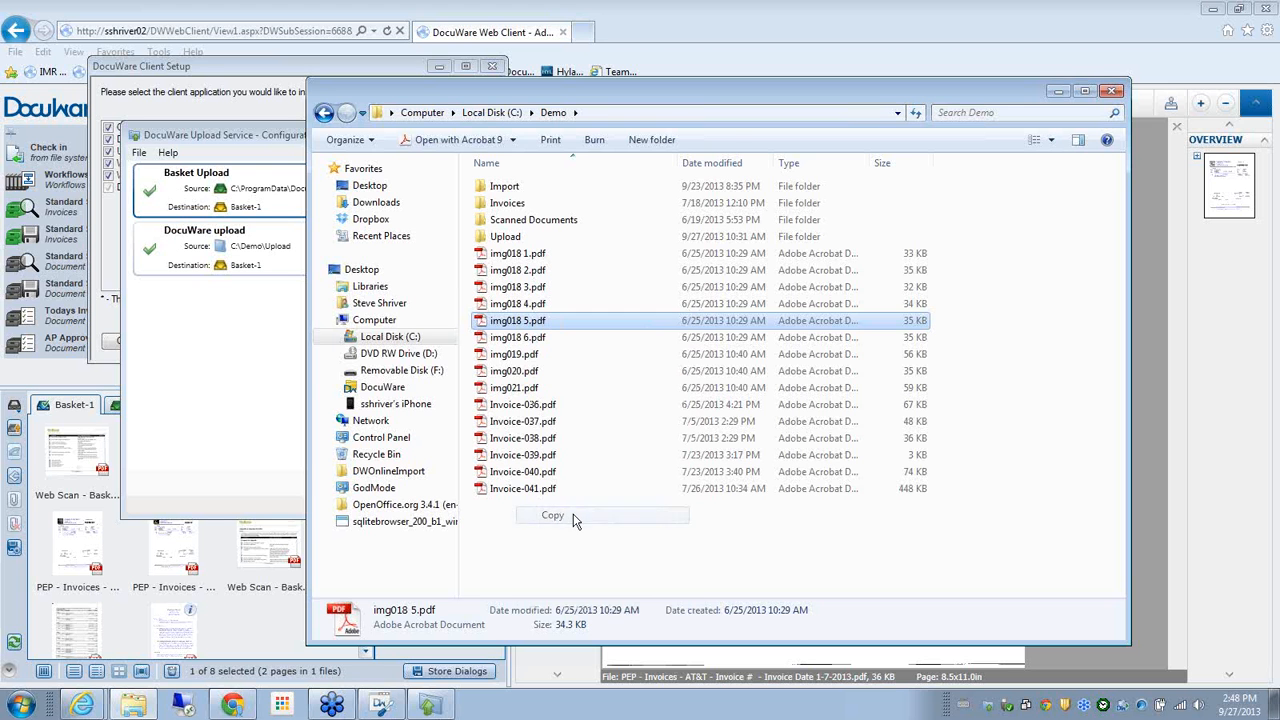
click(508, 238)
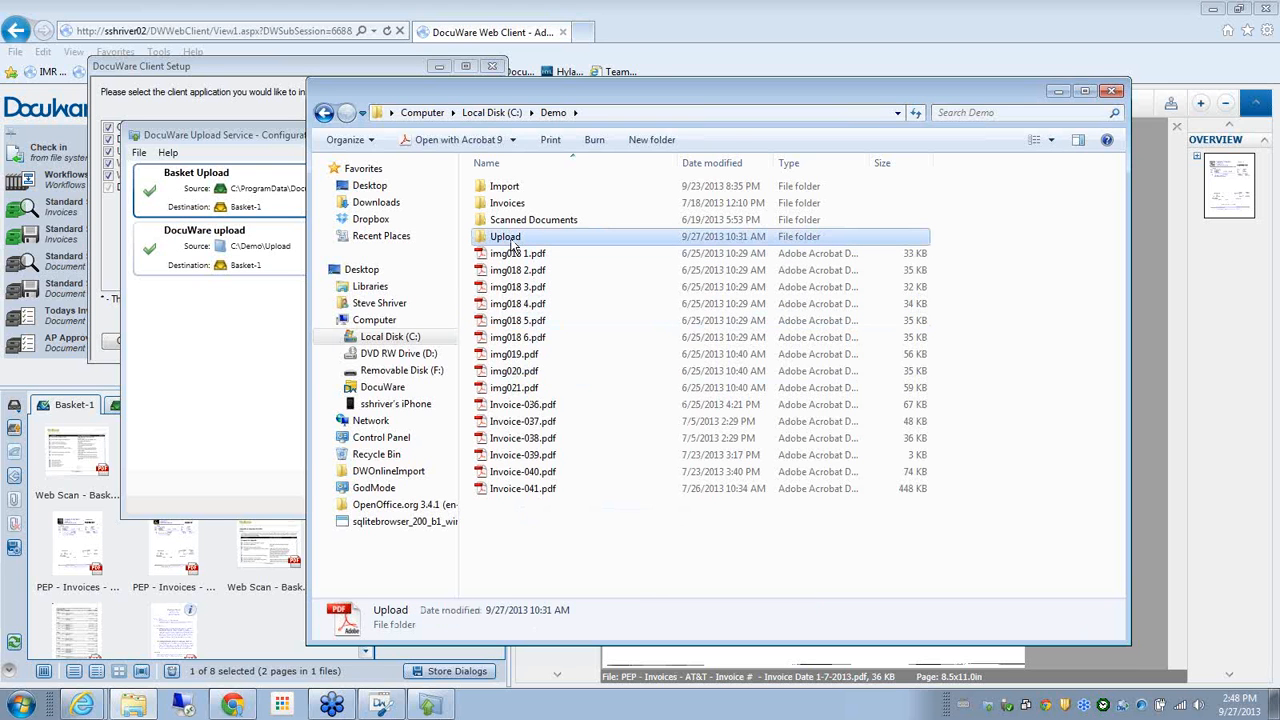
right_click(512, 245)
click(575, 474)
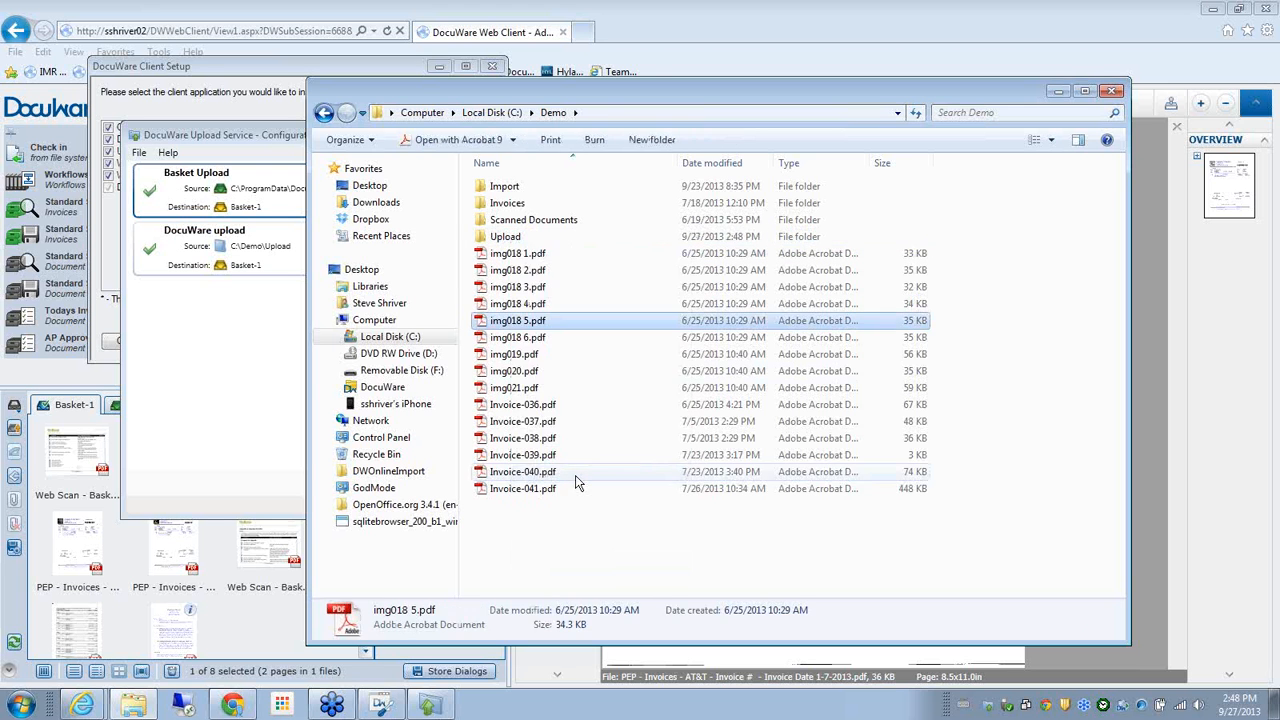
click(1113, 93)
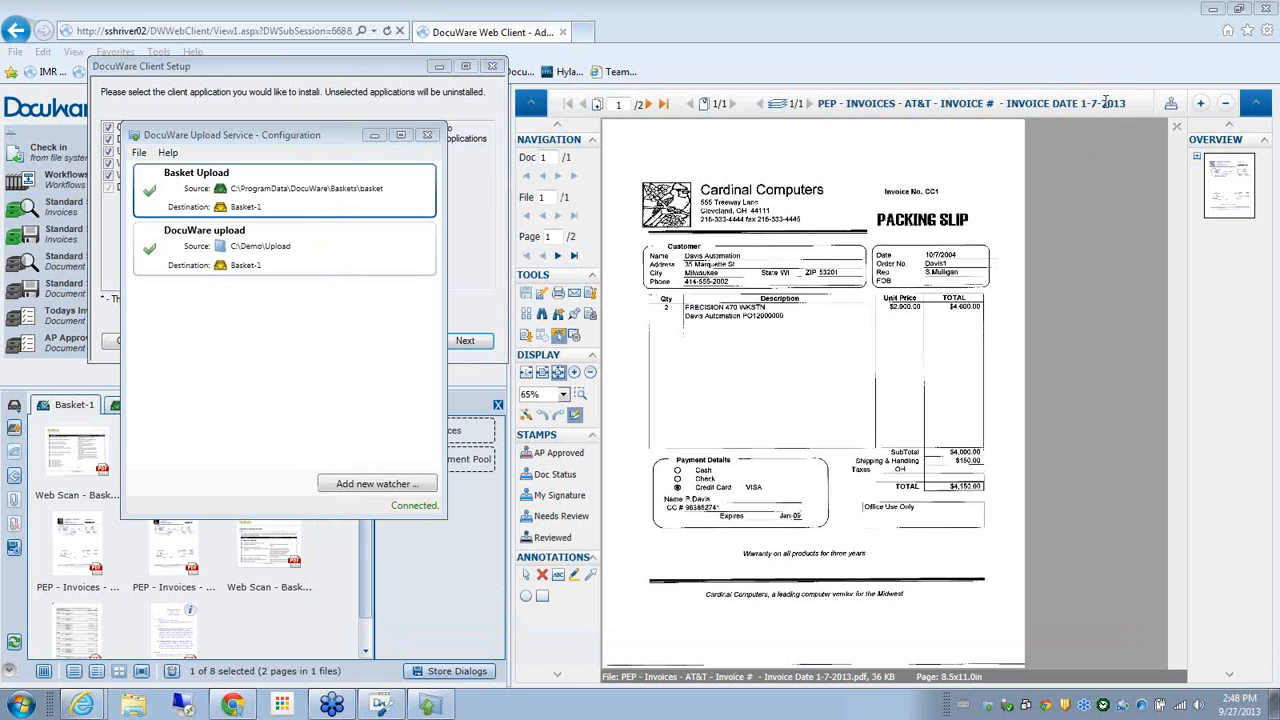
Close the Upload Service configuration window, return to the DocuWare Web Client, and hide the store dialogs beside Basket-1
click(428, 136)
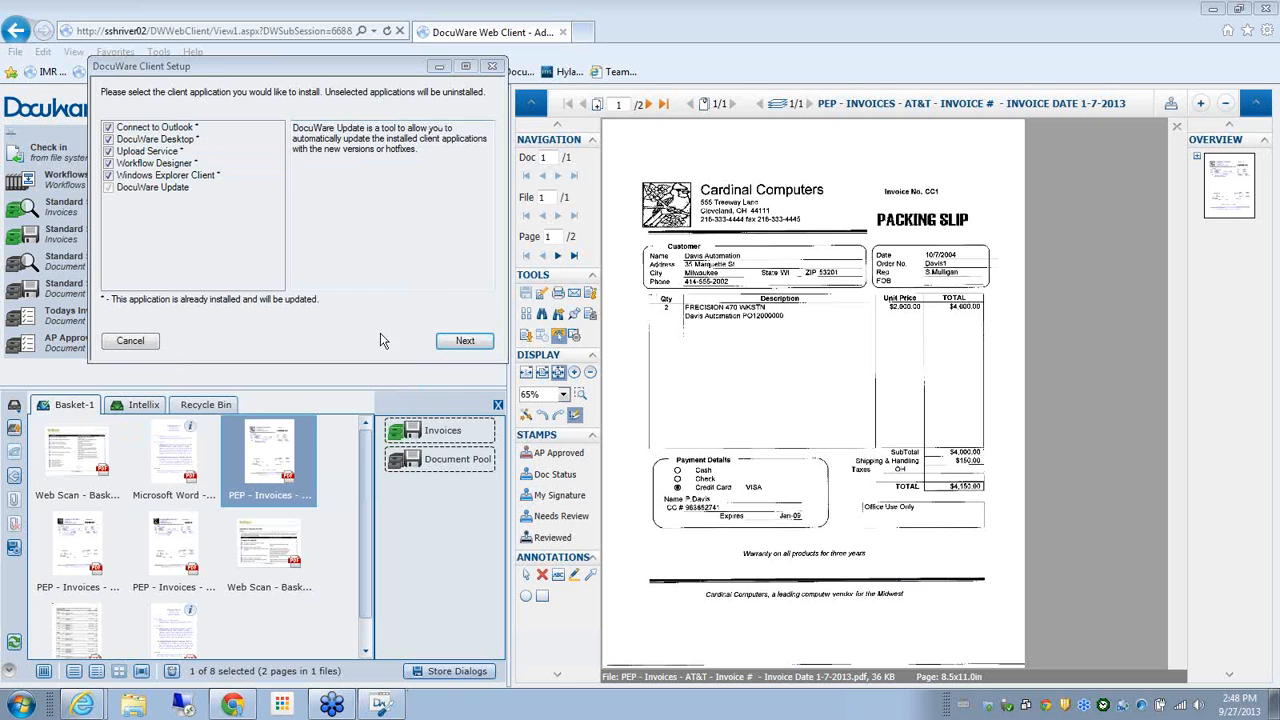
click(243, 630)
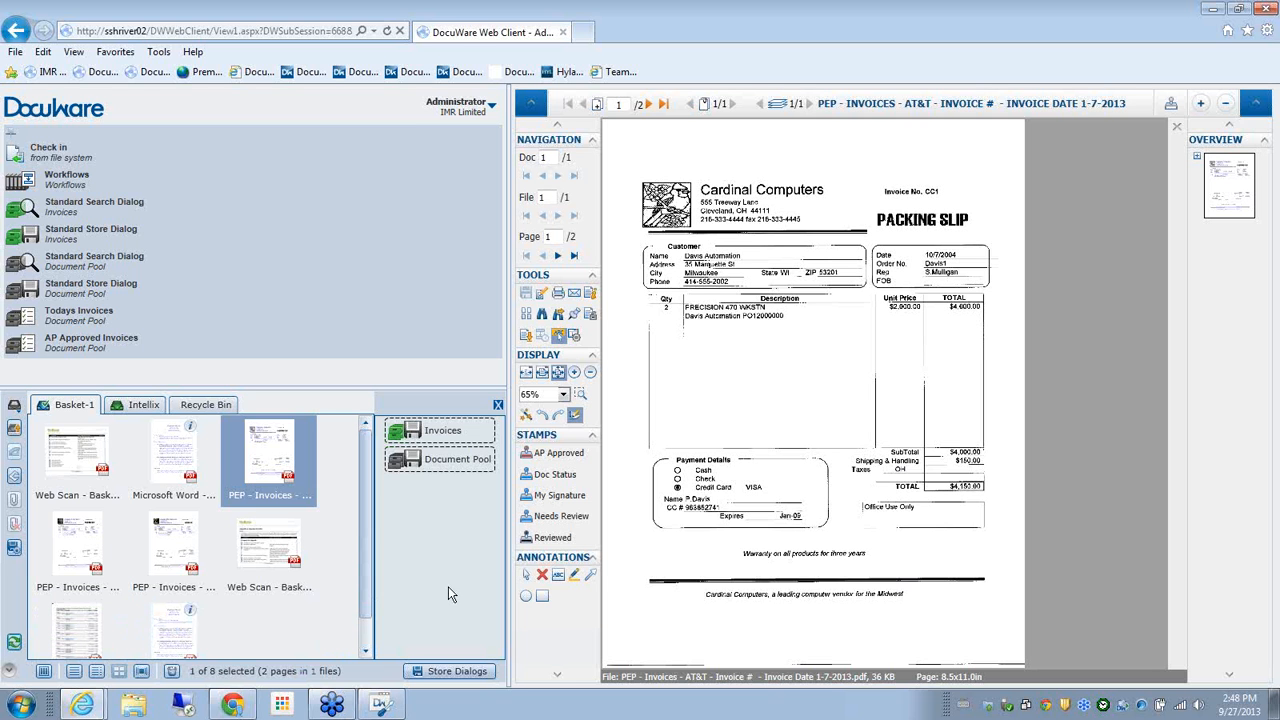
drag(371, 526, 371, 577)
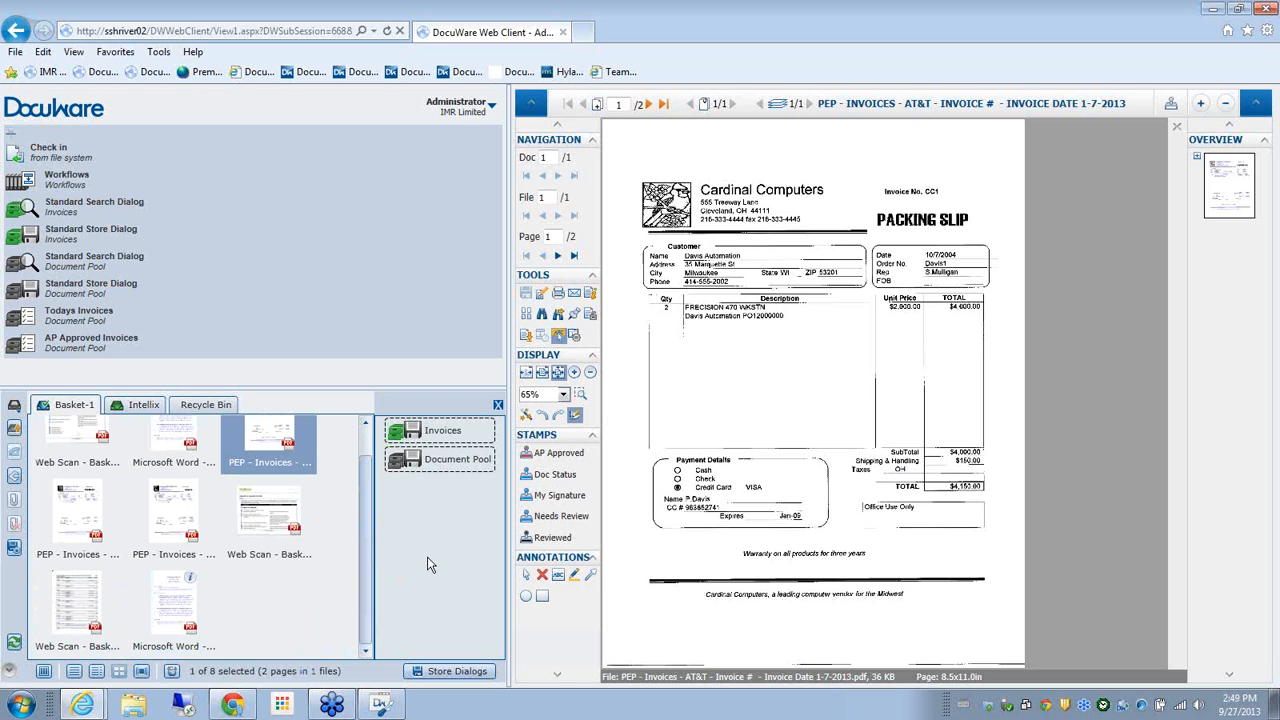
click(497, 408)
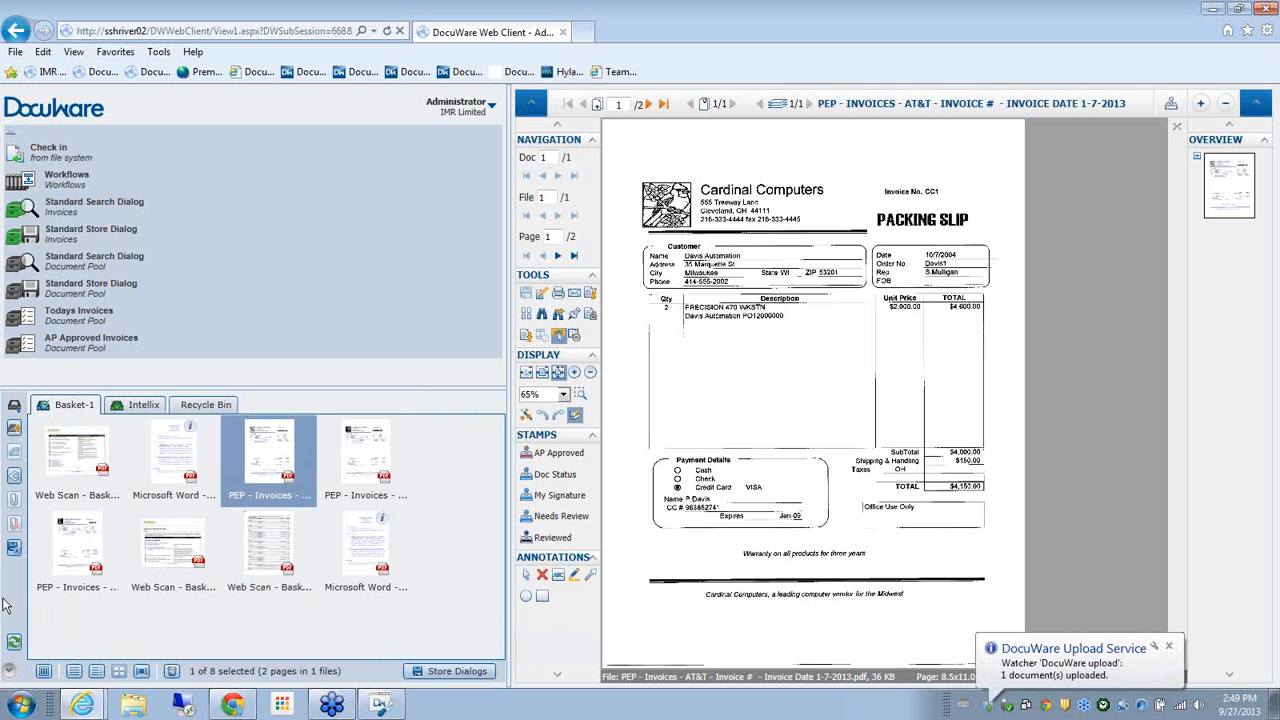
Refresh Basket-1 and display the uploaded img018 5 document in the viewer
click(14, 642)
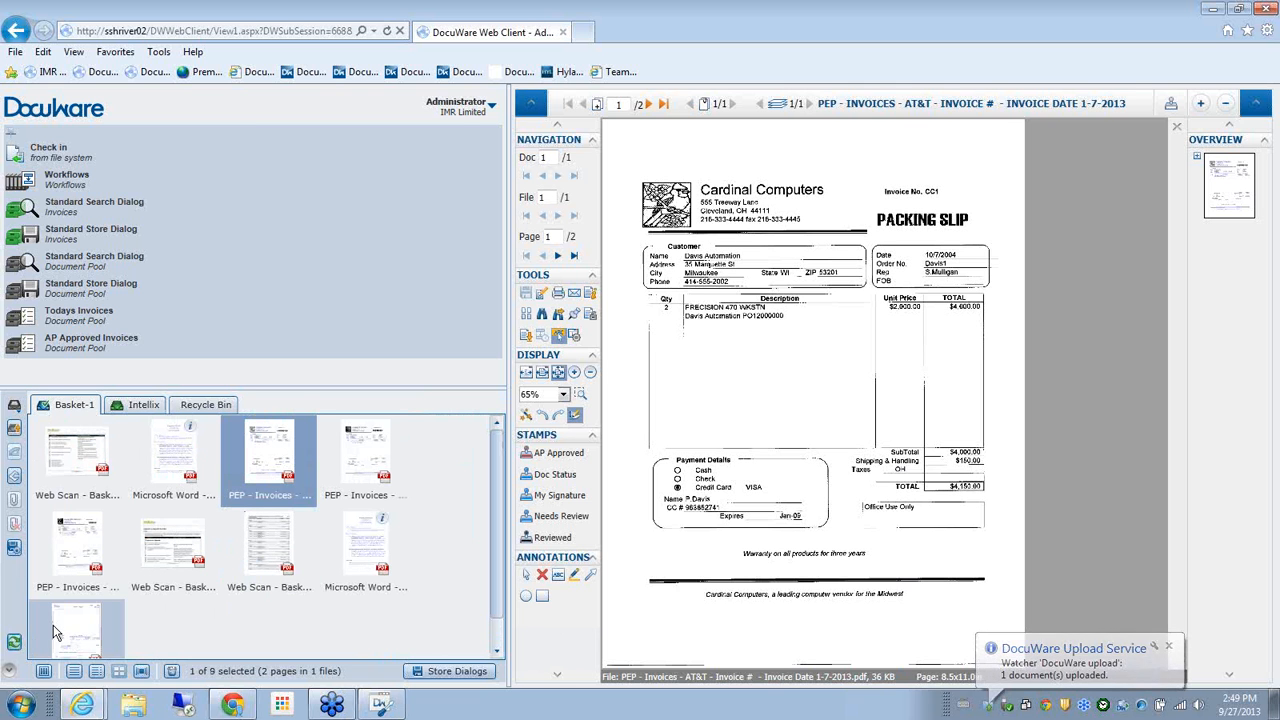
click(80, 630)
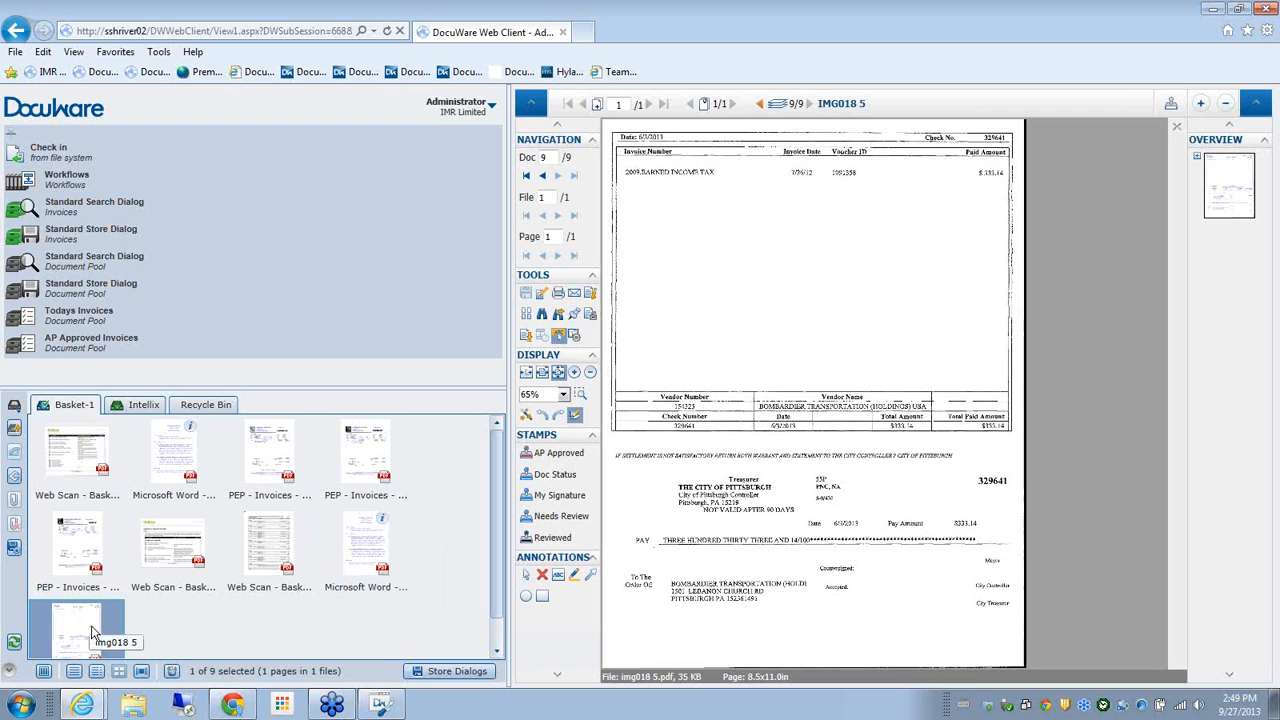
right_click(990, 708)
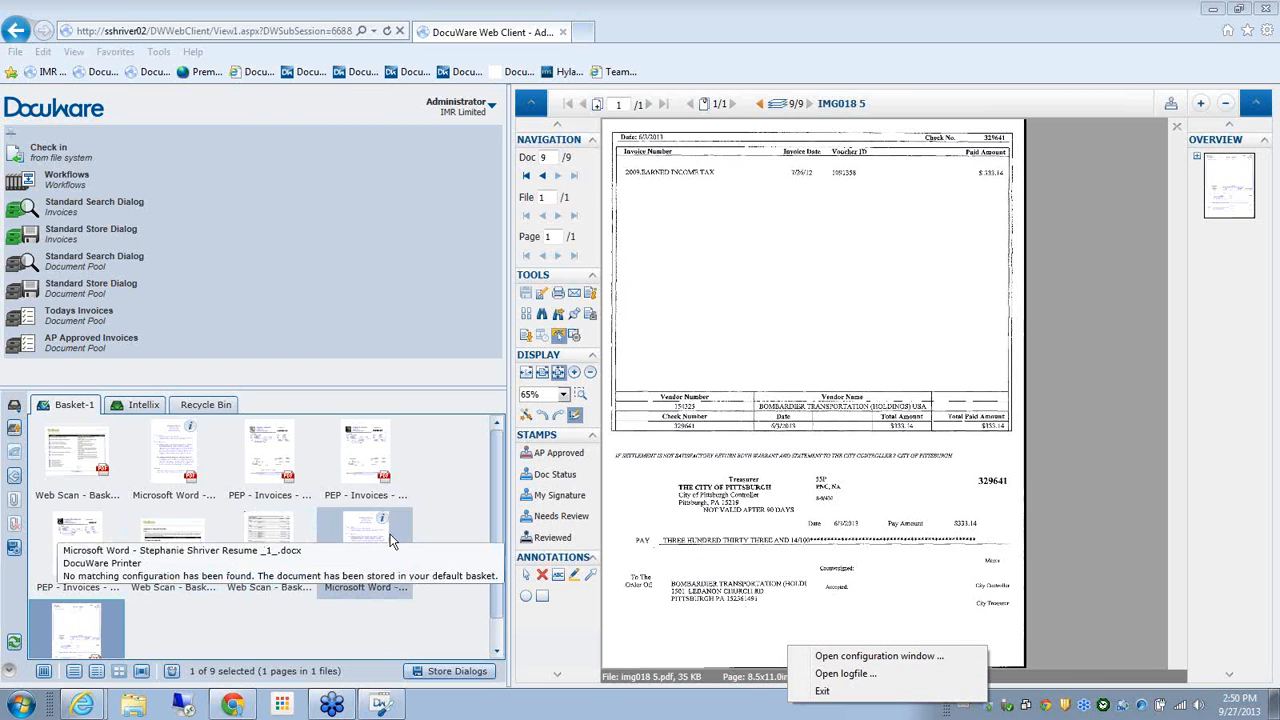
drag(497, 510, 496, 567)
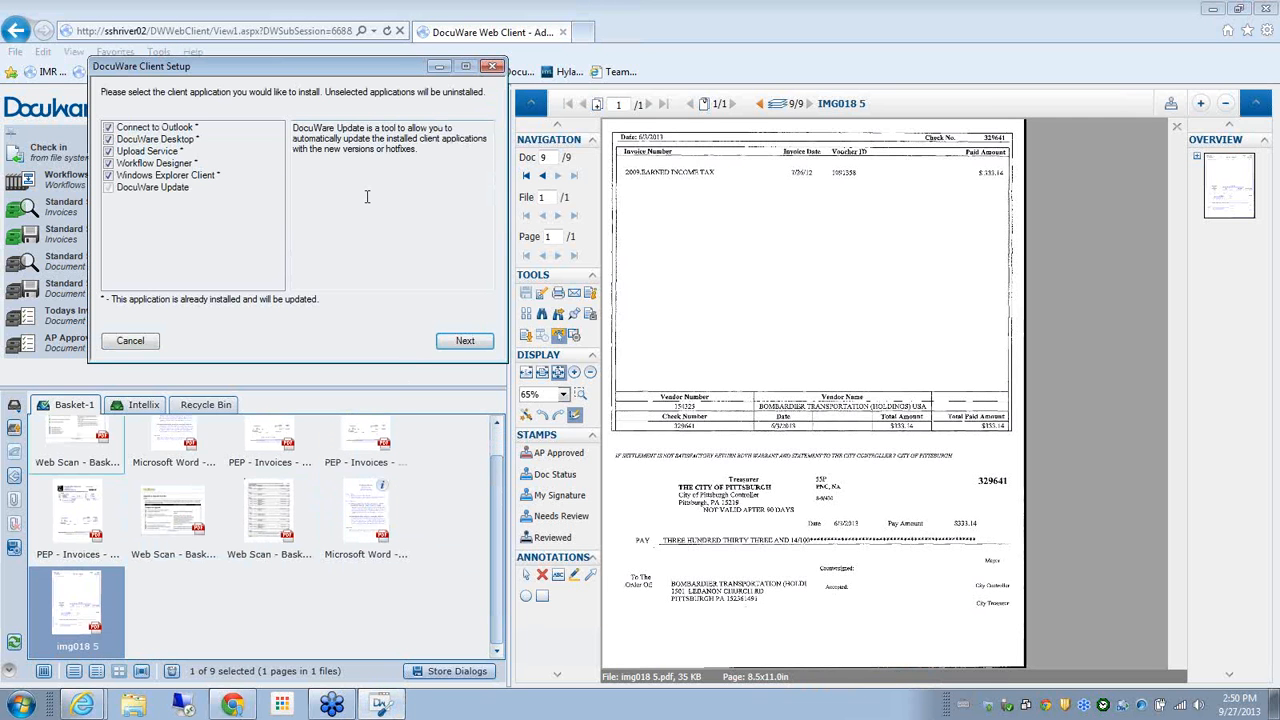
Cancel the DocuWare Client Setup, and open a new Windows Explorer window enlarged and repositioned over the Web Client
mouse_move(216, 181)
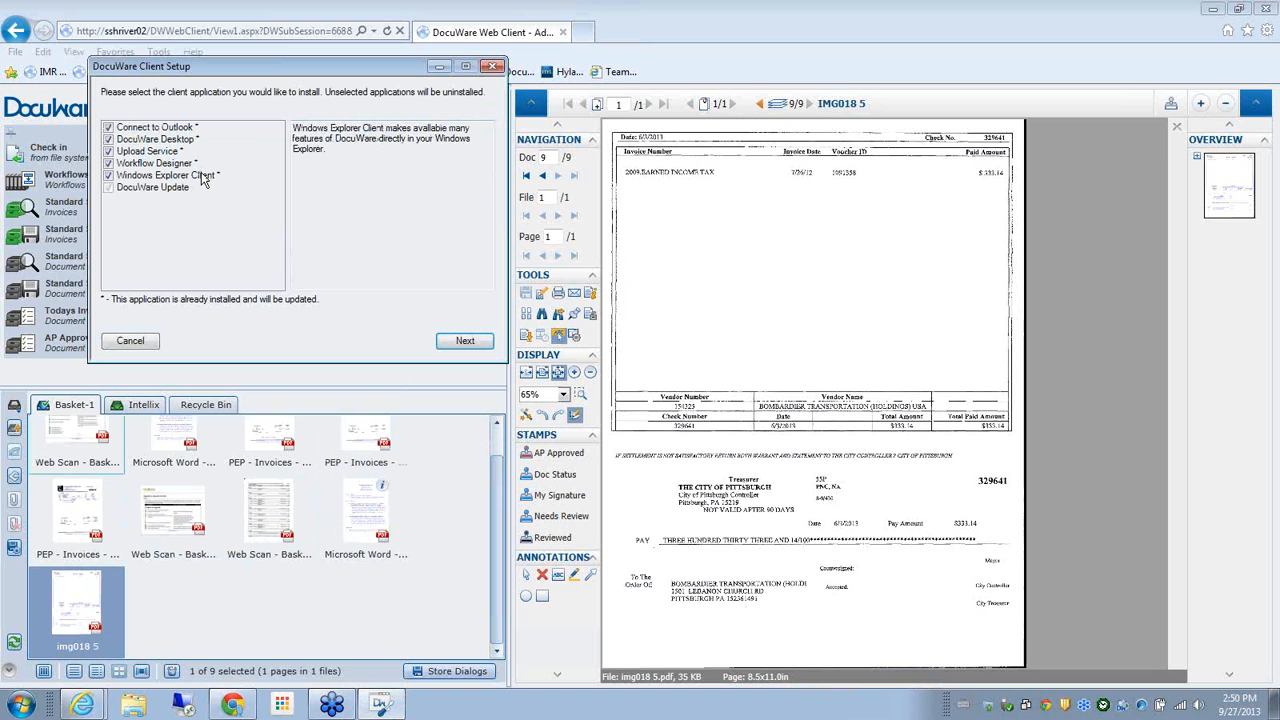
click(134, 338)
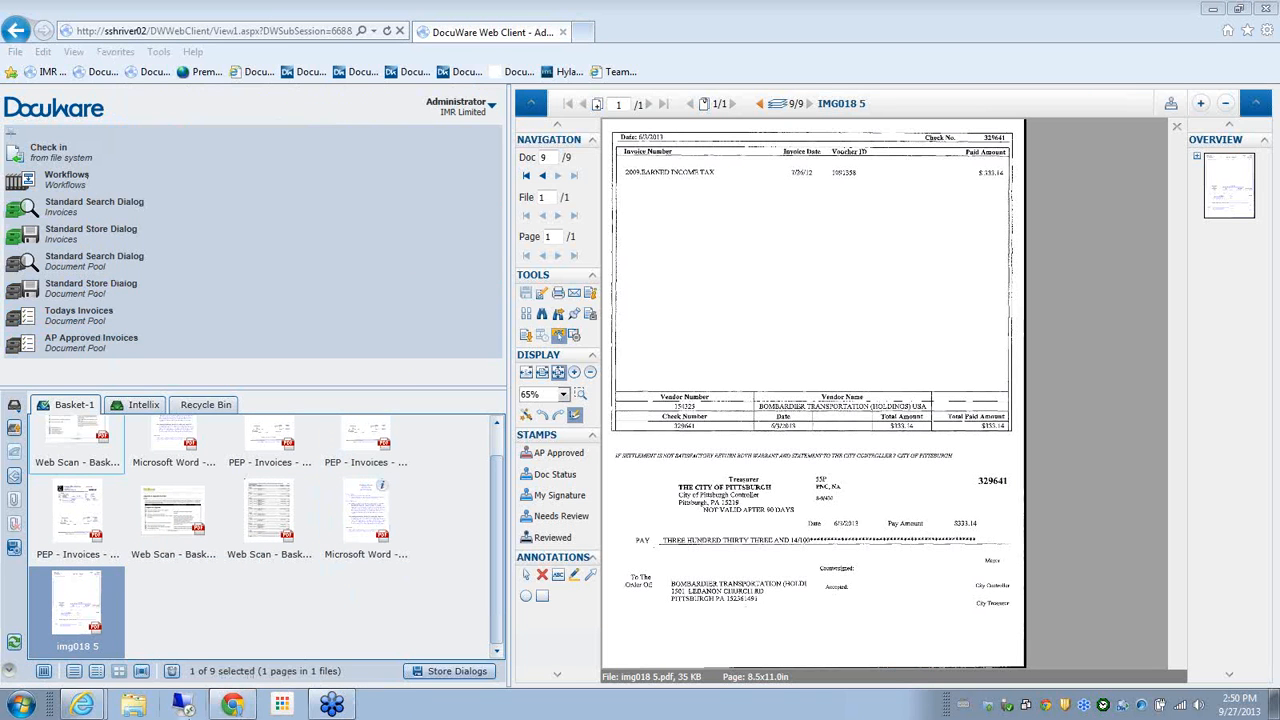
click(135, 705)
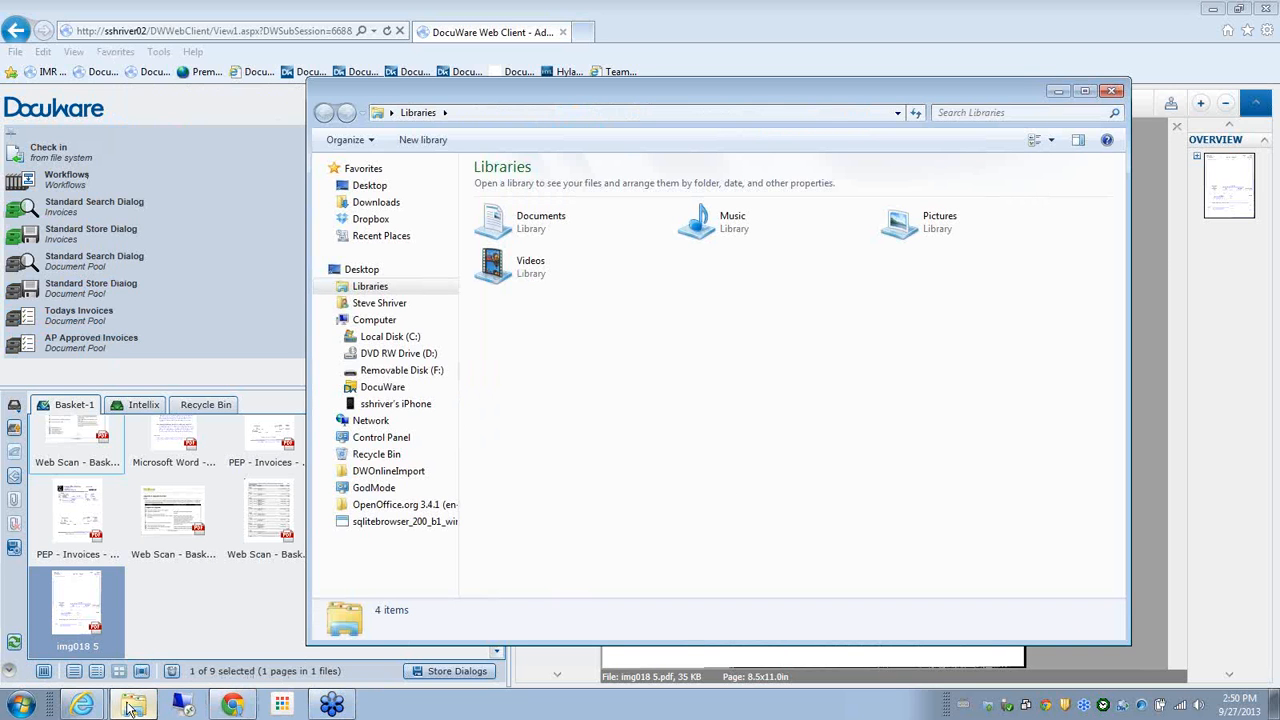
mouse_move(130, 706)
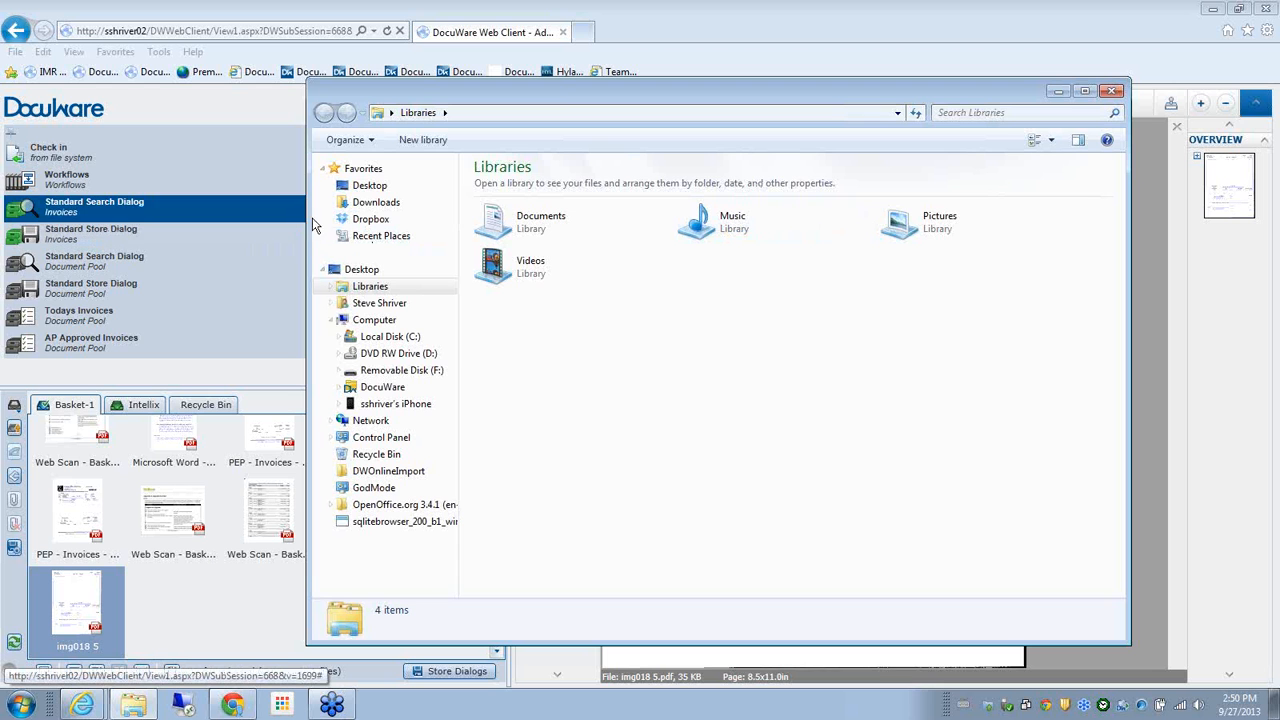
drag(310, 218, 70, 218)
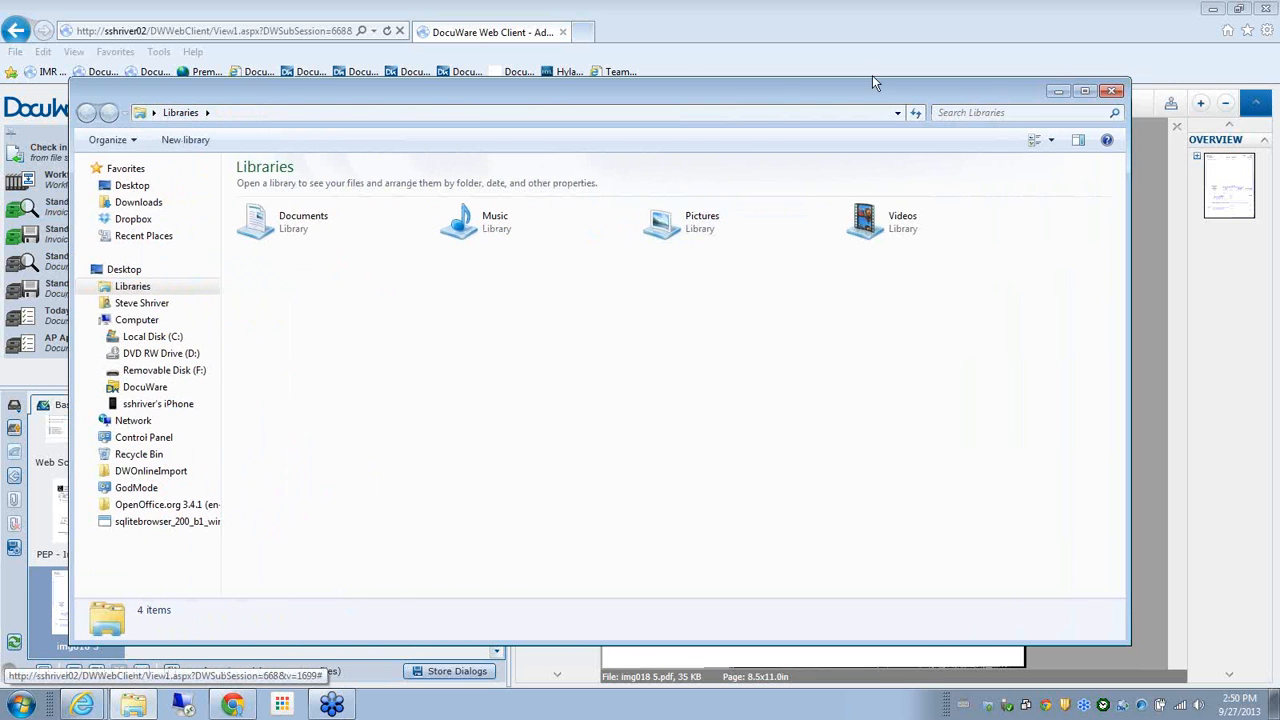
drag(775, 83, 805, 12)
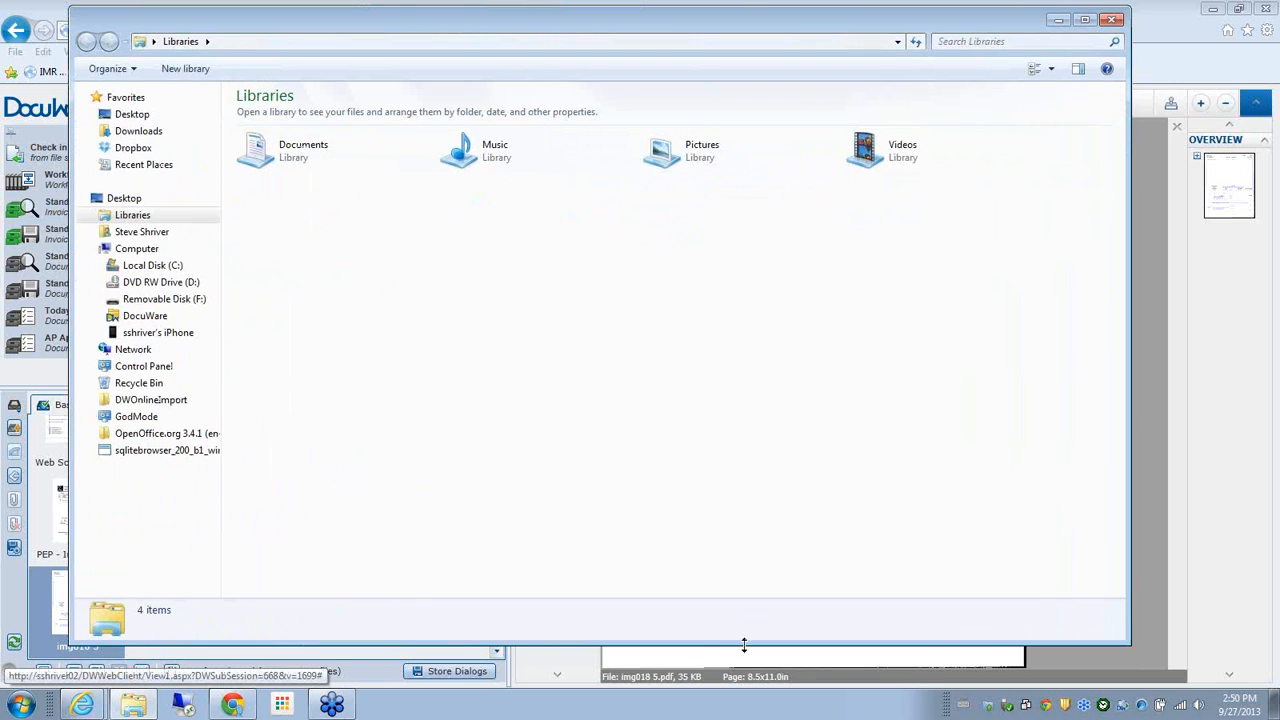
drag(564, 25, 606, 34)
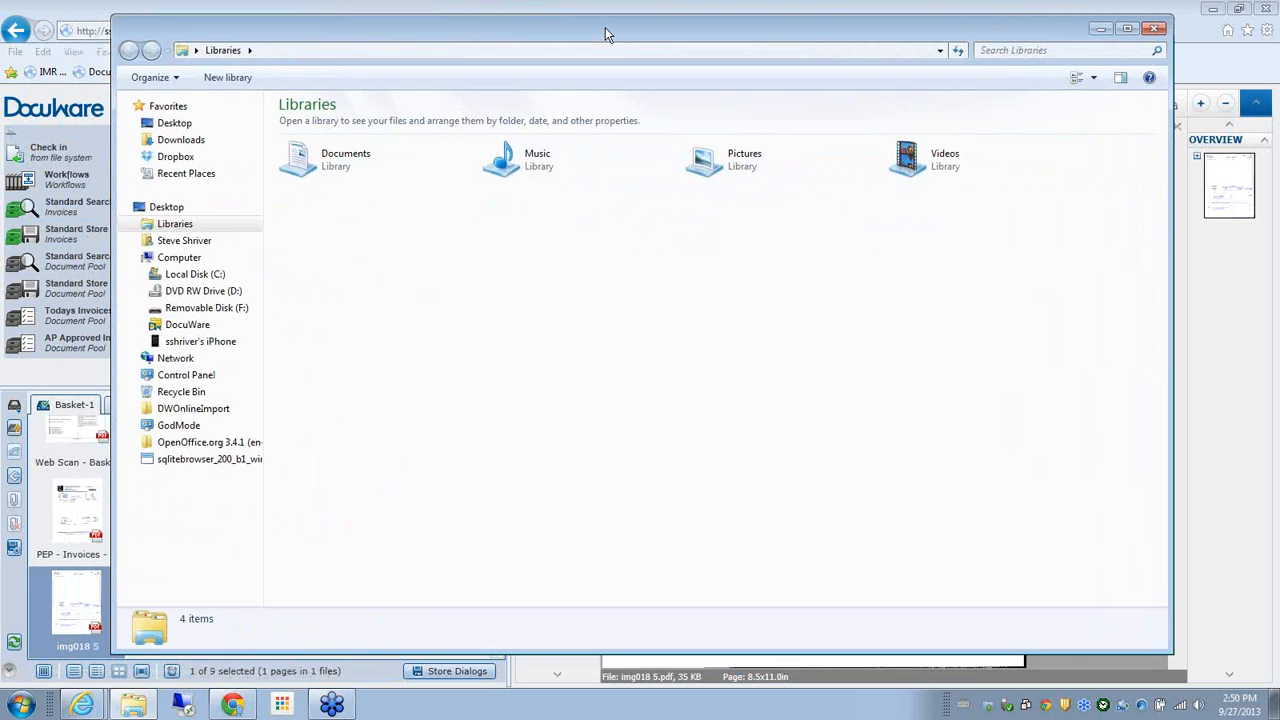
Browse the DocuWare system folder under Computer to Tender Care Summary Forms by HCI_WSP, the user's e-mail folder, Visit, and New
click(195, 258)
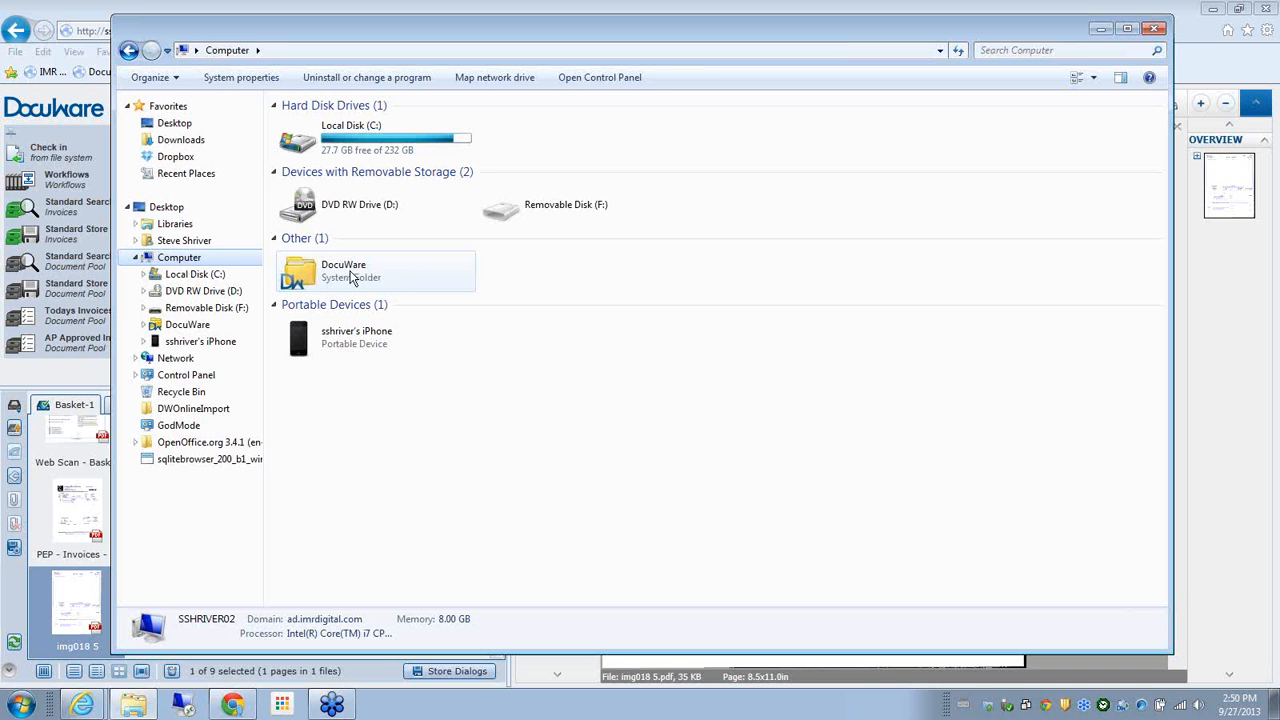
double_click(350, 277)
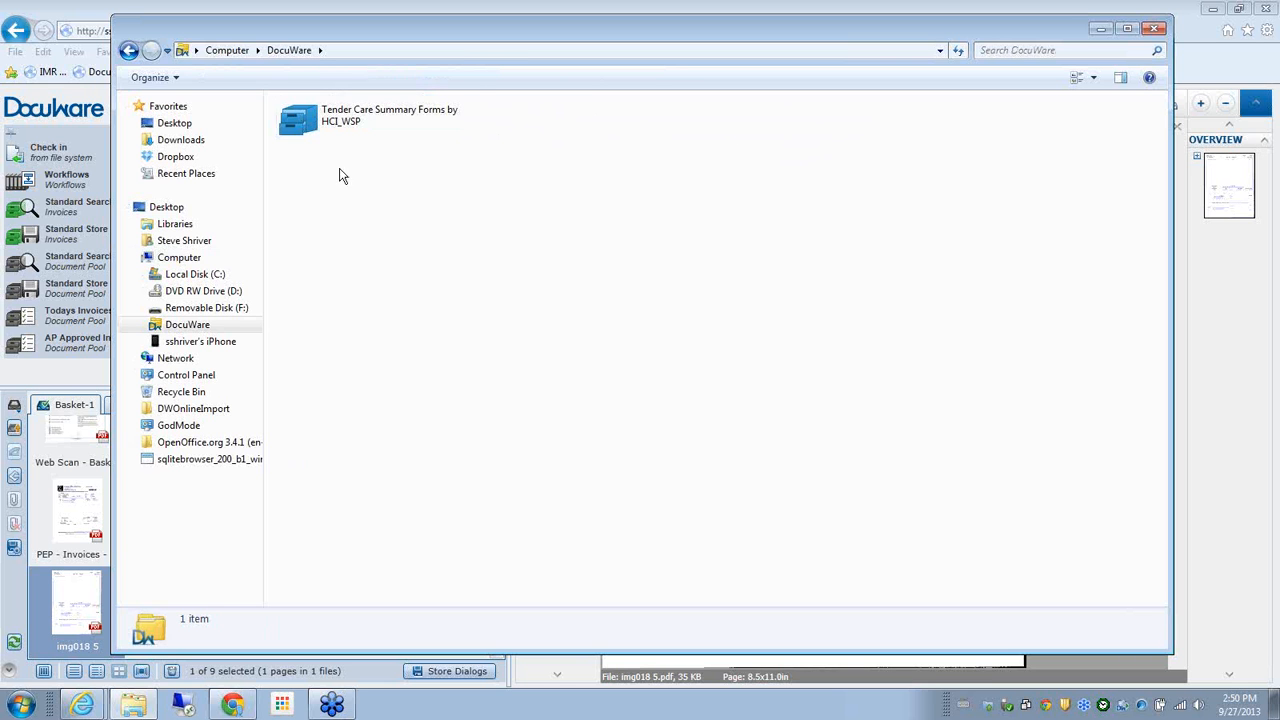
double_click(308, 116)
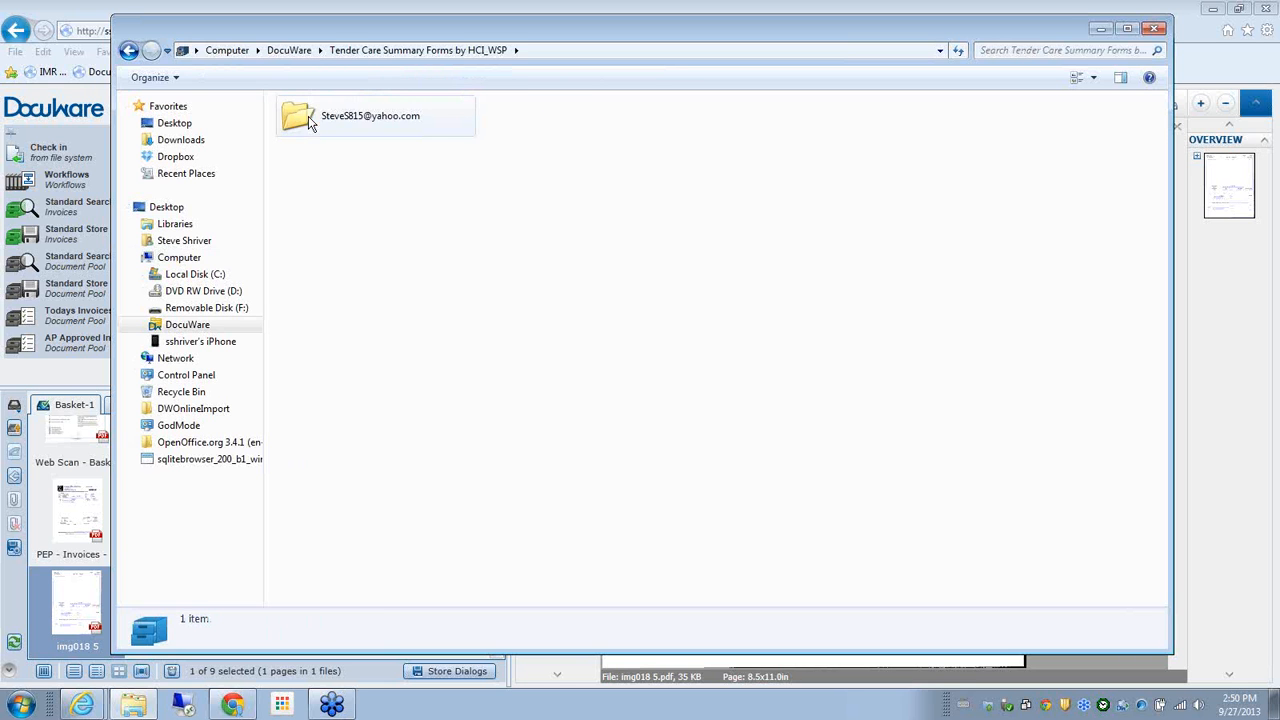
double_click(302, 118)
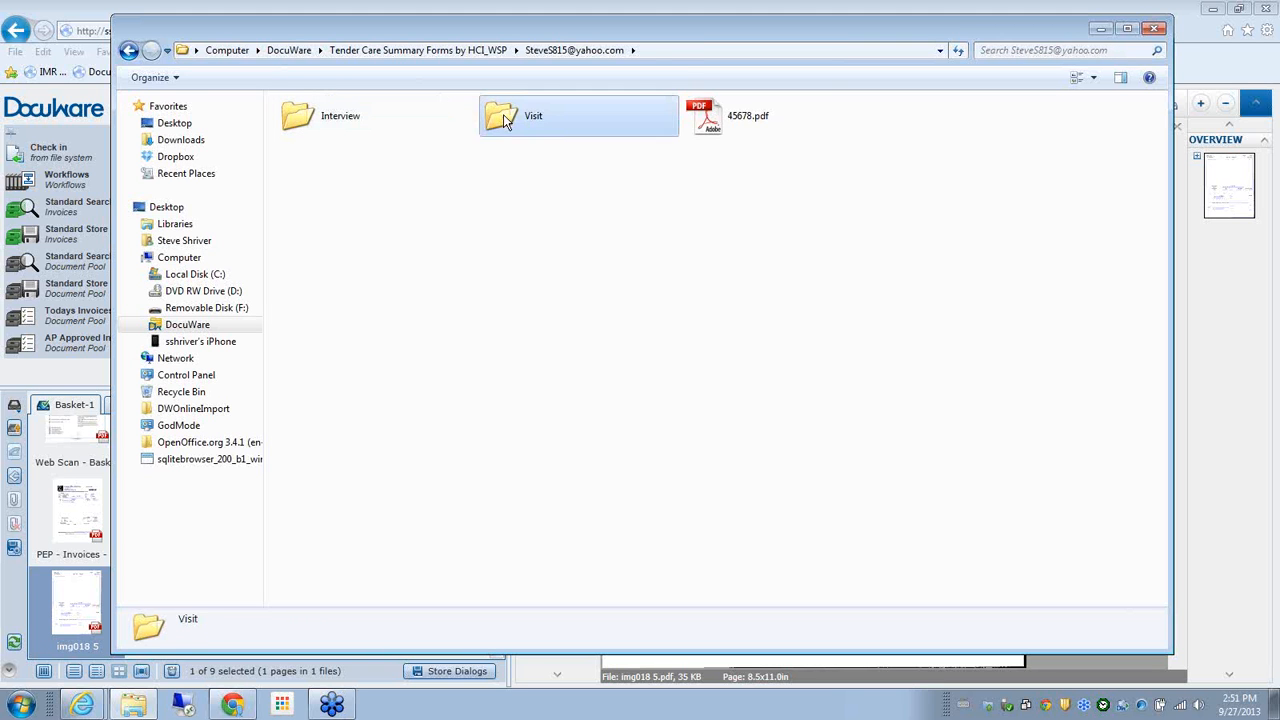
double_click(503, 115)
click(297, 118)
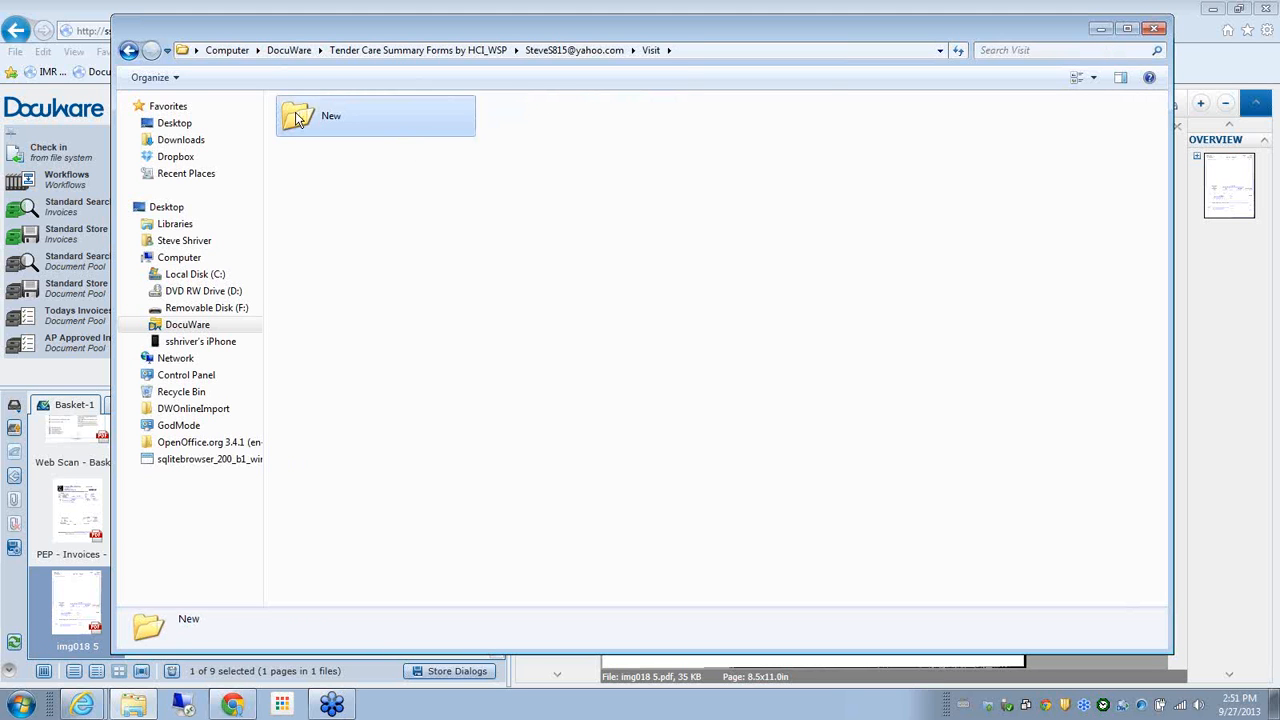
double_click(296, 115)
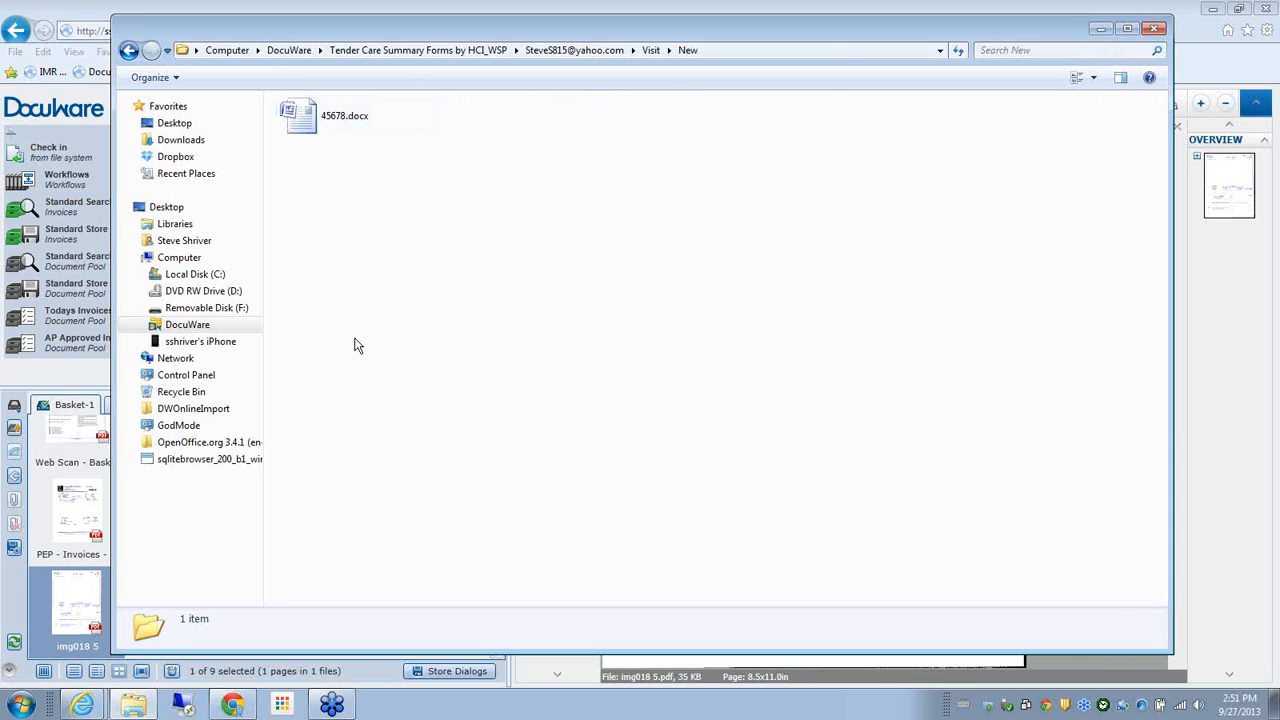
Open the Word document in the New folder for editing in Microsoft Word
click(310, 117)
right_click(310, 118)
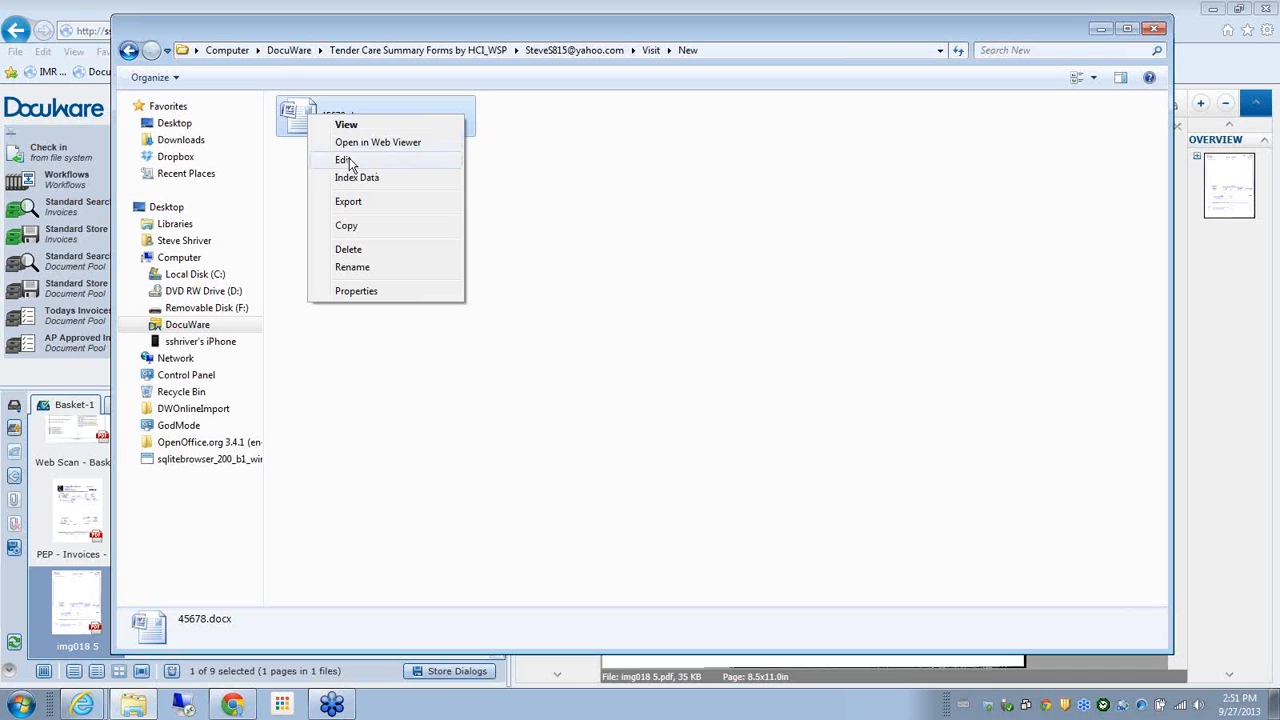
click(345, 161)
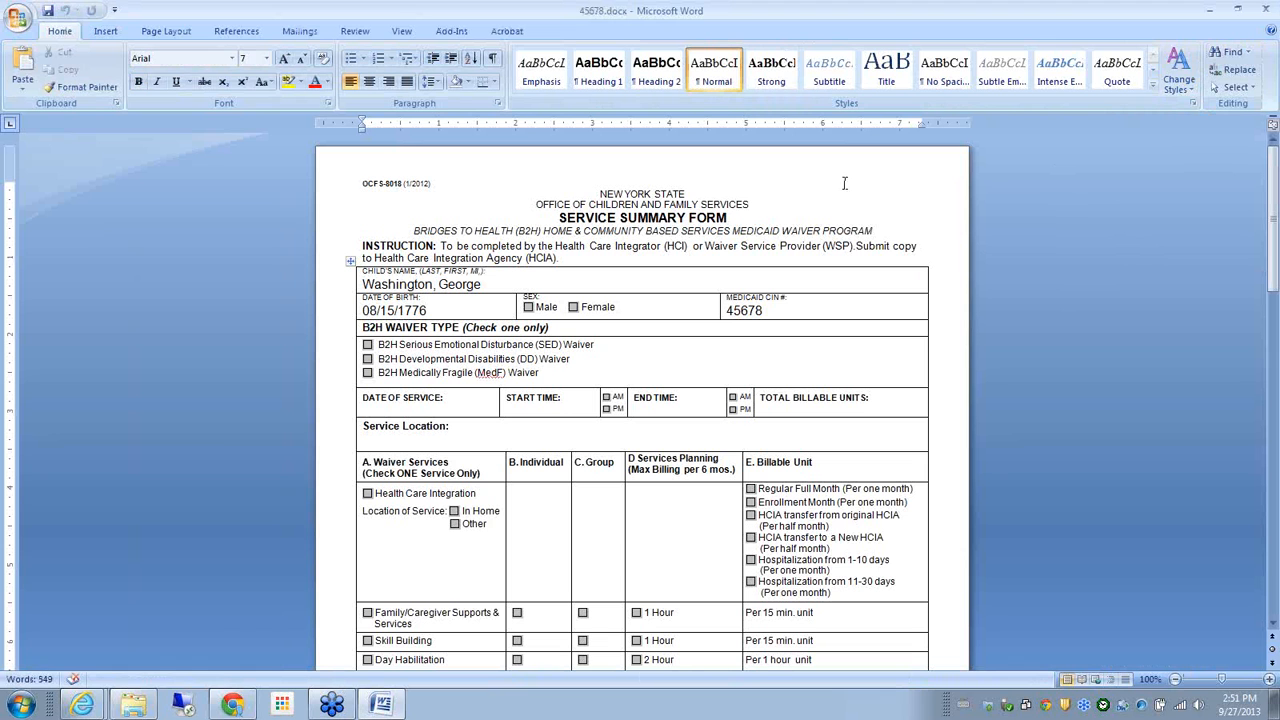
Add the text "vbnmkop" after Female in the form's Sex field, and close the document with its changes saved
click(654, 314)
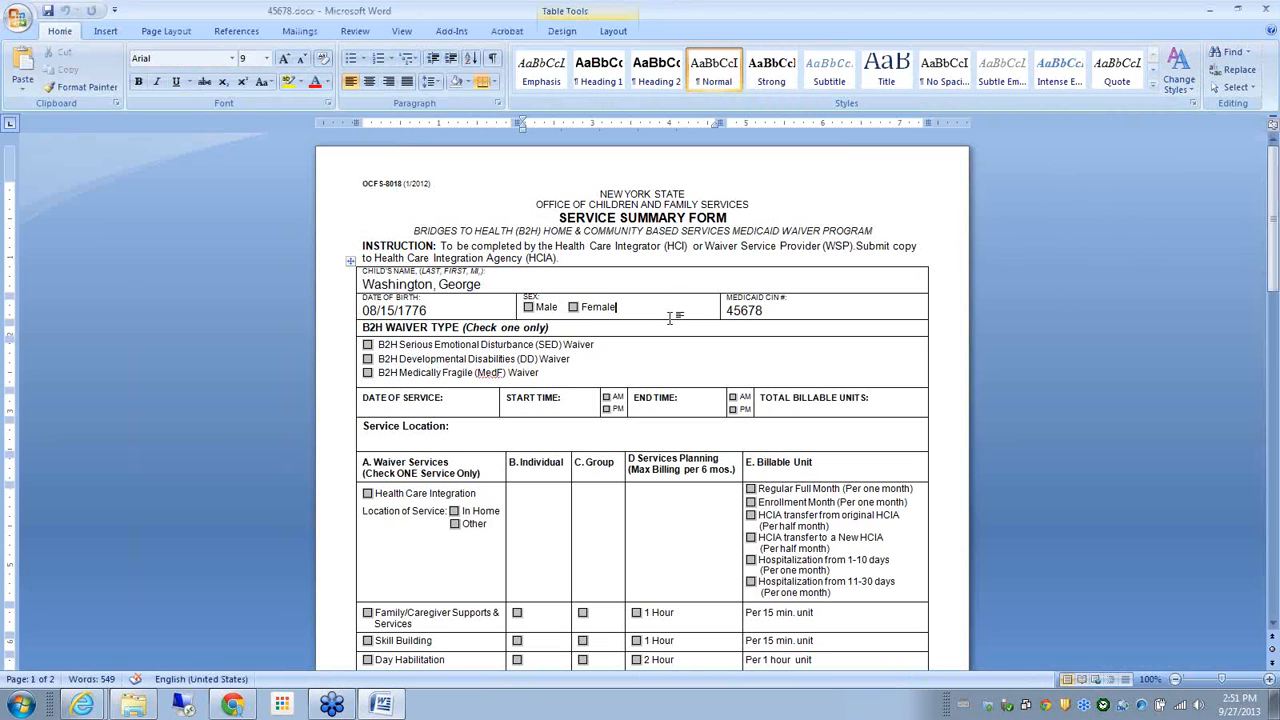
text(vbnmkop,)
key(BackSpace)
click(1265, 10)
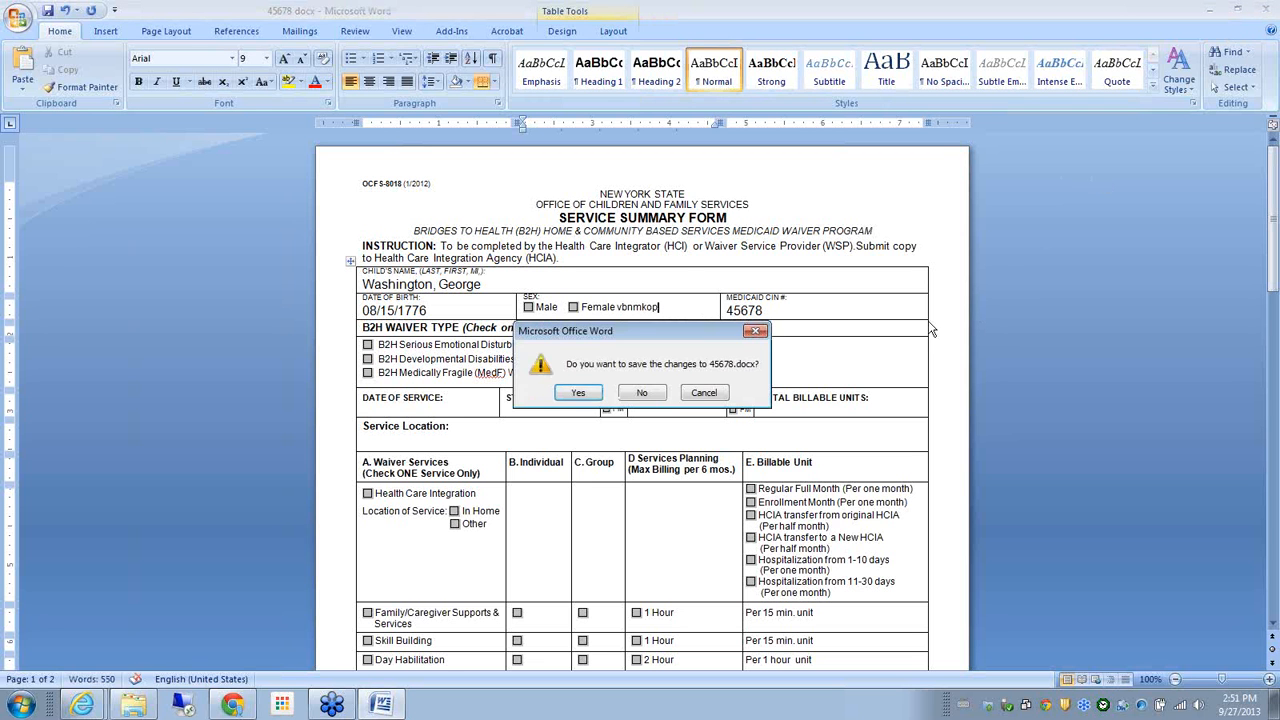
click(582, 393)
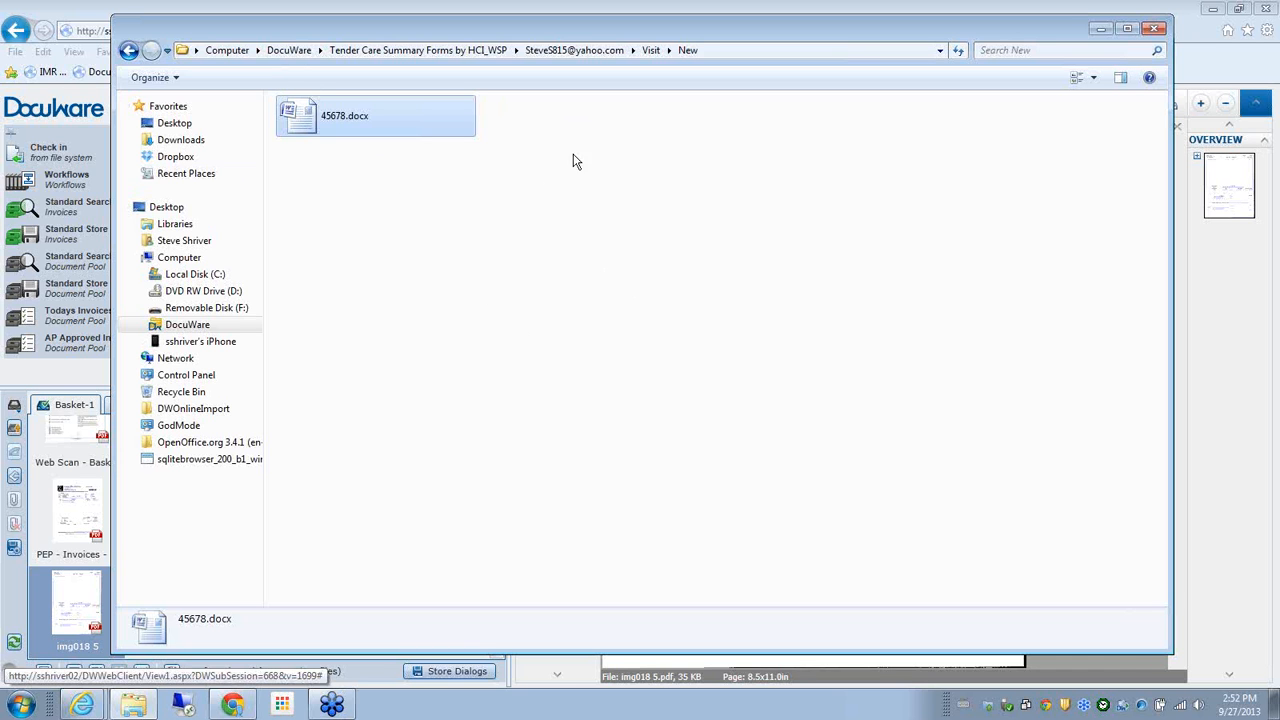
Reopen the New folder from Visit, review the Word document's index data, and close its InfoBox
click(652, 50)
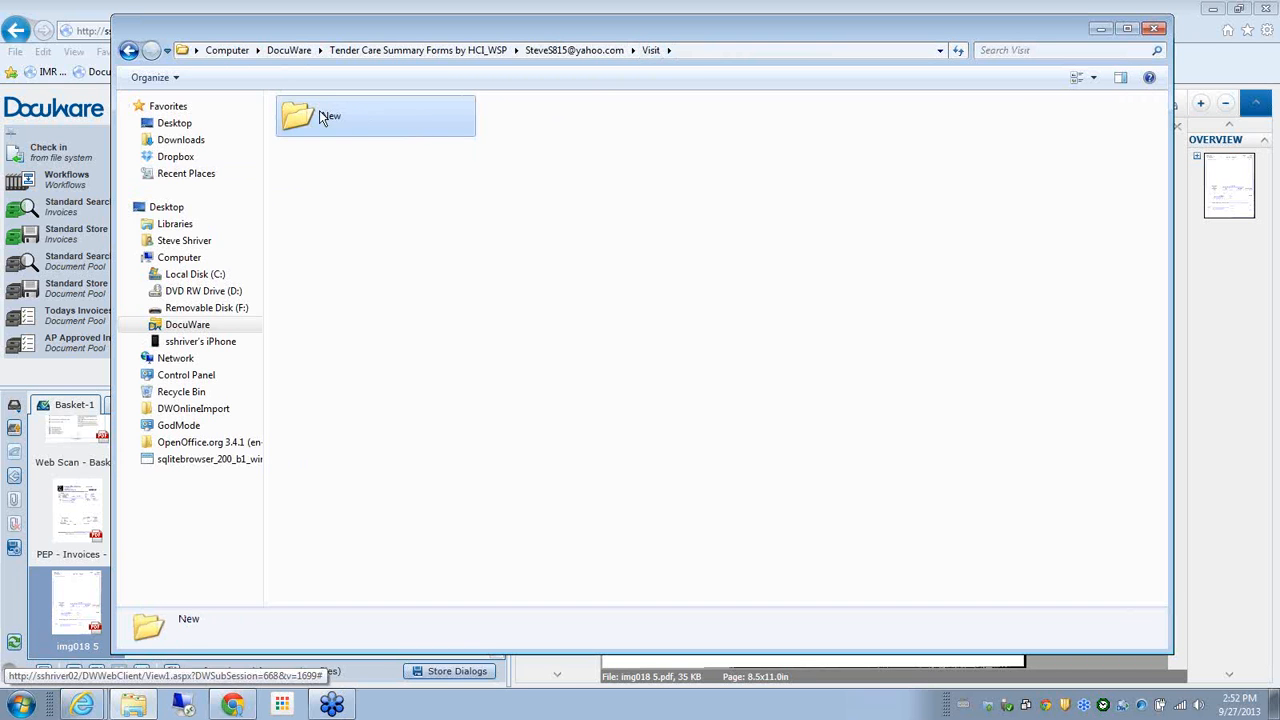
double_click(344, 132)
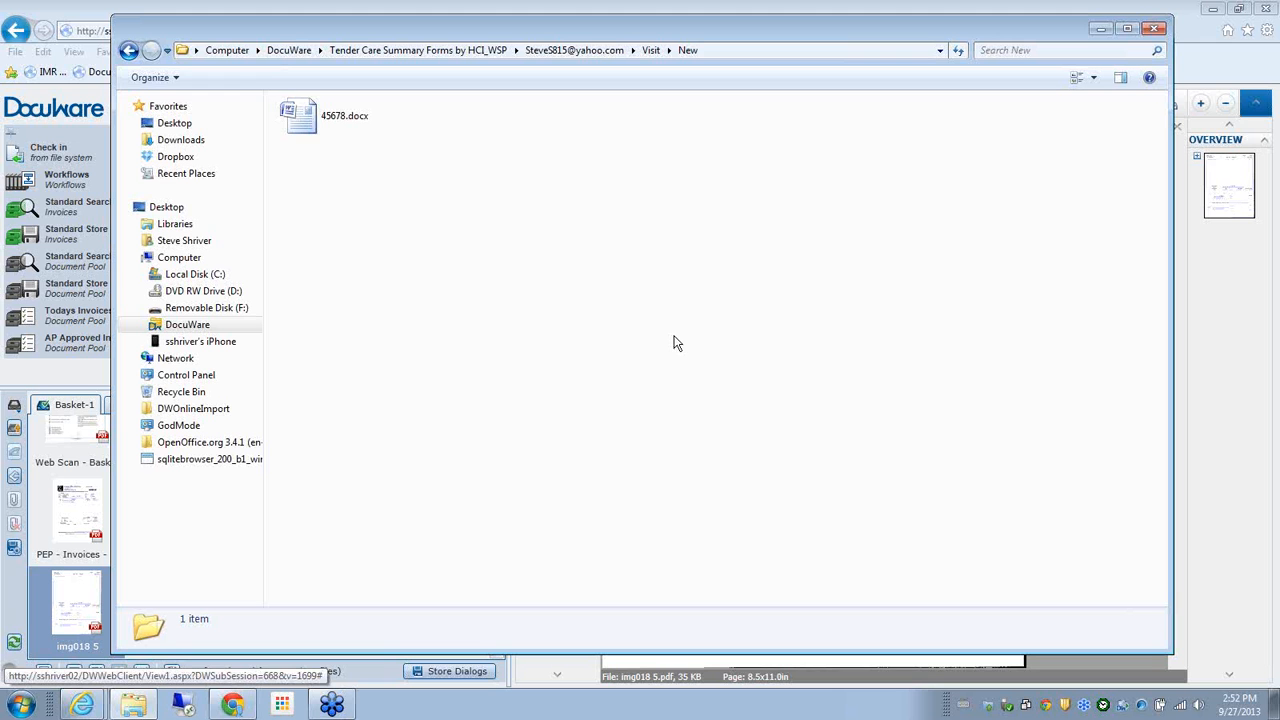
right_click(306, 116)
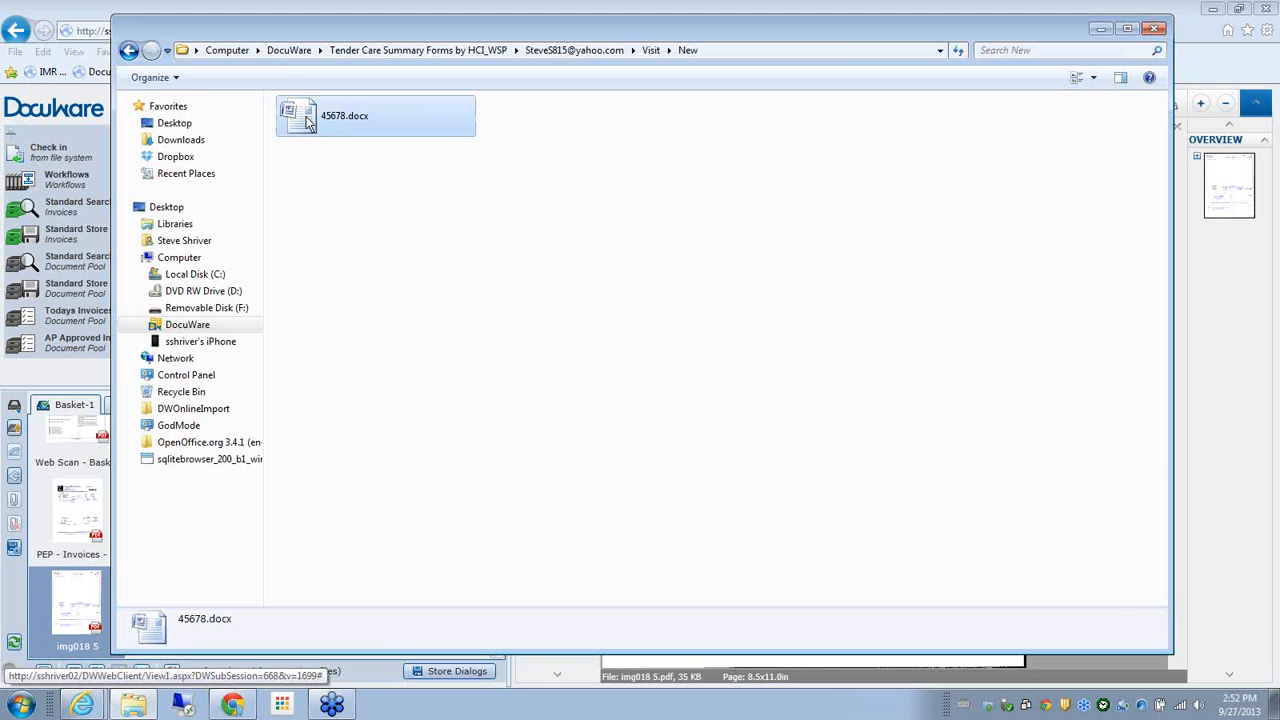
click(407, 182)
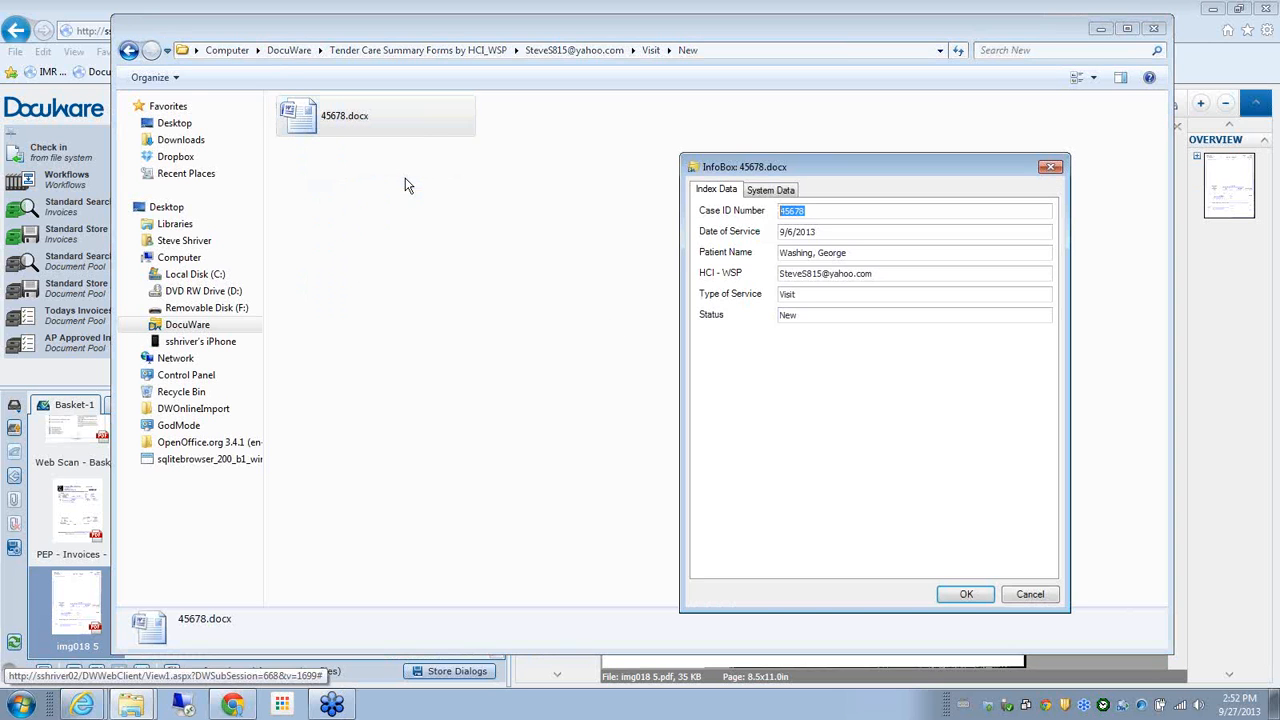
drag(796, 176, 790, 135)
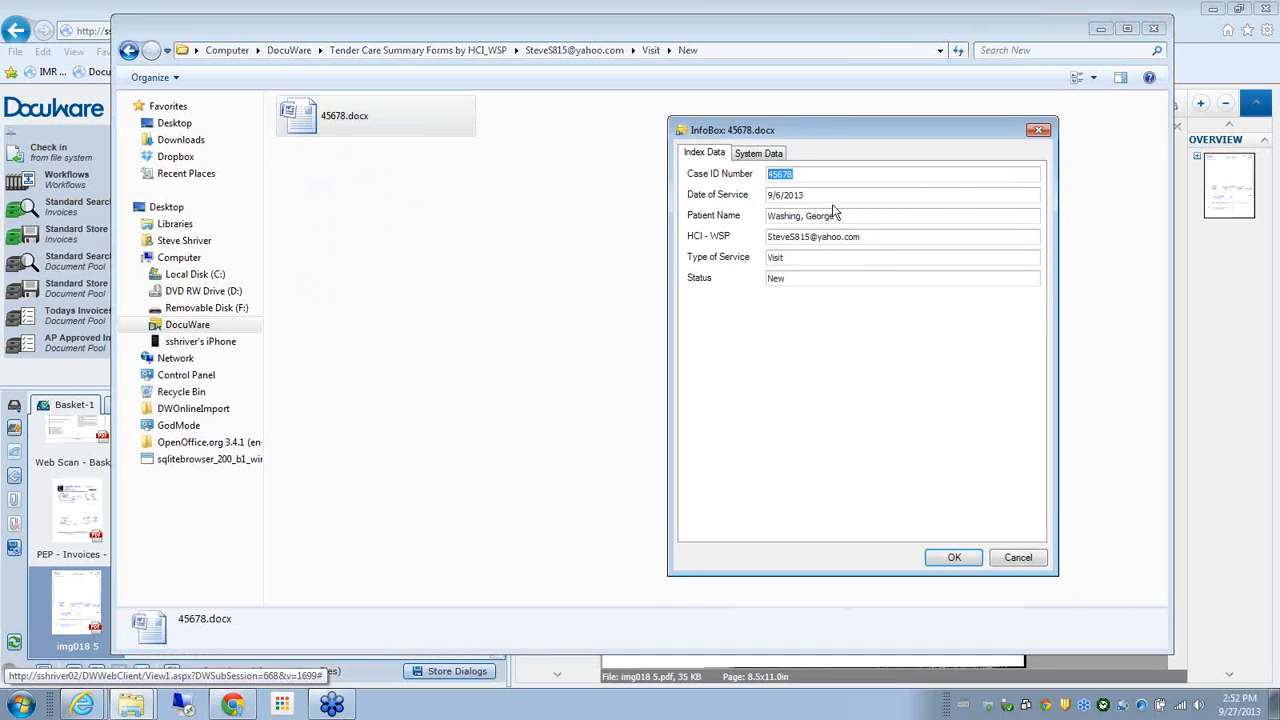
click(958, 560)
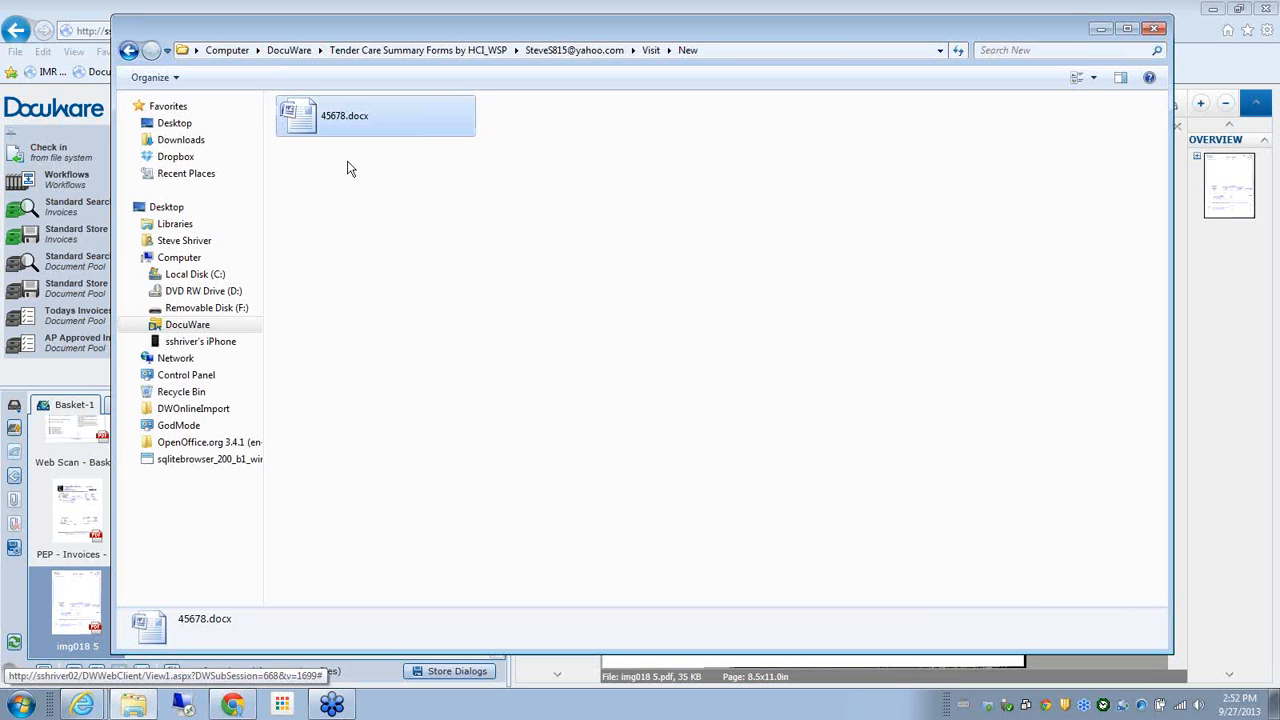
Return to the Visit folder, and copy the CITY OF PGH invoice PDF from C:\Demo\Invoices using a separate Explorer window, closing that window
click(652, 50)
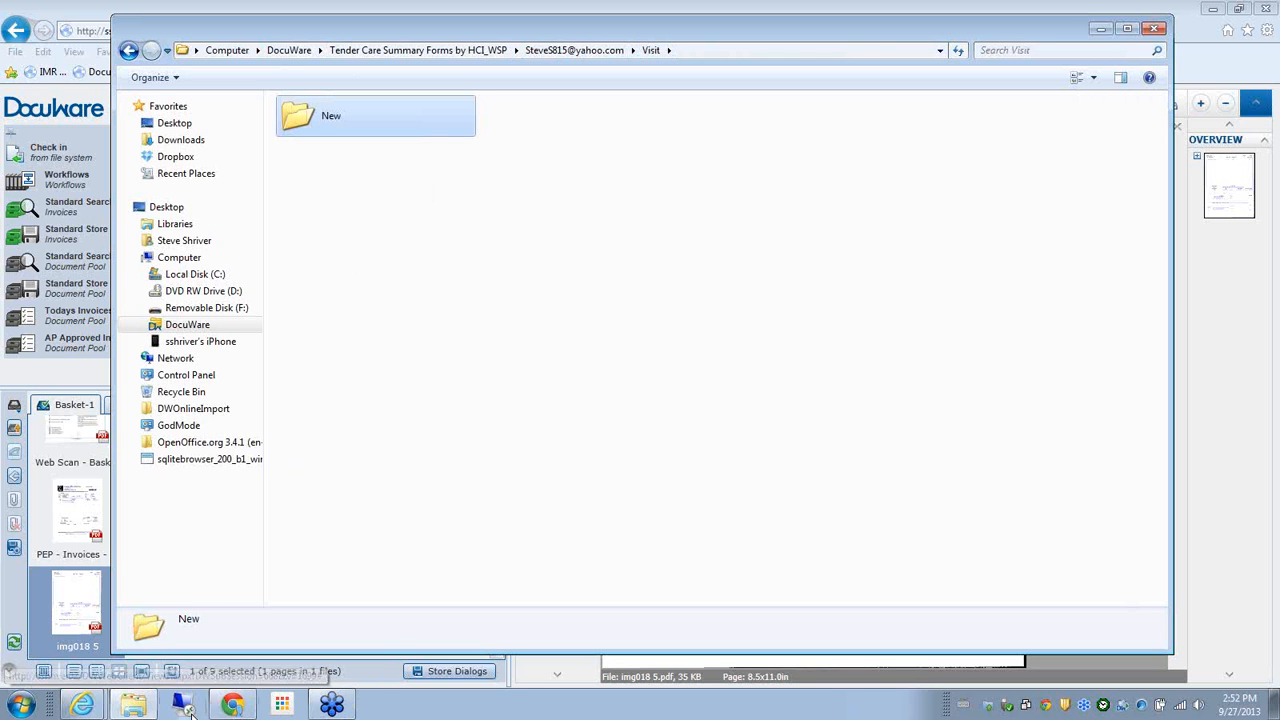
click(136, 708)
click(136, 708)
right_click(136, 708)
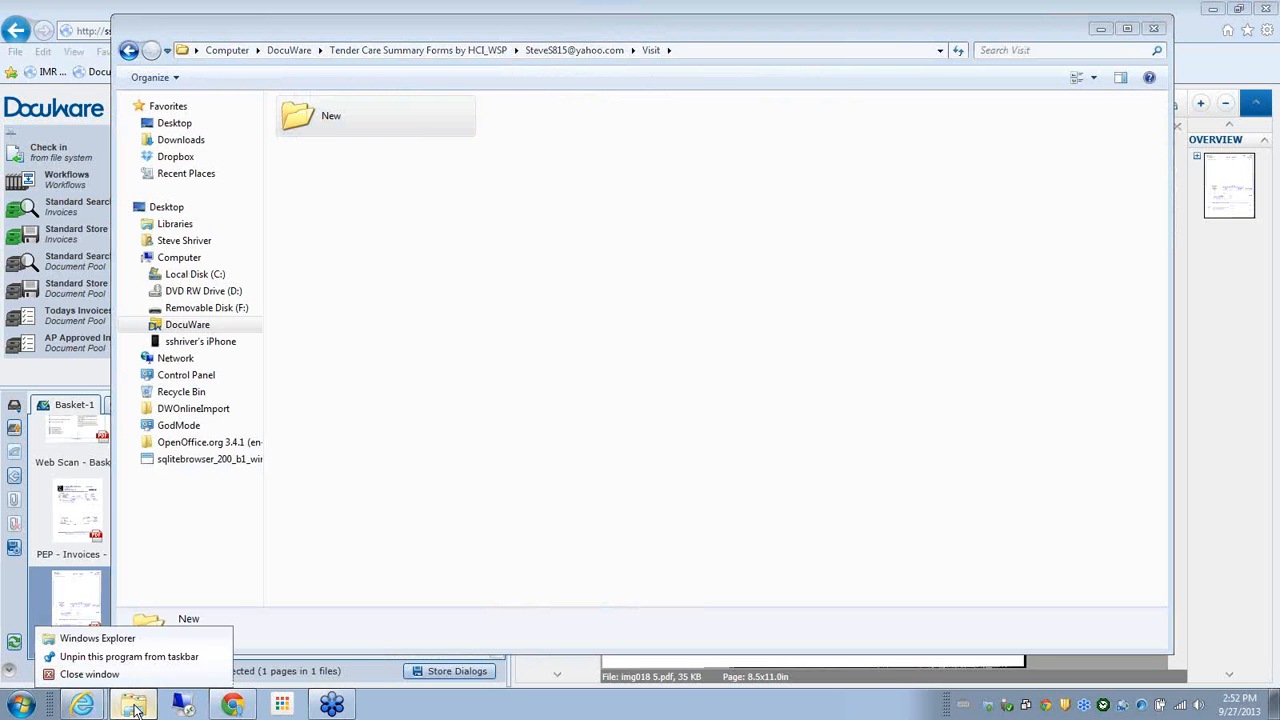
click(97, 636)
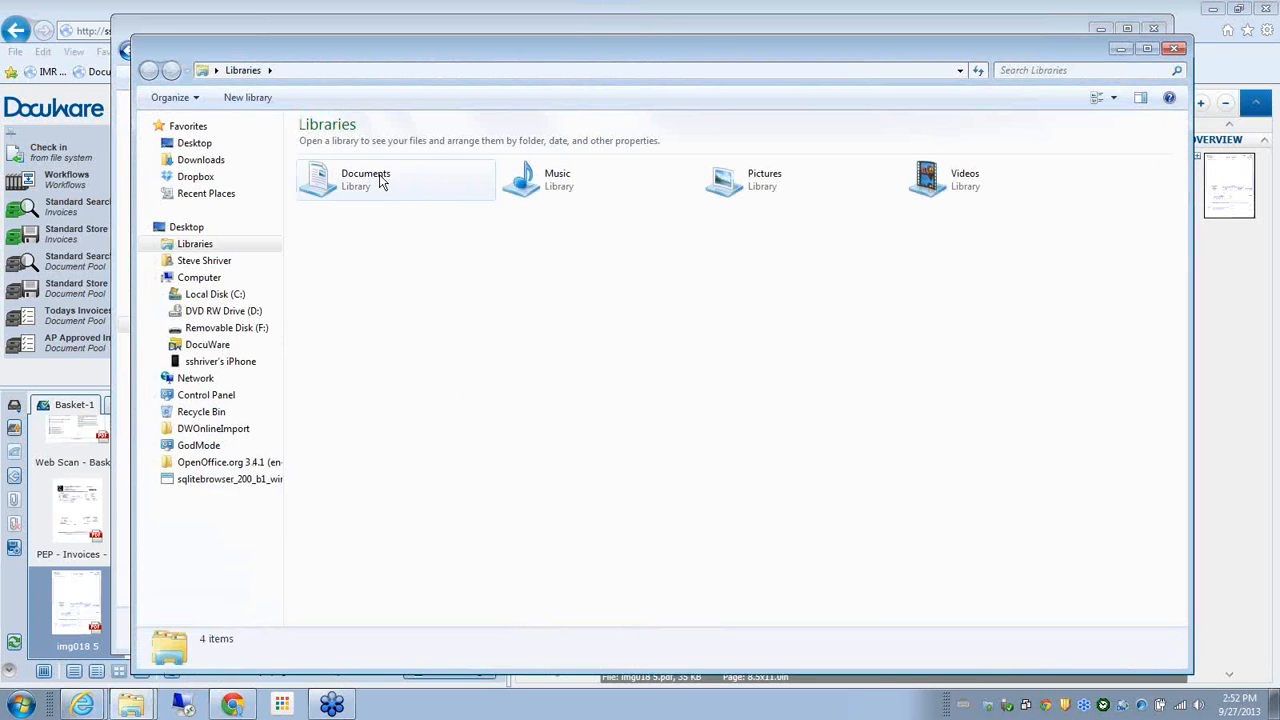
click(240, 294)
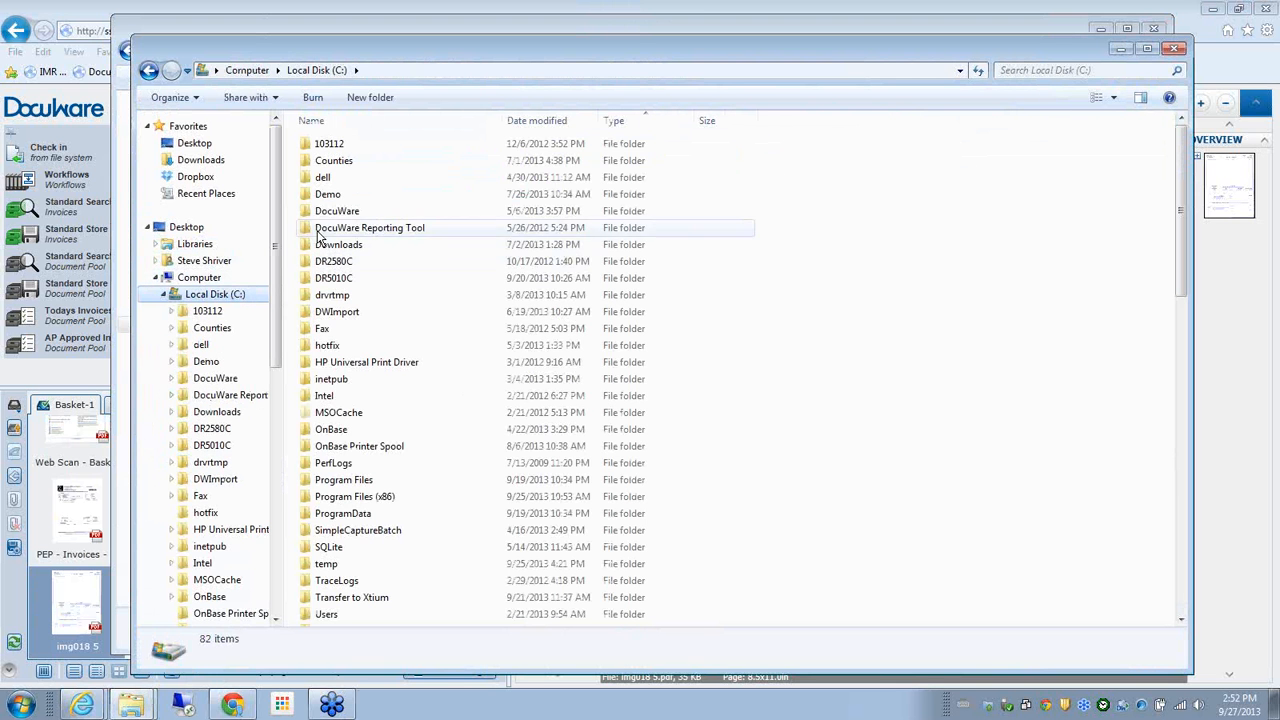
double_click(328, 194)
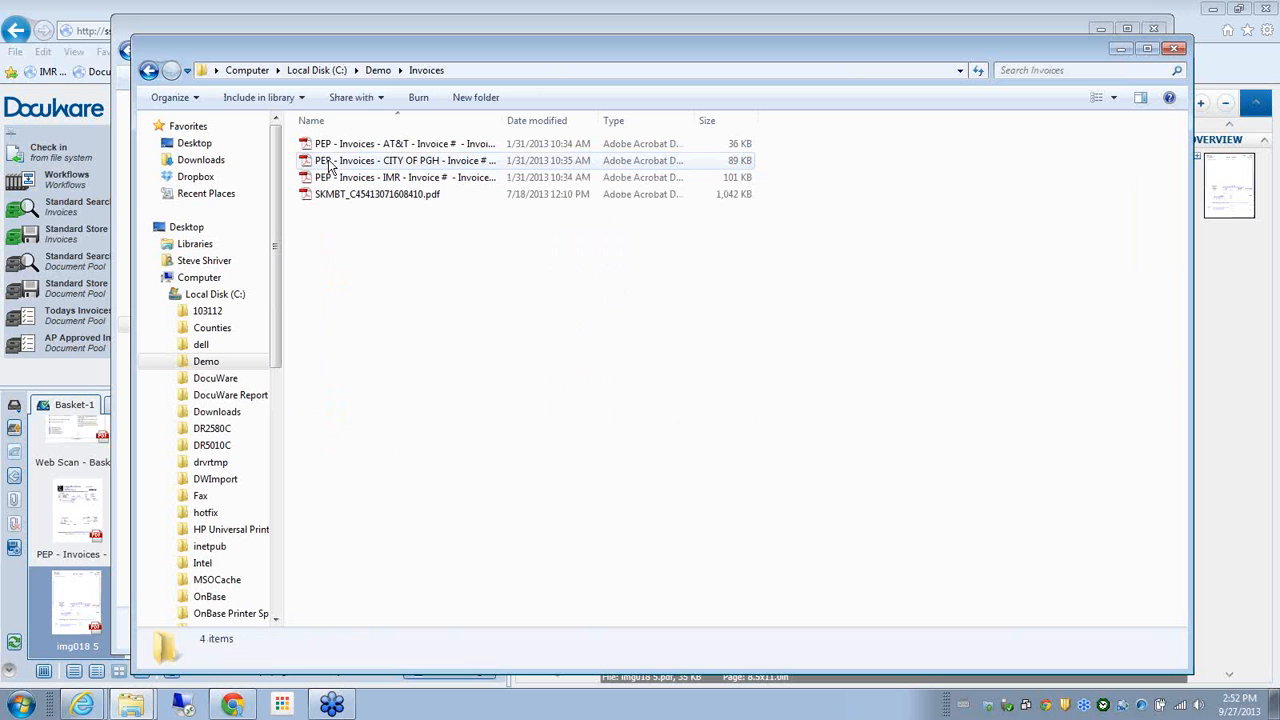
click(330, 161)
right_click(330, 161)
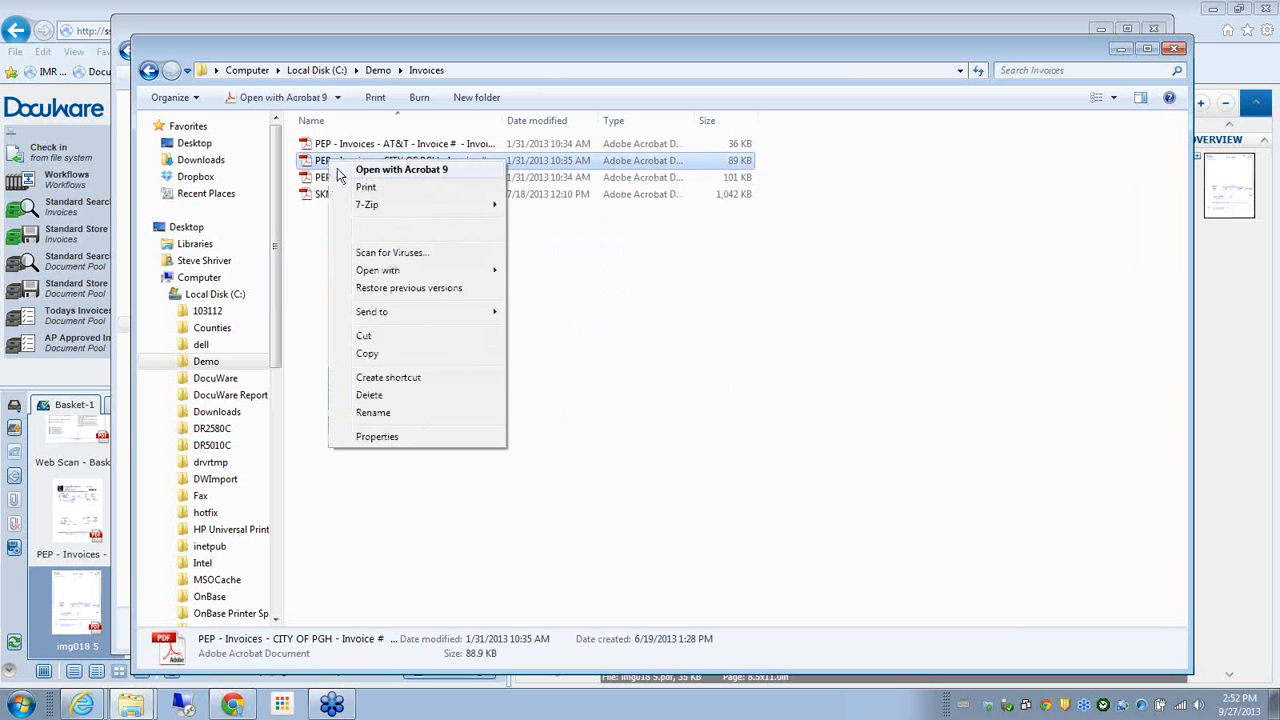
click(388, 358)
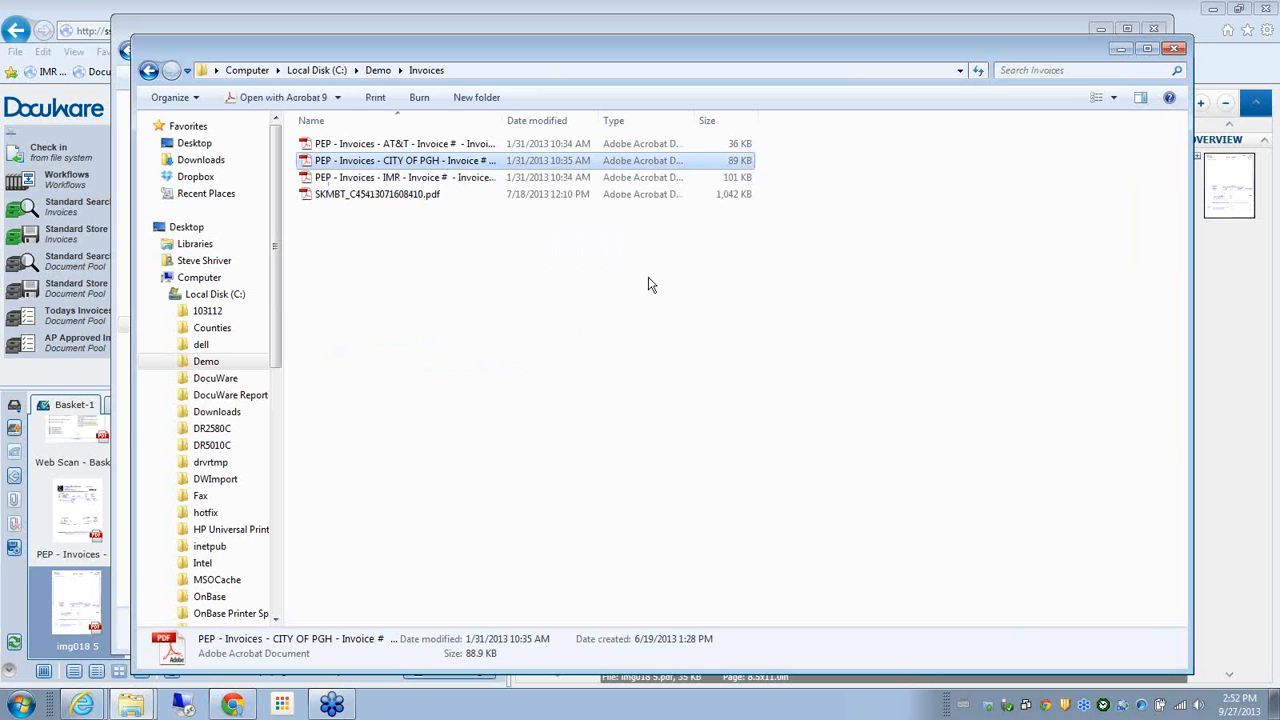
click(1174, 48)
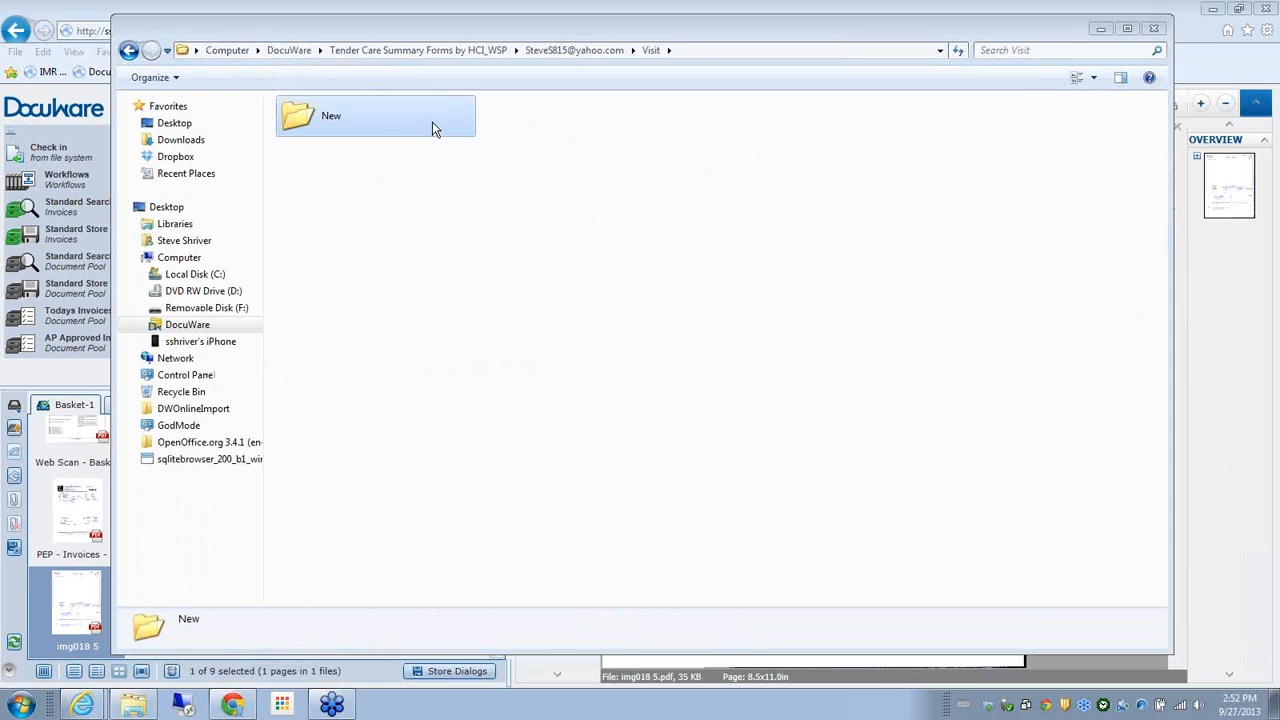
Paste the invoice into the New folder and store it with the existing case ID, date of service 9/6/2013, and the patient's name
right_click(432, 121)
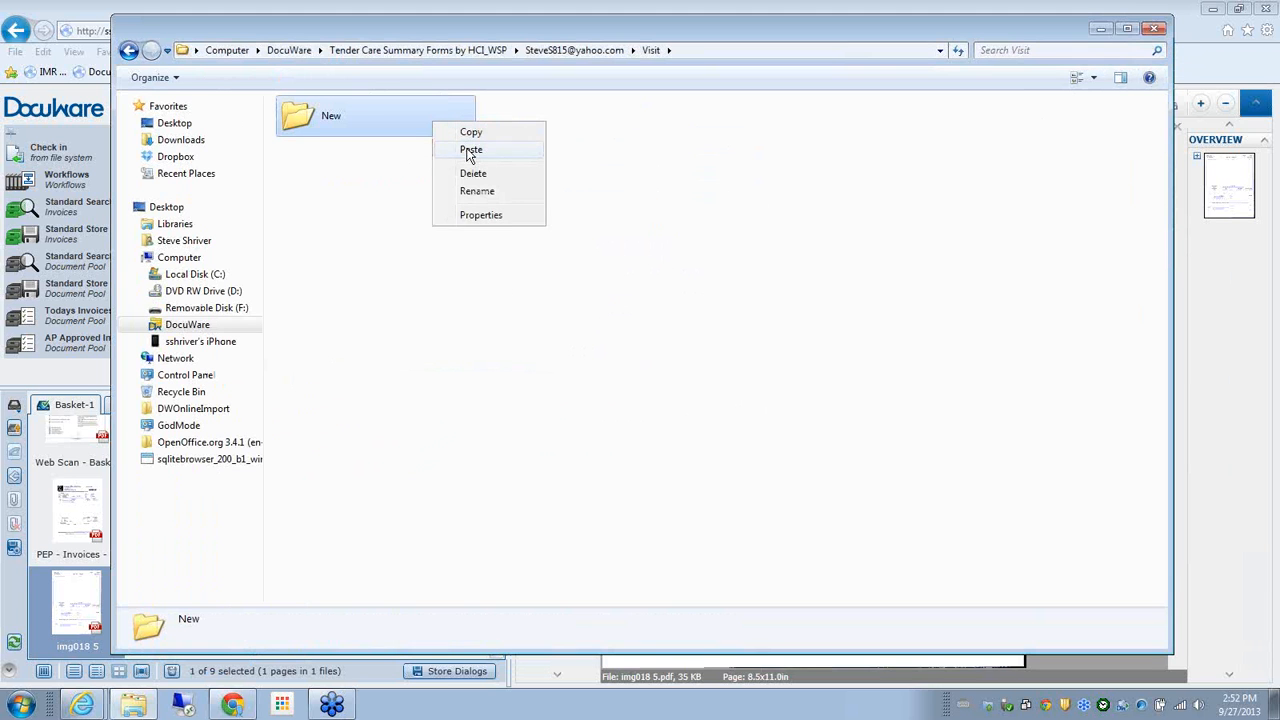
click(470, 149)
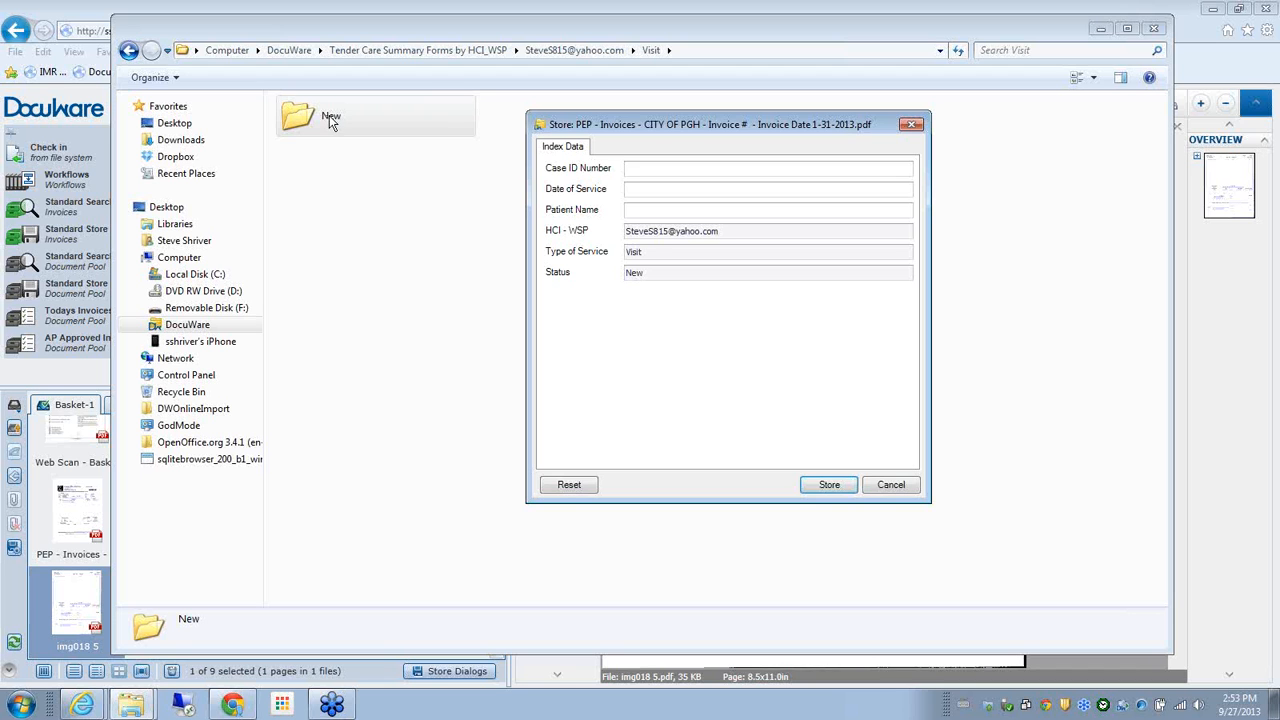
right_click(653, 168)
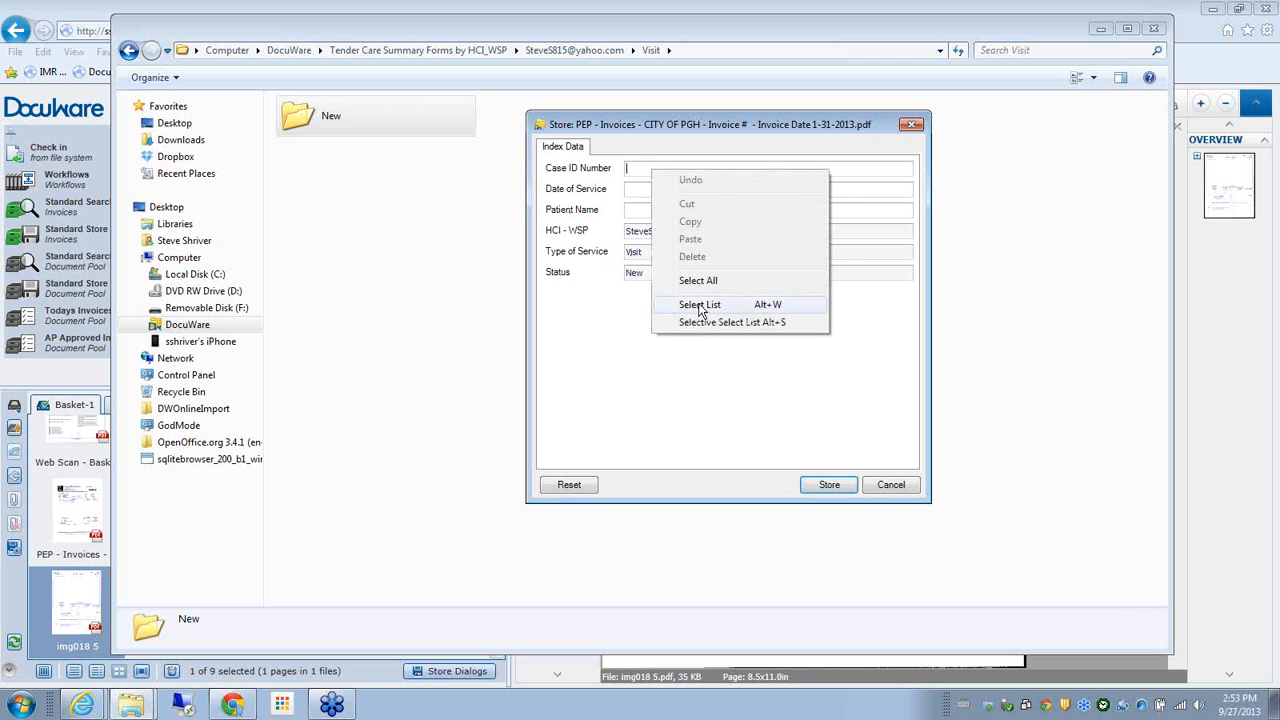
click(702, 304)
click(664, 190)
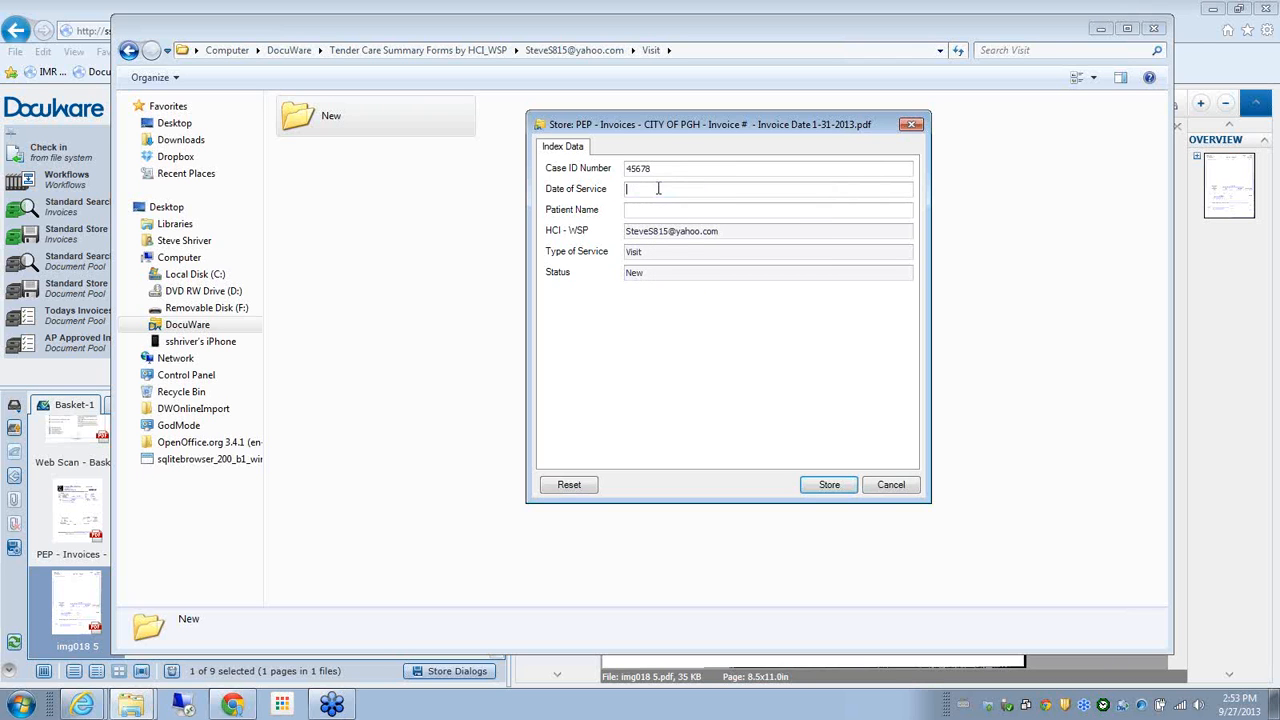
right_click(658, 188)
click(716, 330)
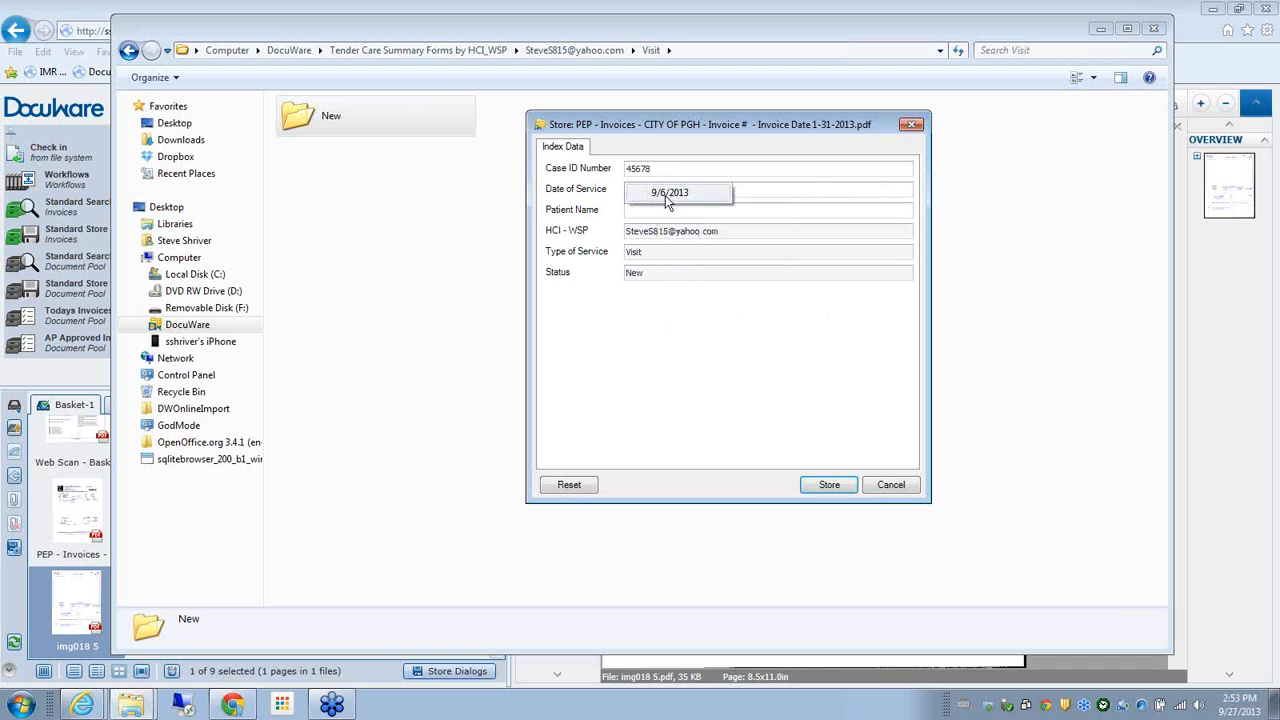
click(665, 195)
right_click(663, 207)
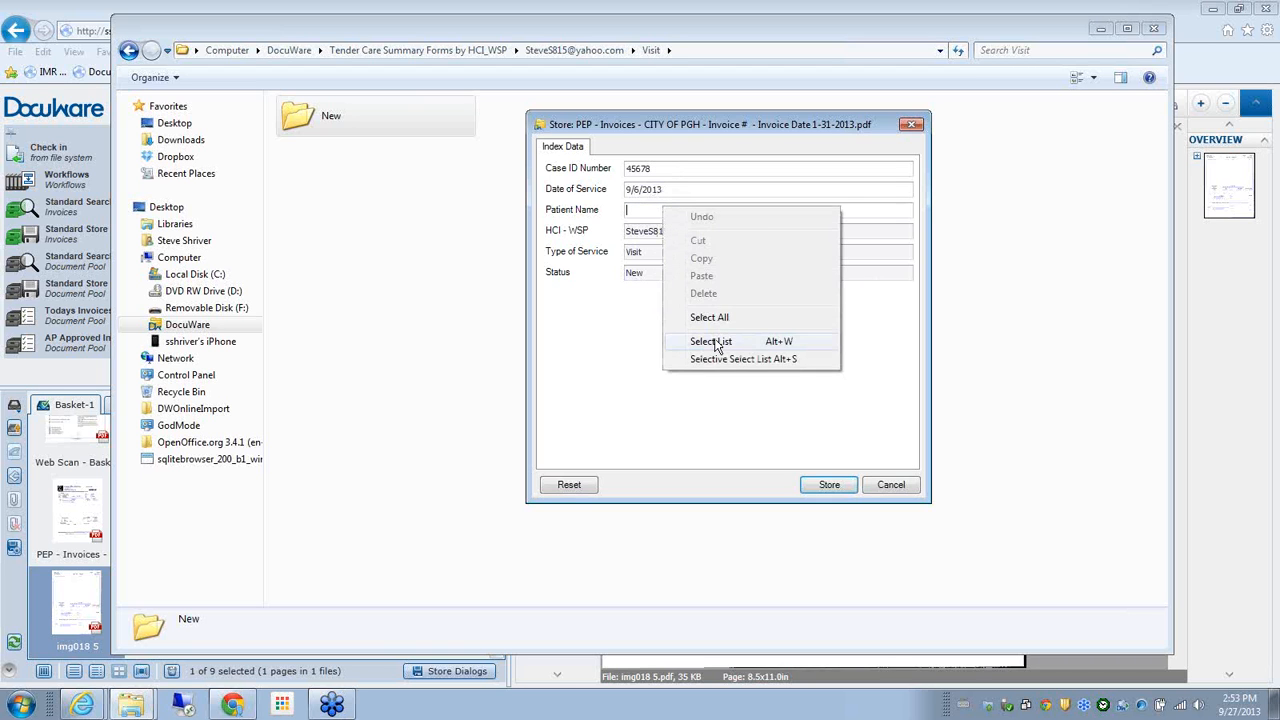
click(716, 342)
click(668, 254)
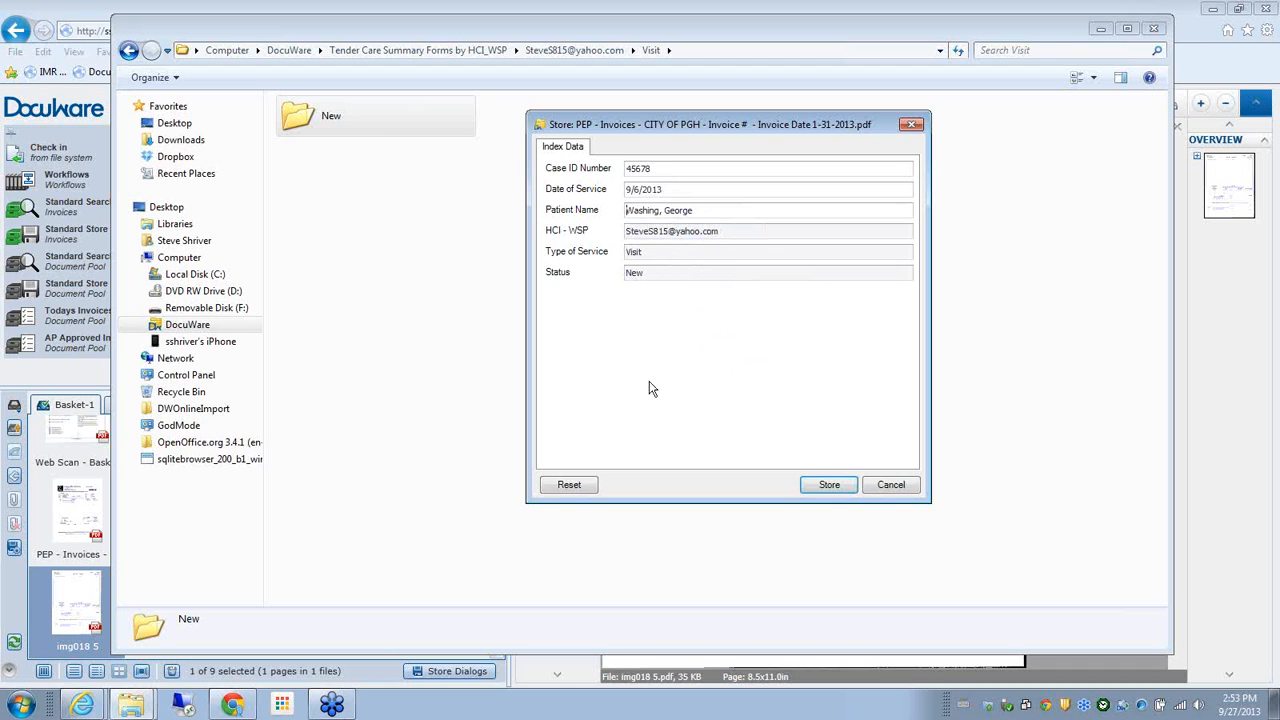
click(826, 485)
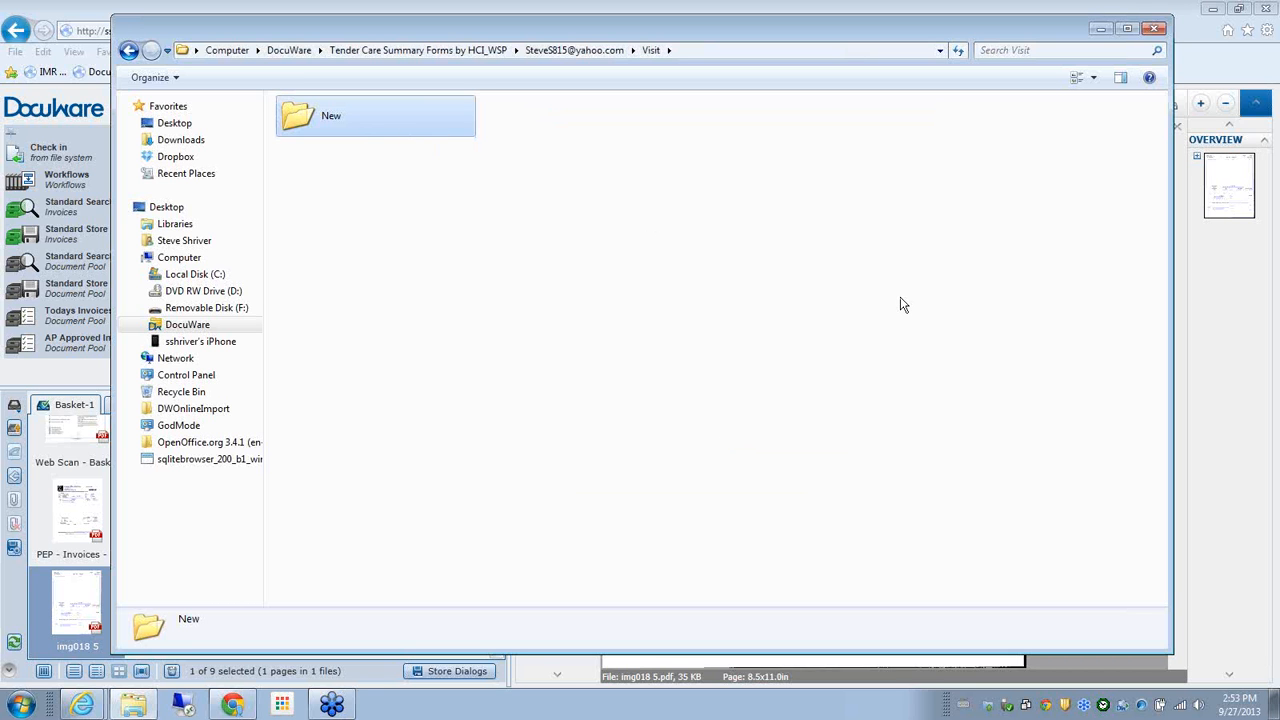
View the newly stored PDF from the New folder in Adobe Acrobat, and close it
double_click(332, 115)
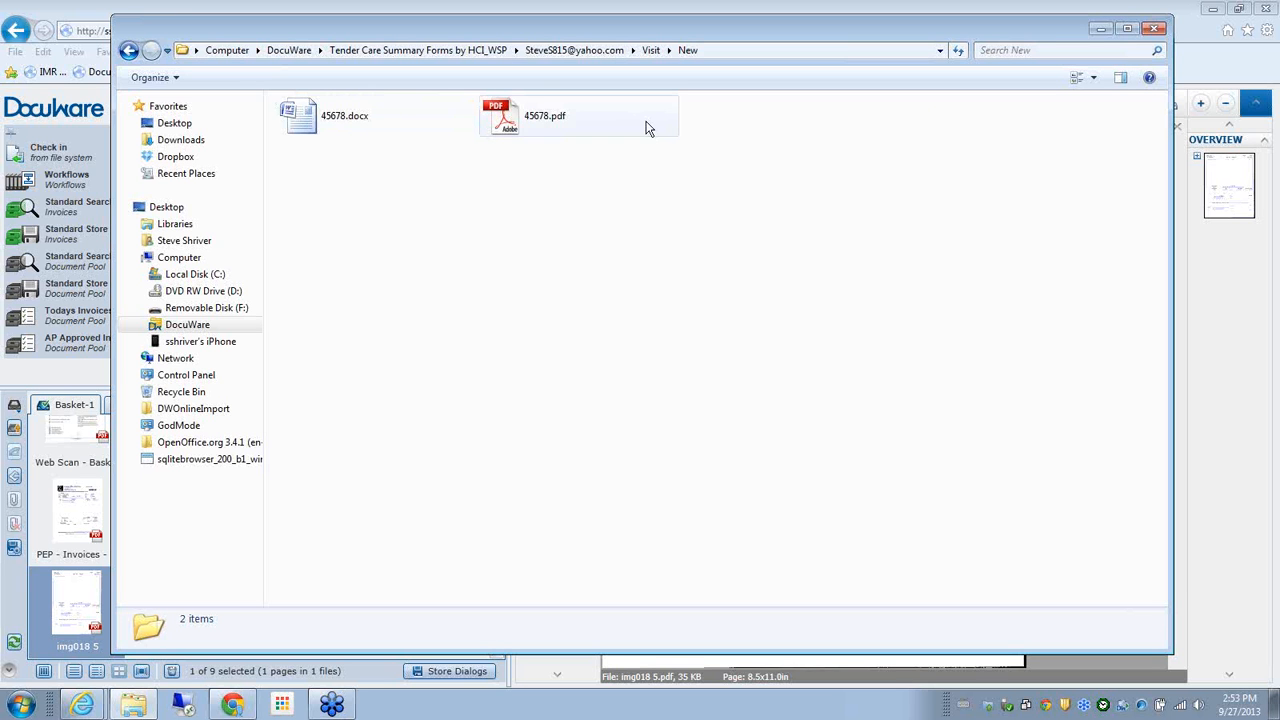
right_click(508, 119)
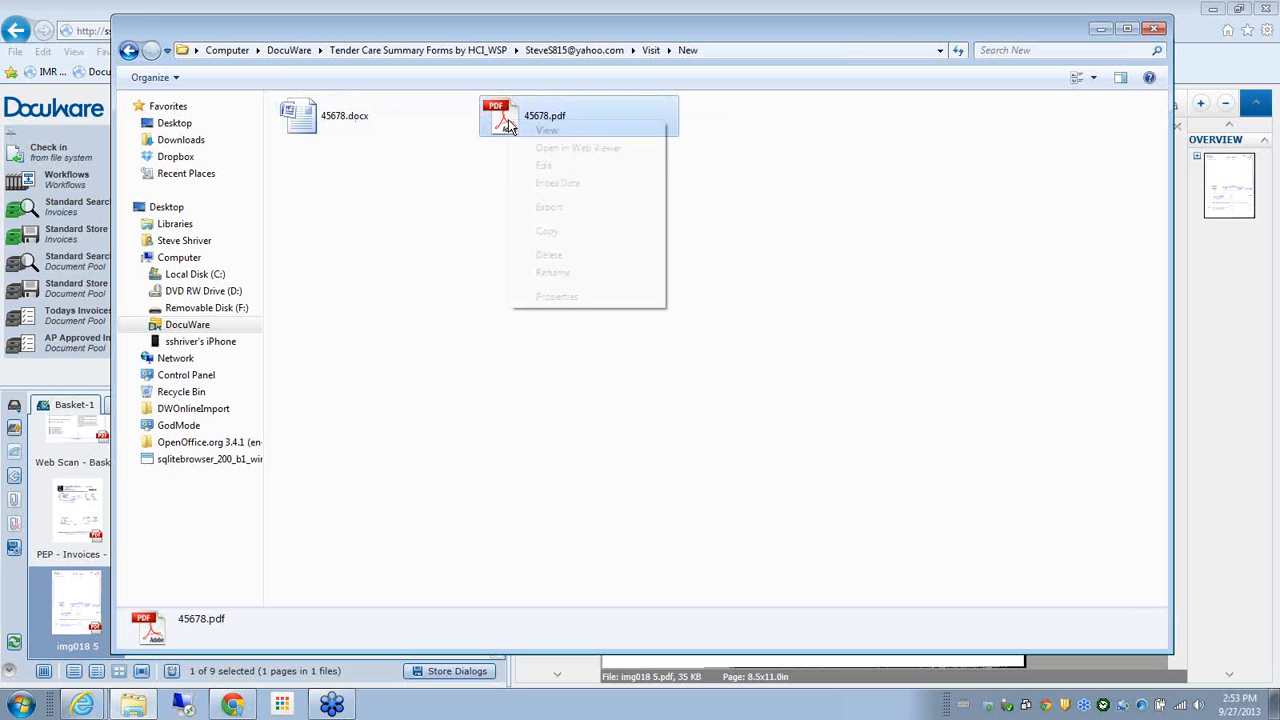
click(559, 131)
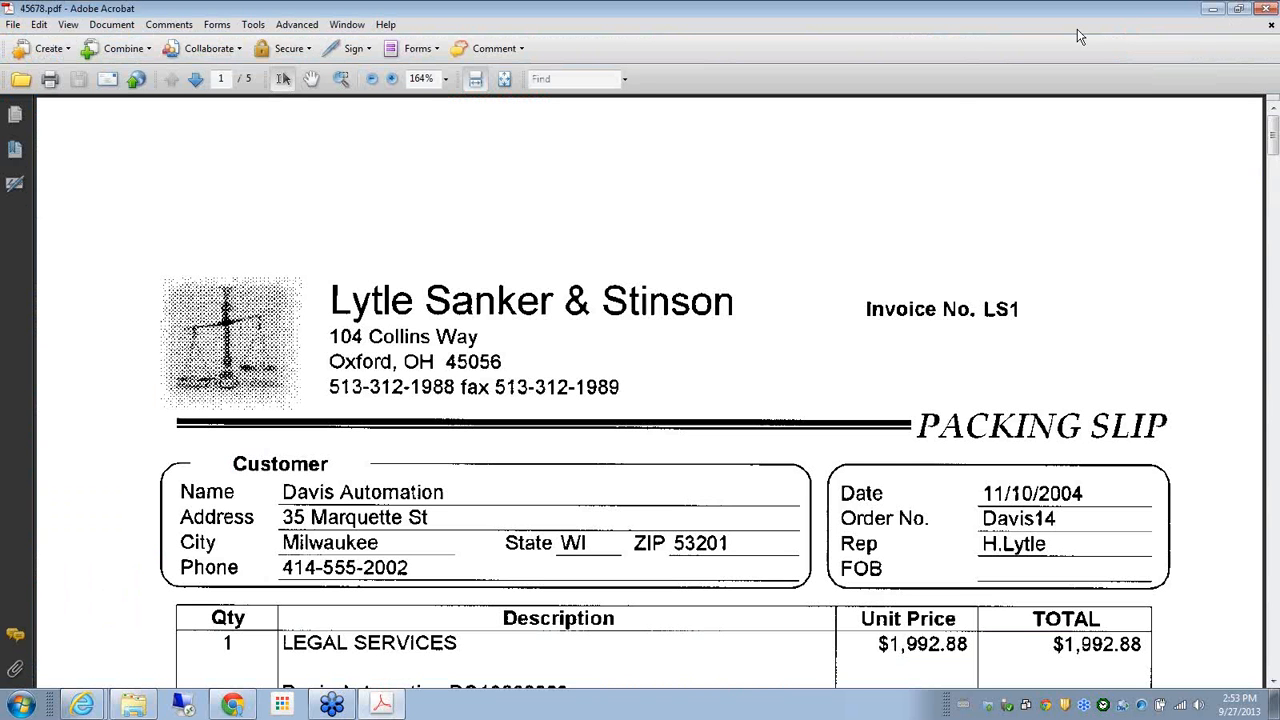
click(1271, 8)
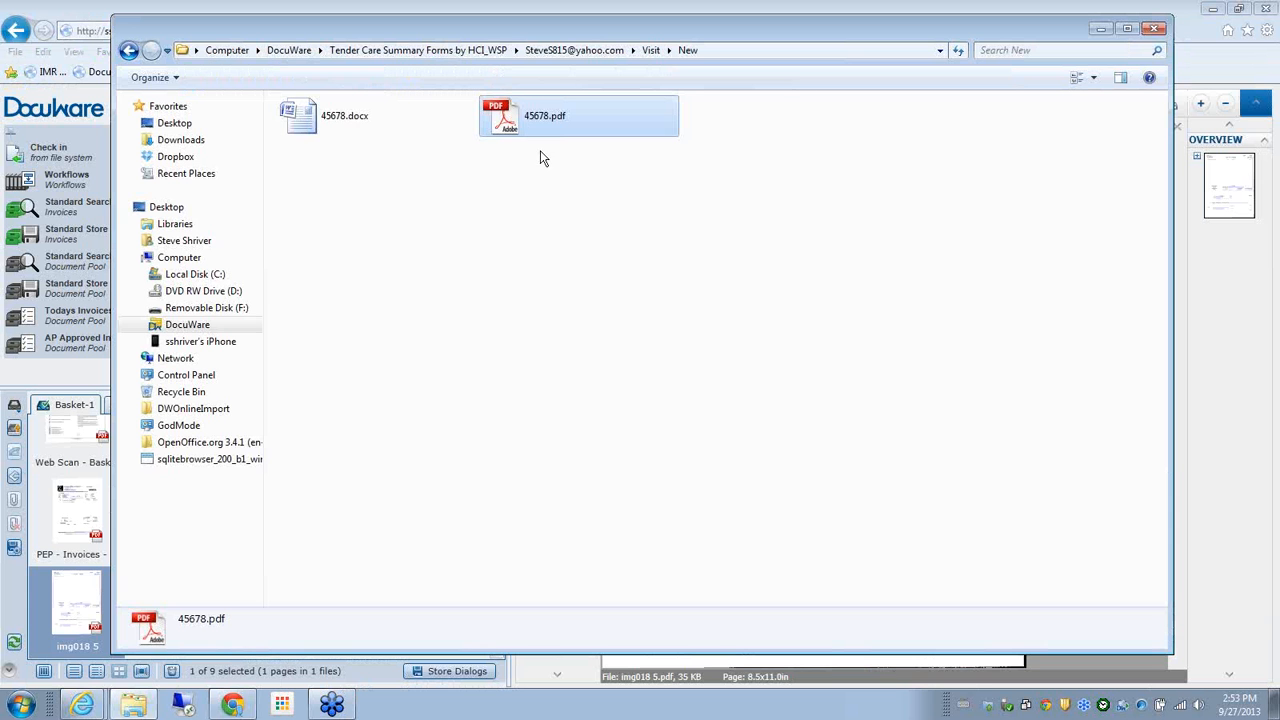
Open the stored PDF in the Web Viewer, place an AP Approved stamp below the description text, and close the viewer and Explorer window
right_click(519, 122)
click(589, 149)
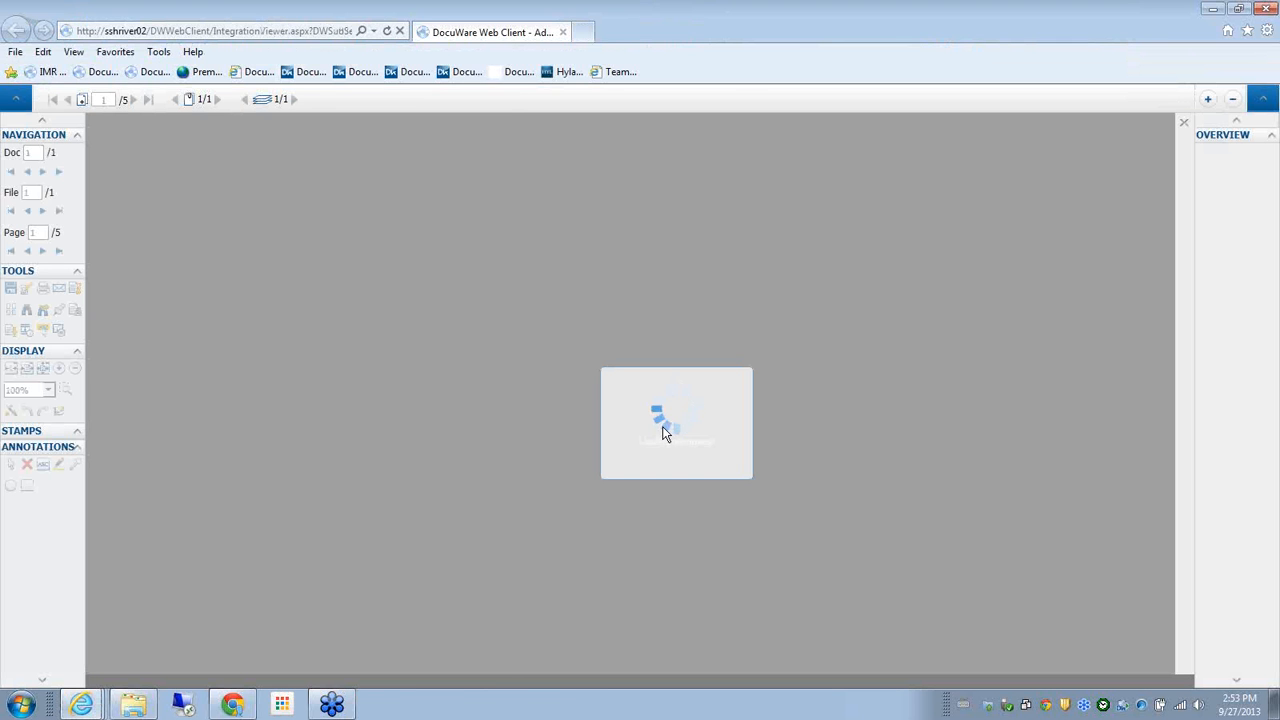
click(45, 449)
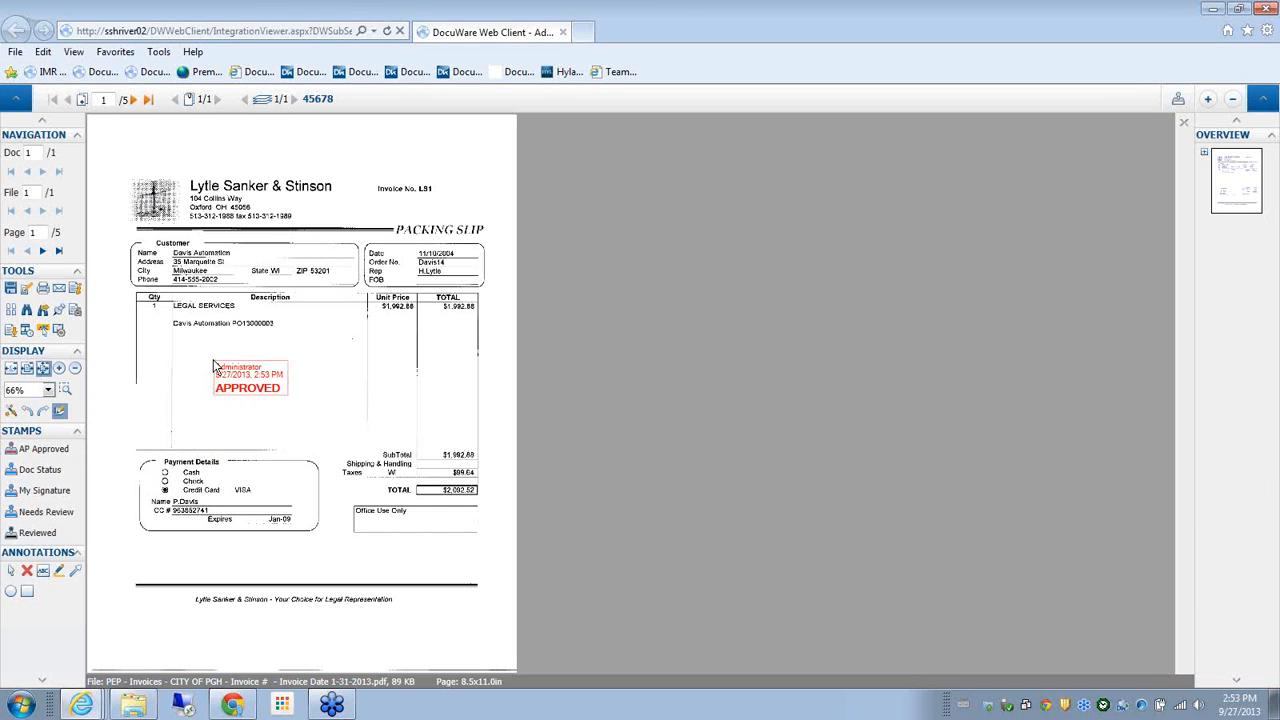
click(214, 368)
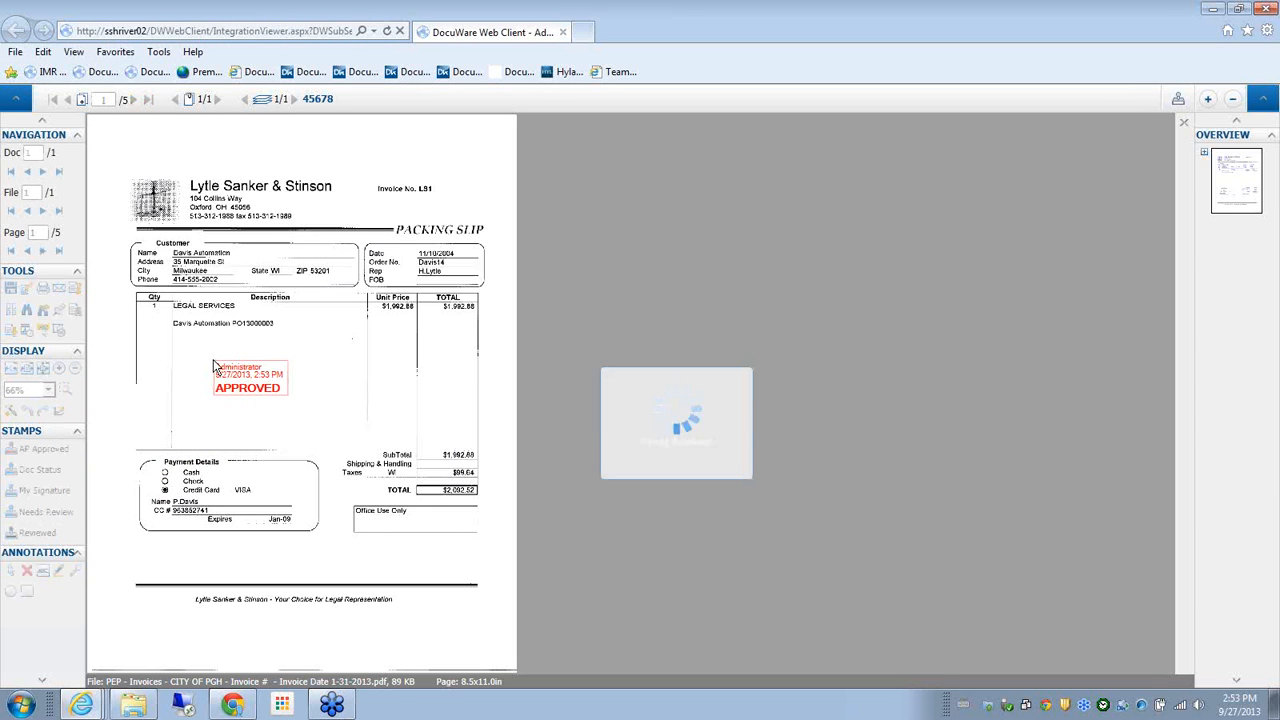
click(700, 411)
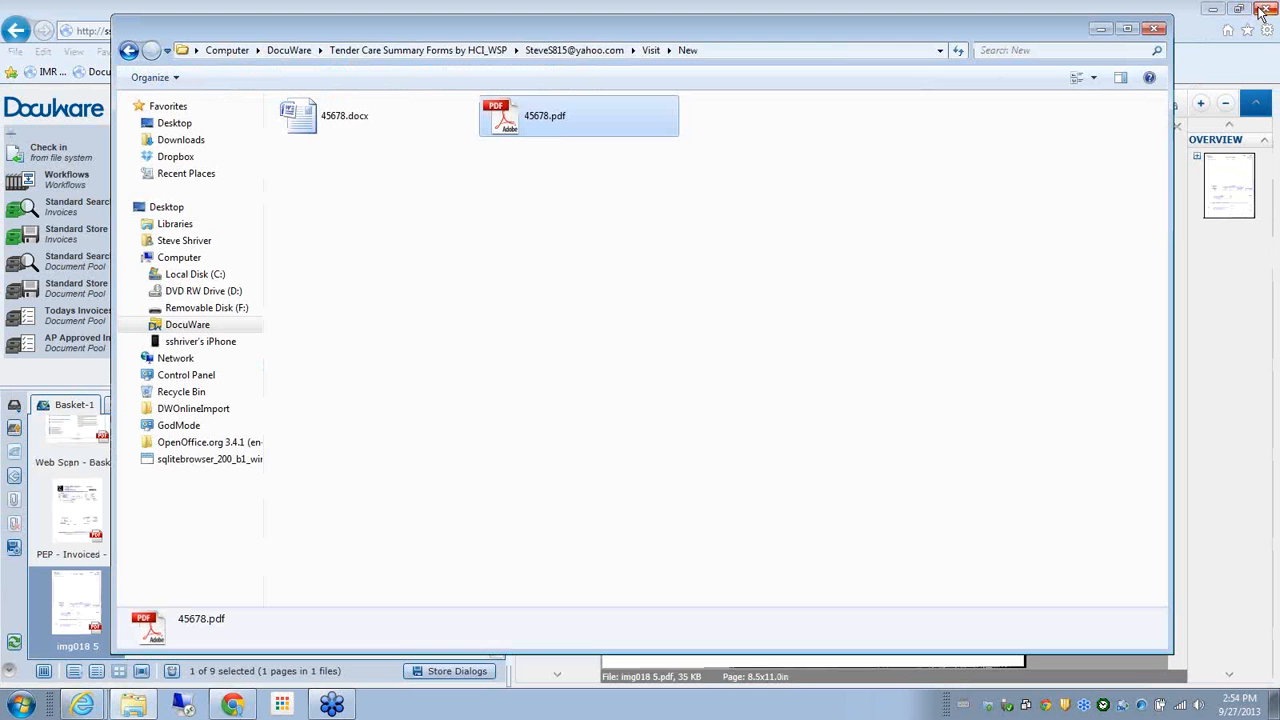
click(1267, 8)
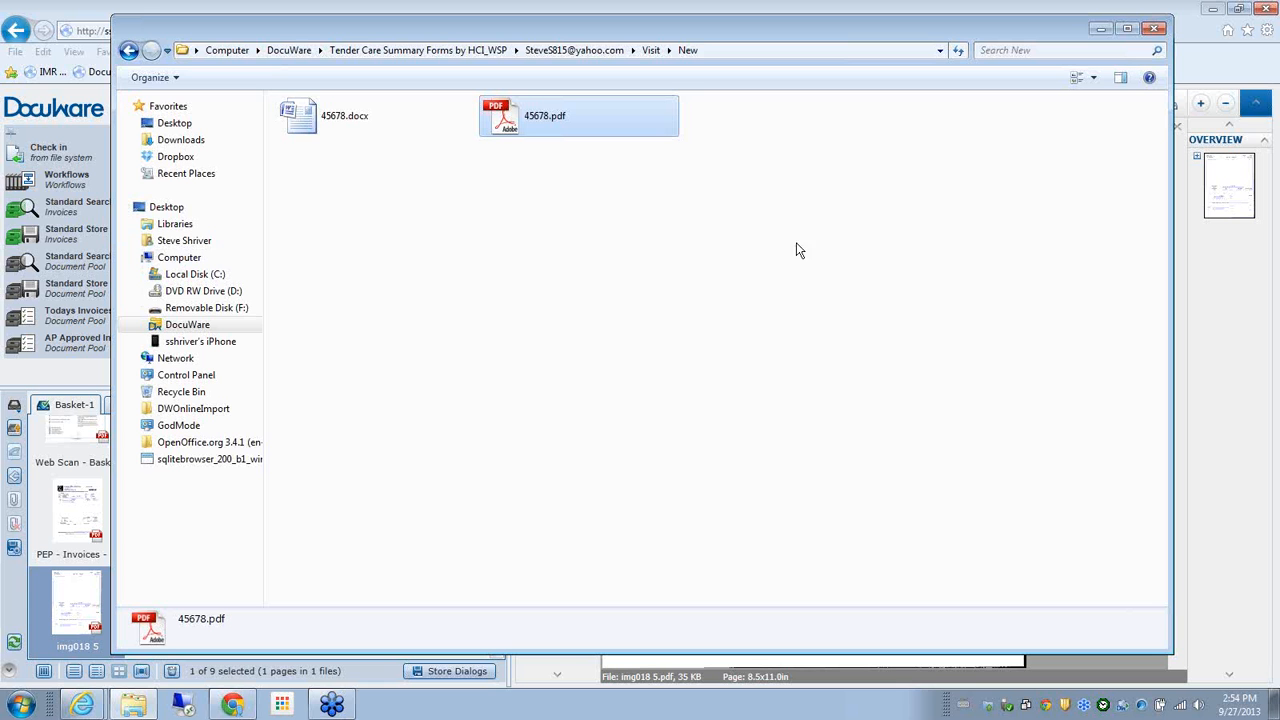
click(1155, 30)
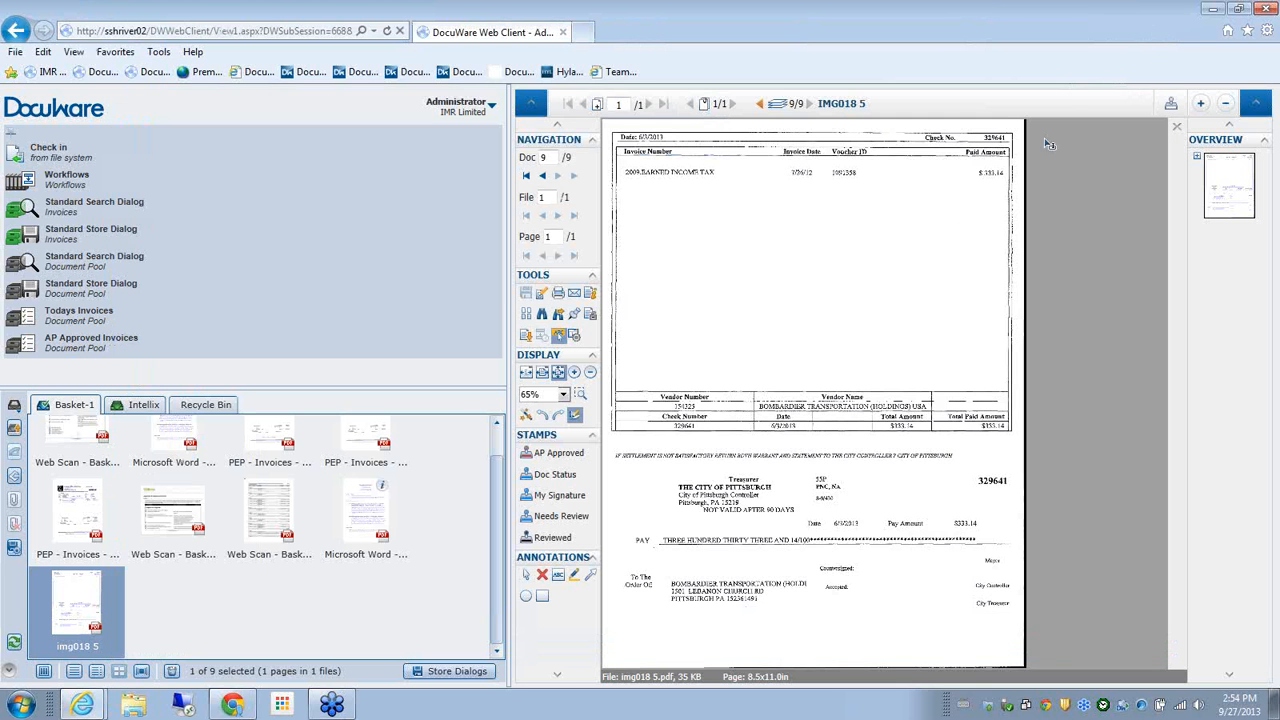
Review the settings, view and application options of the signed-in account, and close the Document Pool store dialog
click(449, 115)
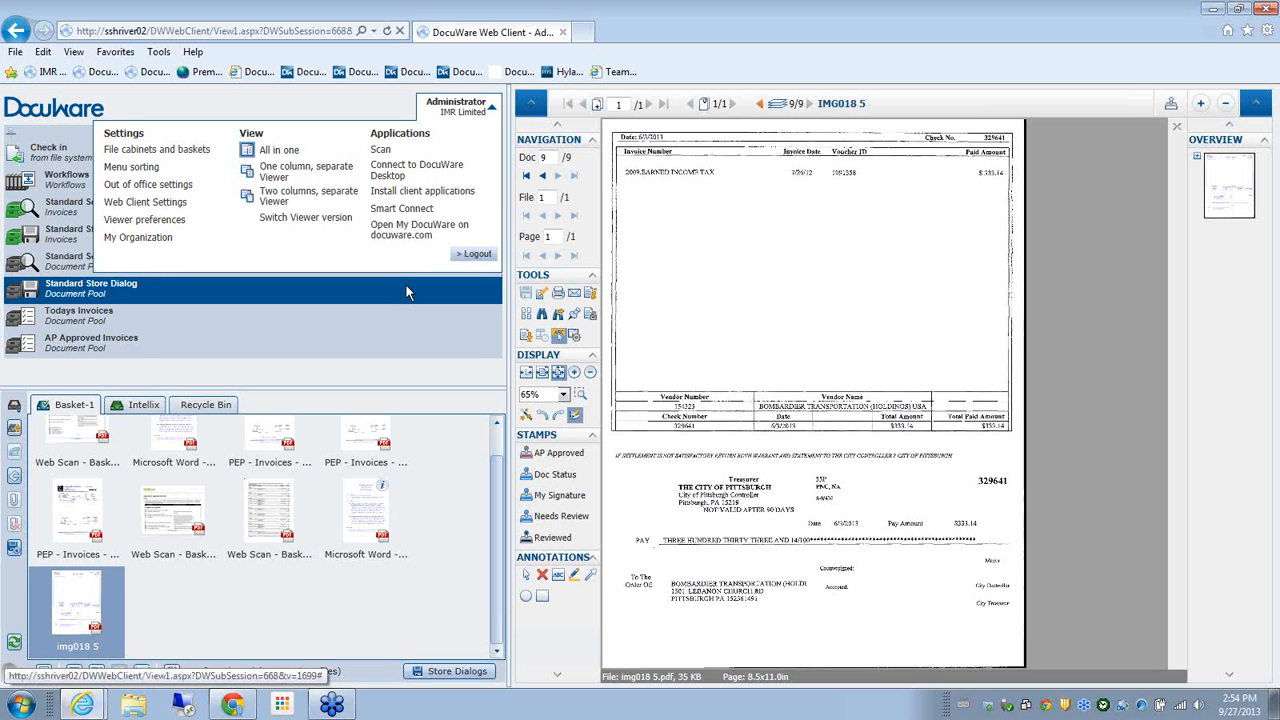
click(406, 293)
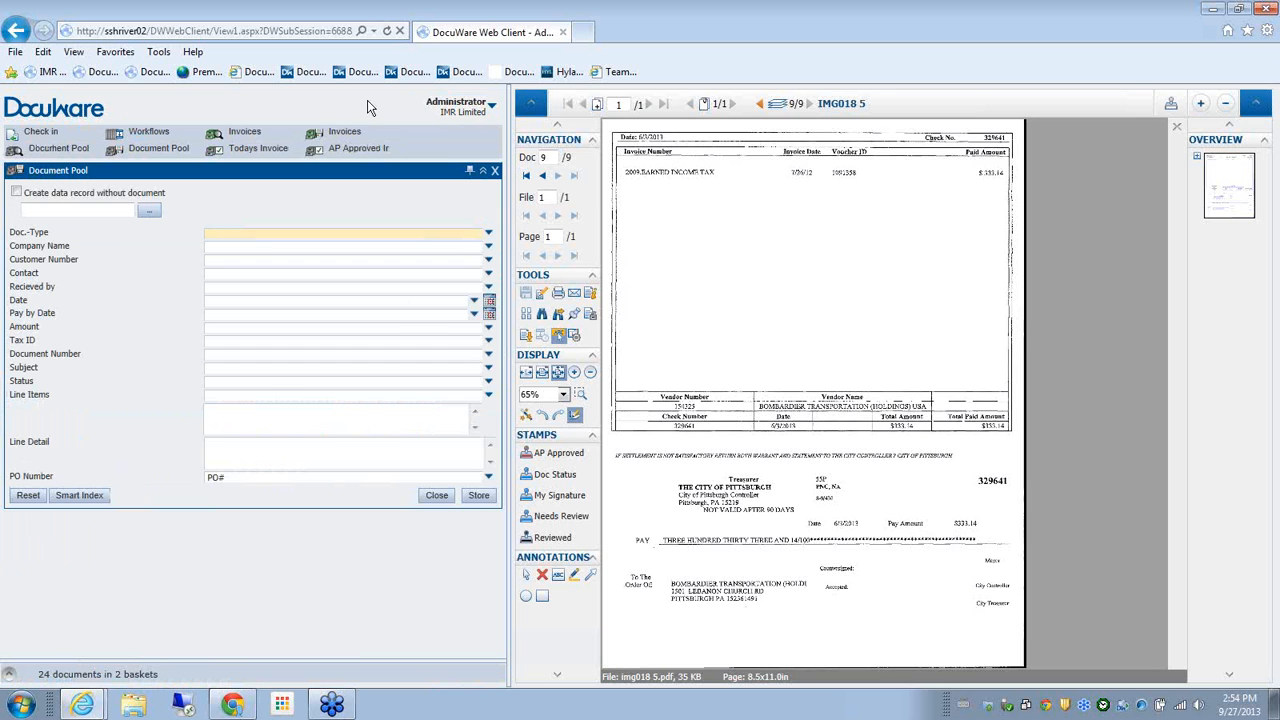
click(493, 175)
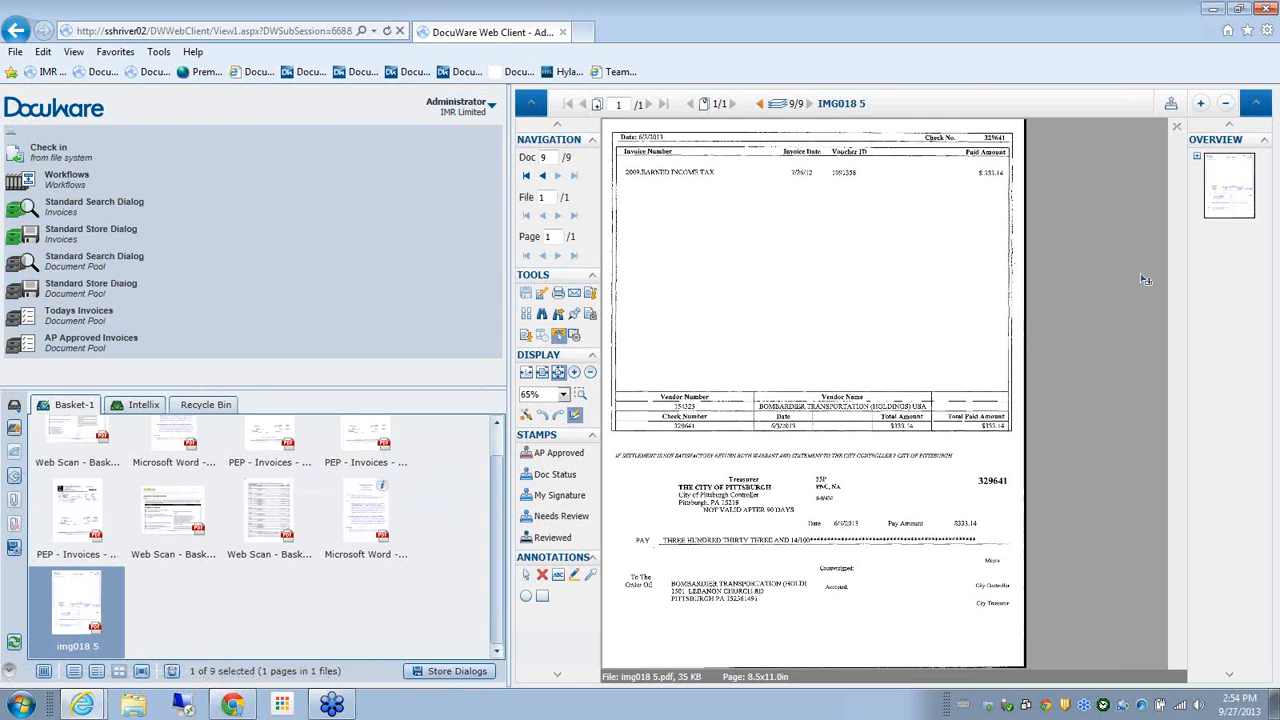
In Windows Explorer, open the index data of the PDF in the e-mail-named folder under DocuWare's Tender Care Summary Forms by HCI_WSP
click(1265, 38)
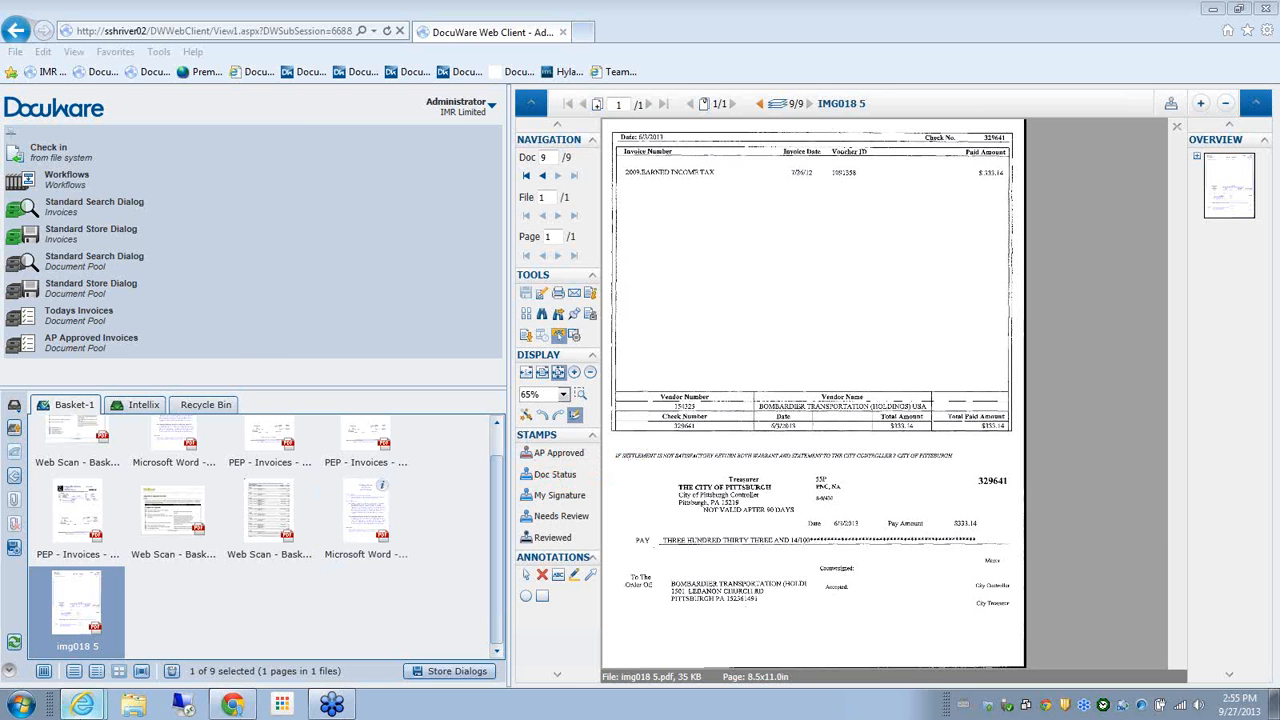
click(133, 705)
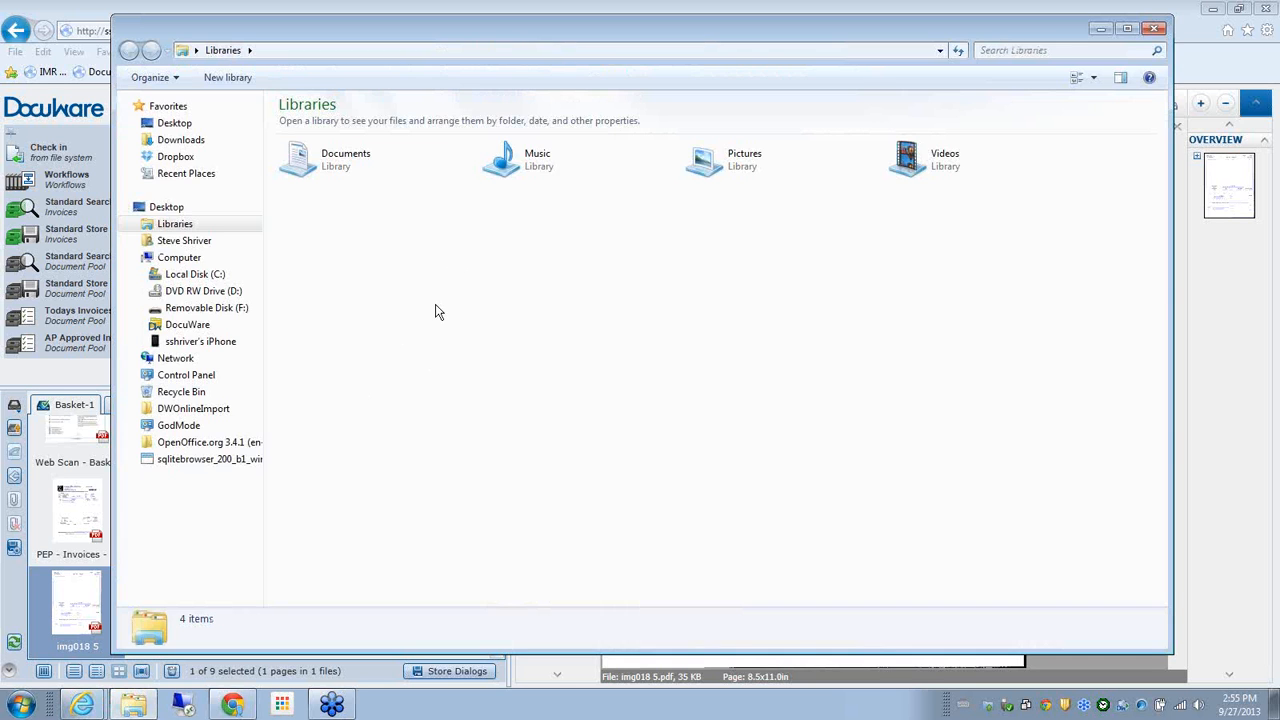
click(199, 329)
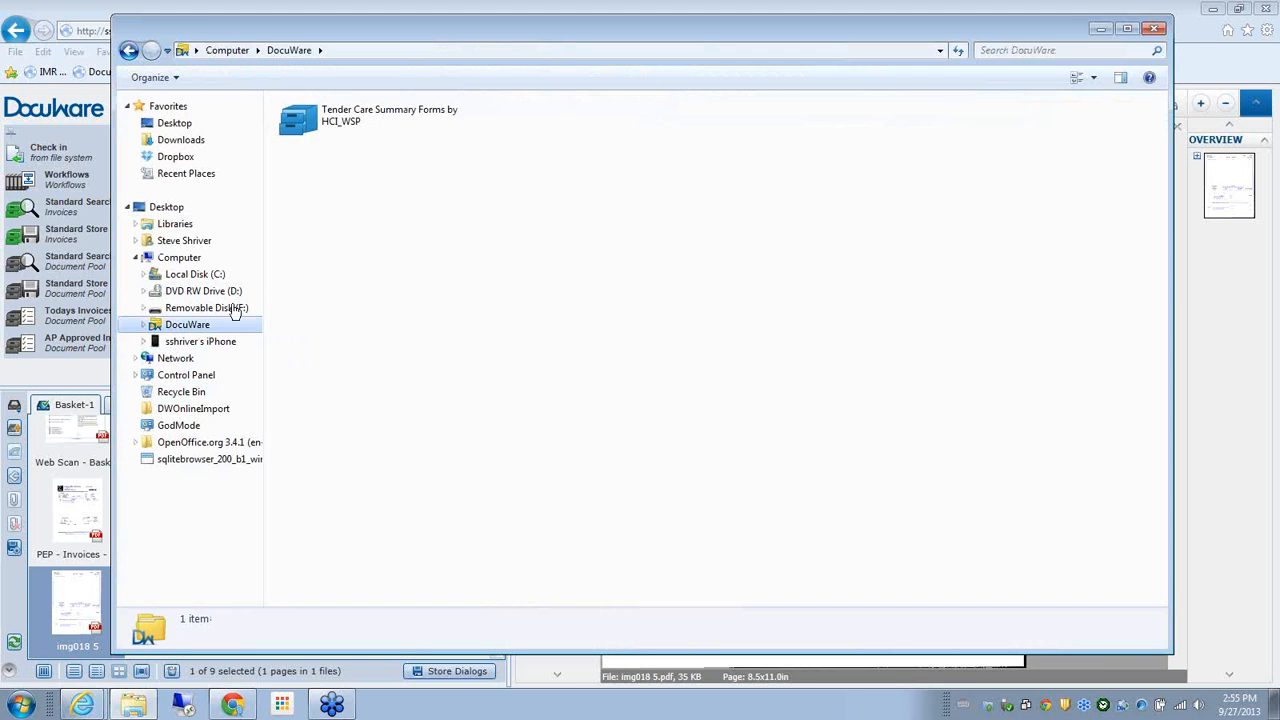
double_click(323, 128)
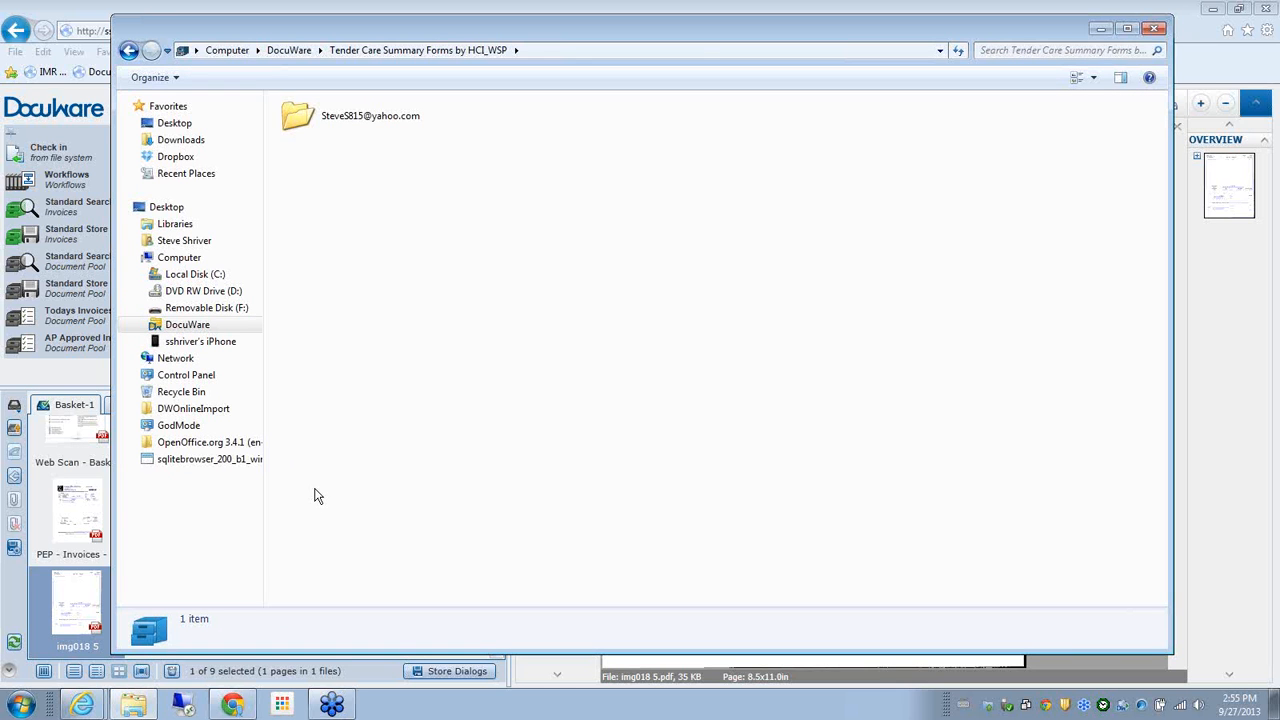
double_click(307, 118)
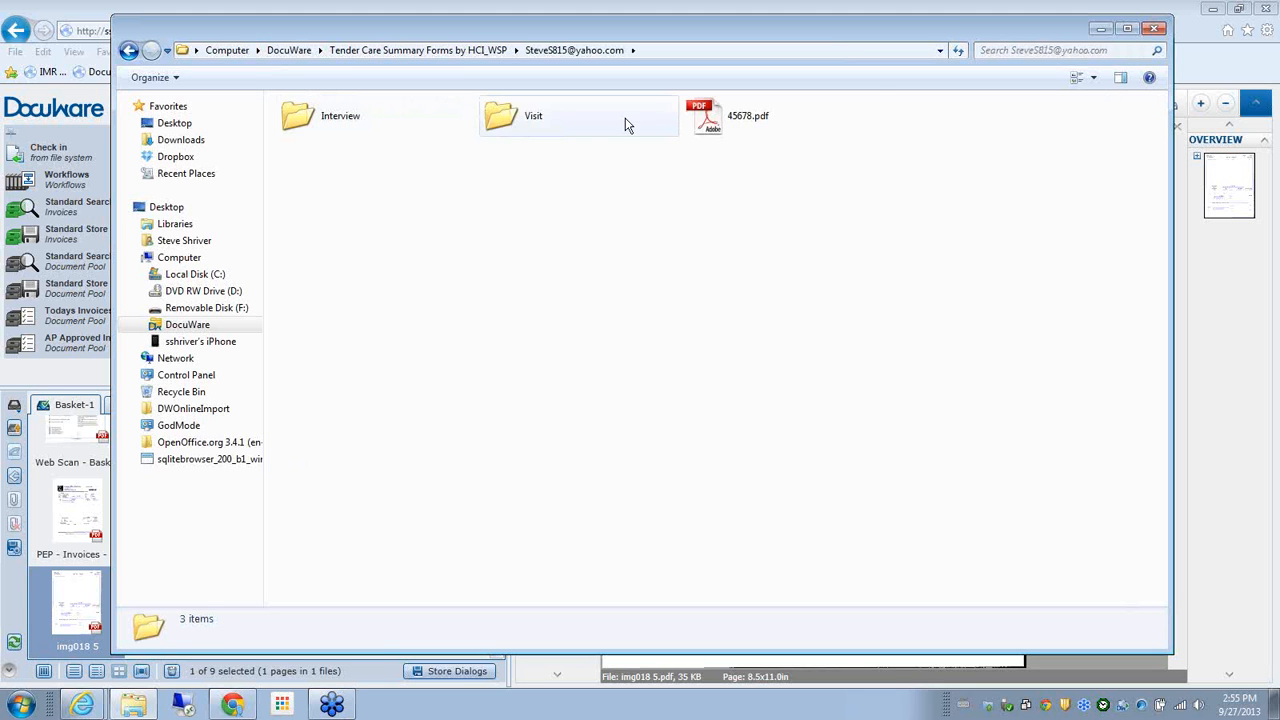
click(704, 120)
right_click(706, 122)
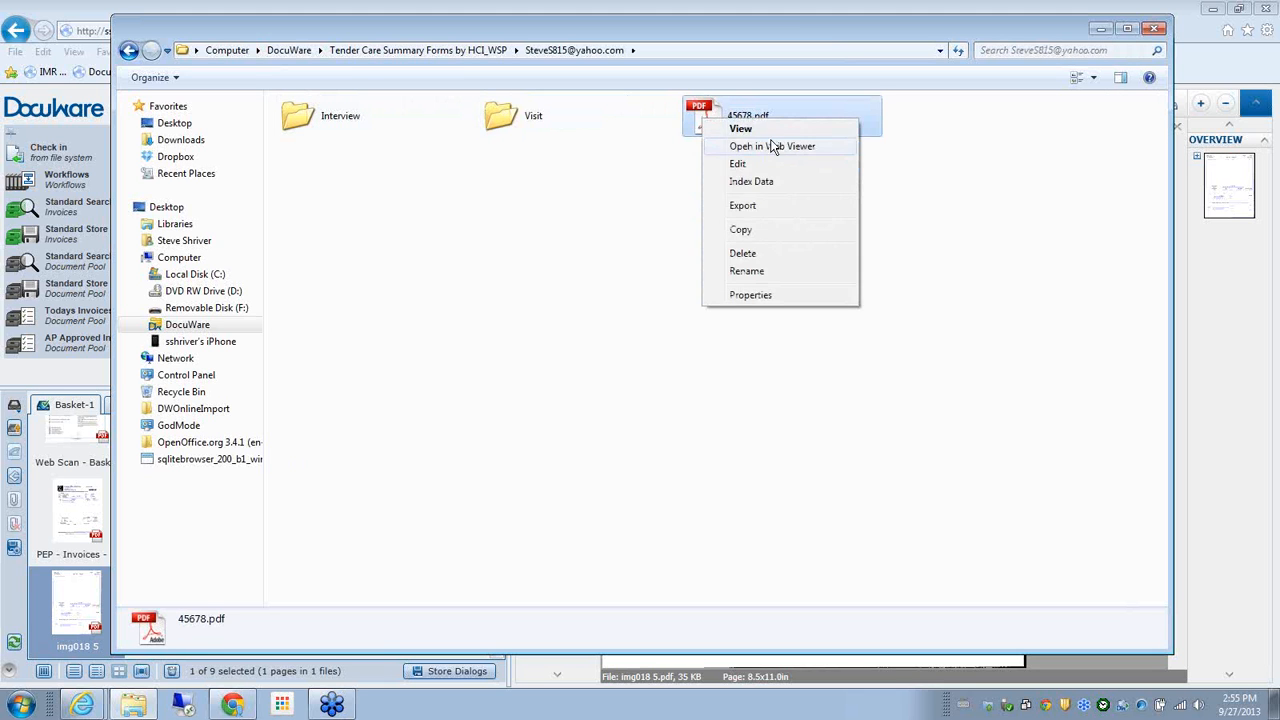
click(769, 192)
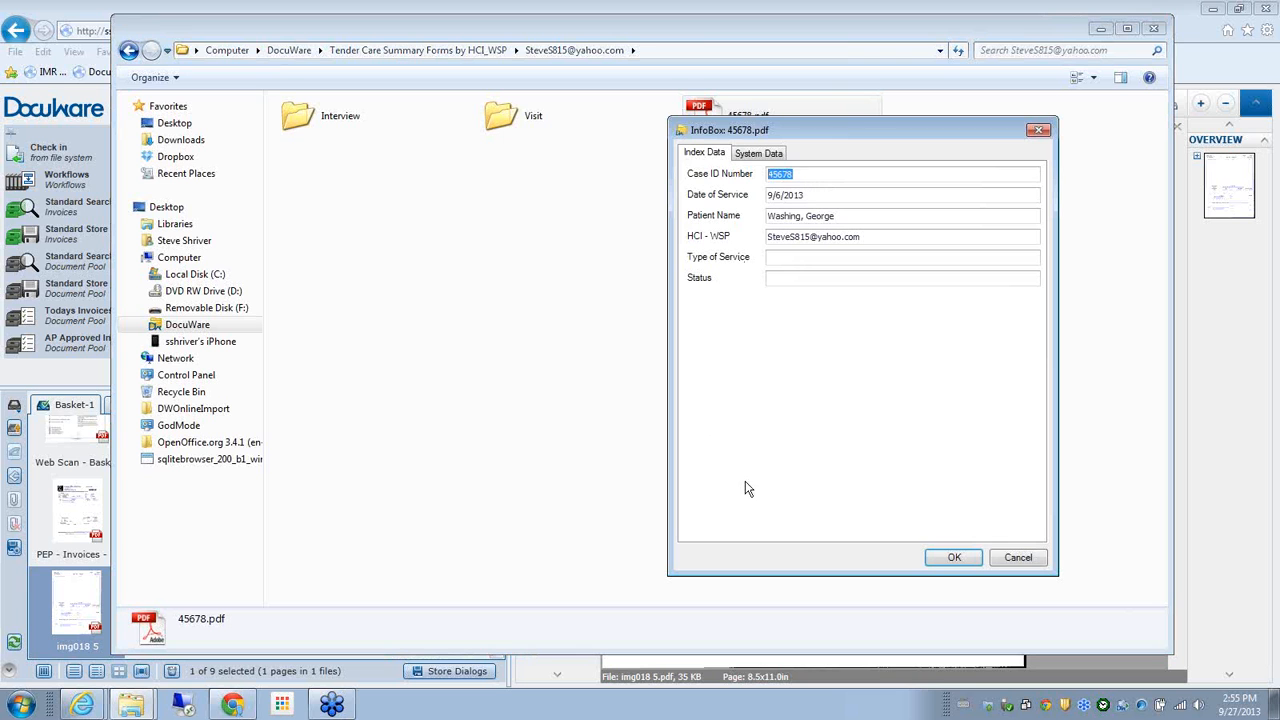
Replace the PDF's Case ID Number with a new ID and its HCI - WSP e-mail entry with a person's first name
text(1234t5)
click(898, 236)
drag(898, 236, 698, 246)
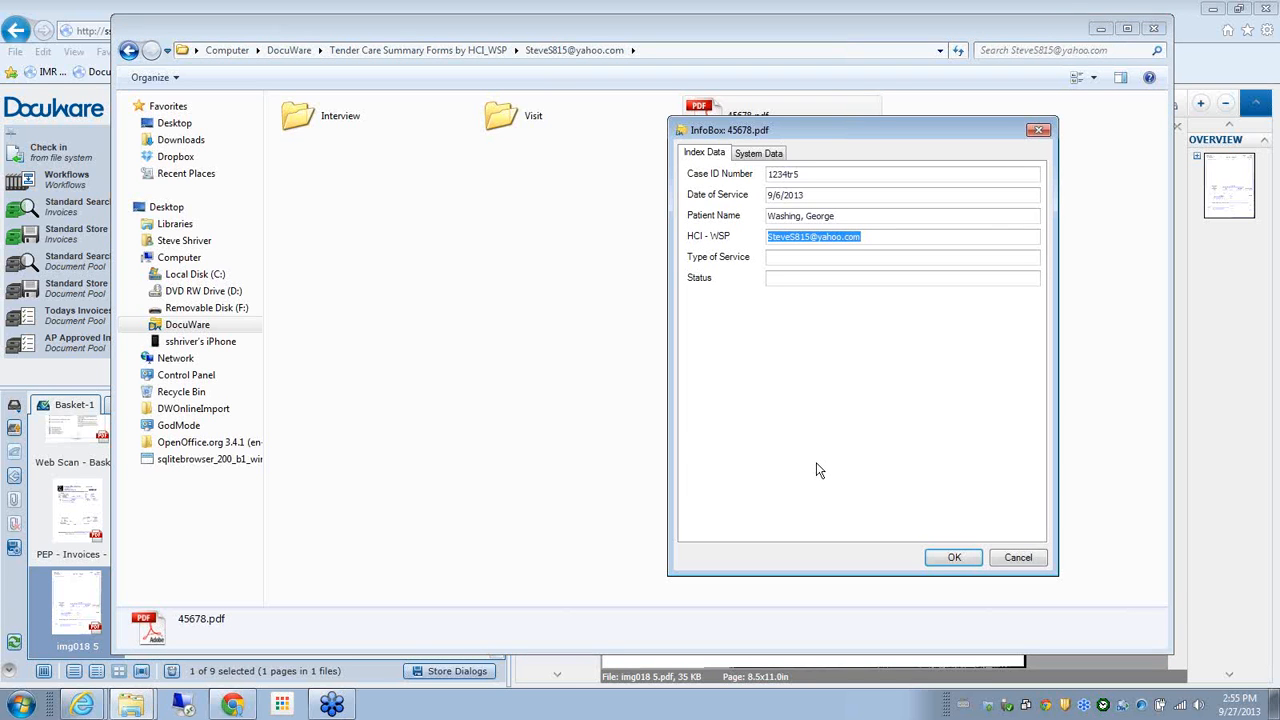
text(D)
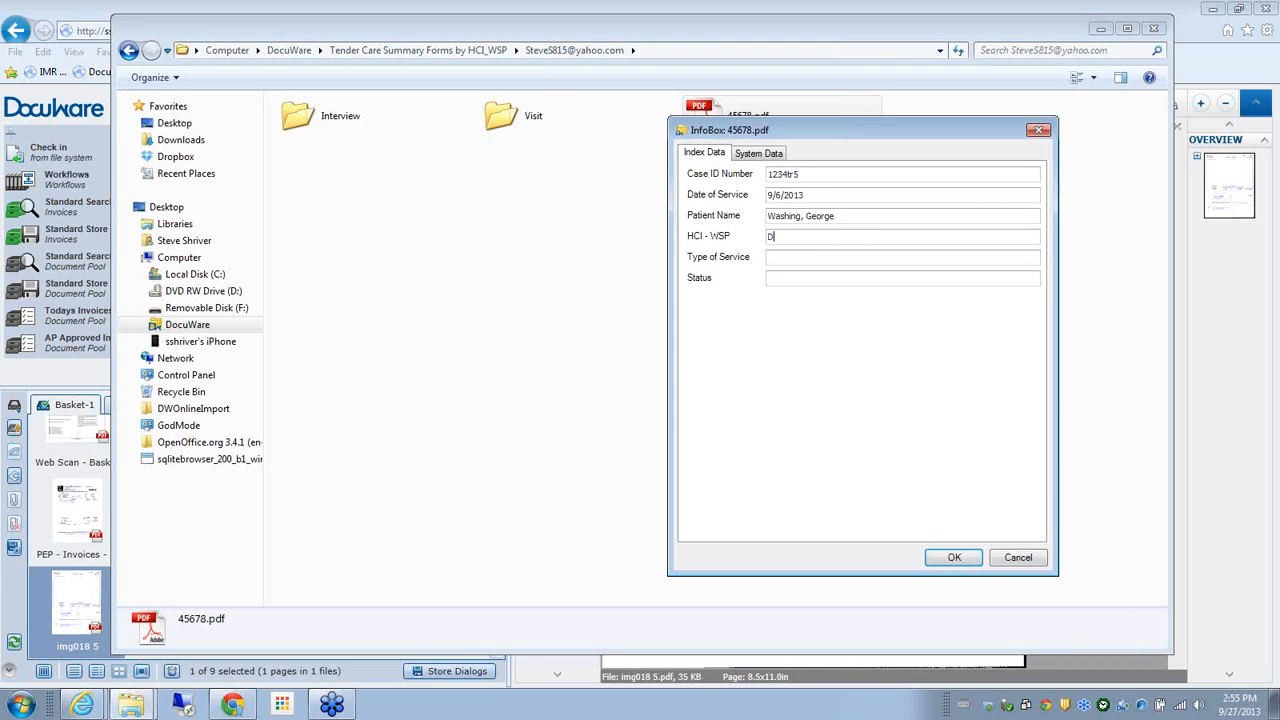
text(eb)
Choose Interview as the Type of Service and New as the Status from the select lists, and save the index data
right_click(796, 257)
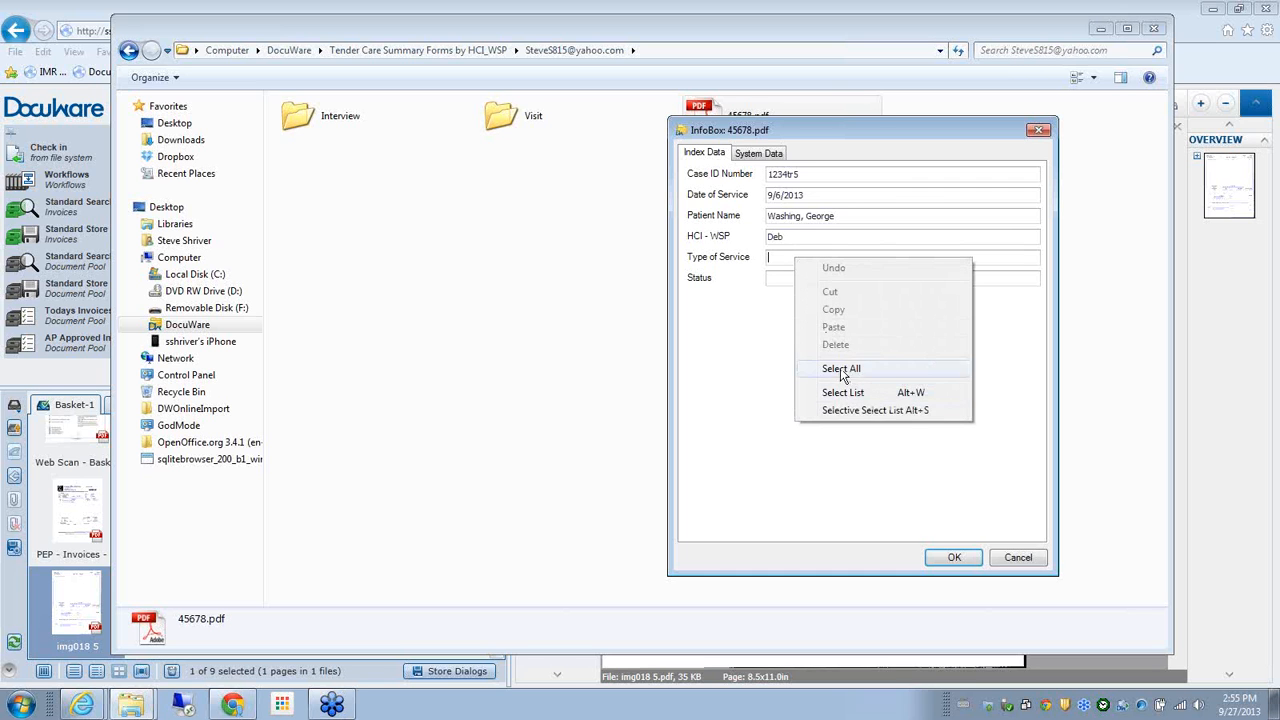
click(848, 396)
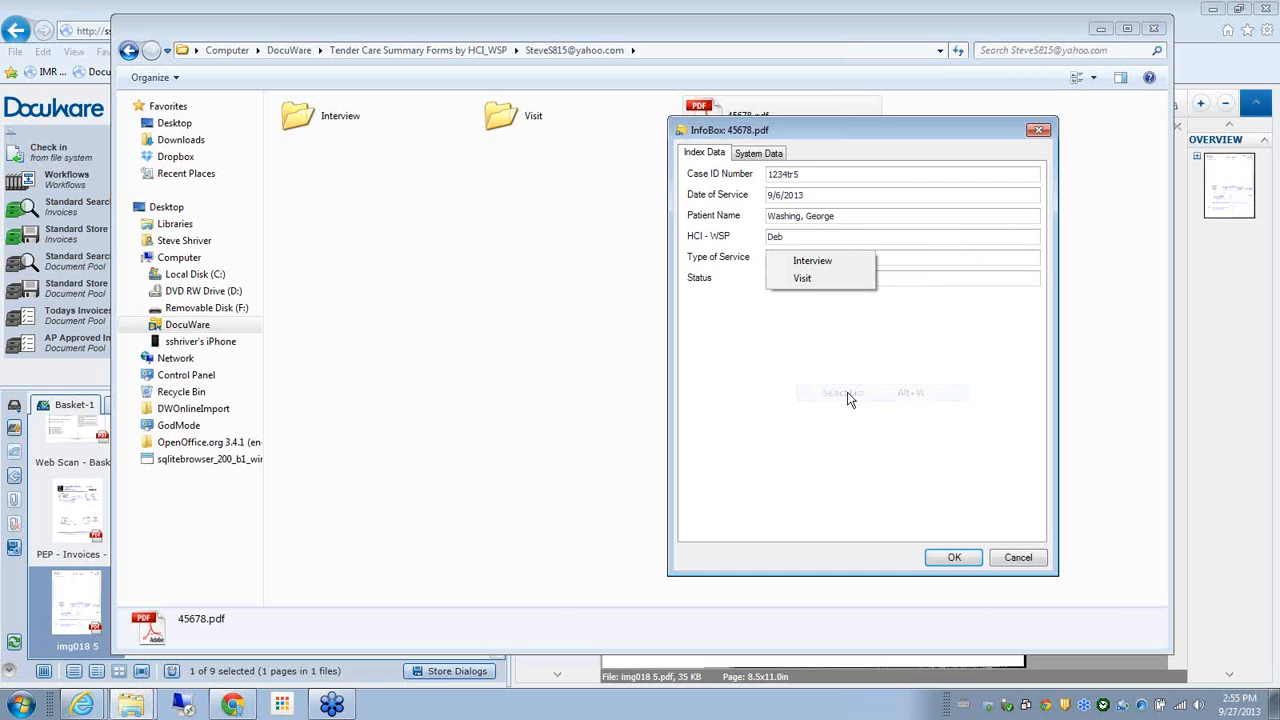
click(812, 260)
click(801, 278)
right_click(801, 278)
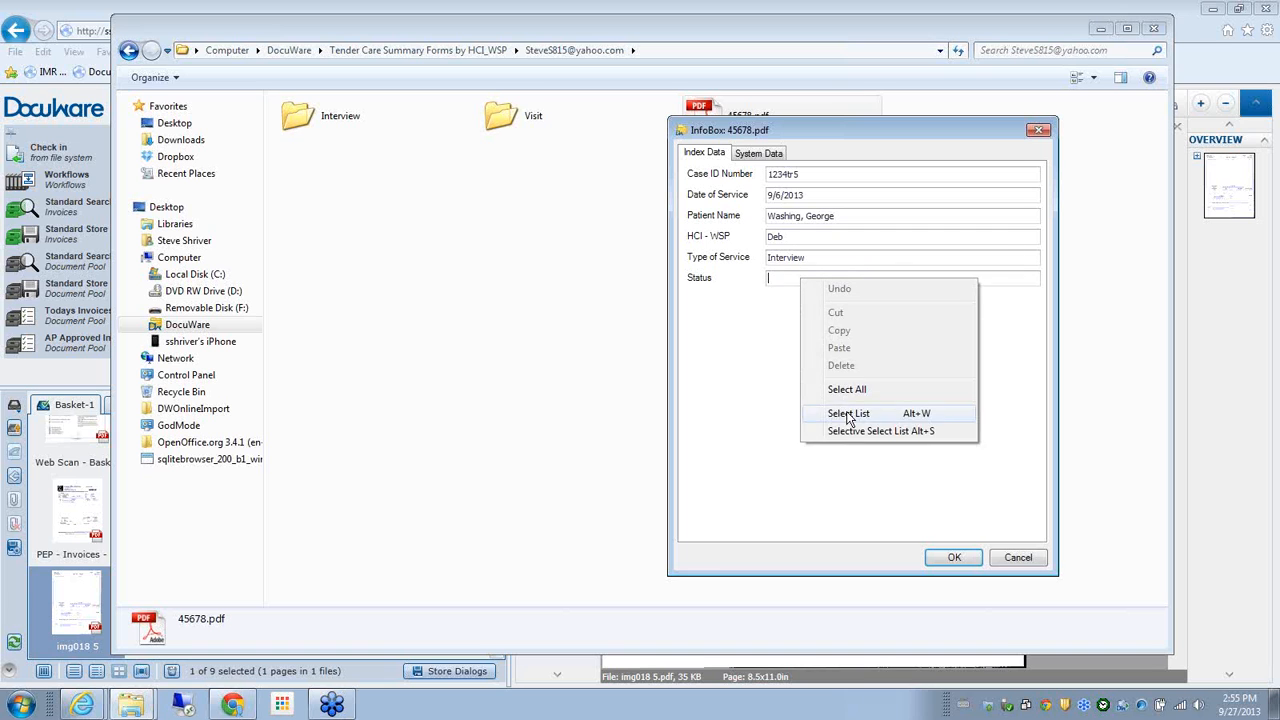
click(849, 412)
click(805, 300)
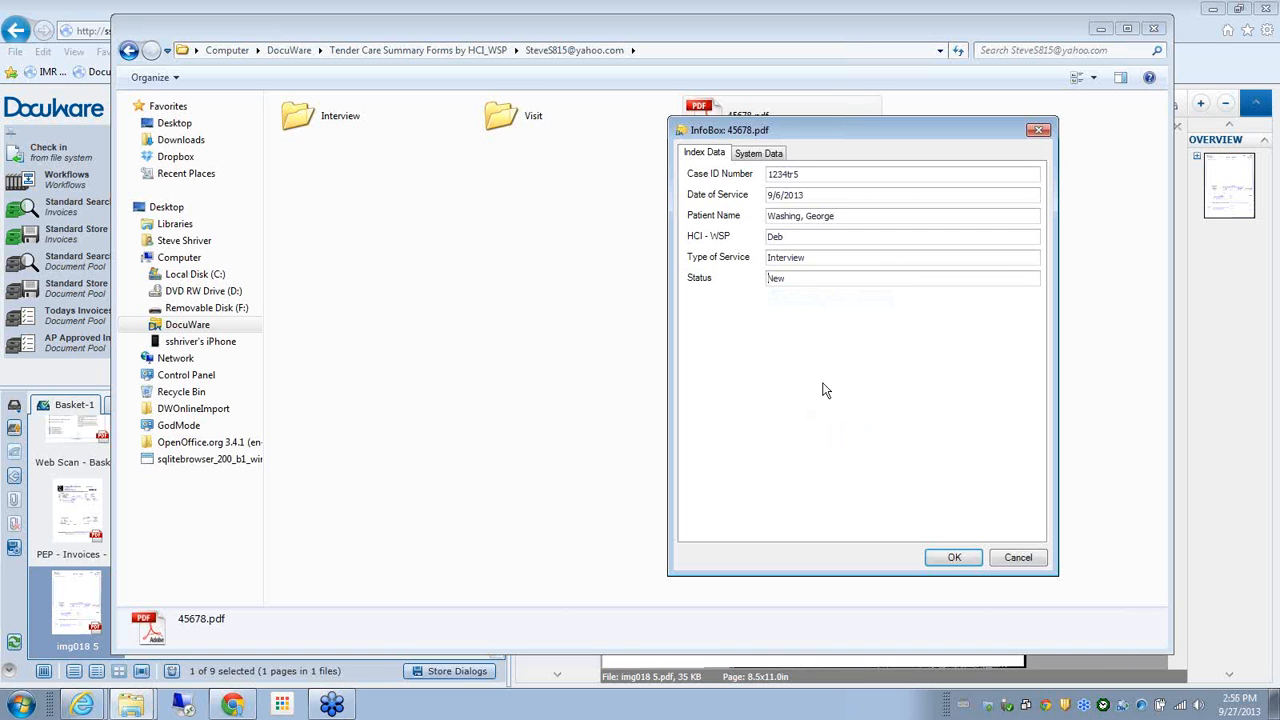
click(953, 560)
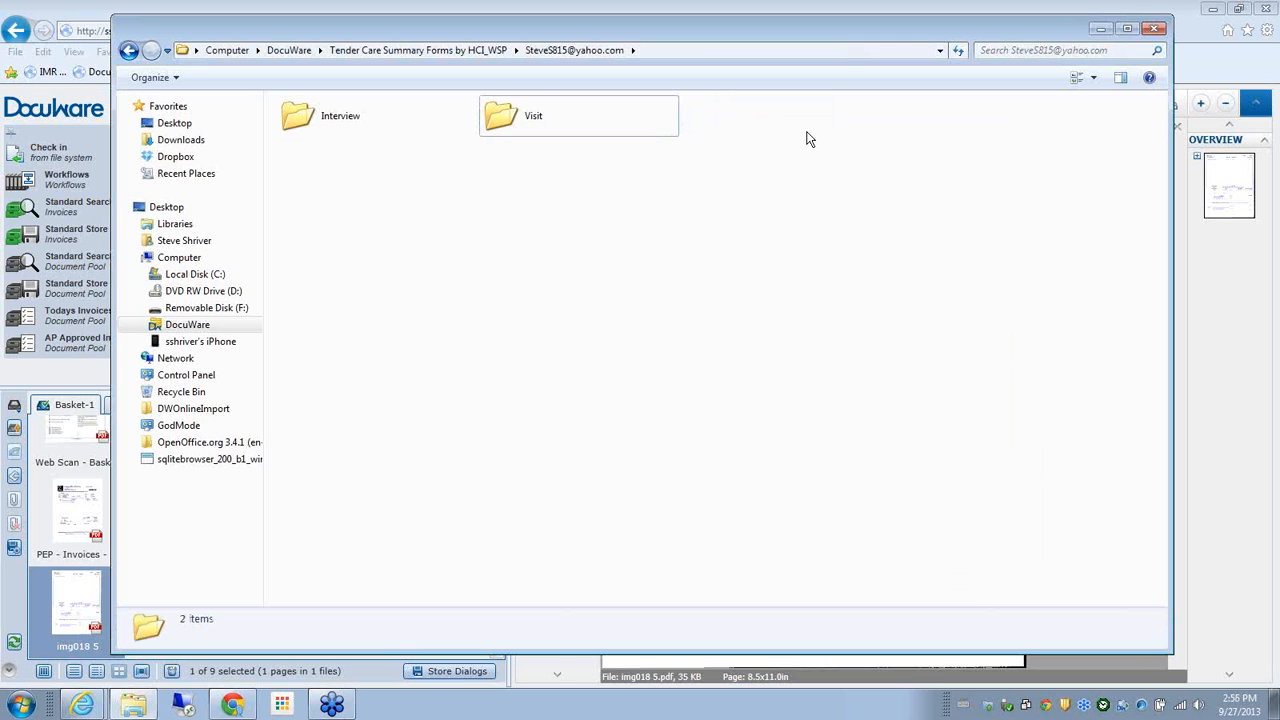
Find the re-indexed PDF in the first-name folder under Interview and New, and close the Explorer window
click(128, 51)
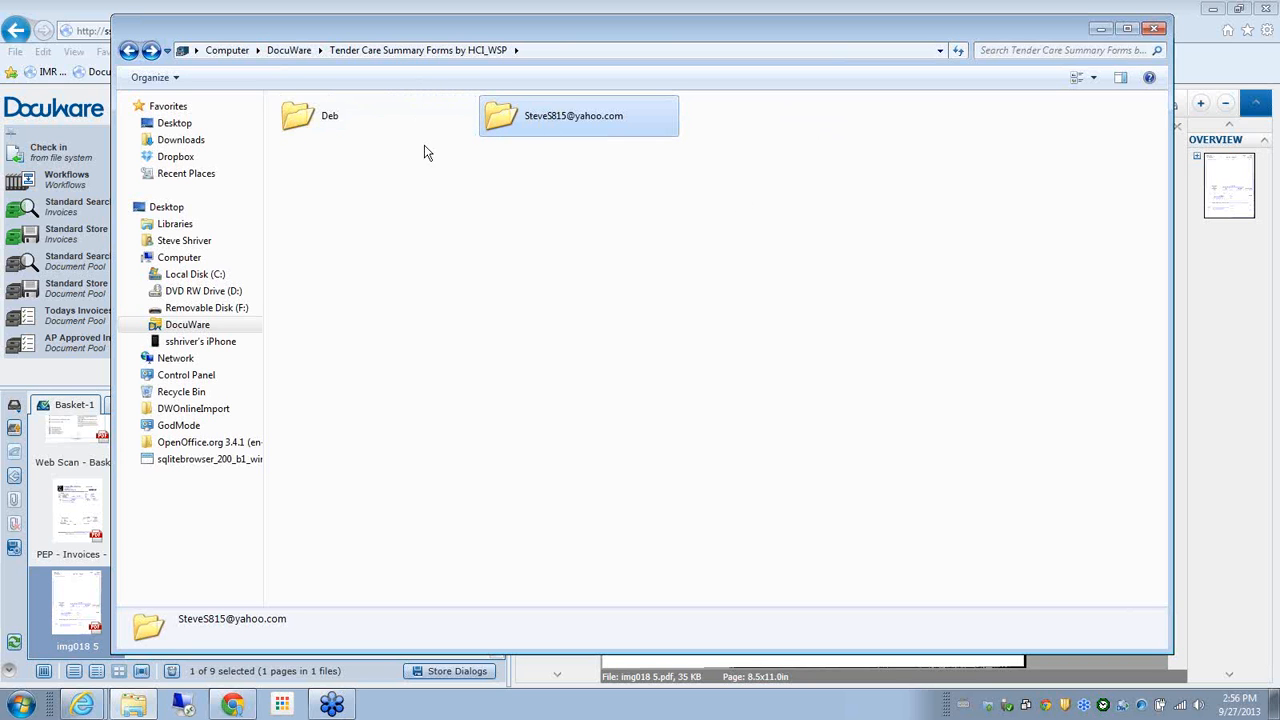
double_click(307, 118)
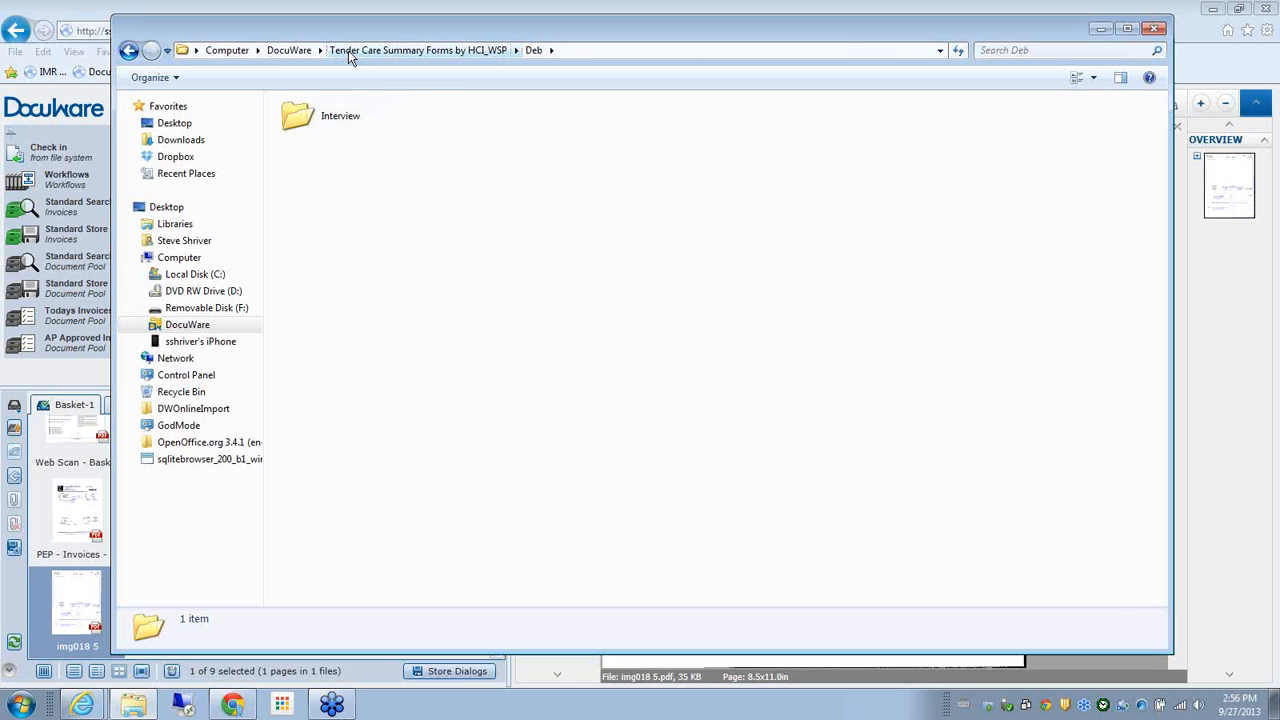
click(293, 50)
double_click(396, 118)
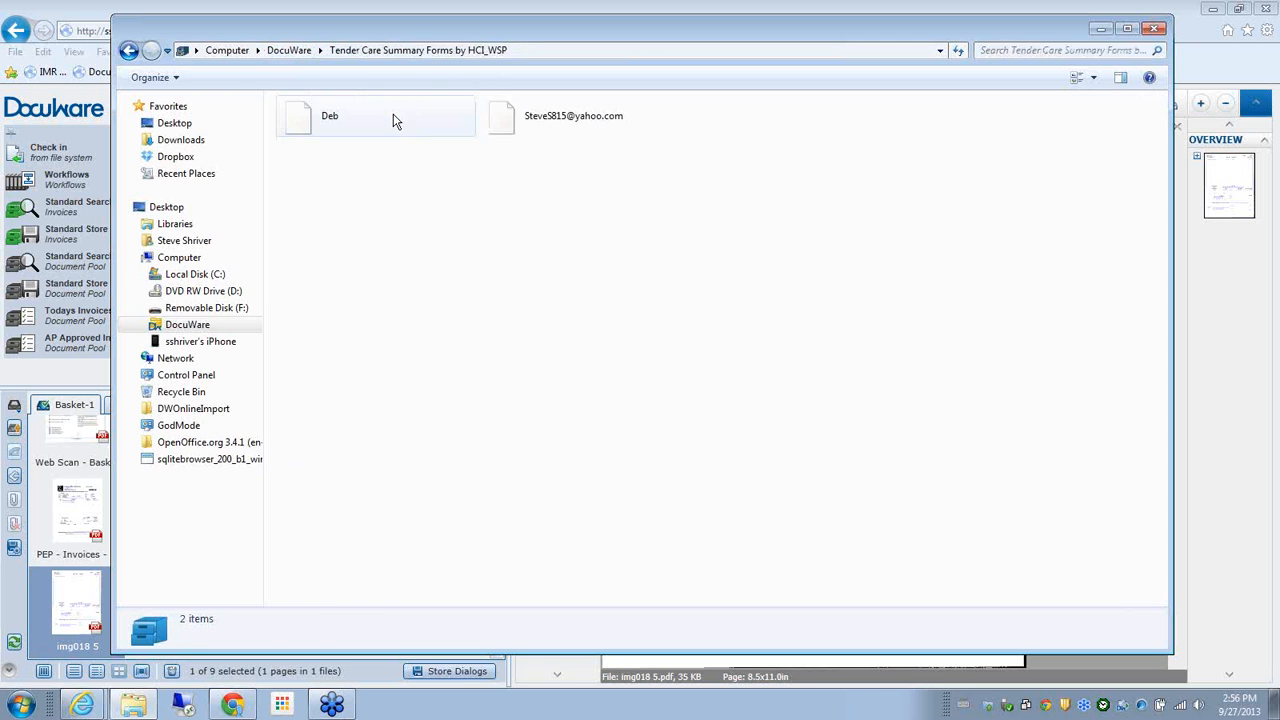
double_click(319, 120)
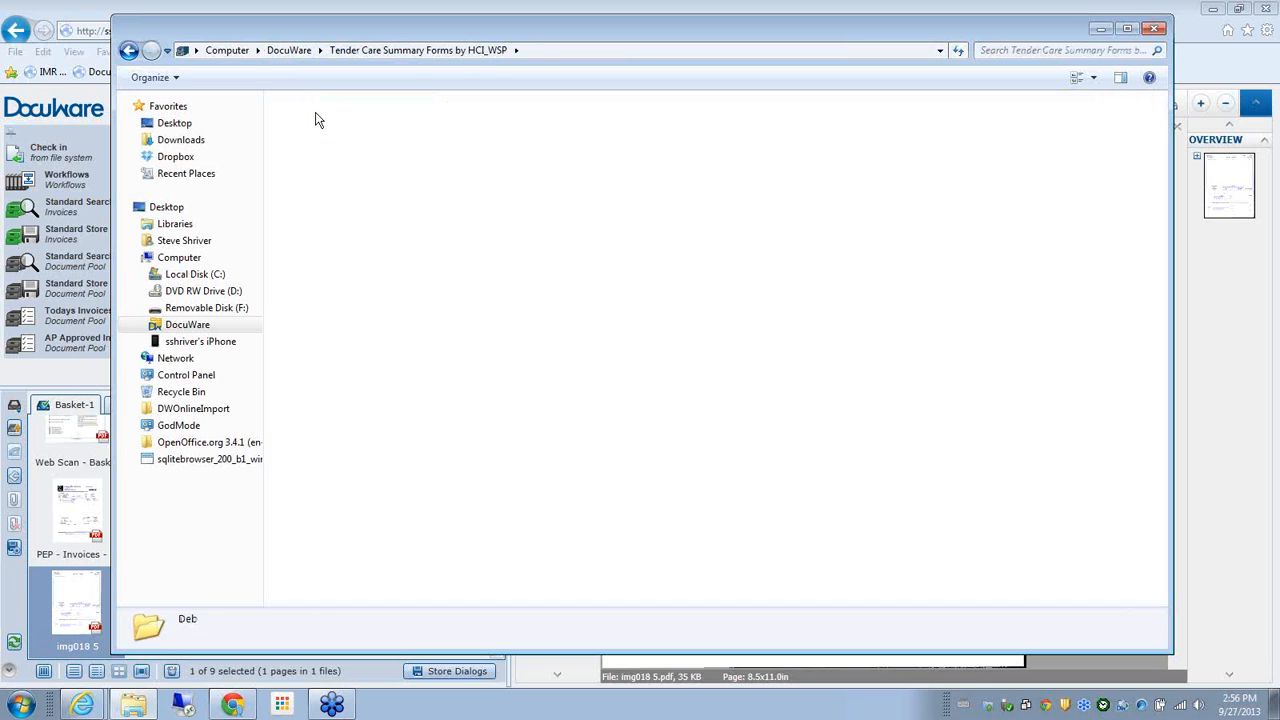
double_click(334, 122)
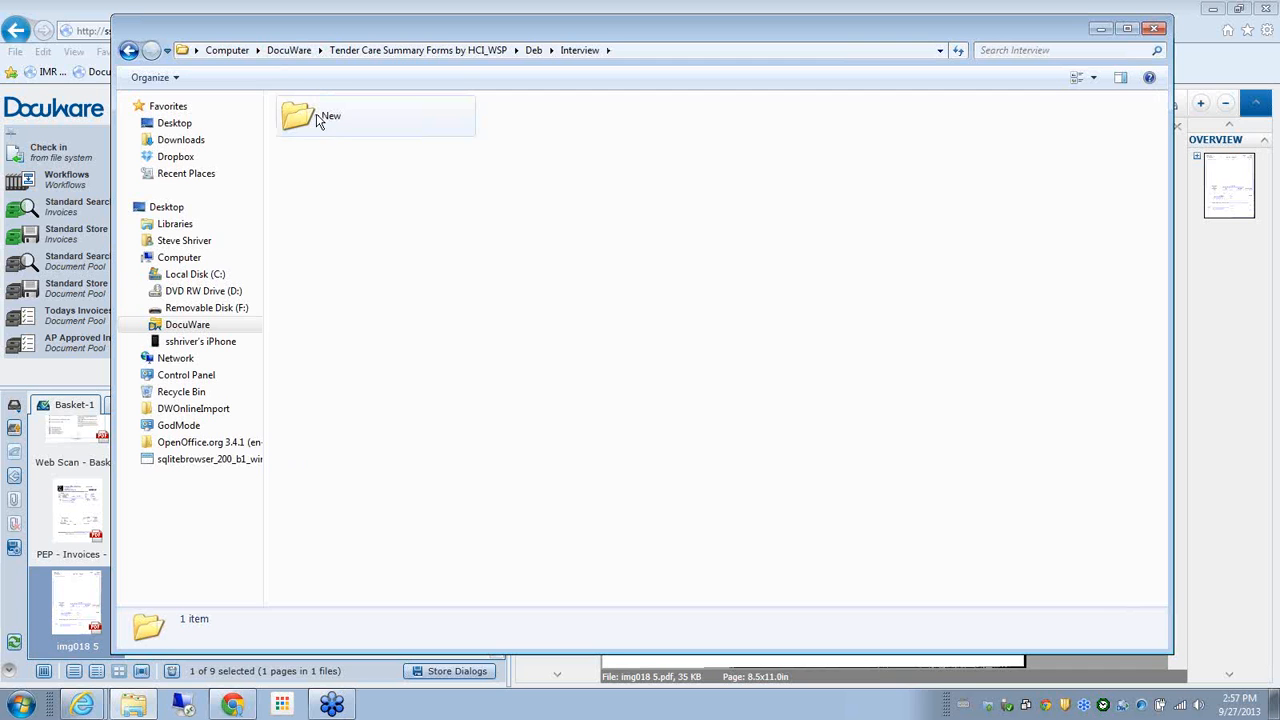
double_click(318, 120)
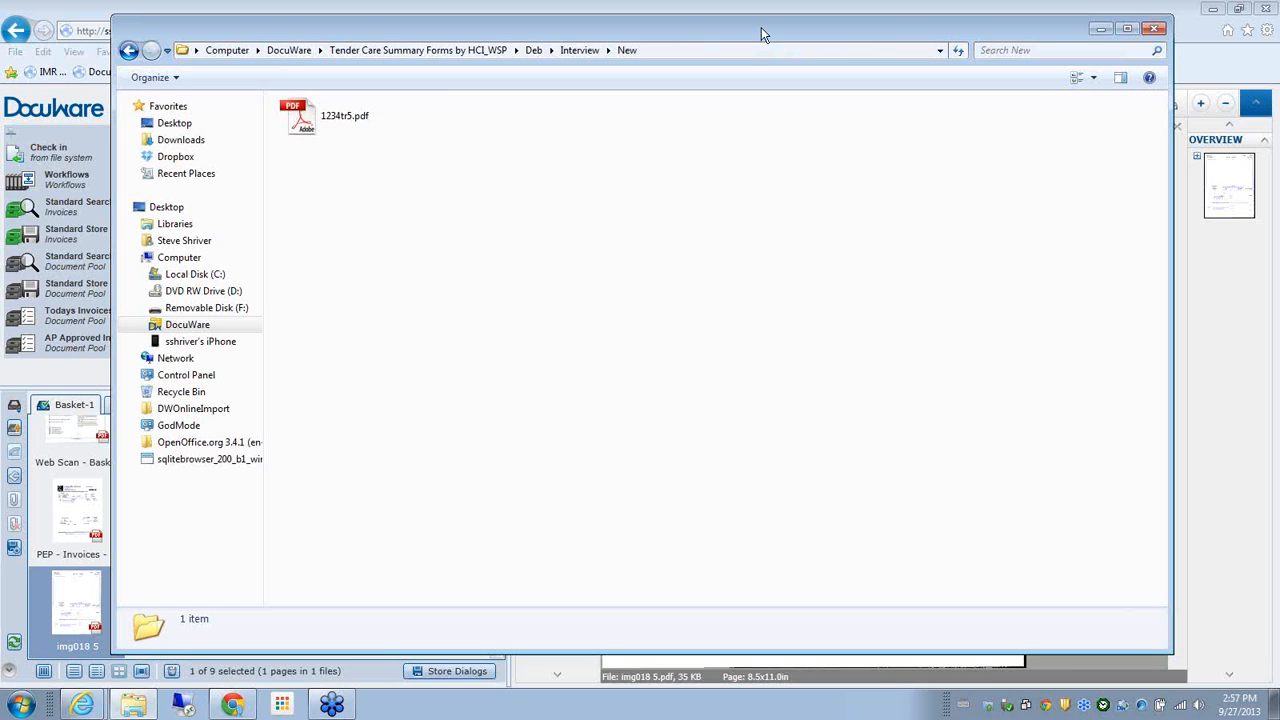
drag(762, 34, 517, 183)
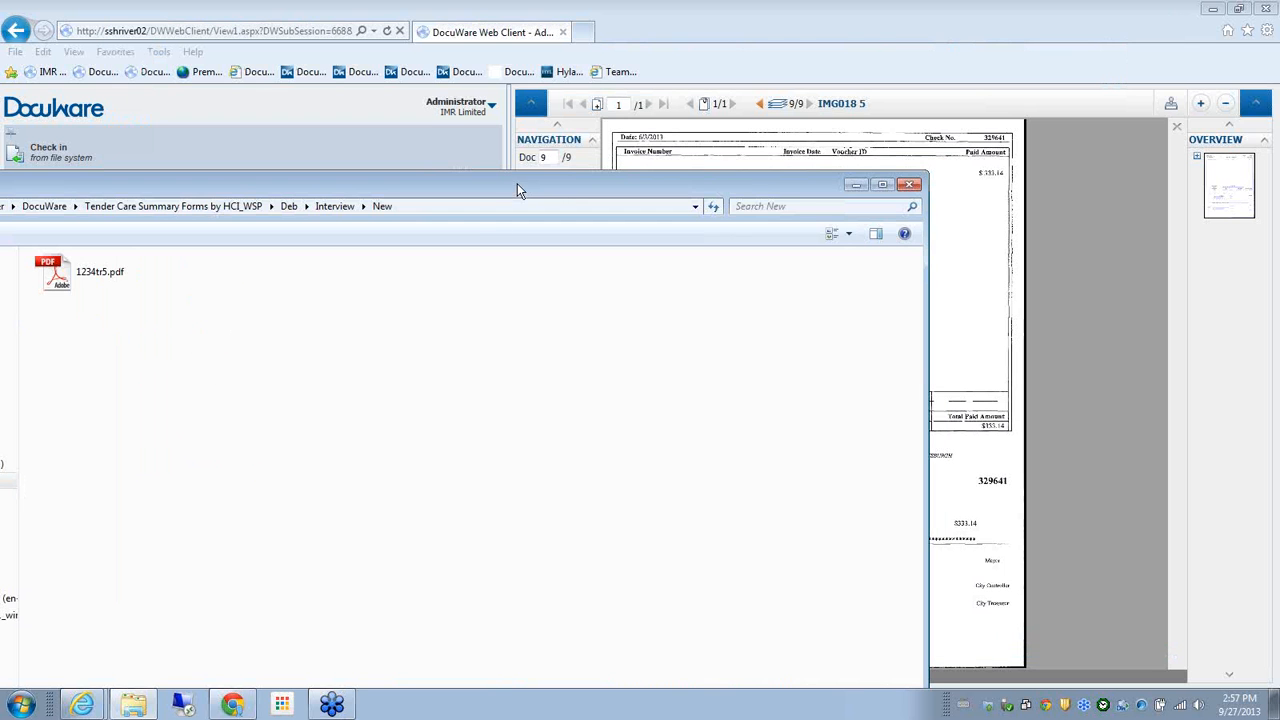
click(908, 185)
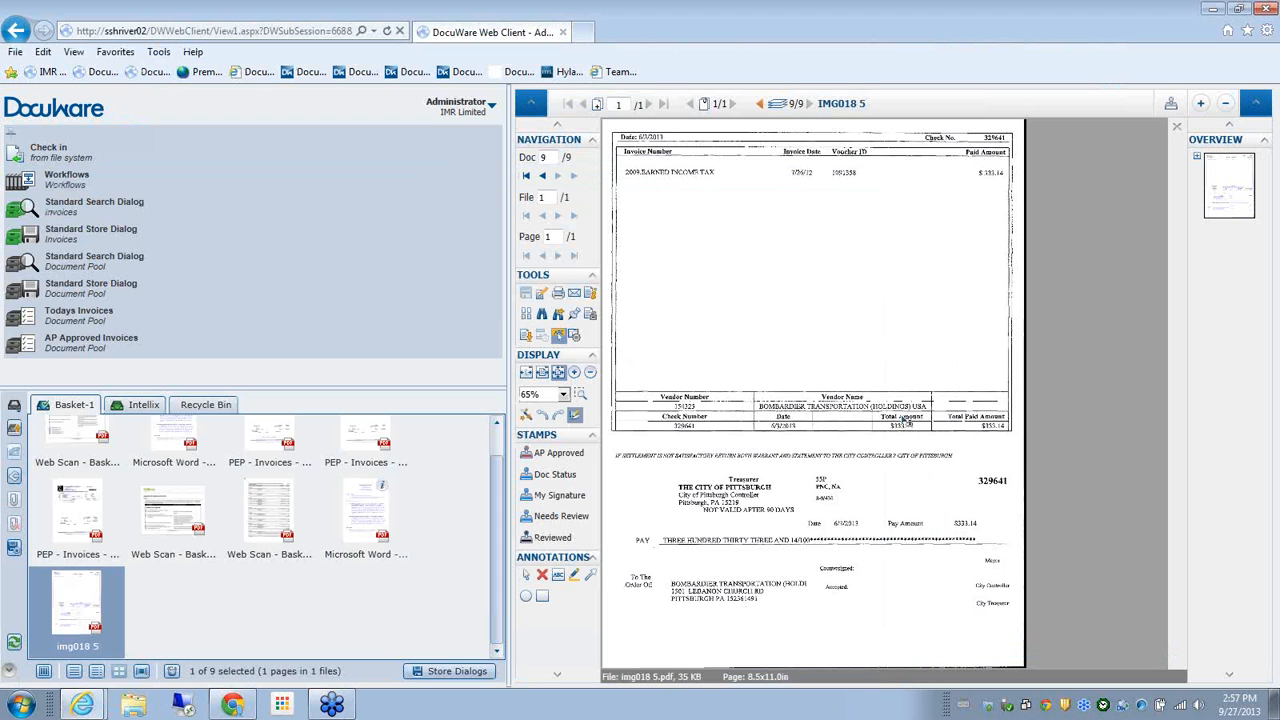